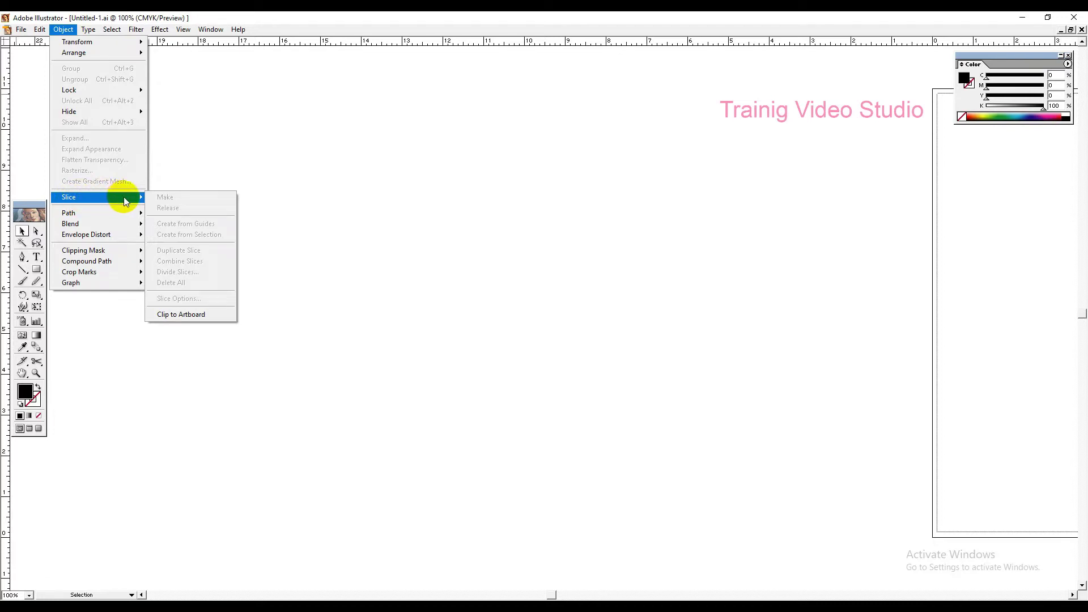
left_click(416, 196)
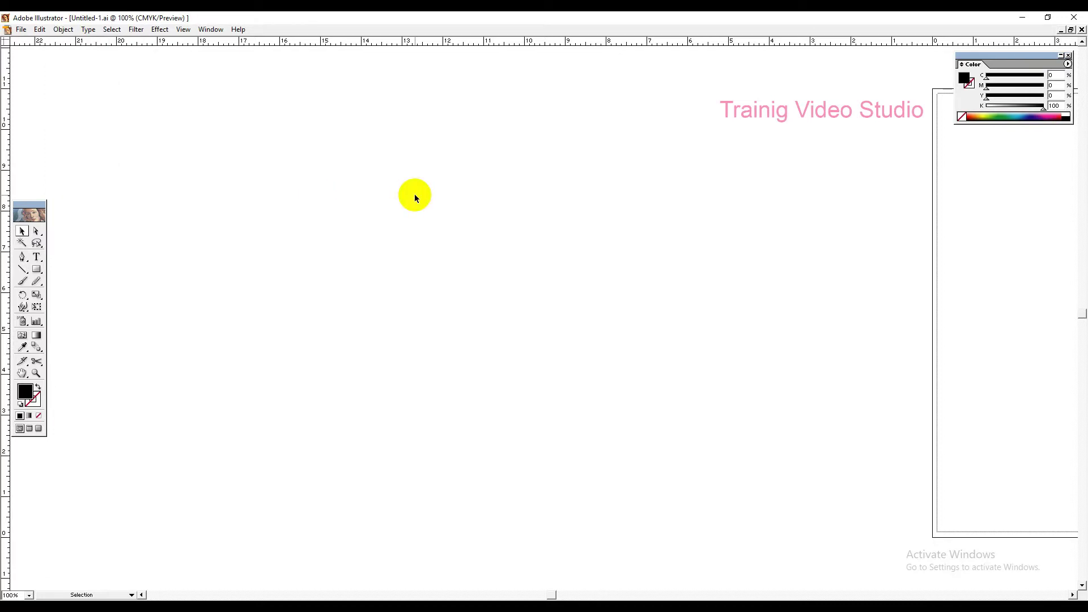
left_click(21, 30)
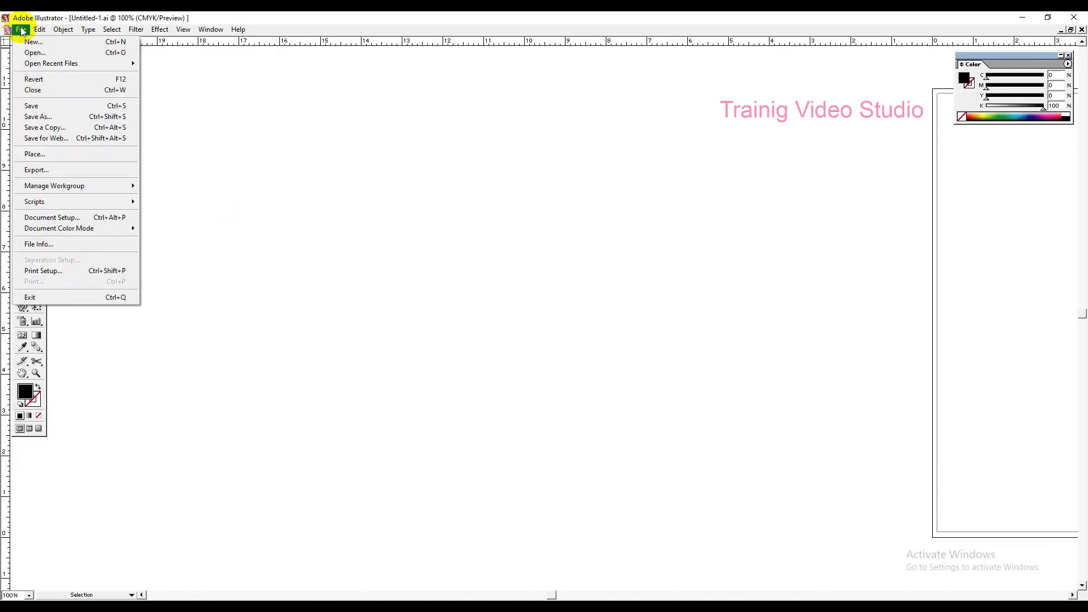
left_click(396, 189)
left_click_drag(278, 149, 422, 242)
Place the slice image, the web page mockup, into the document as embedded artwork.
left_click(21, 31)
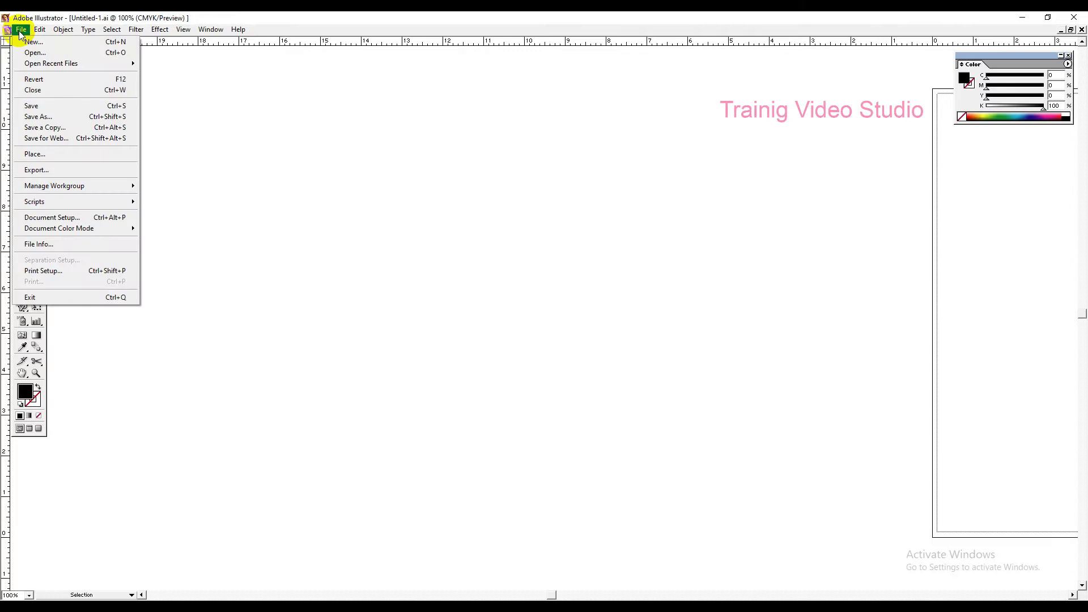
left_click(35, 154)
left_click(91, 119)
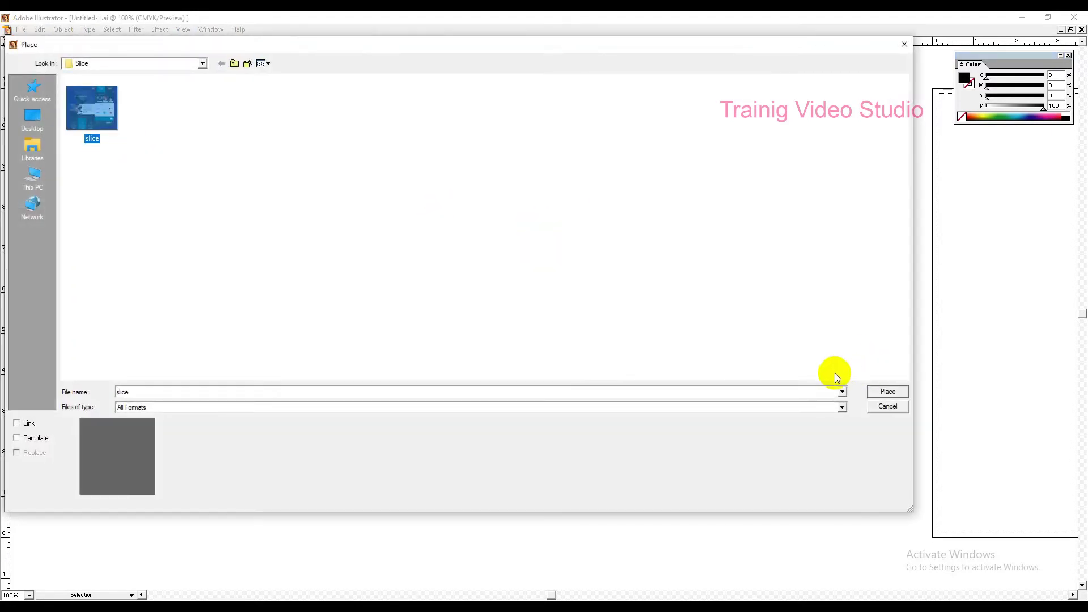
left_click(881, 392)
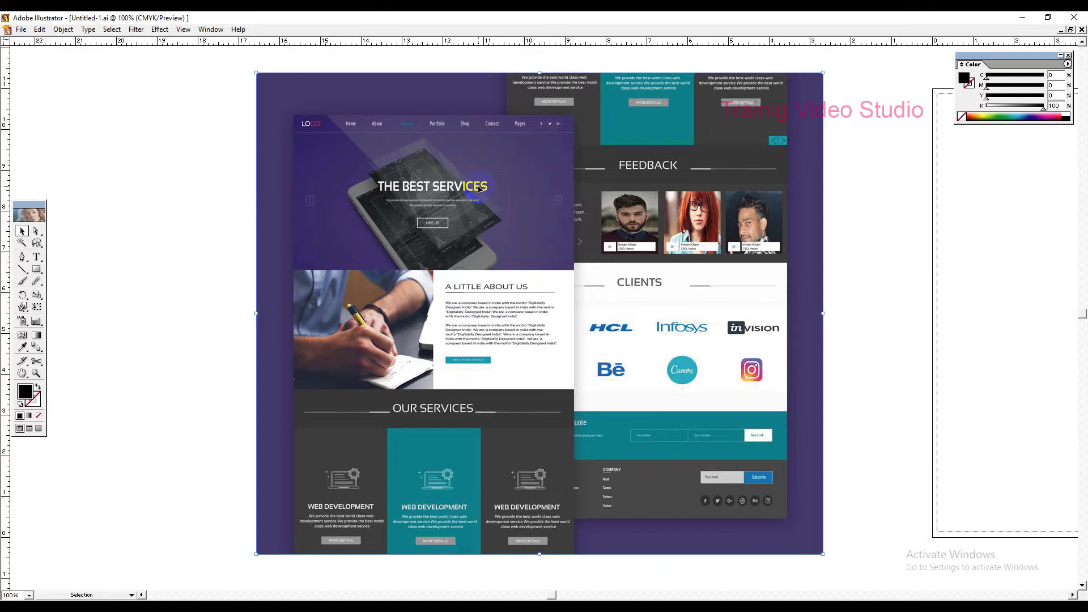
Draw a wide, flat rectangle along the lower left edge of the mockup's THE BEST SERVICES banner.
left_click(36, 269)
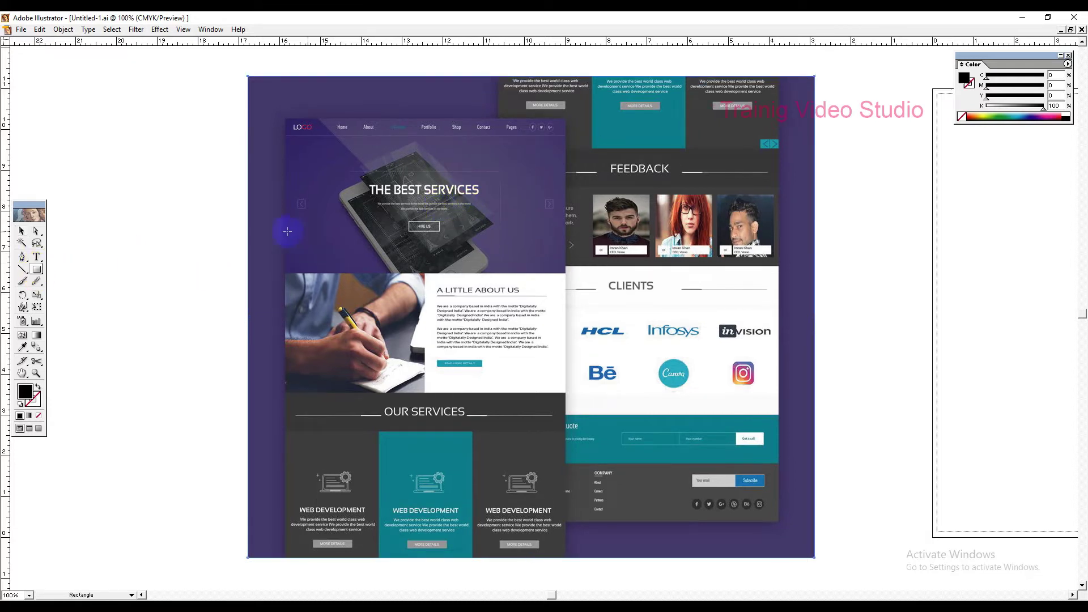
left_click_drag(286, 241, 414, 271)
left_click(21, 232)
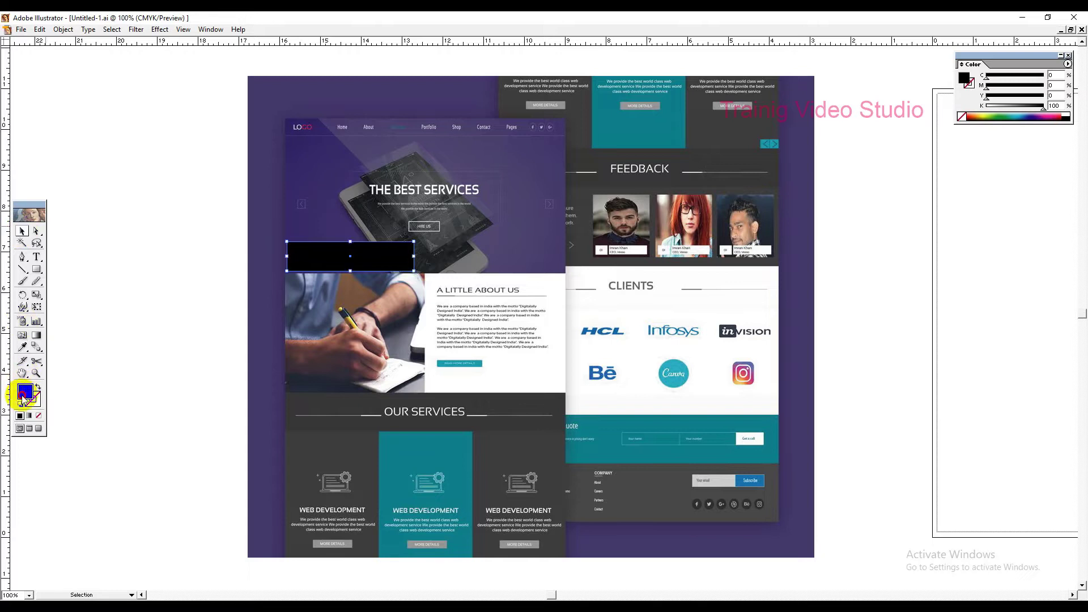
Fill the rectangle with bright pink and place copies at the banner's lower right, over the OUR SERVICES heading and over the footer.
double_click(25, 391)
left_click_drag(570, 295, 561, 254)
left_click(663, 236)
left_click_drag(365, 258, 491, 406)
left_click(157, 221)
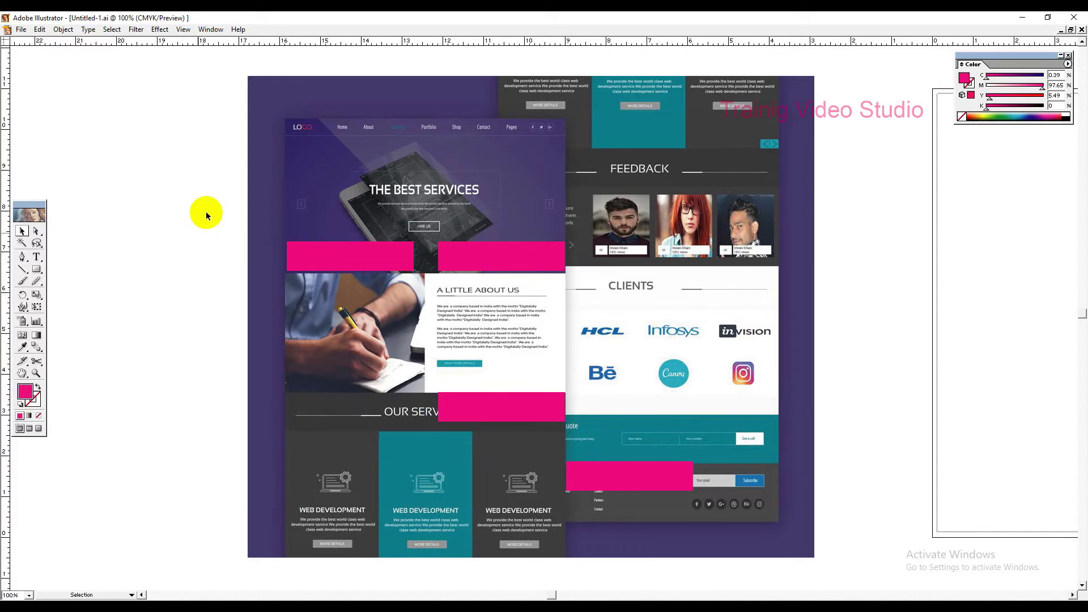
Make a slice from the pink rectangle at the banner's lower left.
left_click(63, 29)
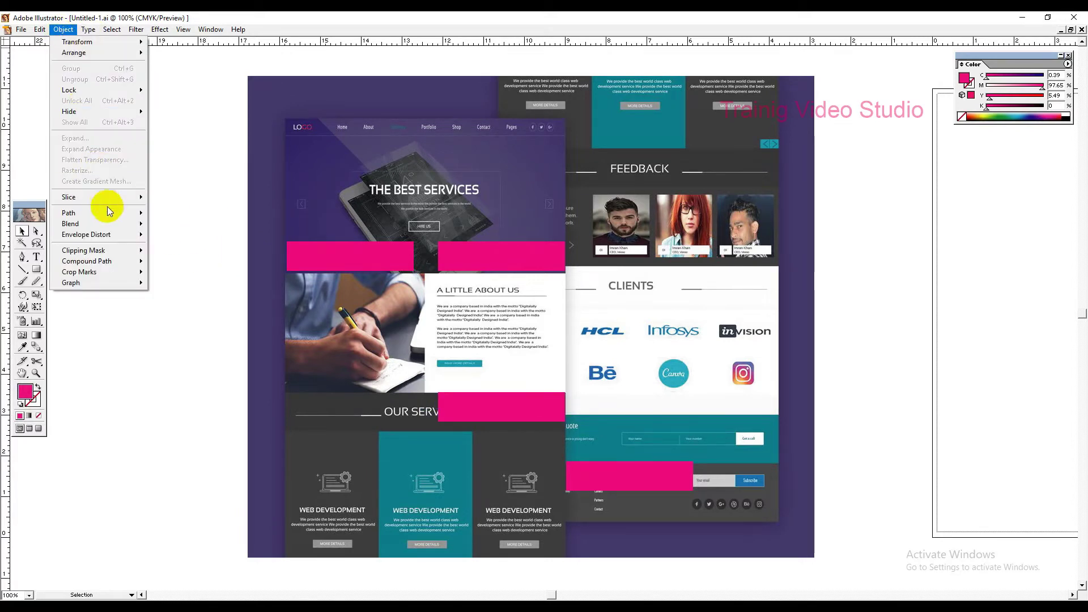
mouse_move(108, 198)
left_click(174, 198)
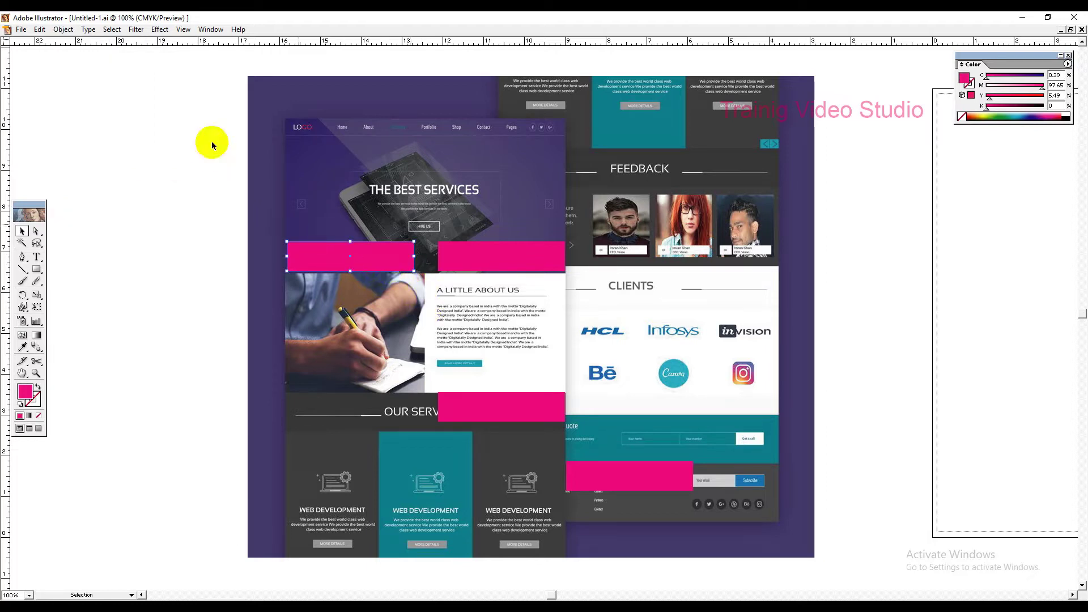
left_click(63, 29)
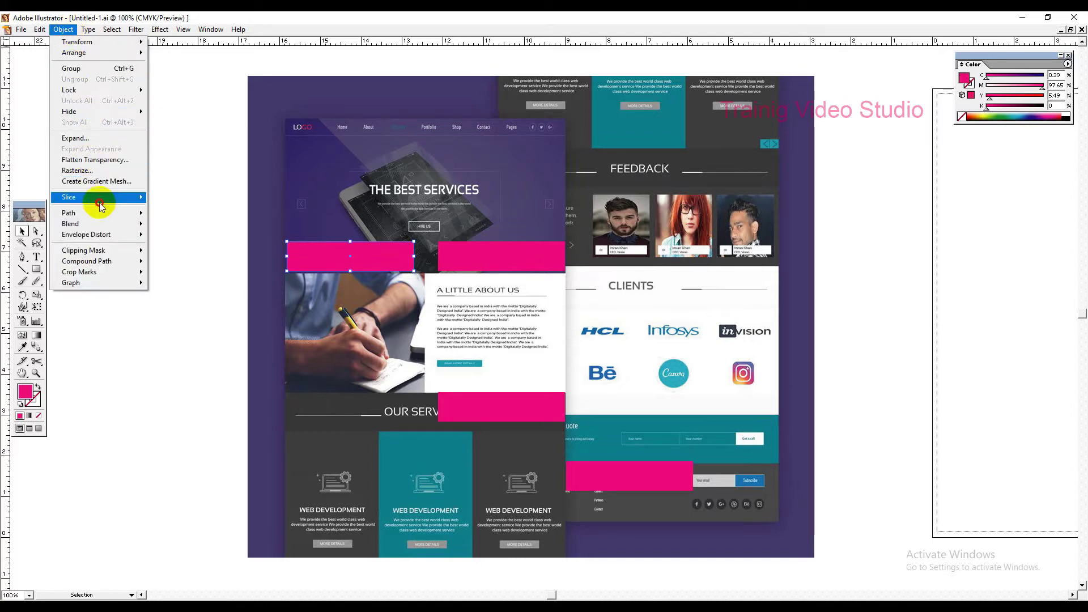
mouse_move(100, 203)
left_click(170, 199)
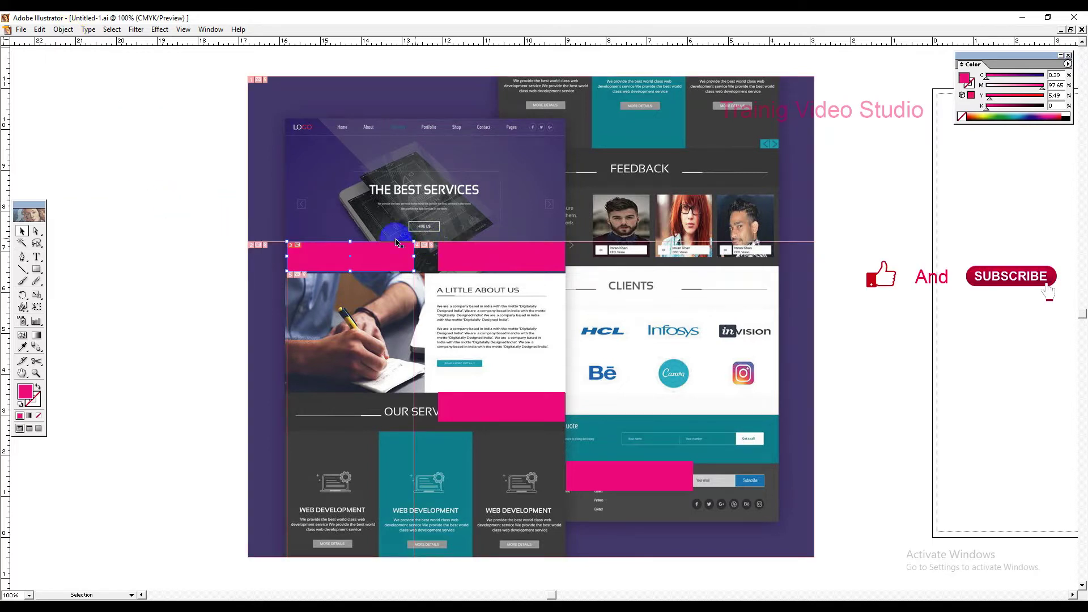
mouse_move(398, 259)
left_mouse_down()
mouse_move(412, 276)
mouse_move(398, 259)
left_mouse_up()
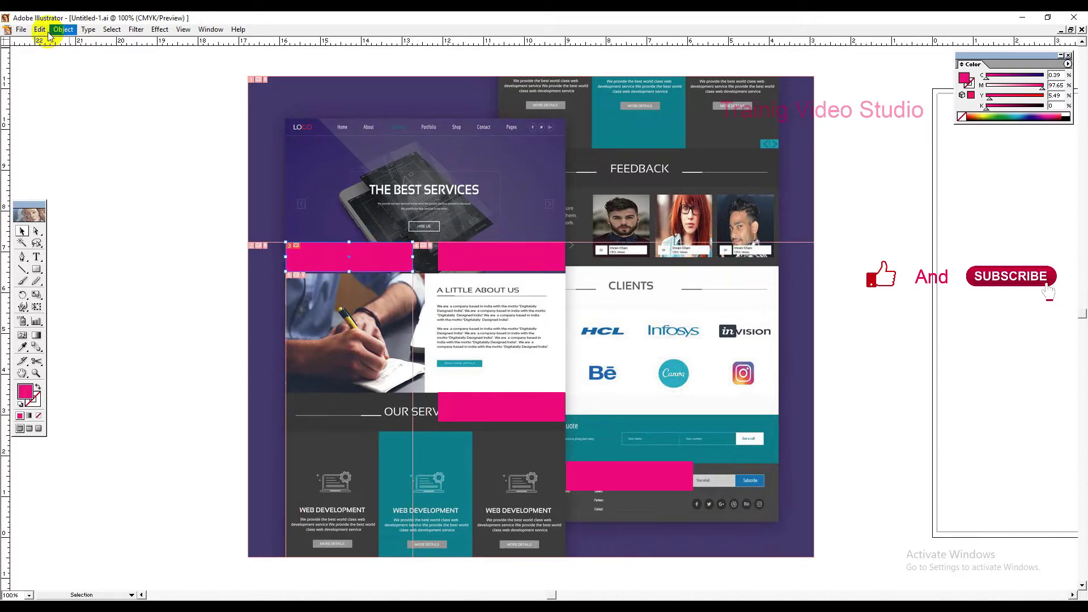
Release the slice made from the pink rectangle at the banner's lower left.
left_click(62, 29)
mouse_move(135, 197)
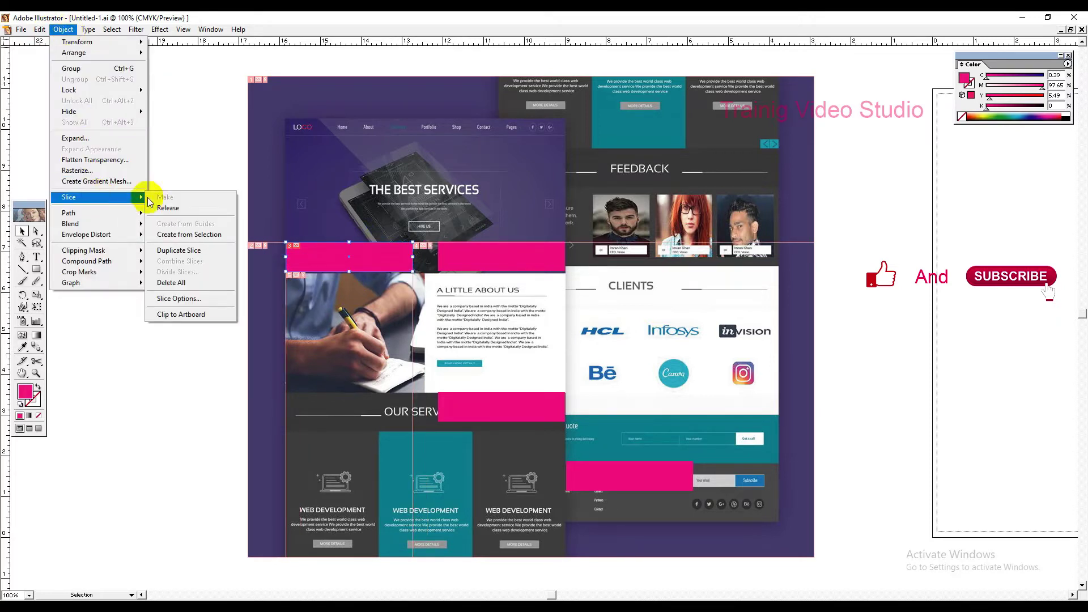
left_click(170, 208)
left_click(194, 198)
left_click(65, 30)
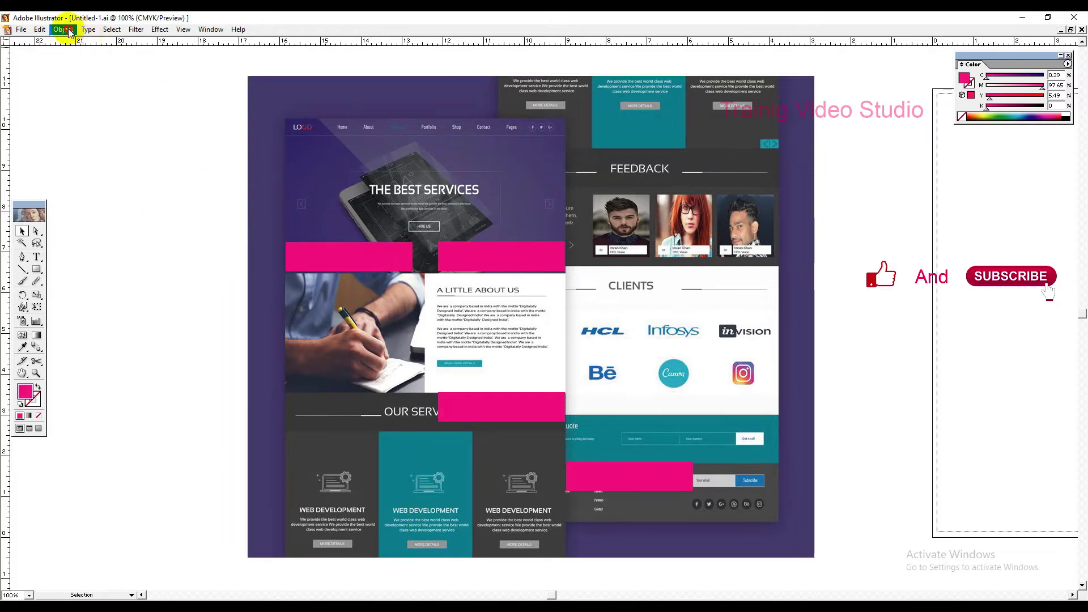
mouse_move(117, 196)
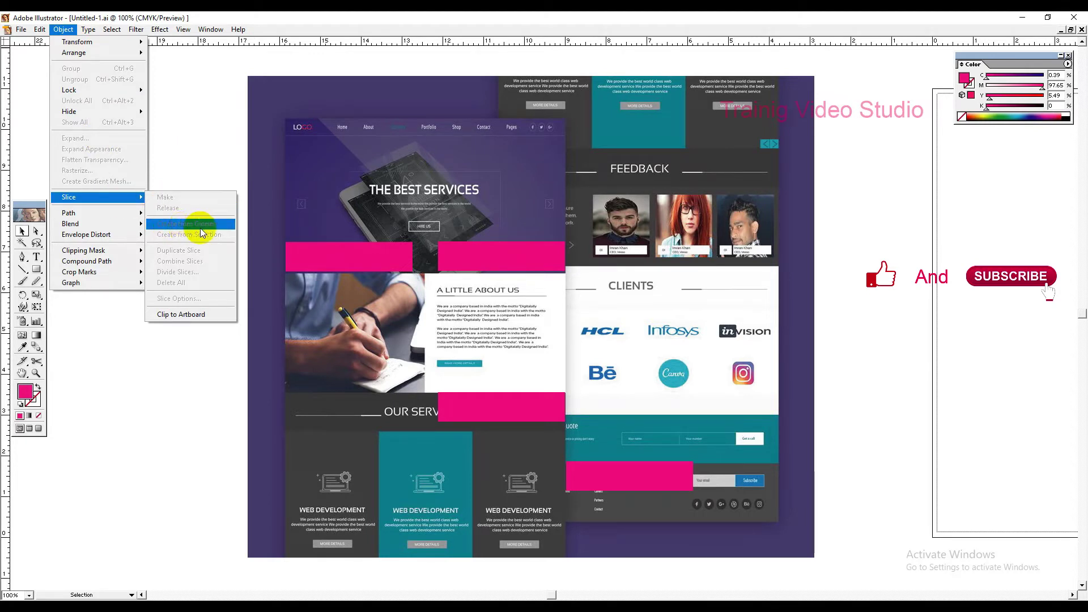
left_click(196, 122)
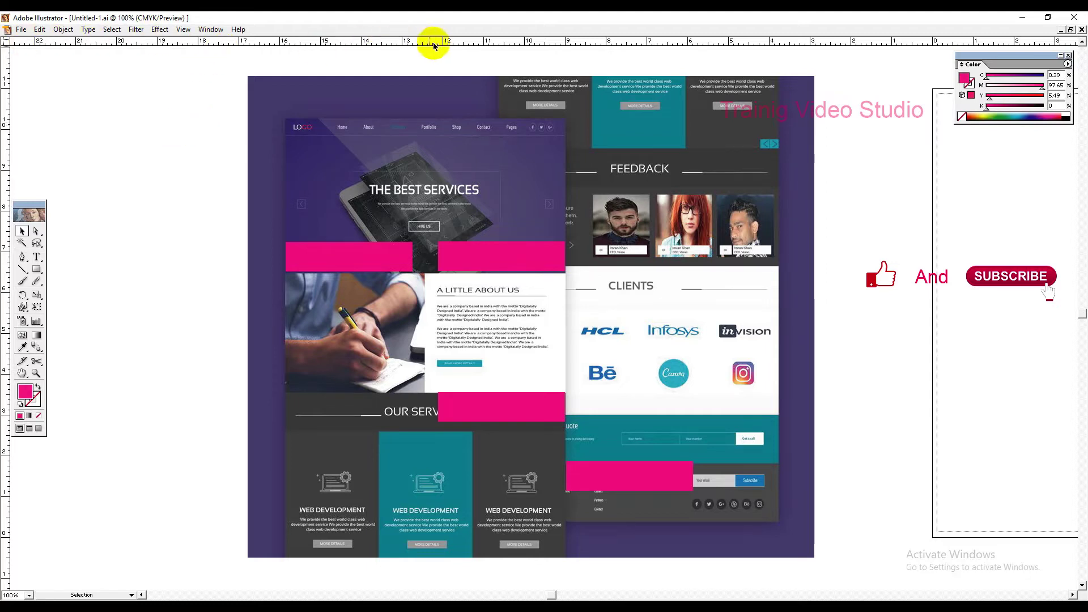
Add vertical guides on the front page's side edges and horizontal guides around the banner's pink rectangles and the OUR SERVICES heading.
left_click_drag(294, 45, 316, 264)
left_click_drag(5, 154, 285, 181)
left_click_drag(4, 175, 566, 235)
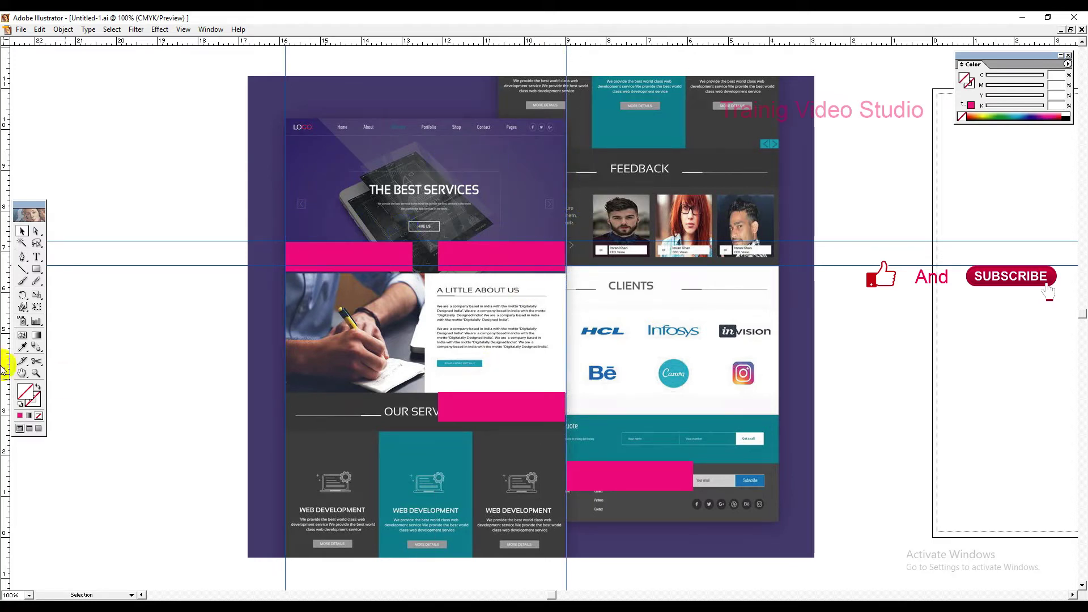
left_click_drag(420, 44, 497, 423)
left_click_drag(425, 43, 449, 385)
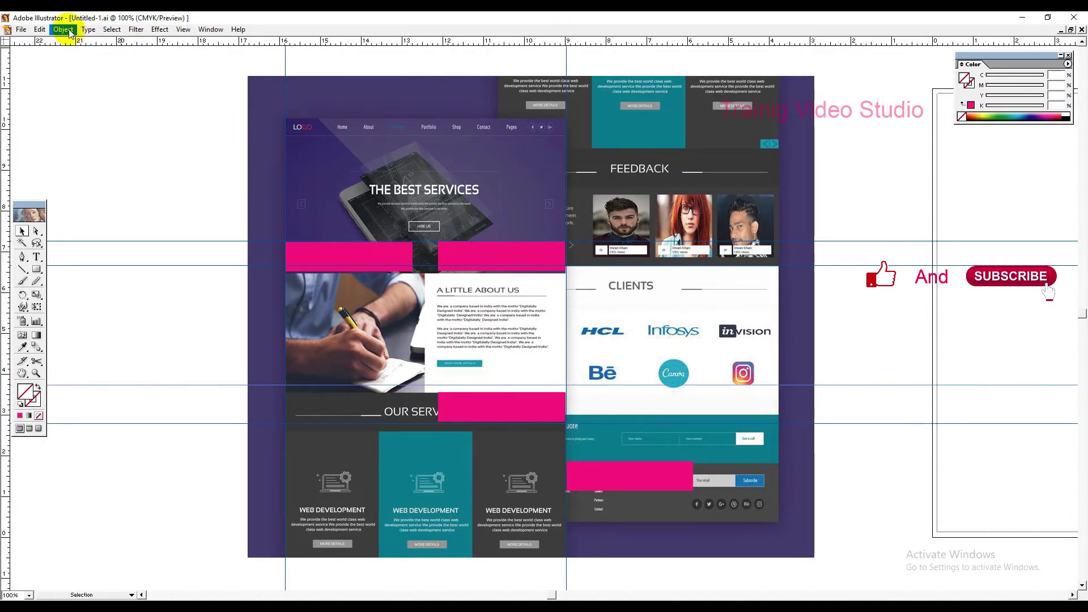
Create slices across the mockup from the guides and deselect them.
left_click(63, 30)
mouse_move(72, 198)
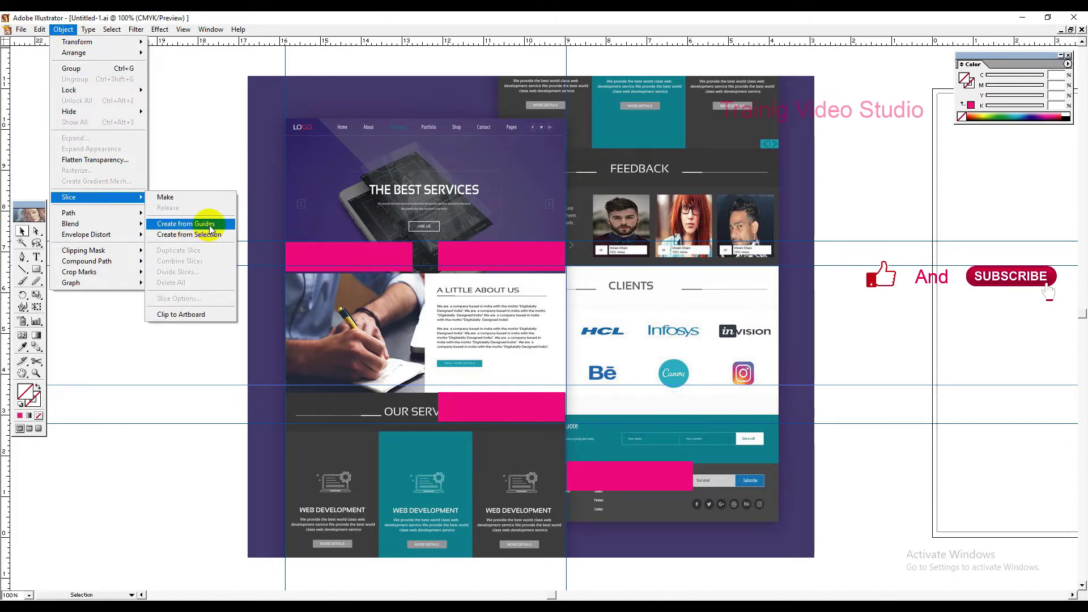
left_click(209, 225)
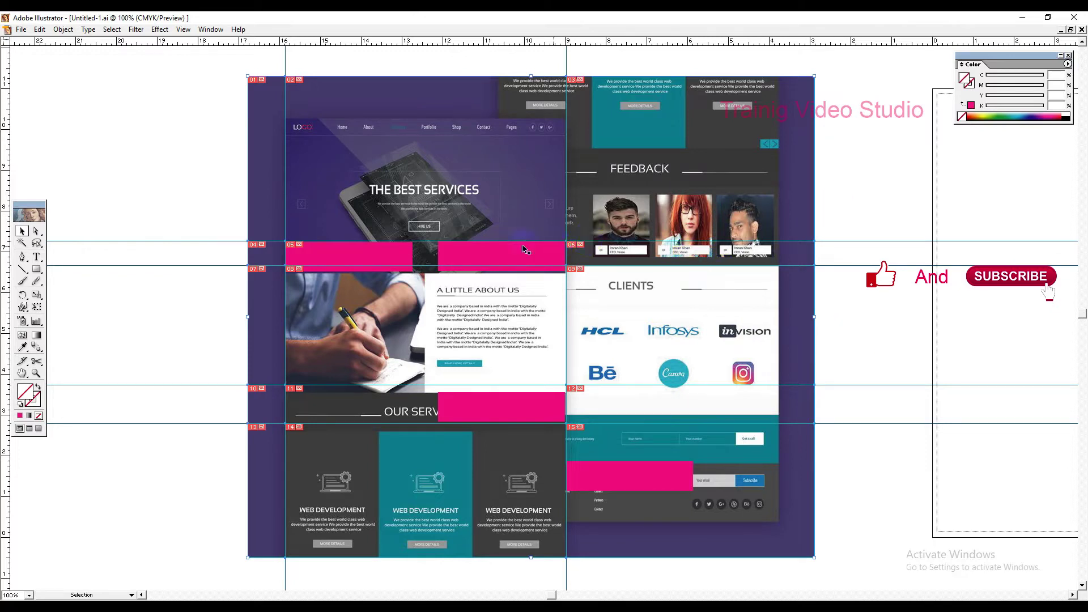
left_click(68, 33)
mouse_move(118, 202)
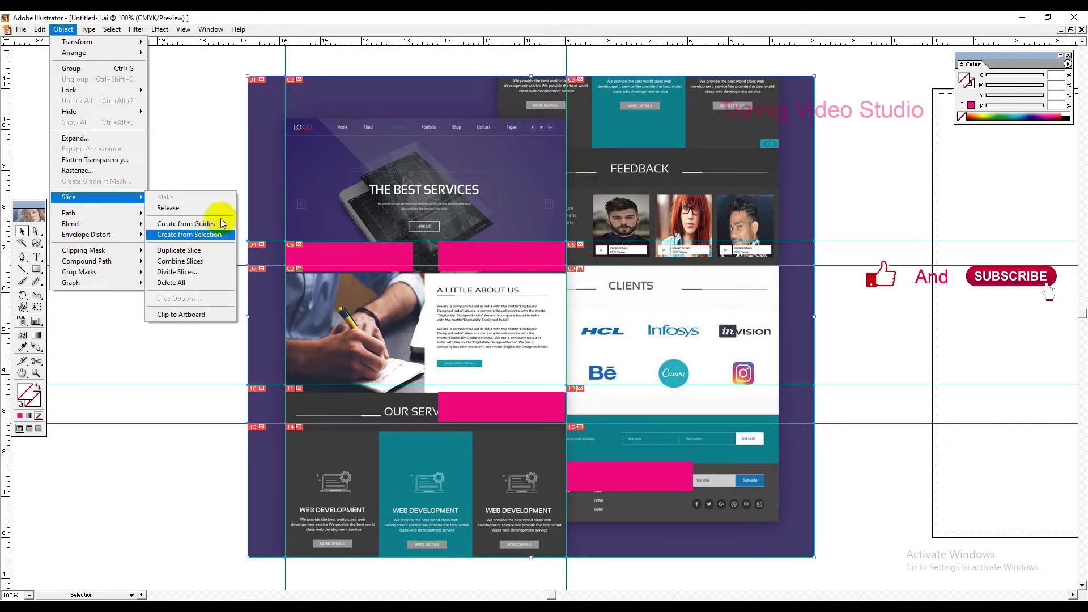
left_click(196, 142)
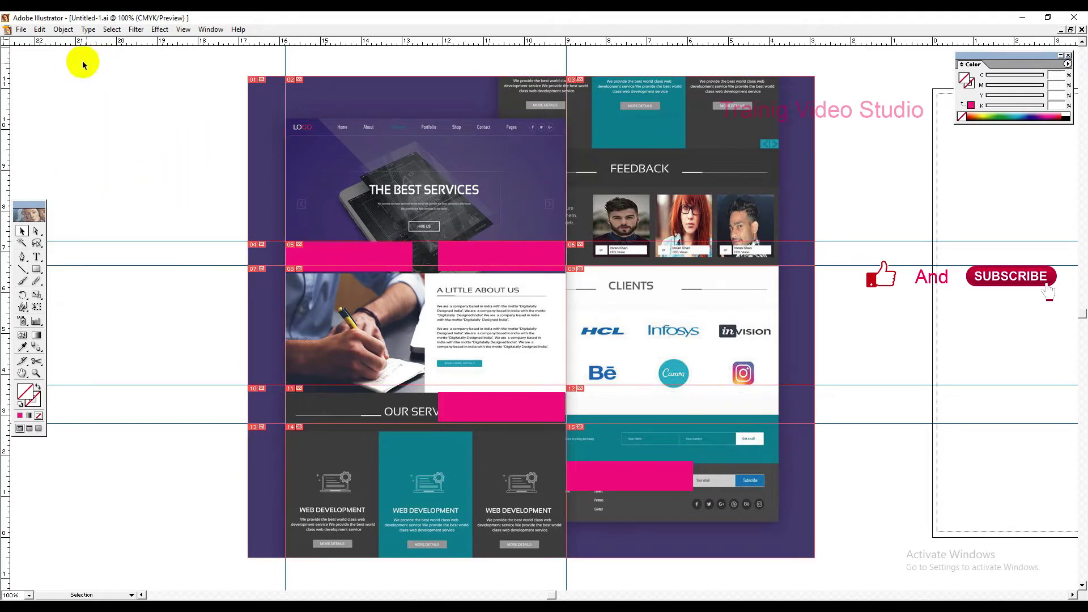
Delete all slices from the document.
left_click(62, 29)
mouse_move(131, 197)
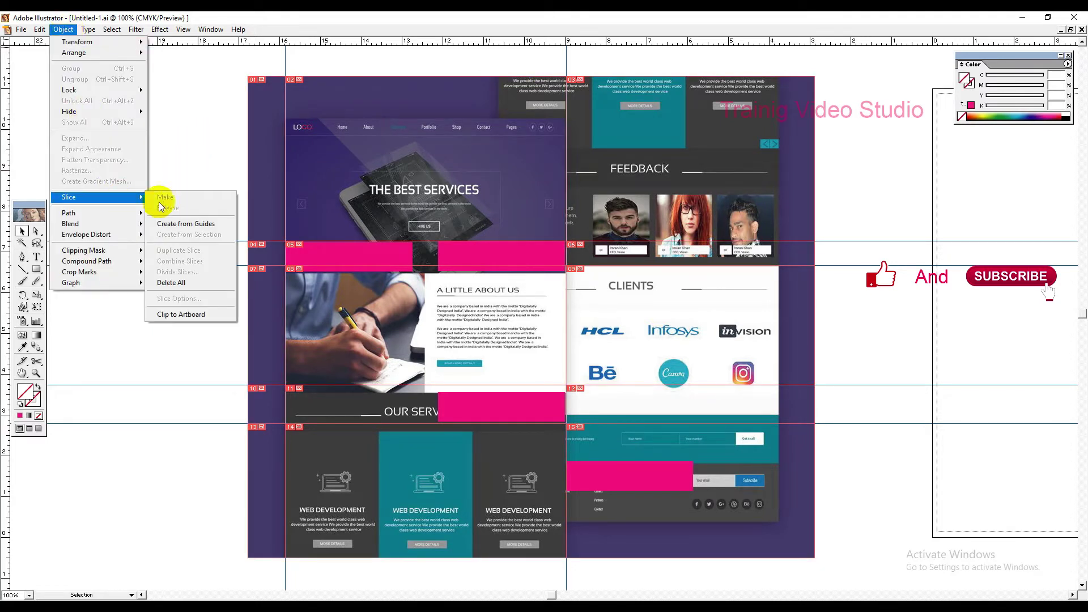
left_click(181, 280)
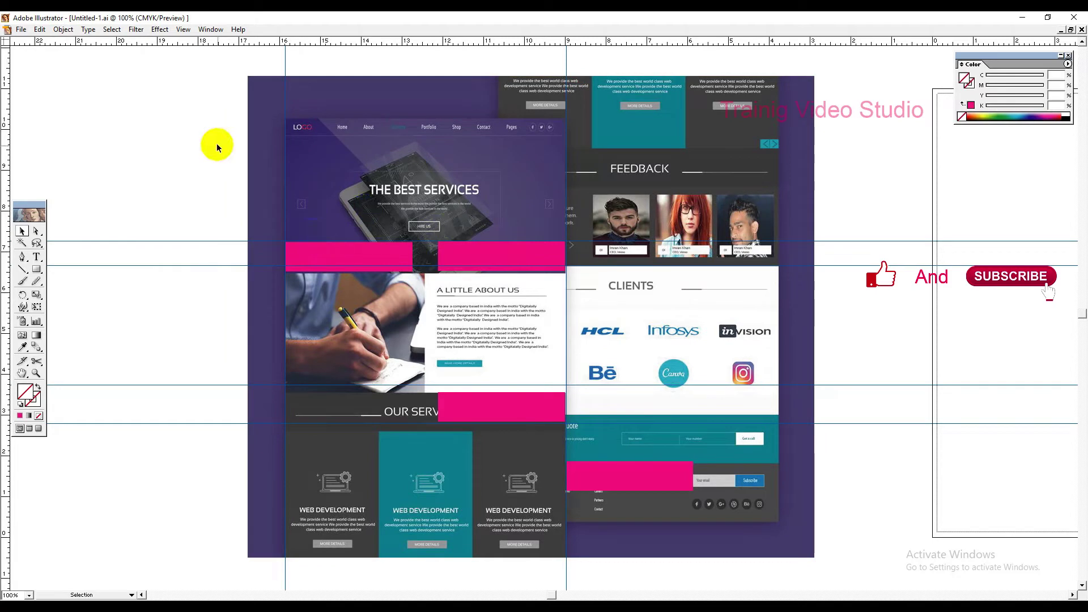
left_click(64, 29)
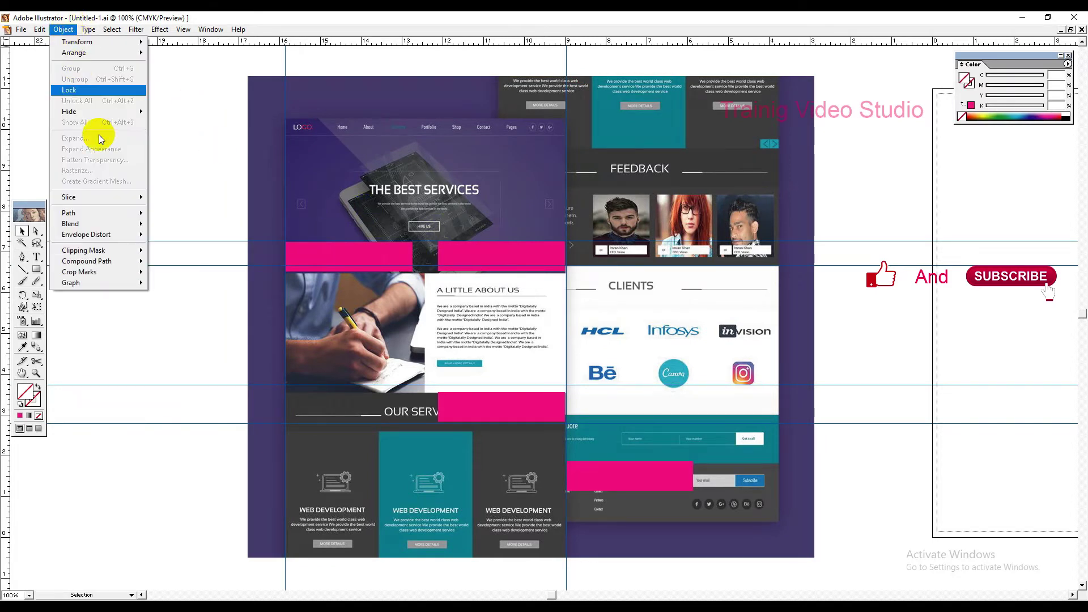
mouse_move(113, 197)
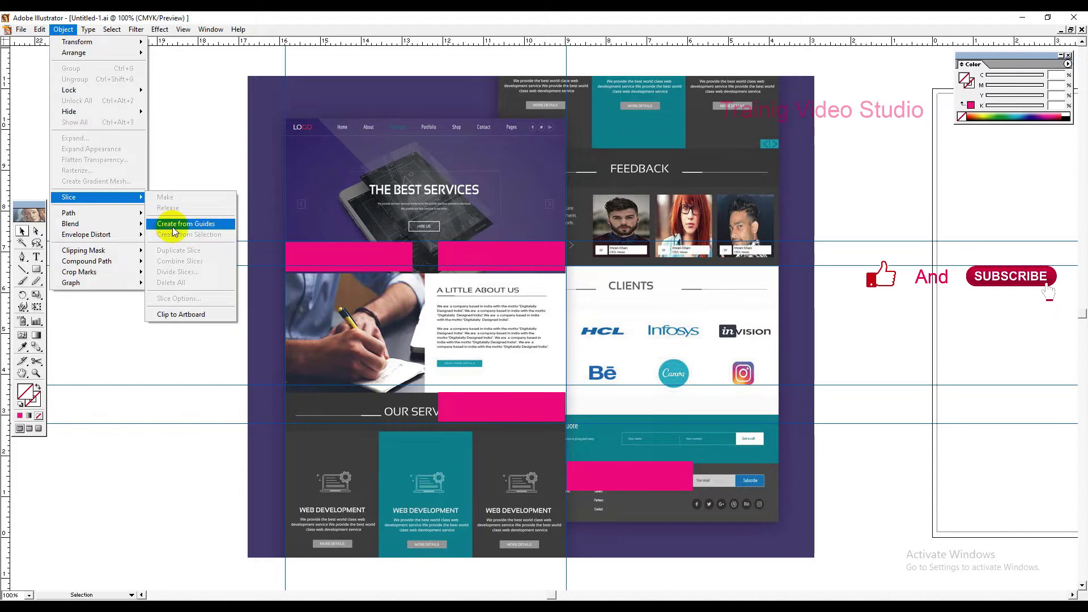
left_click(189, 162)
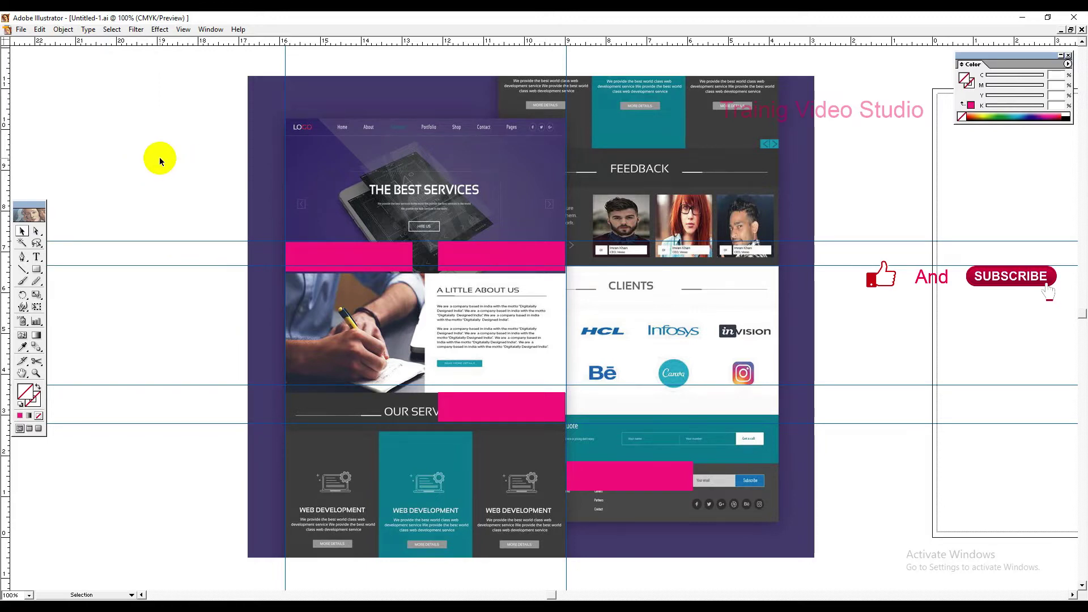
Select both pink rectangles at the bottom of the banner and create one slice from the selection.
left_click(493, 258)
left_click(405, 257, "shift")
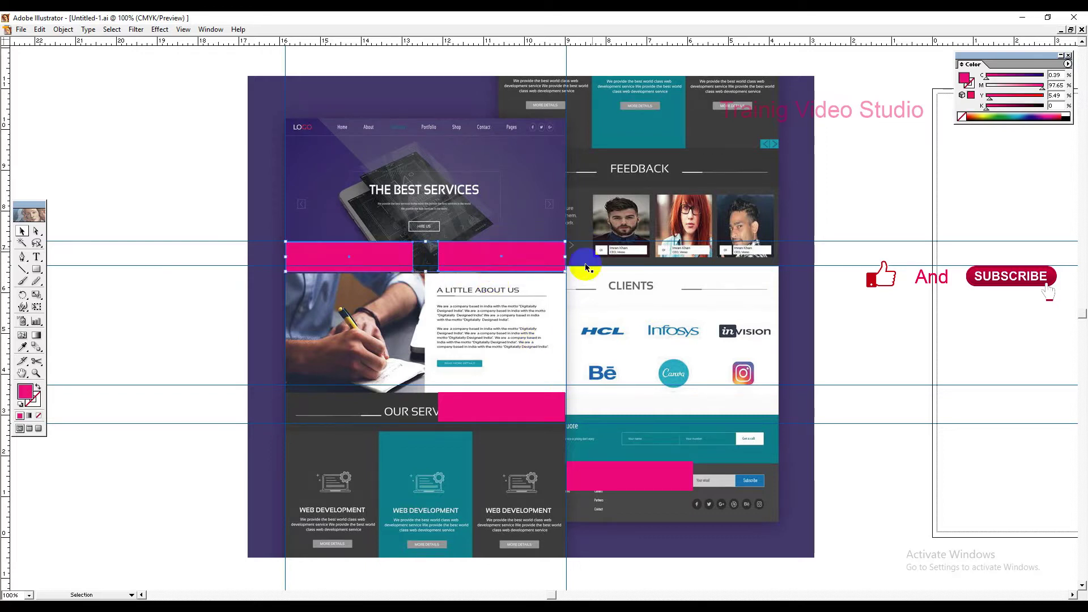
left_click(66, 32)
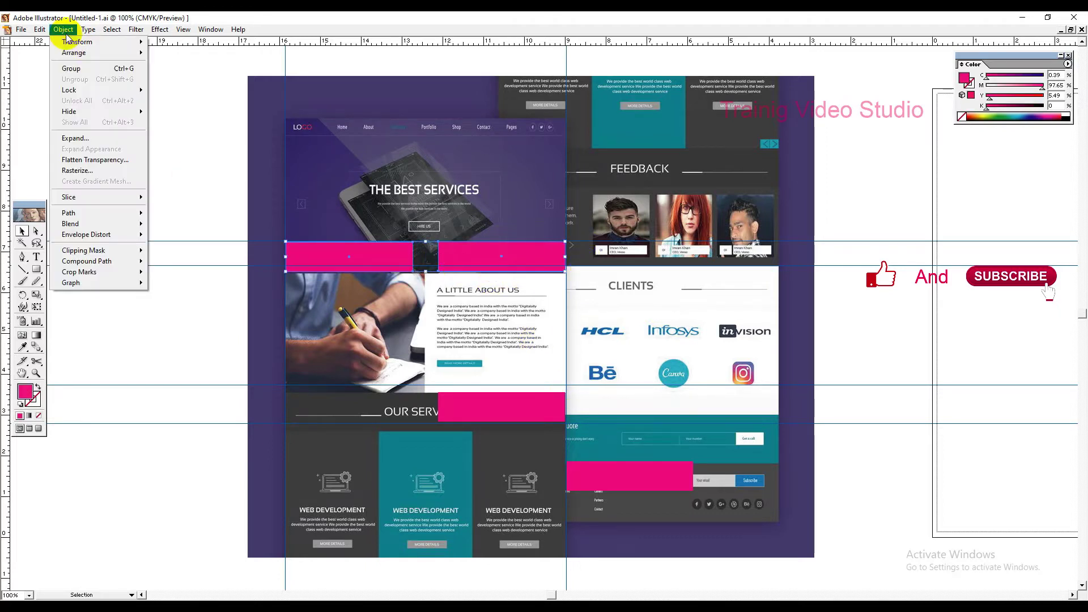
mouse_move(80, 198)
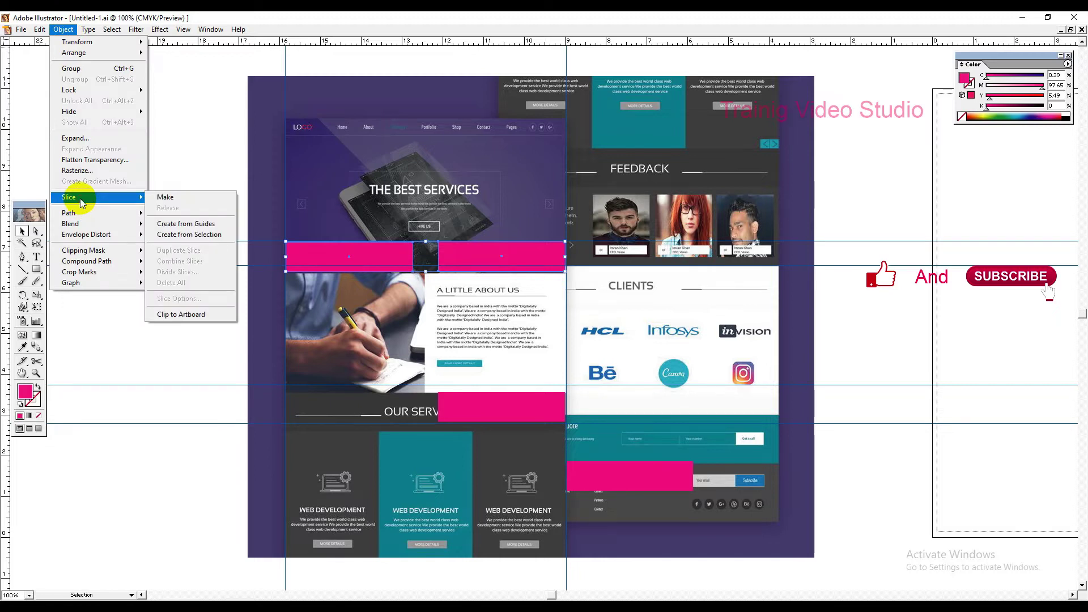
left_click(210, 240)
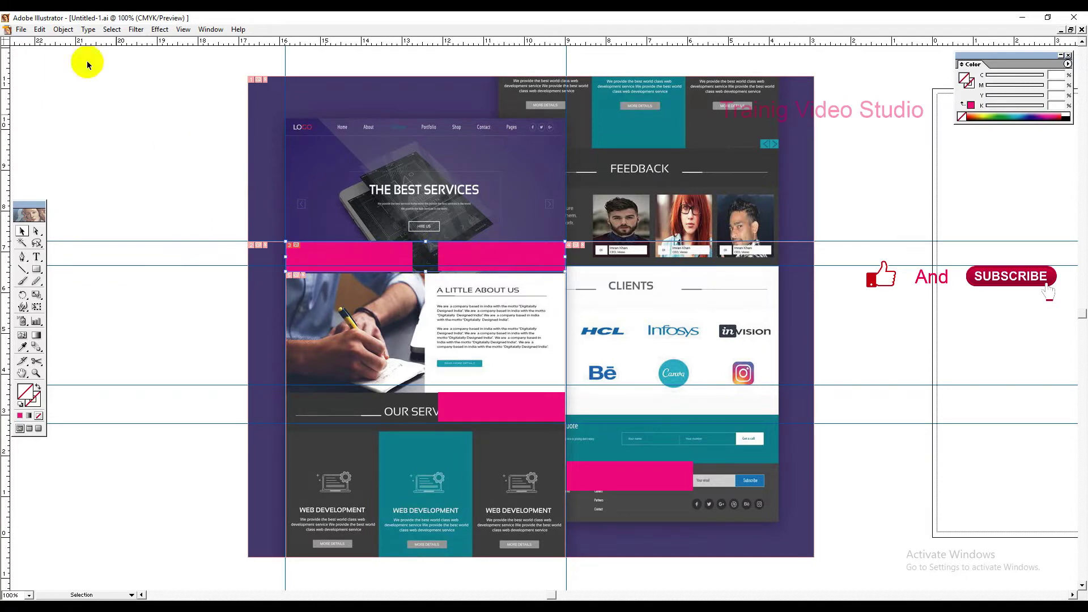
Duplicate the slice over the pink rectangles and move the copy up over the text under THE BEST SERVICES.
left_click(63, 29)
mouse_move(99, 202)
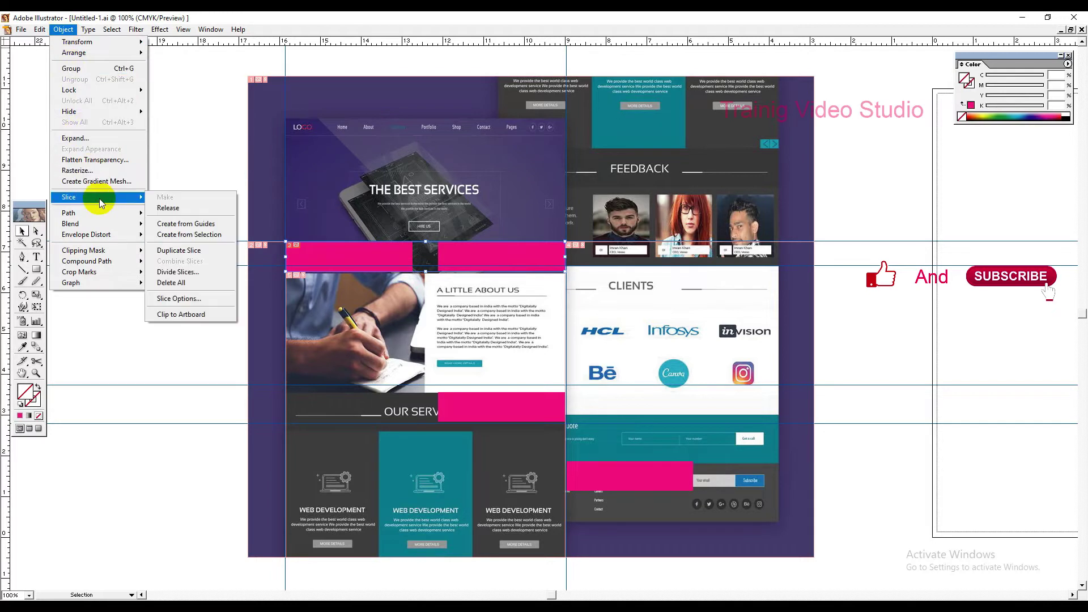
left_click(180, 252)
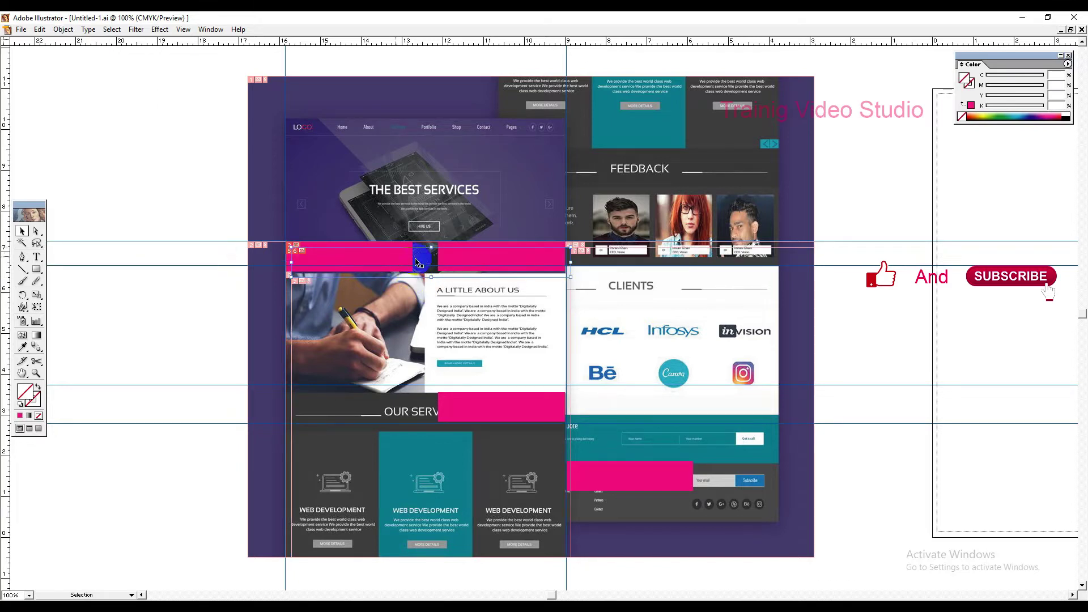
left_click_drag(415, 250, 444, 211)
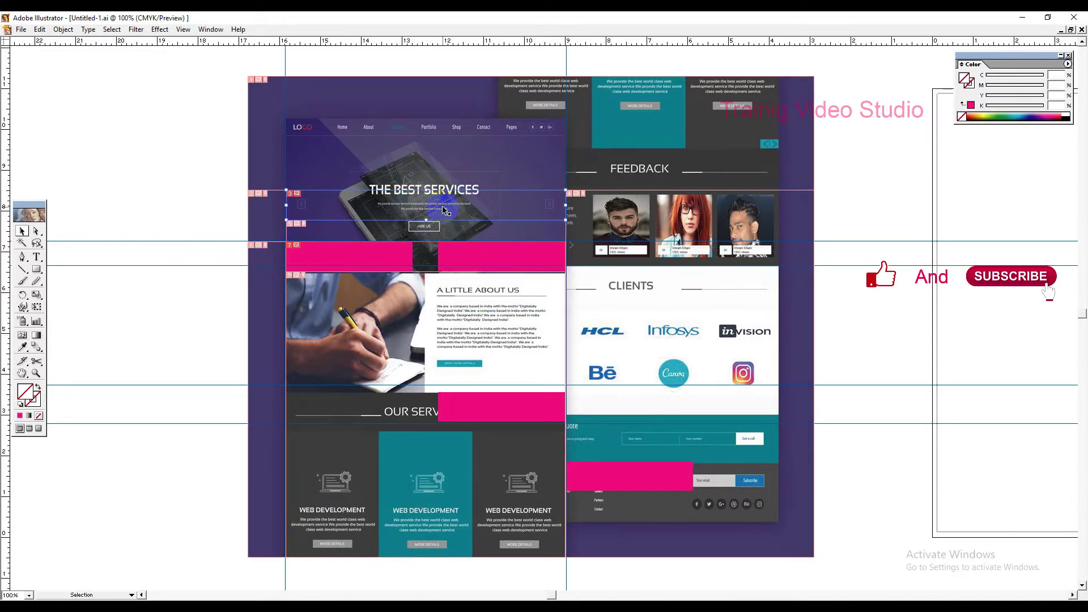
Nudge the duplicated slice into place over the text under THE BEST SERVICES and deselect it.
key("Down")
key("Down")
key("Up")
key("Left")
key("Left")
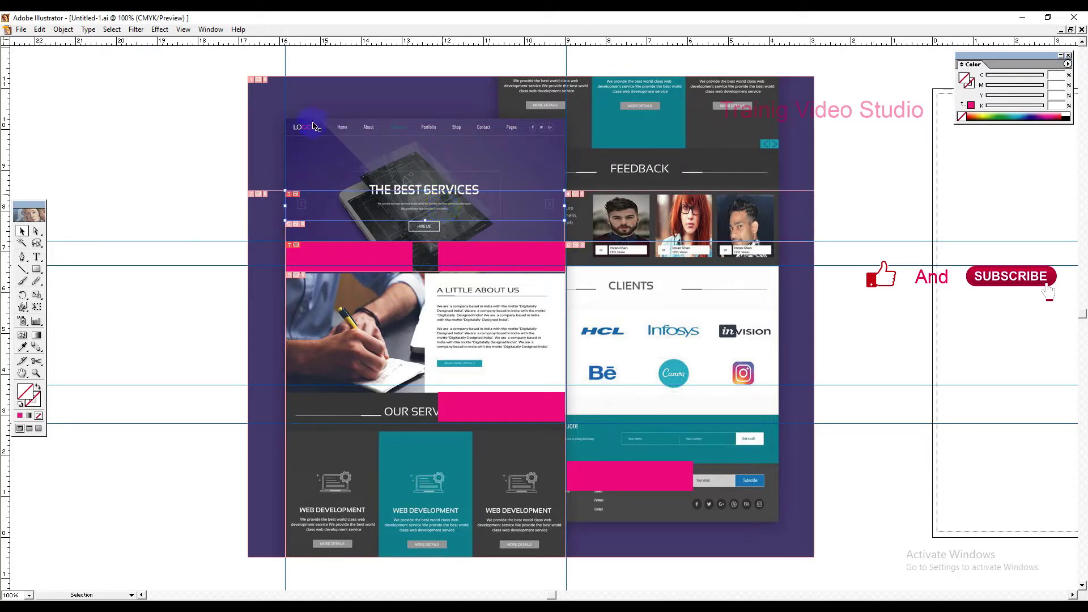
left_click(63, 29)
mouse_move(136, 198)
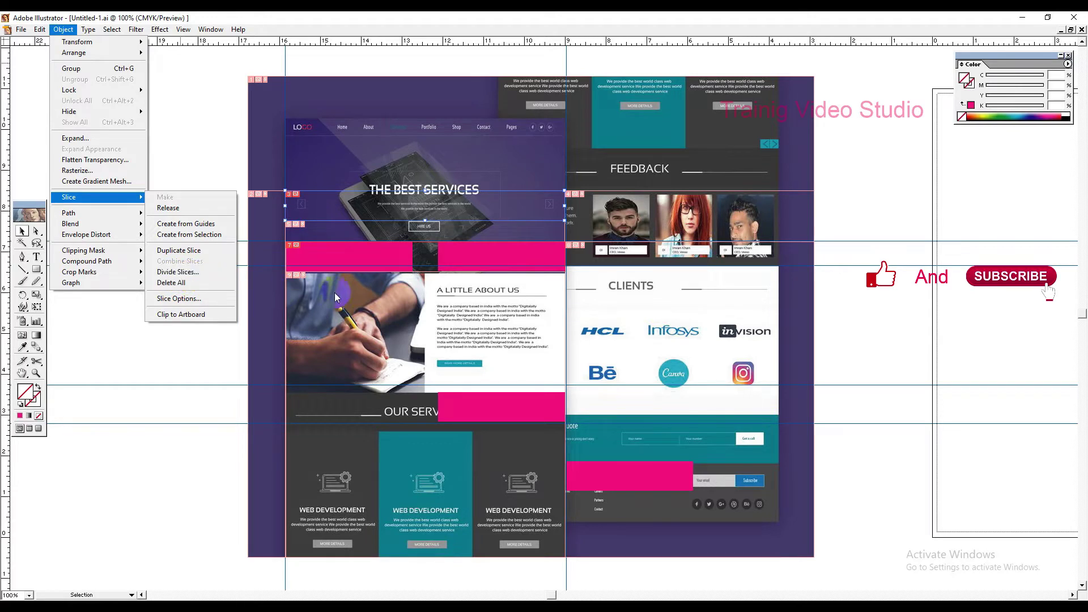
left_click(888, 302)
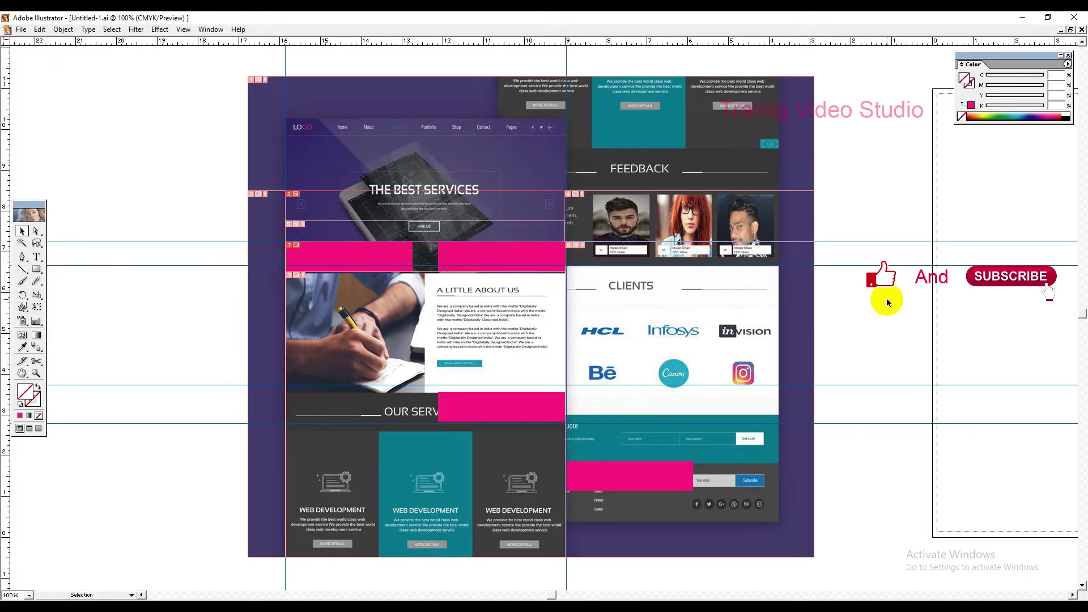
Draw a wide rectangular slice with the Slice tool on the empty canvas up and left of the mockup, about 15 by 5.7 ruler units.
left_click_drag(842, 311, 523, 315)
left_click_drag(377, 316, 703, 315)
left_click_drag(278, 334, 510, 328)
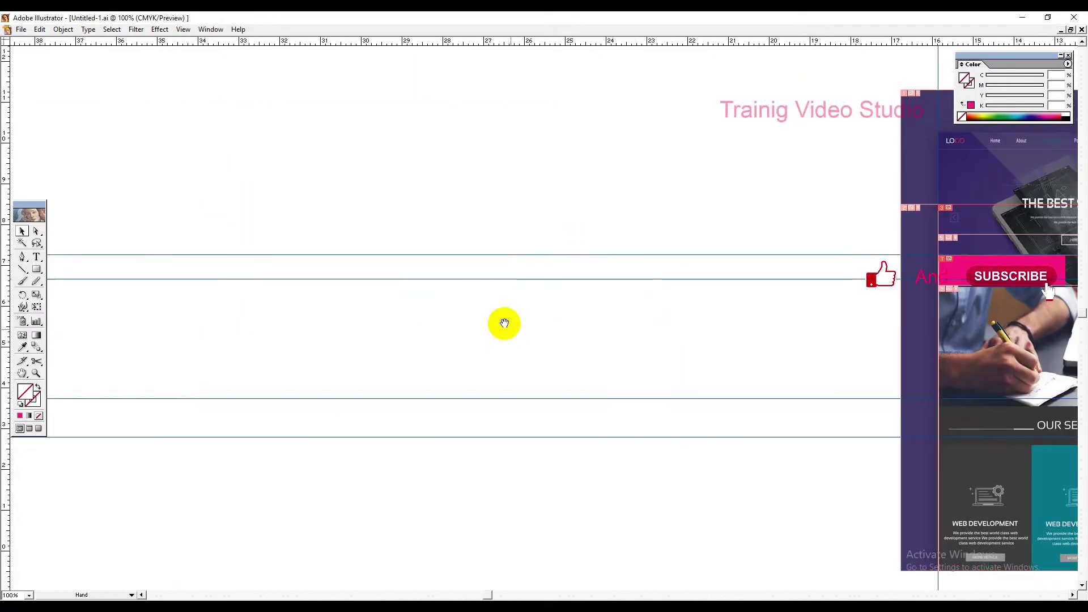
left_click_drag(551, 284, 523, 365)
left_click_drag(496, 259, 552, 372)
left_click_drag(529, 325, 571, 426)
left_click_drag(383, 243, 386, 242)
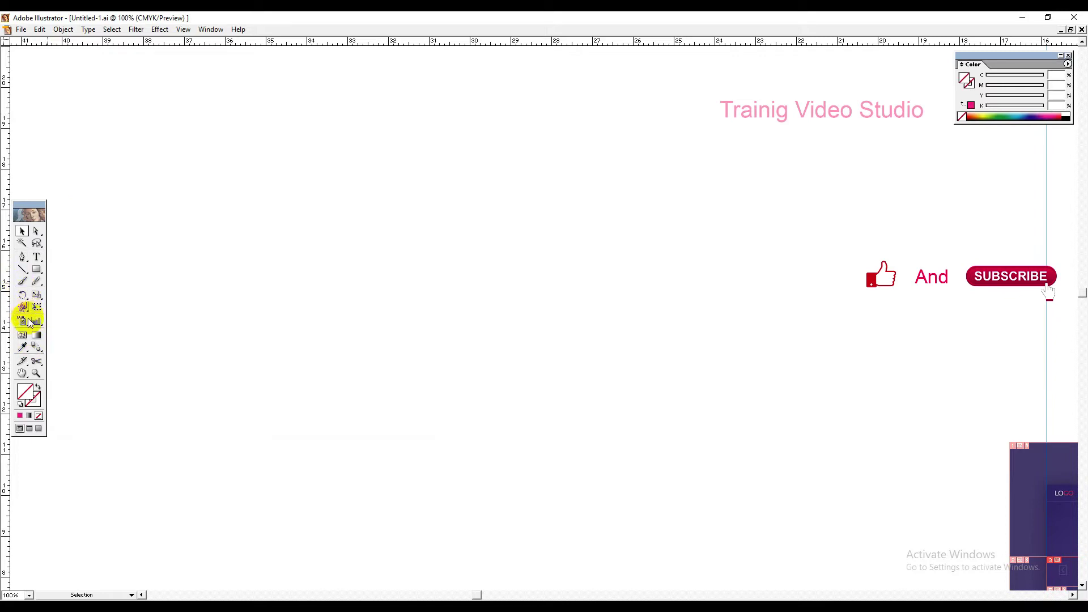
left_click(23, 361)
left_click_drag(225, 212, 526, 381)
left_click_drag(729, 415, 831, 445)
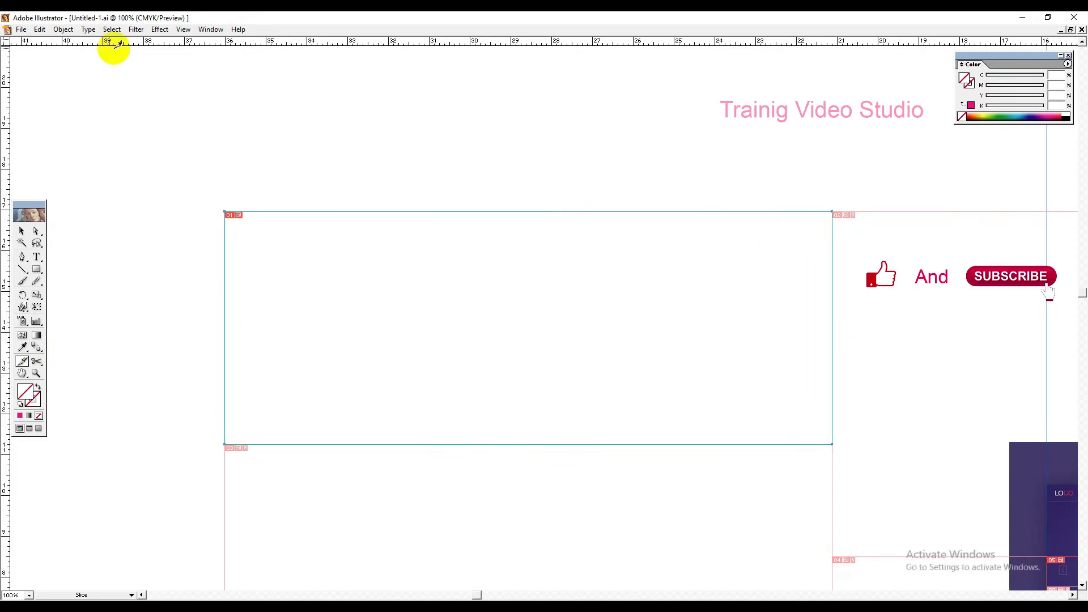
Start dividing the newly drawn slice with Divide Slices and preview it vertically as 5 evenly spaced slices across.
left_click(64, 30)
mouse_move(97, 198)
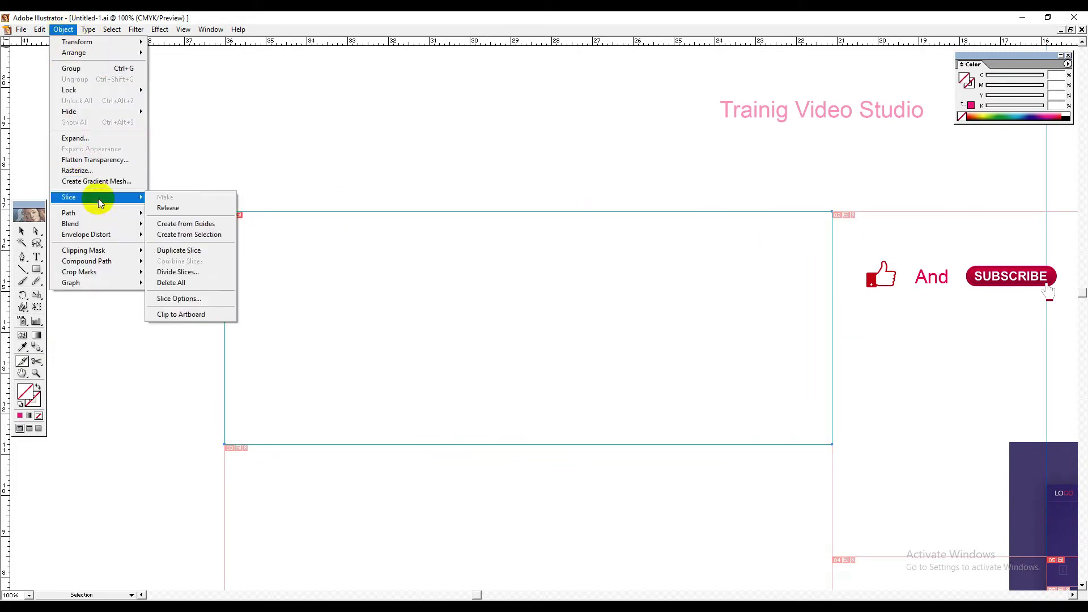
left_click(195, 273)
left_click_drag(588, 240, 766, 59)
left_click(825, 87)
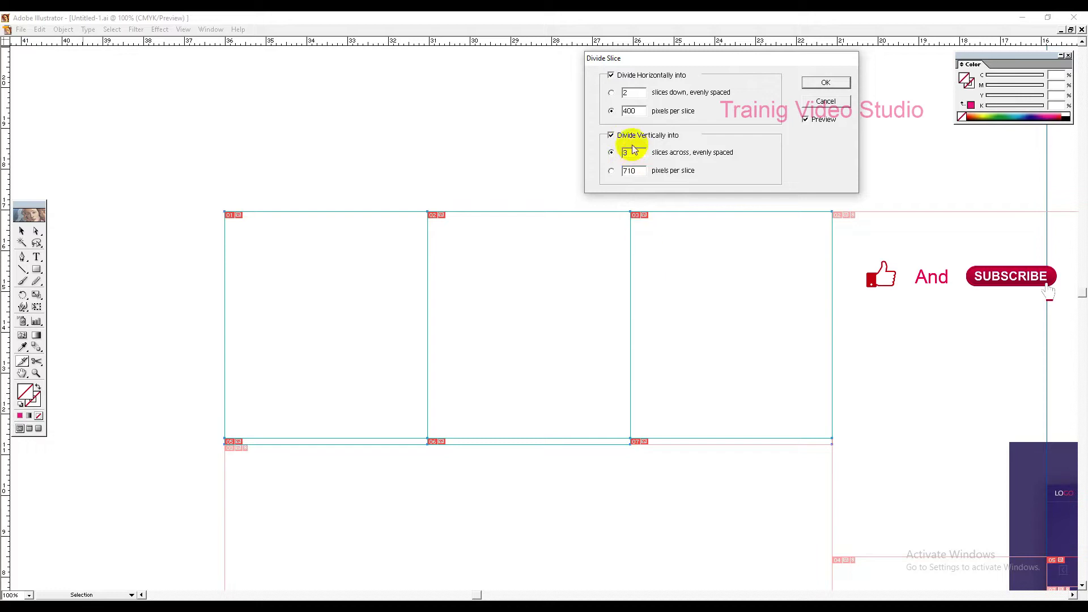
left_click(609, 152)
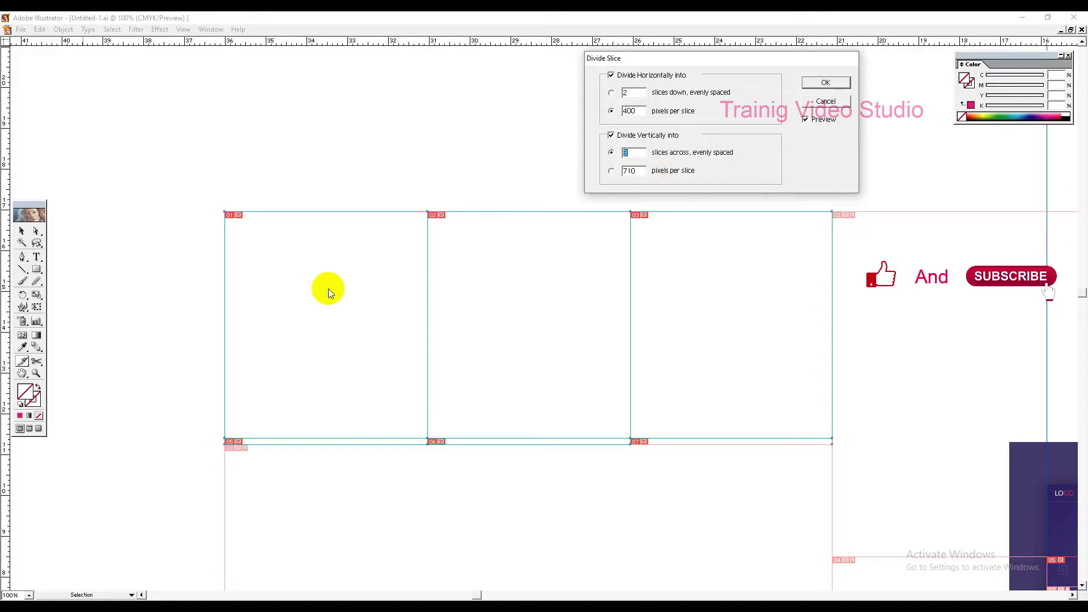
left_click(630, 170)
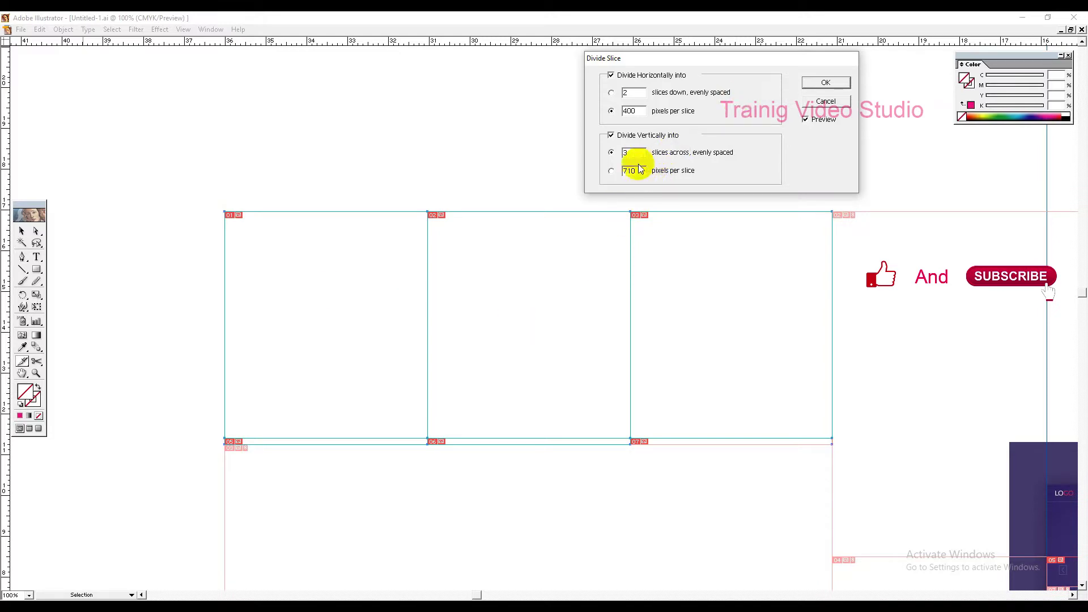
double_click(640, 150)
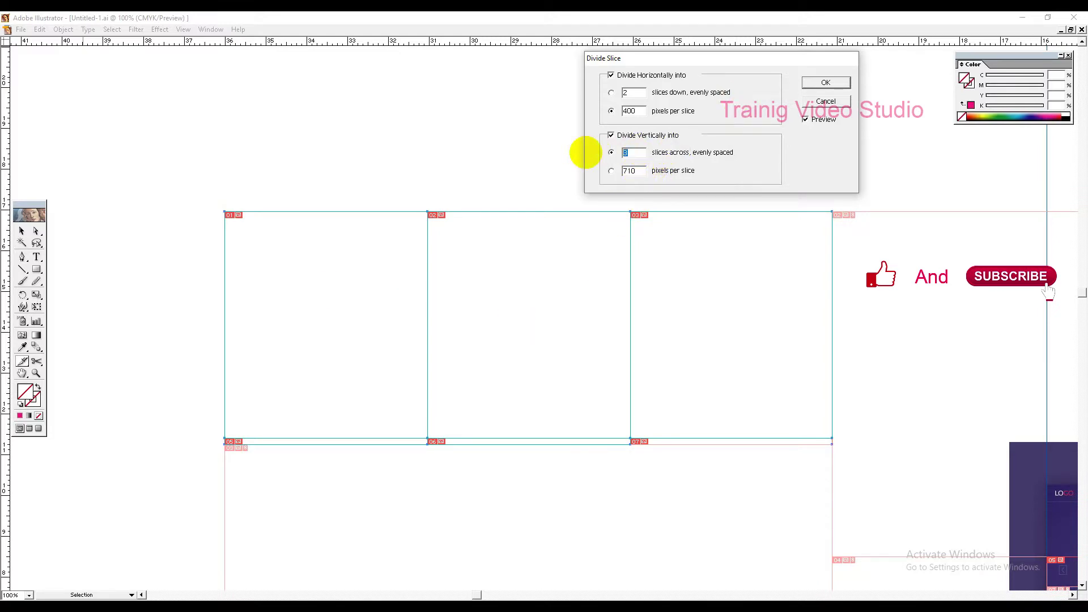
type("5")
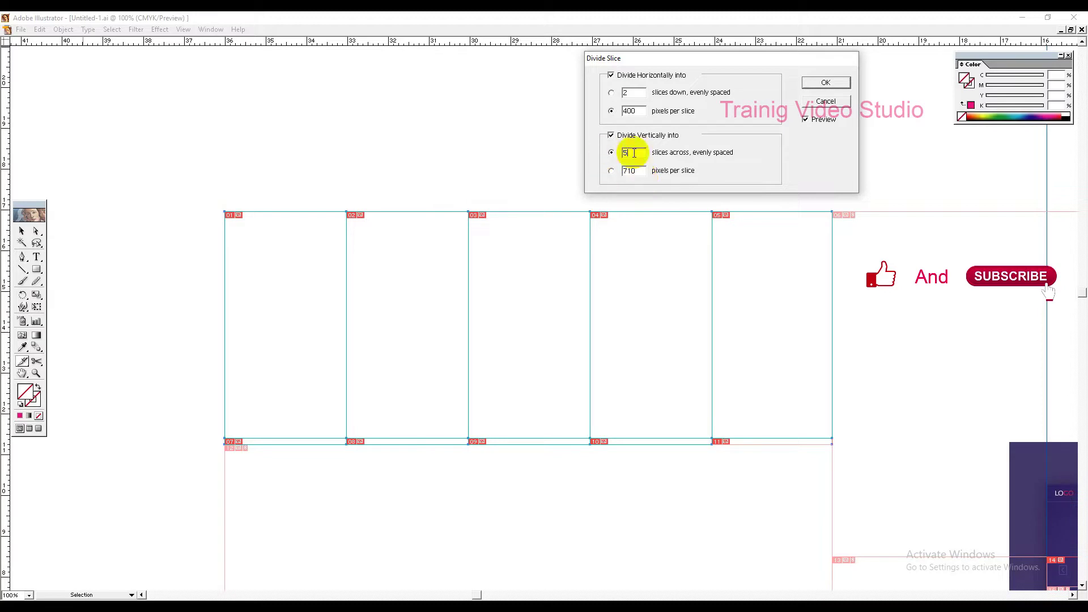
Preview the division with 3 slices across and 5 evenly spaced slices down, and cancel Divide Slices.
left_click(610, 153)
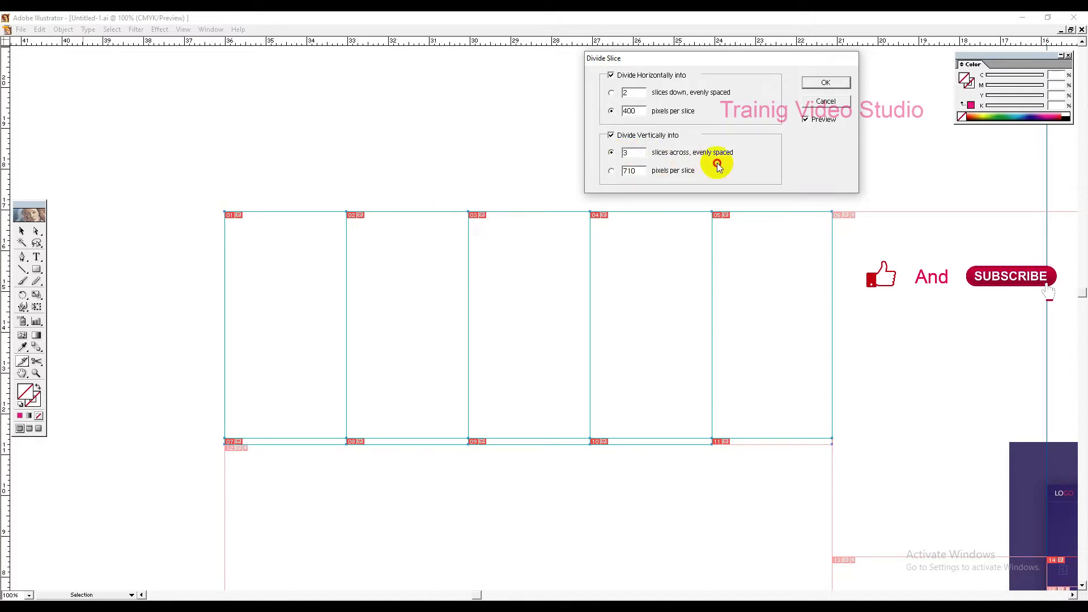
type("3")
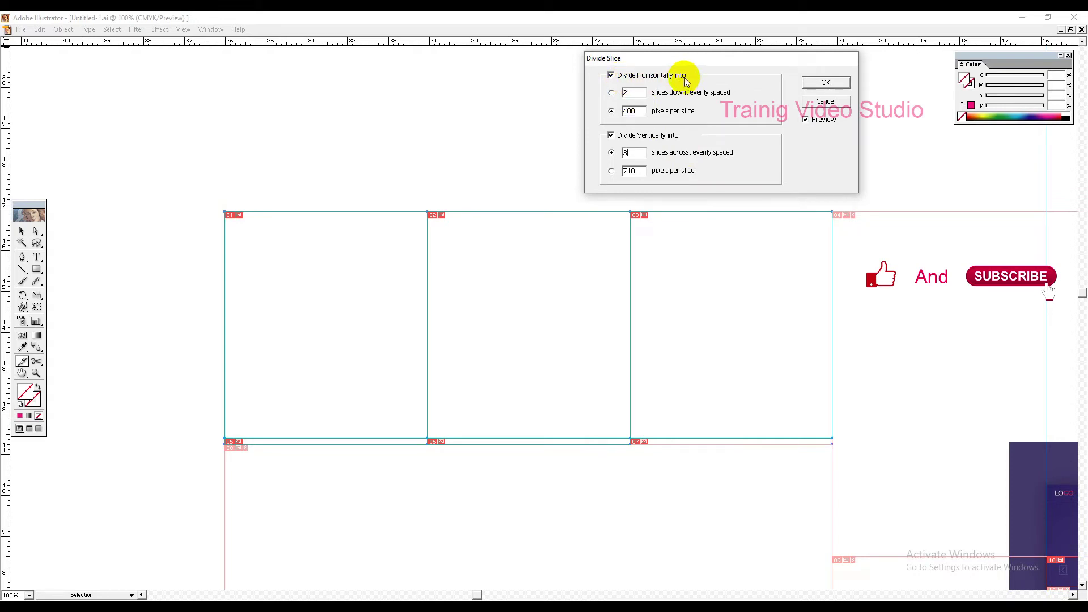
left_click(611, 92)
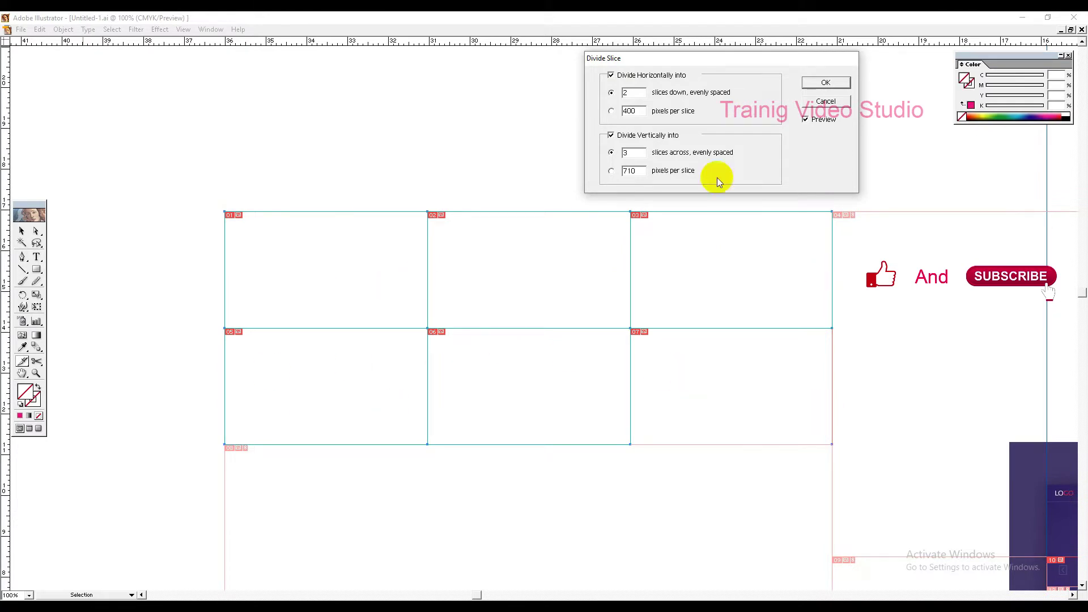
left_click_drag(635, 92, 592, 96)
type("5")
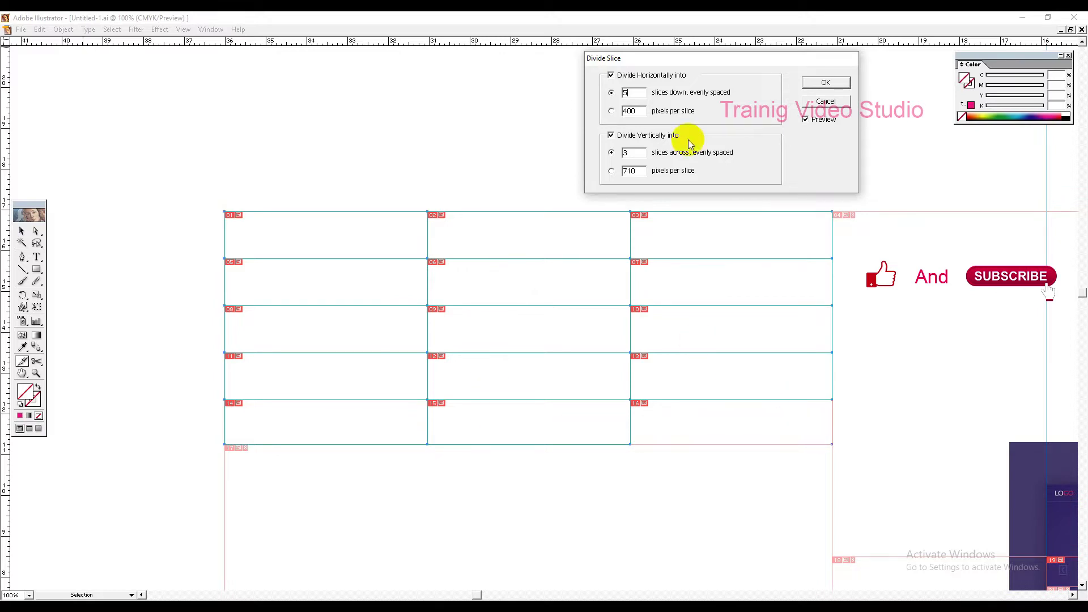
left_click(825, 101)
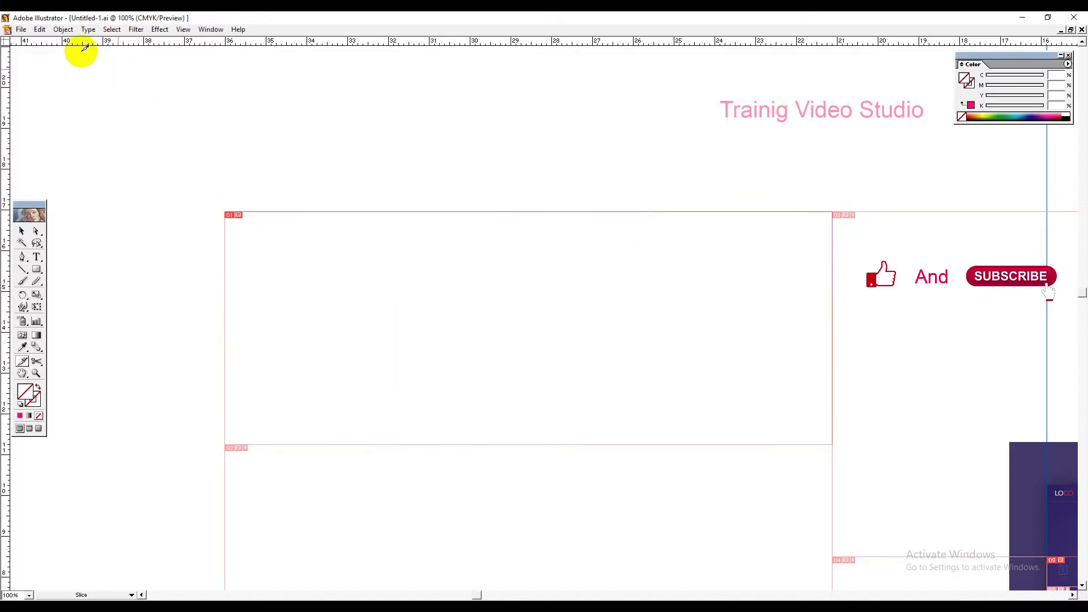
Delete all slices from the document and return to the web page mockup.
left_click(63, 29)
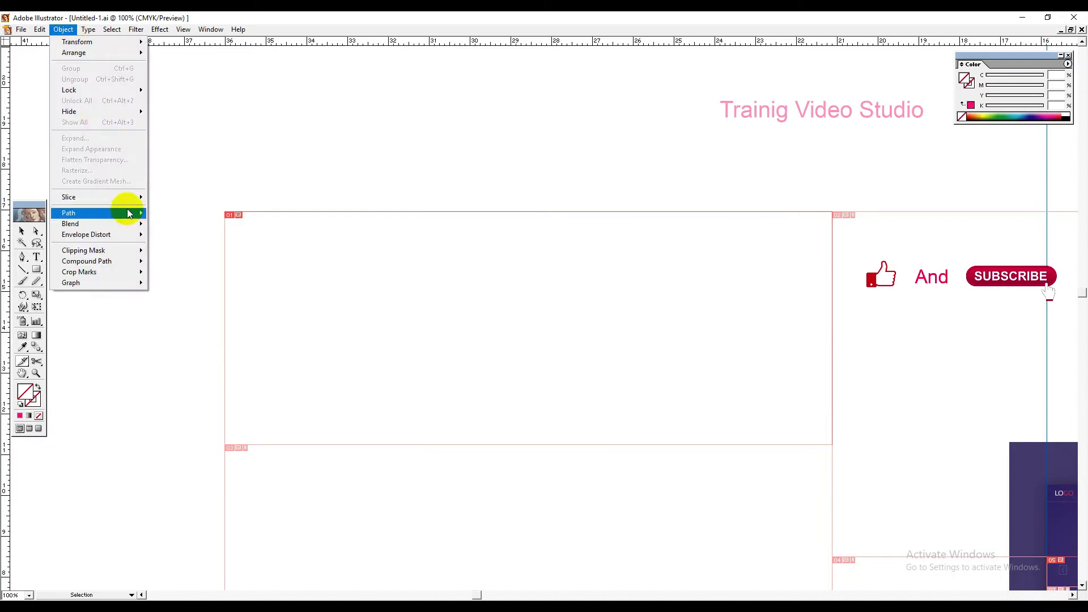
mouse_move(122, 197)
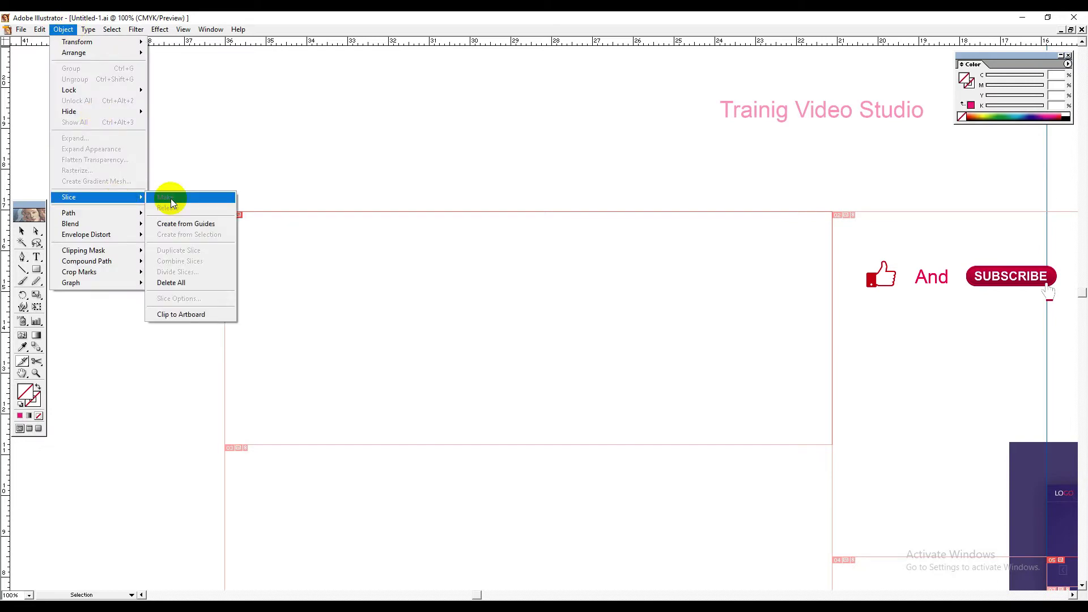
left_click(192, 283)
key("h")
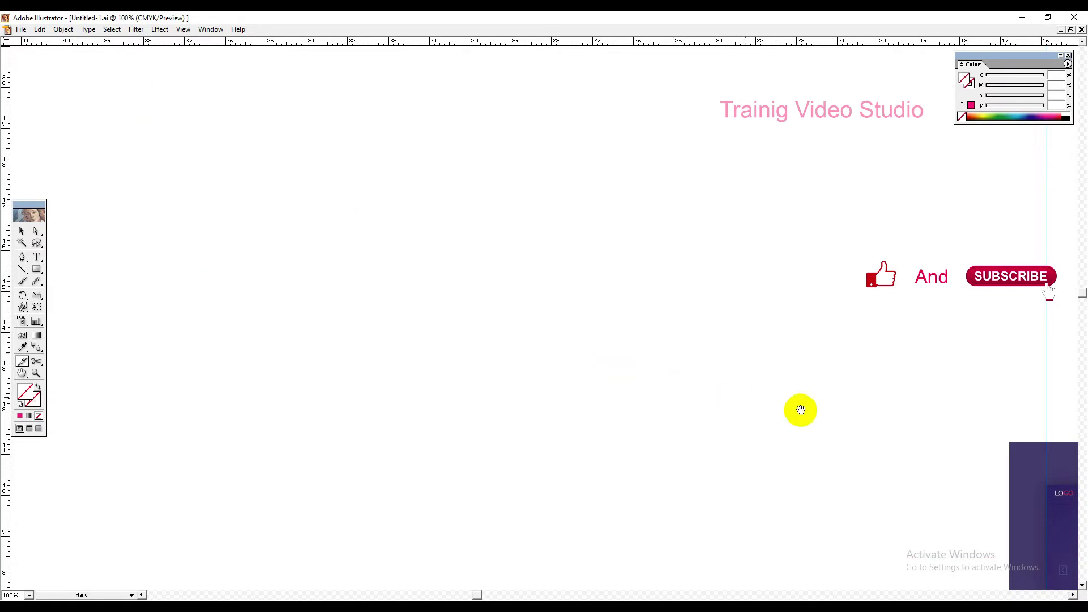
left_click_drag(800, 410, 299, 288)
left_click_drag(519, 393, 236, 119)
left_click_drag(416, 356, 412, 397)
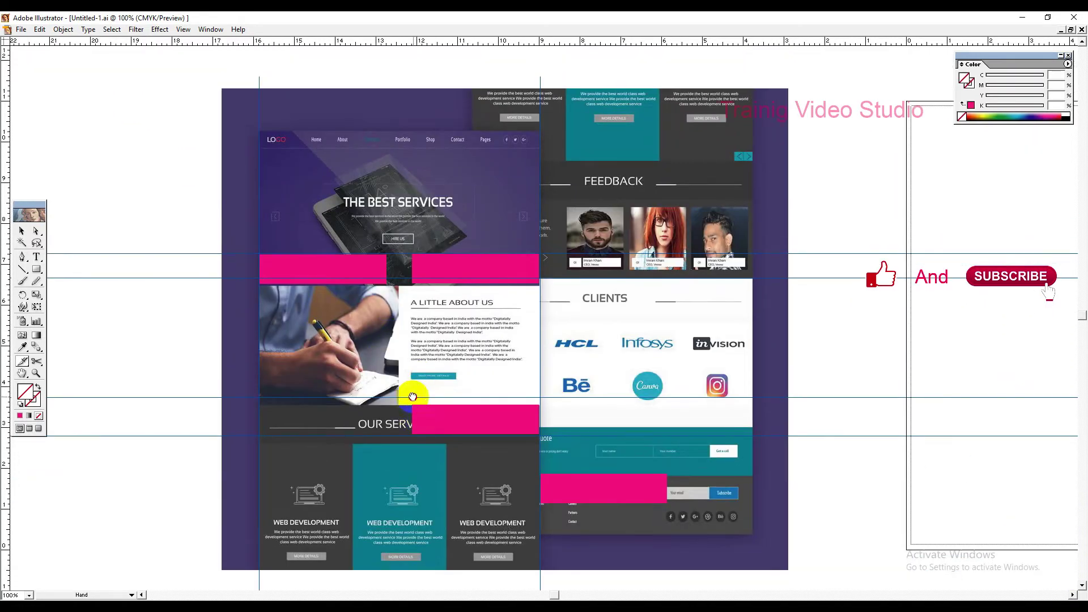
Select the left pink rectangle at the bottom of the banner and create a slice from the selection.
left_click(62, 30)
mouse_move(101, 199)
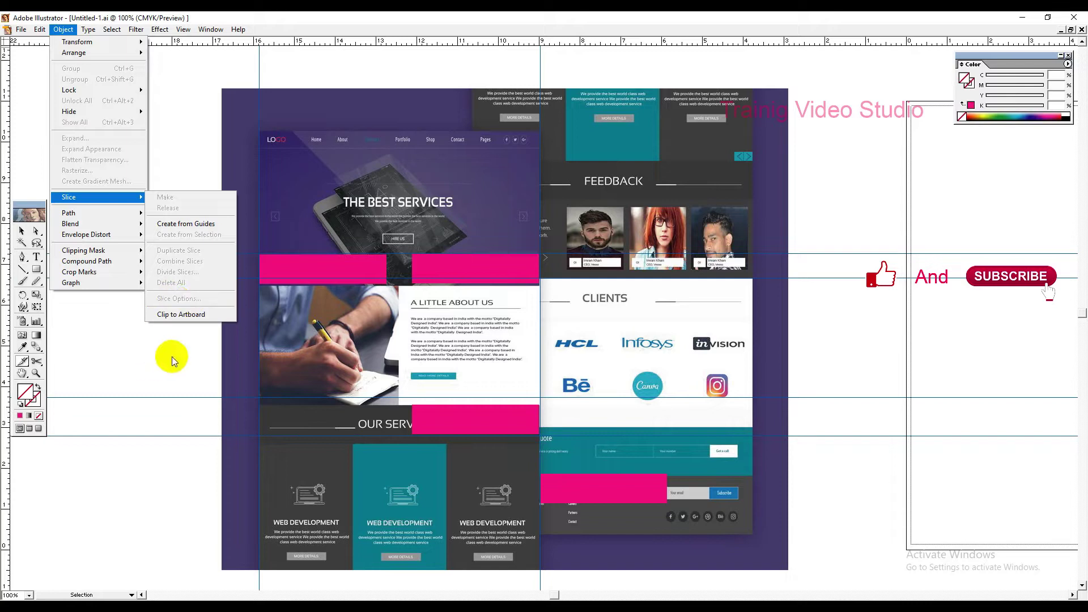
left_click(23, 231)
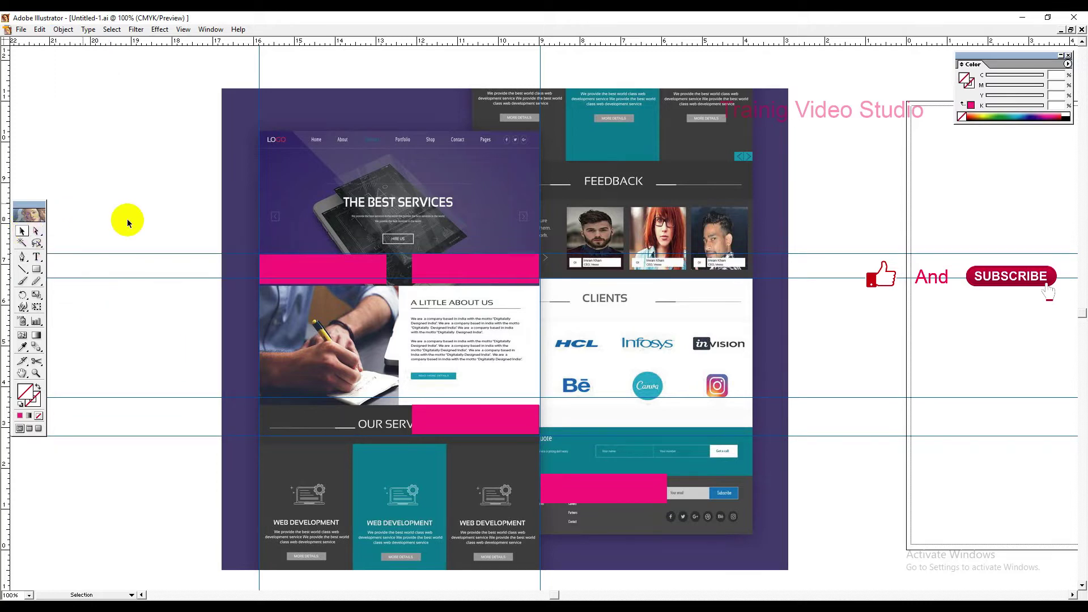
left_click(338, 272)
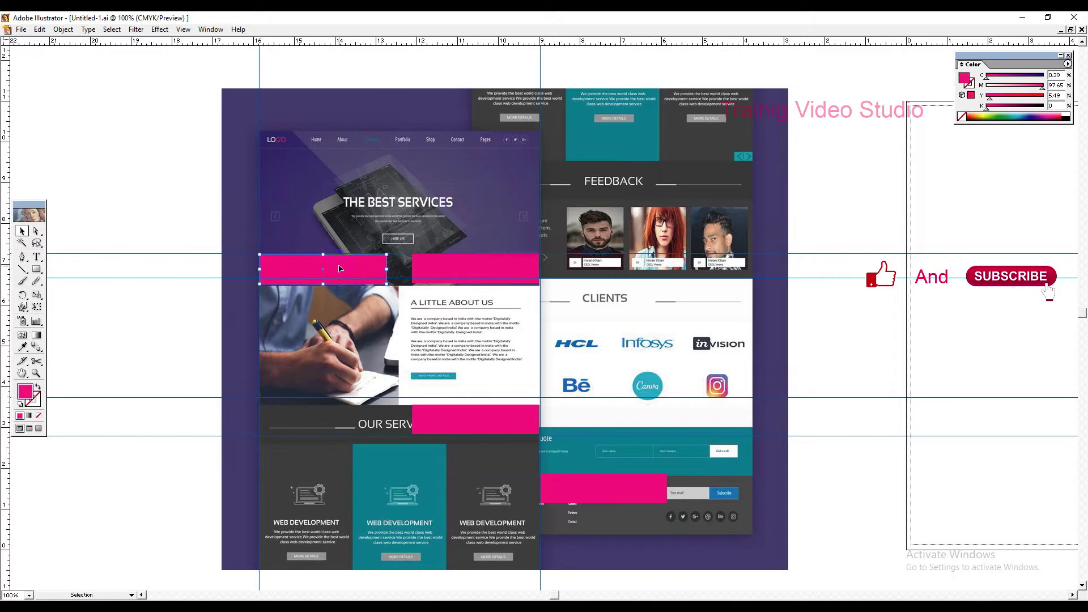
left_click(63, 30)
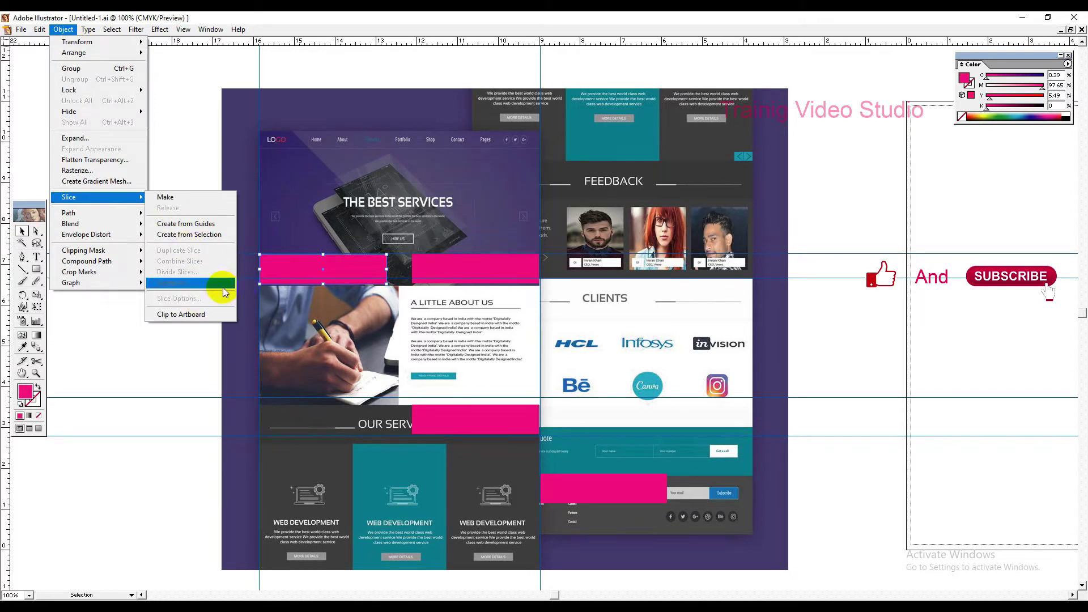
left_click(421, 264)
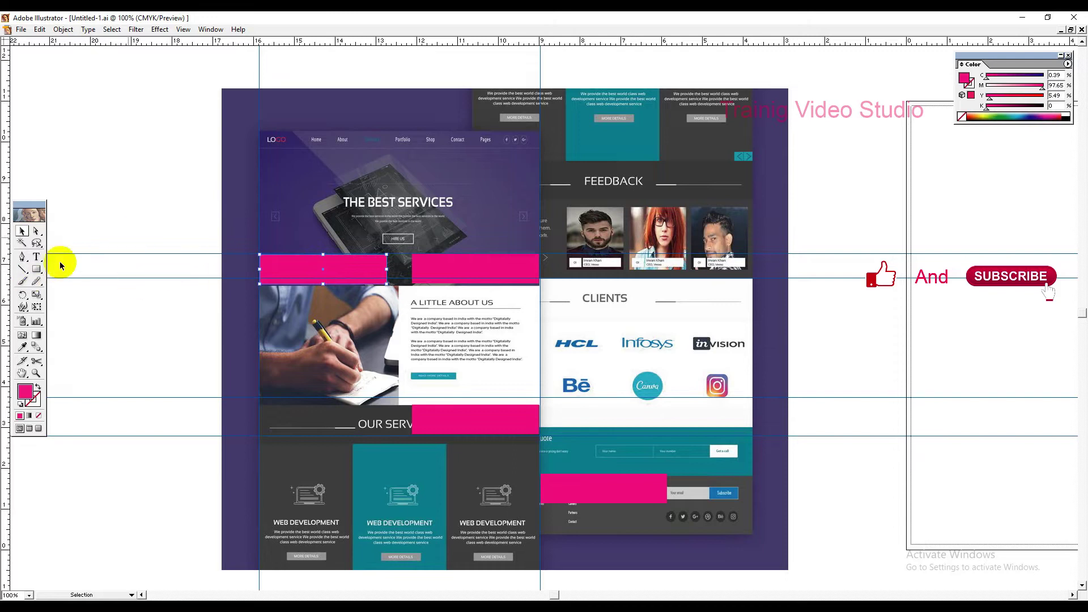
left_click(63, 30)
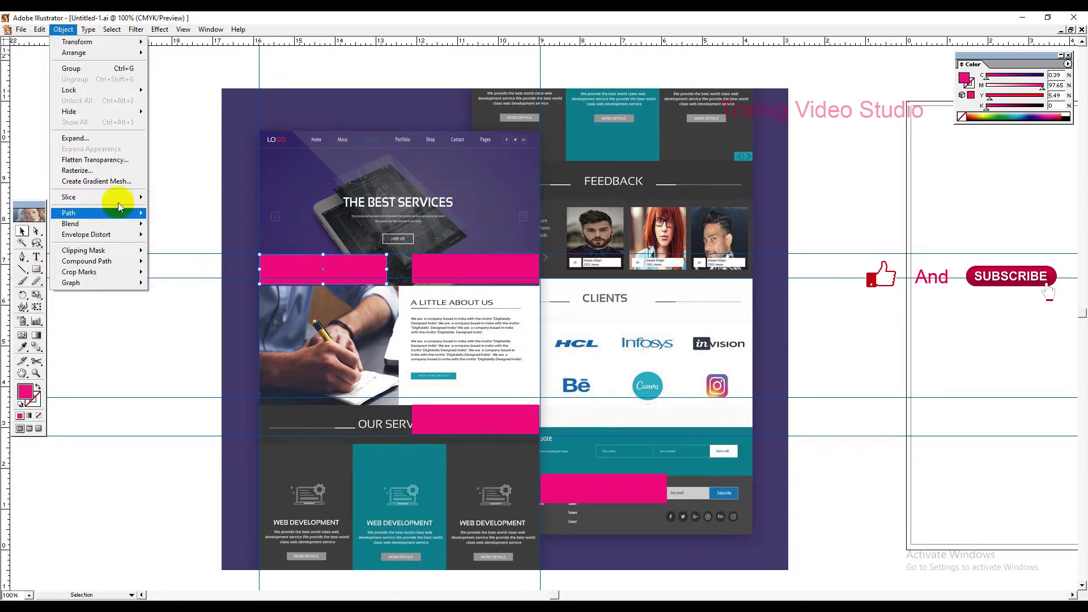
mouse_move(121, 197)
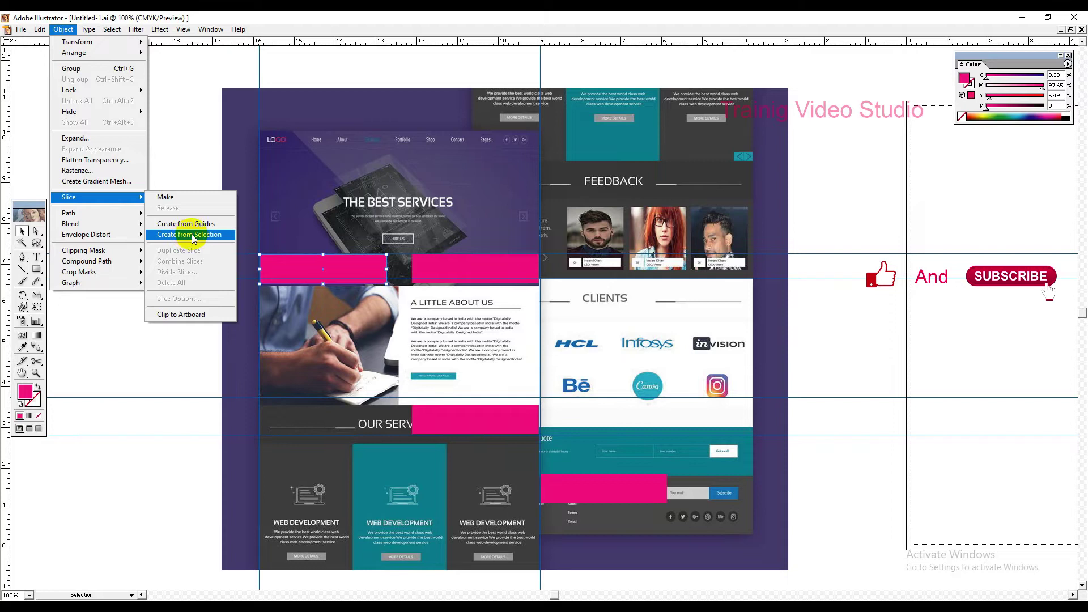
left_click(215, 234)
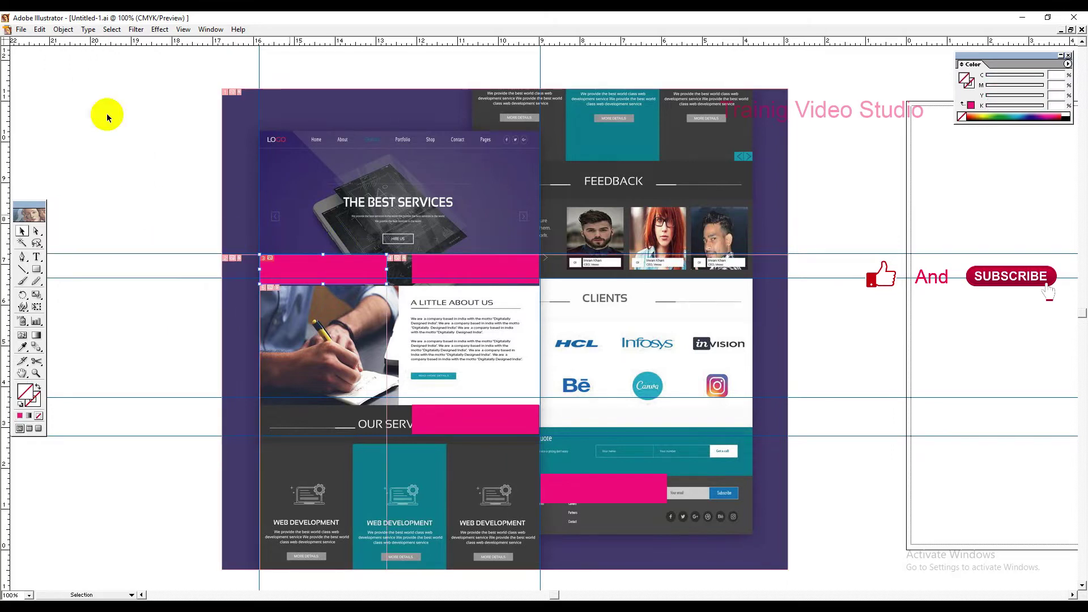
left_click(62, 29)
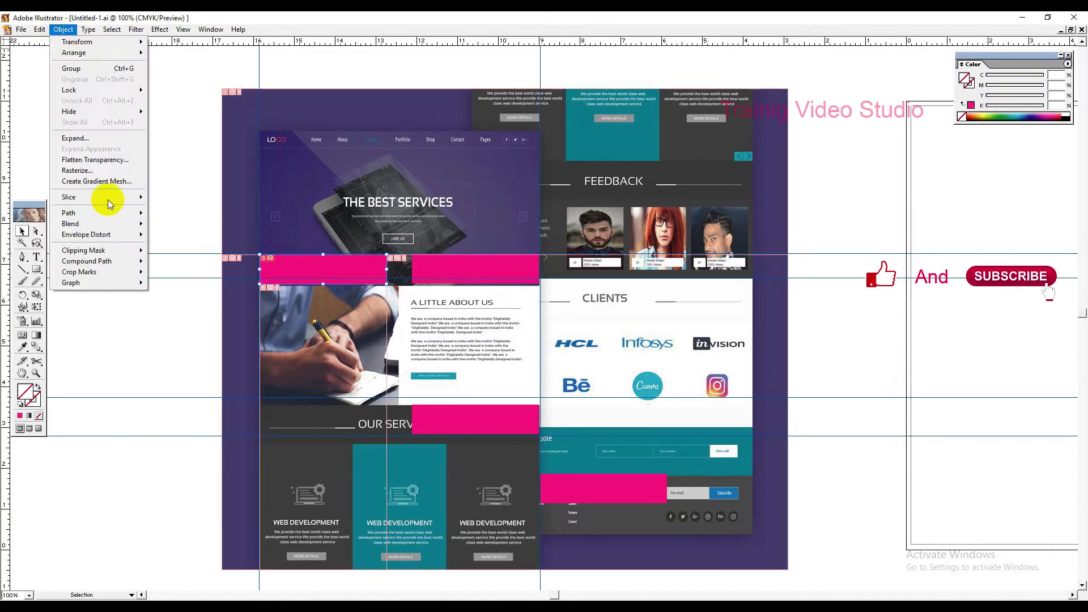
mouse_move(107, 199)
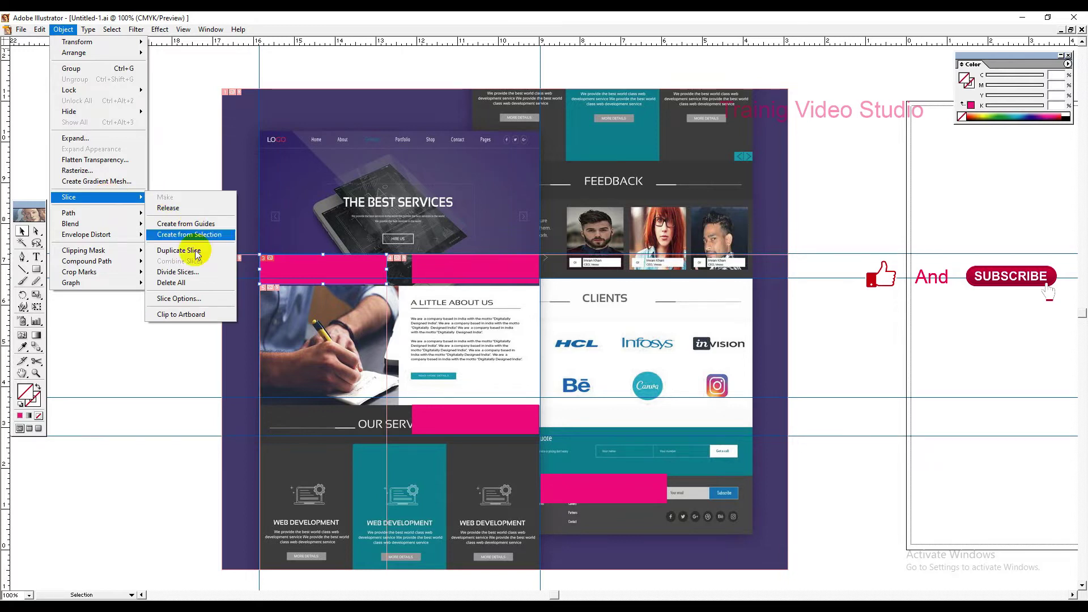
left_click(199, 299)
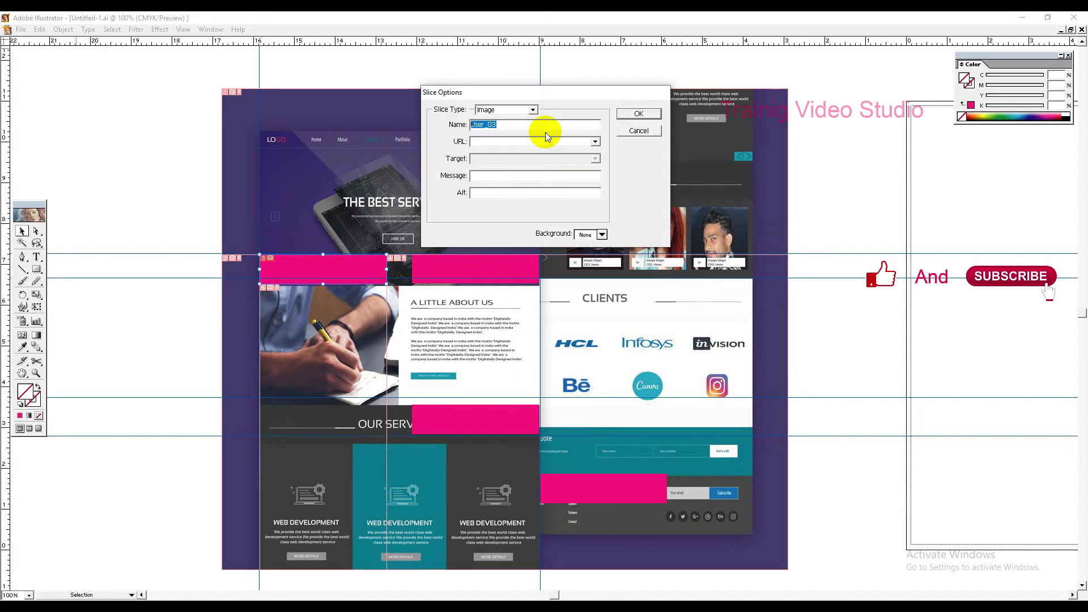
type("Training")
left_click(483, 141)
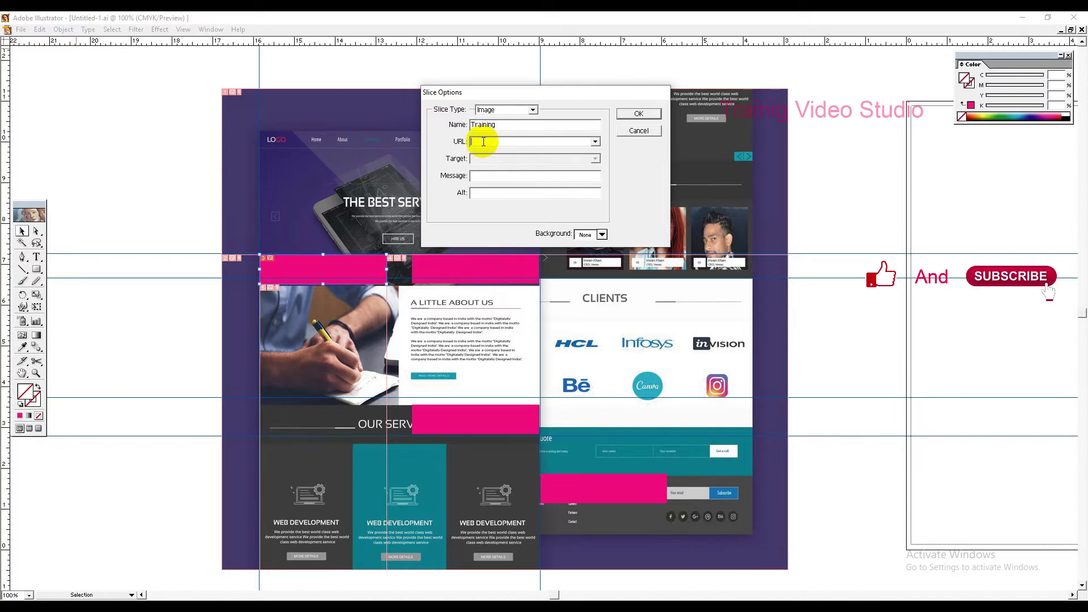
type("www.google.com")
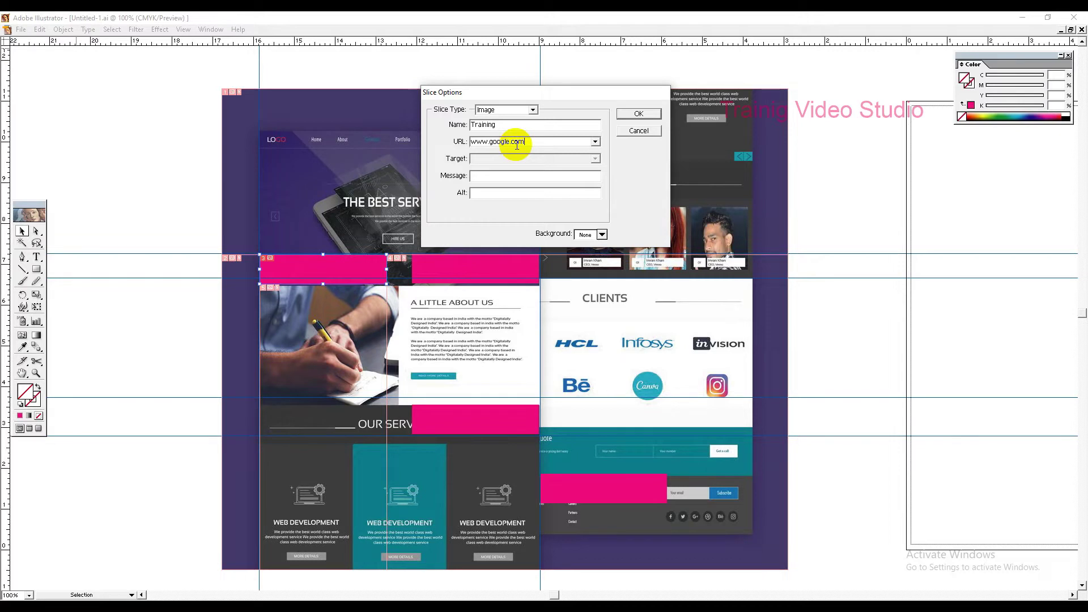
left_click(638, 113)
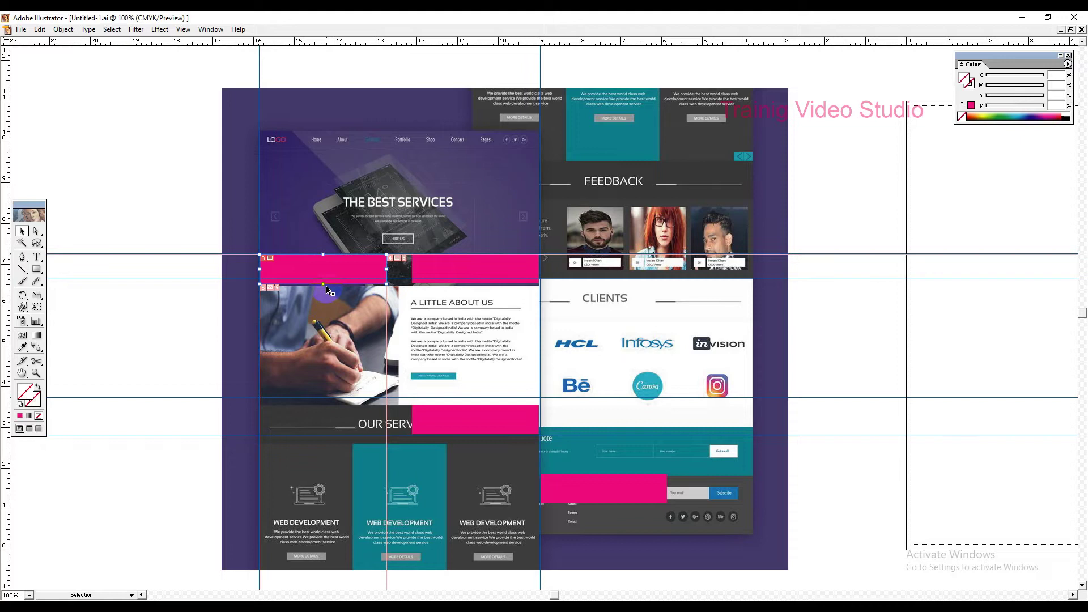
Clip the slices to the artboard, check the document in the Save for Web preview, and return to the artwork.
left_click(63, 31)
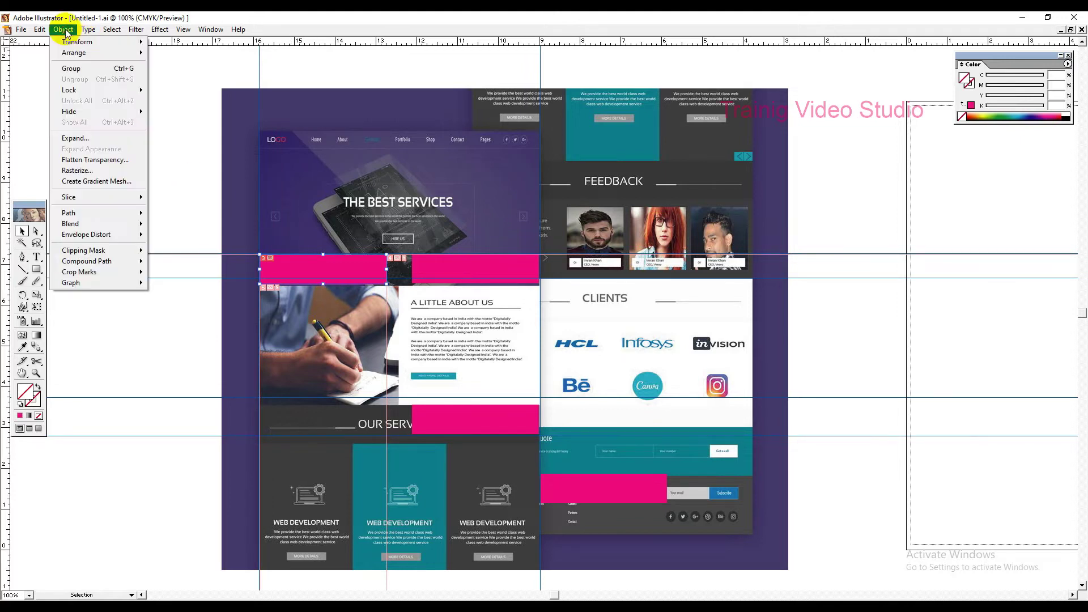
mouse_move(133, 197)
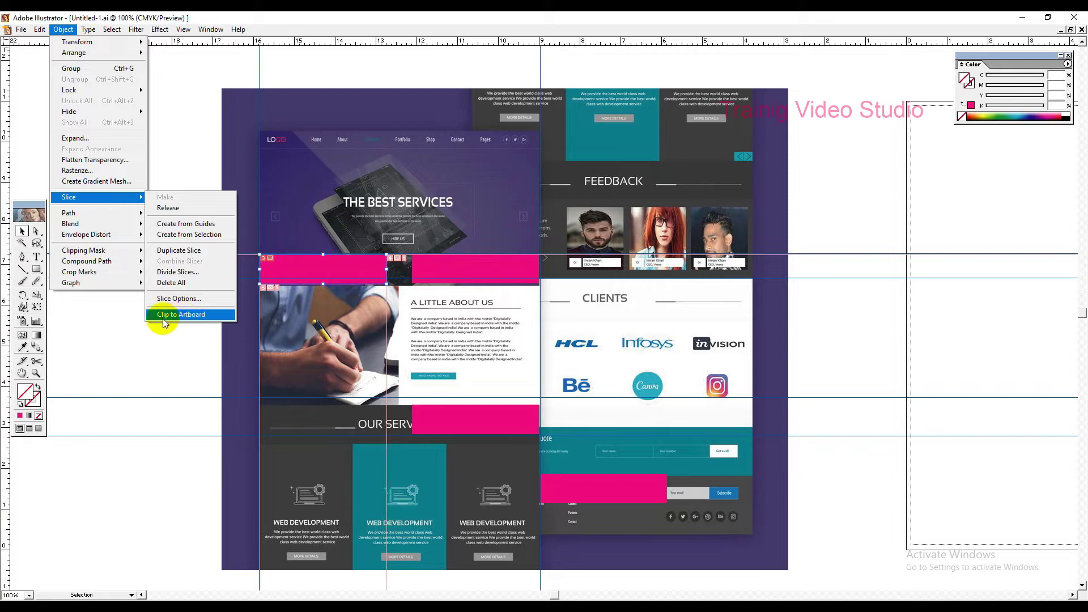
left_click(178, 316)
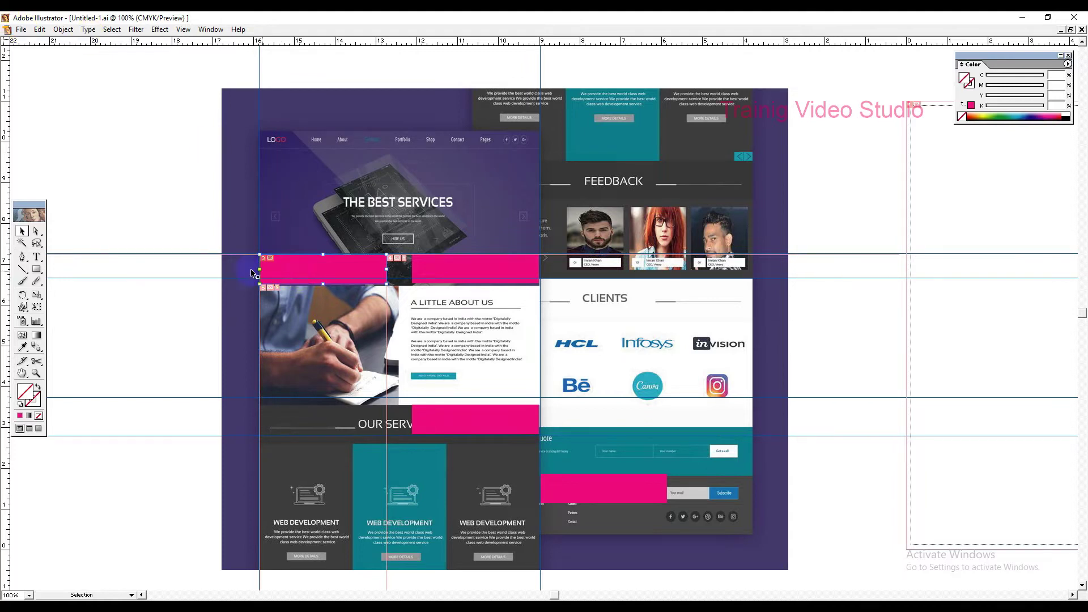
left_click(21, 30)
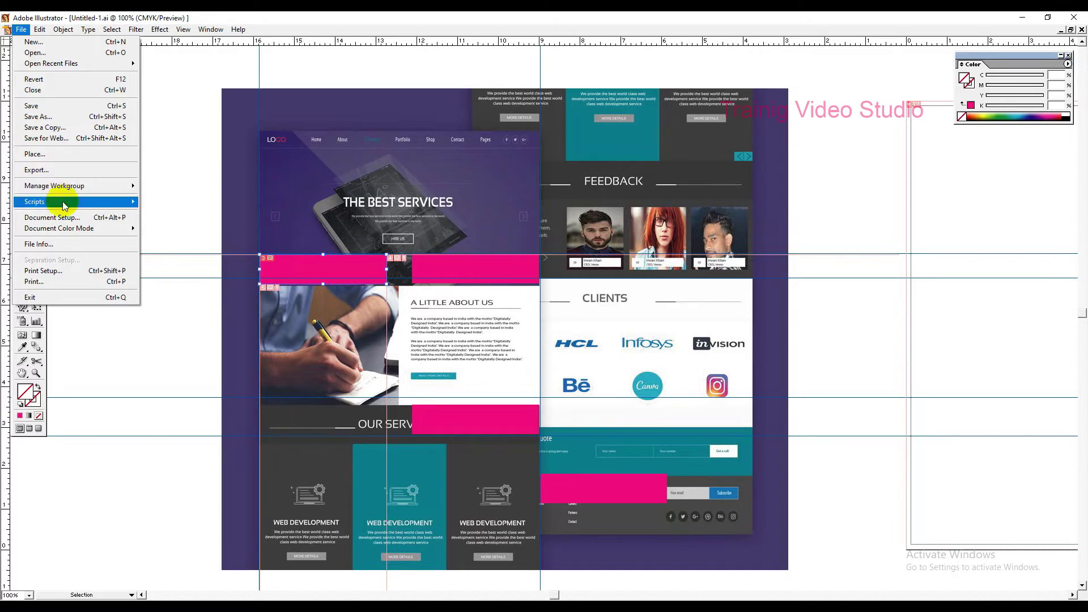
left_click(64, 139)
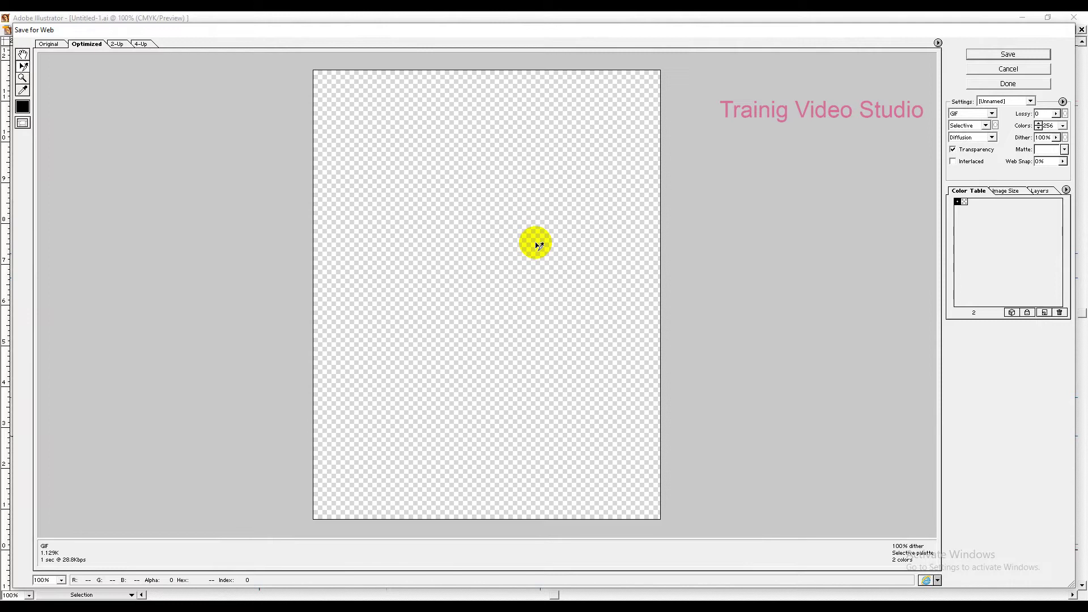
left_click(998, 84)
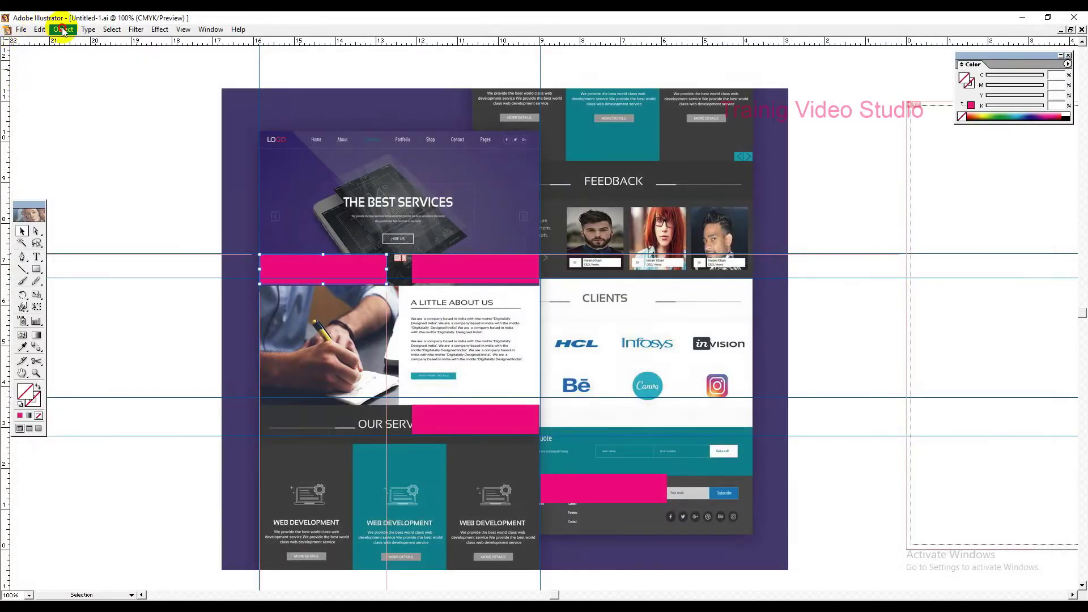
Turn off clipping of the slices to the artboard.
left_click(63, 30)
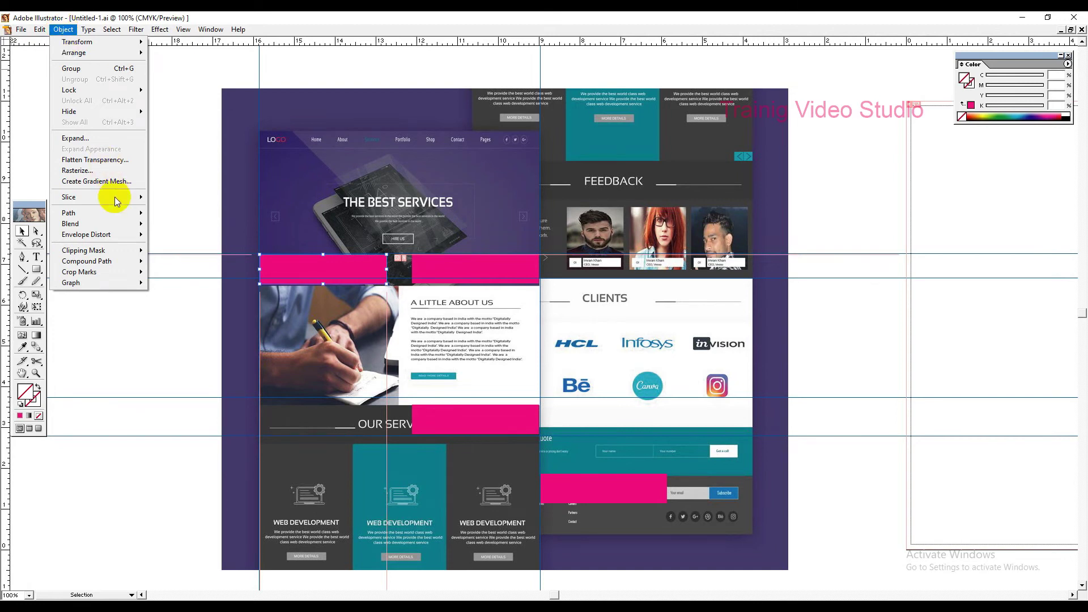
mouse_move(115, 197)
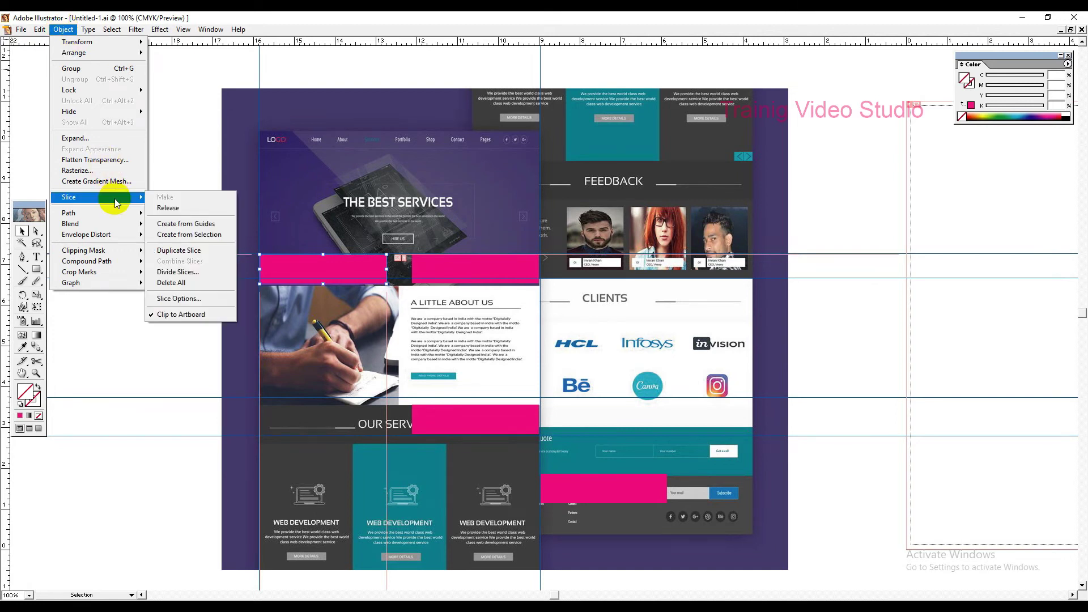
left_click(153, 316)
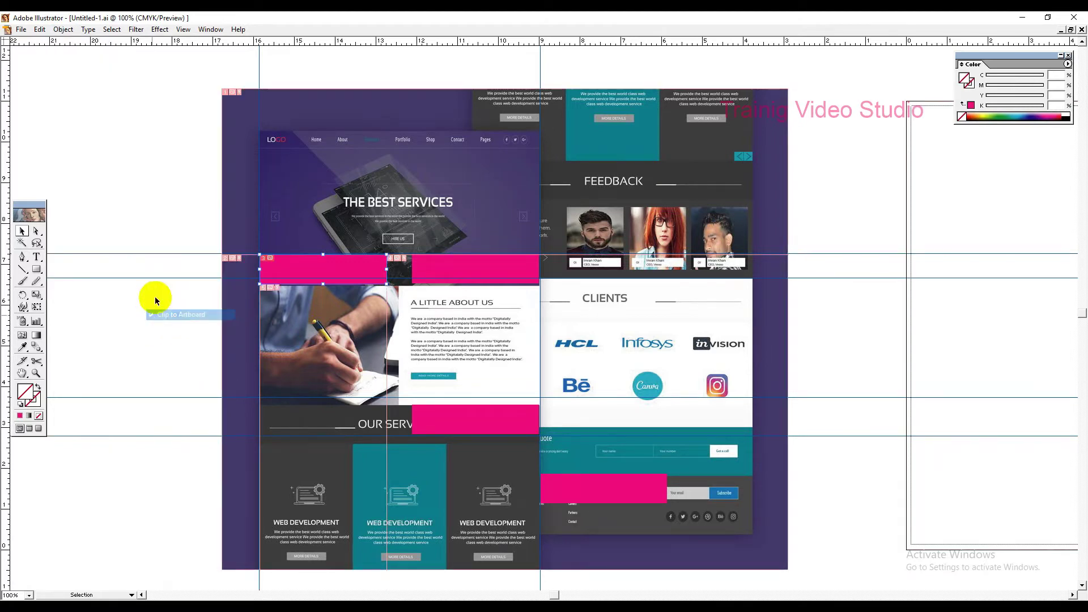
Save the sliced page for the web to the desktop as HTML and Images under the file name Video Studio.
left_click(63, 30)
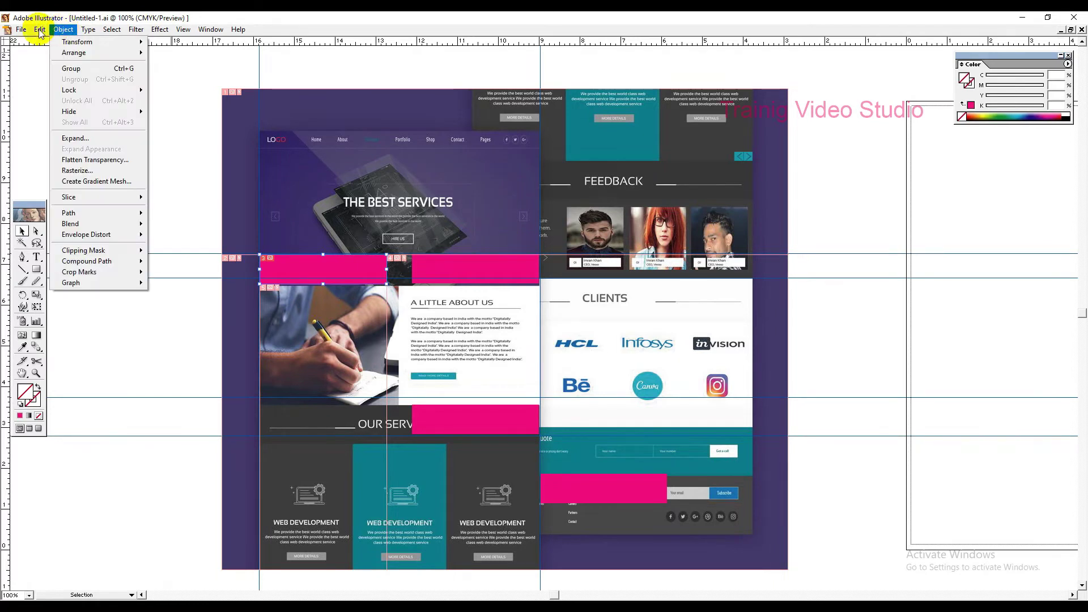
mouse_move(21, 30)
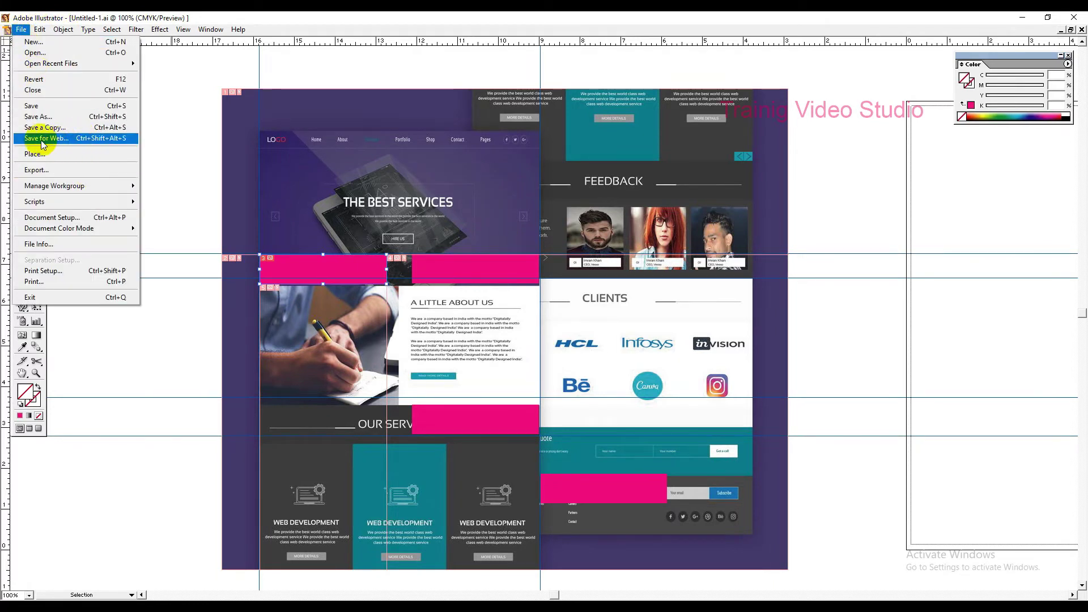
left_click(75, 138)
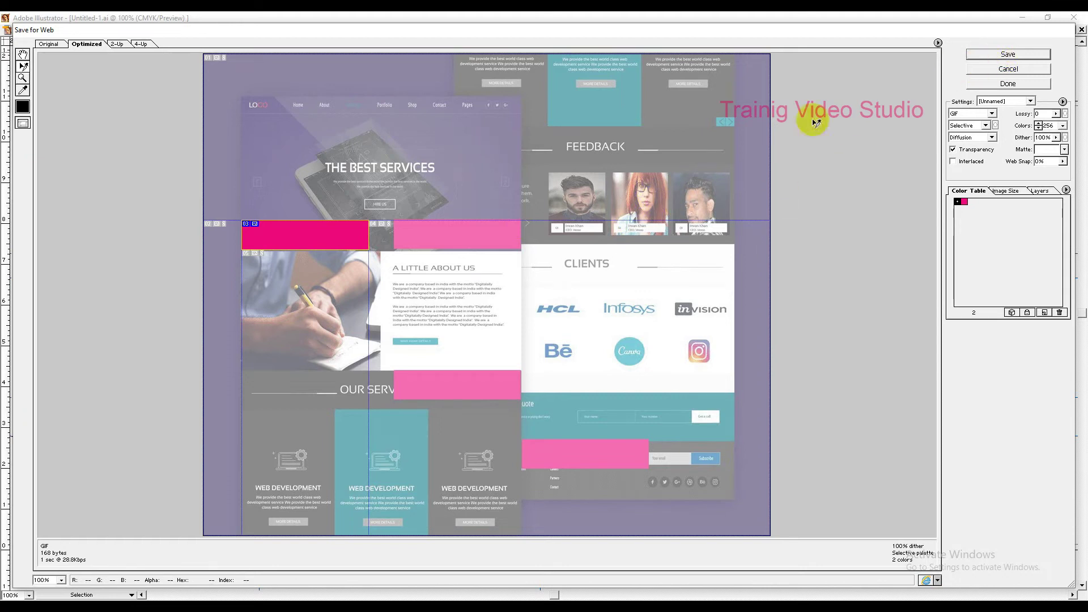
left_click(1011, 56)
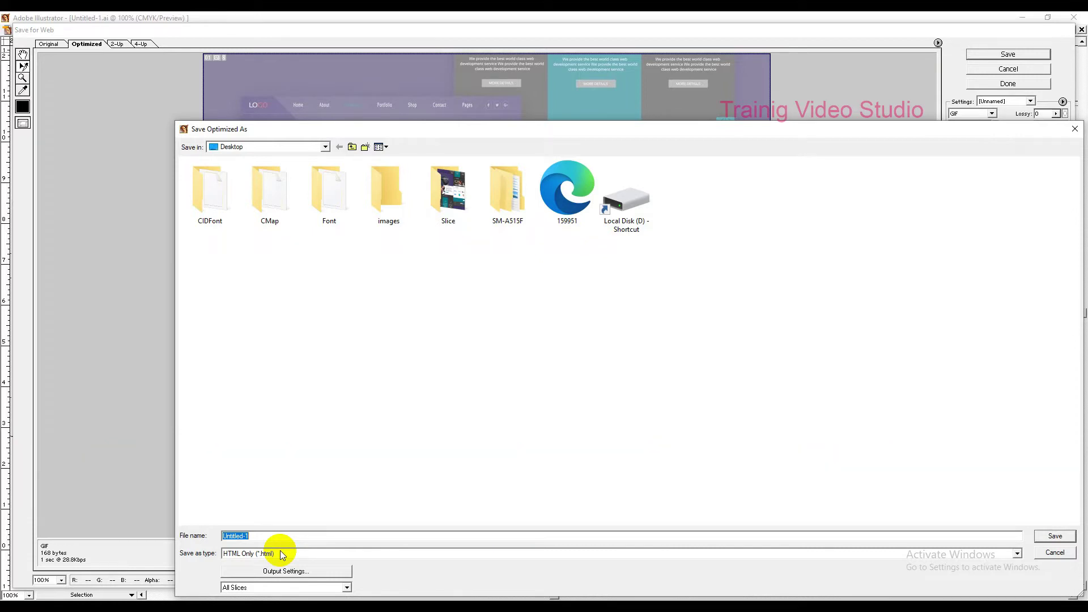
left_click(281, 554)
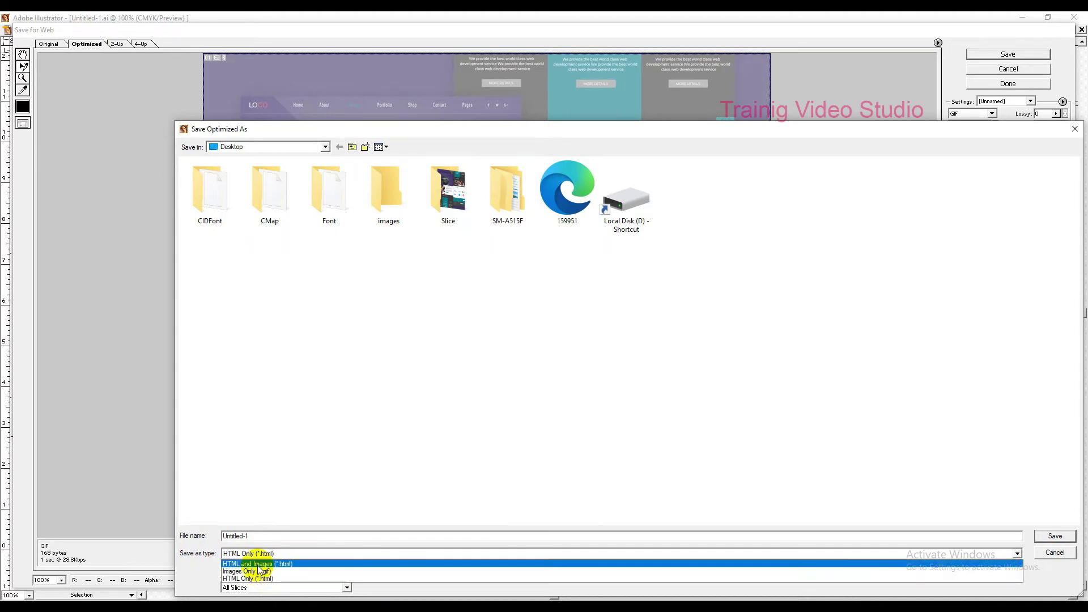
left_click(289, 564)
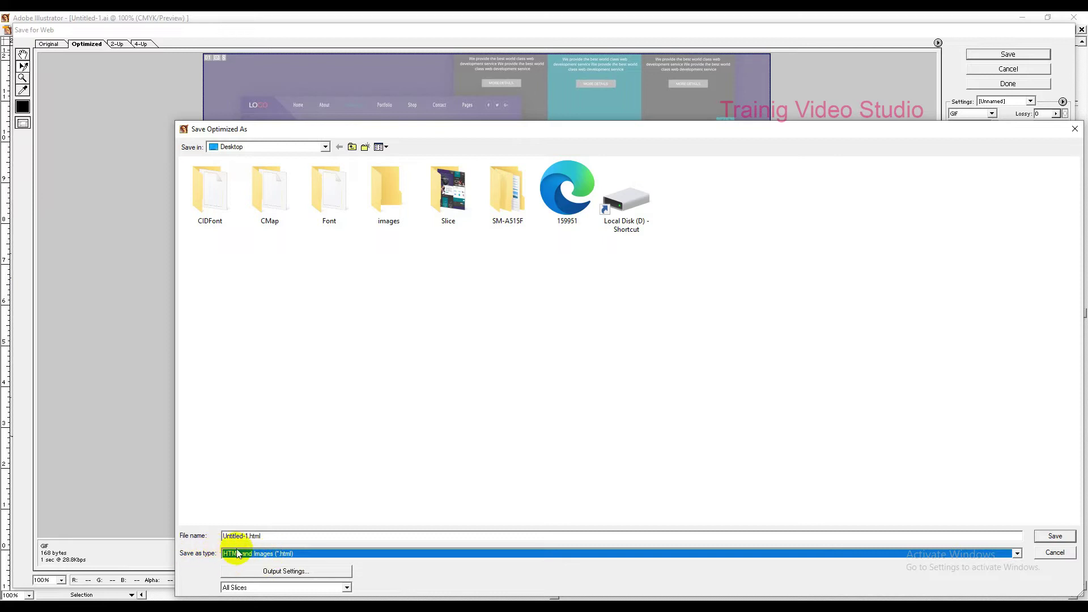
left_click(267, 539)
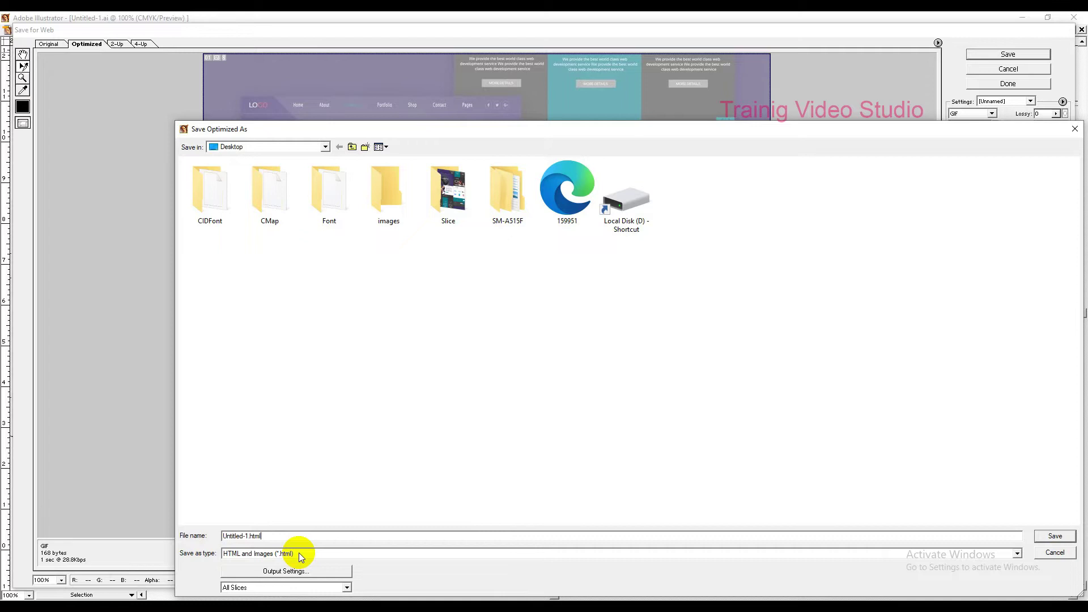
left_click_drag(281, 534, 175, 524)
key("BackSpace")
type("Video Studio")
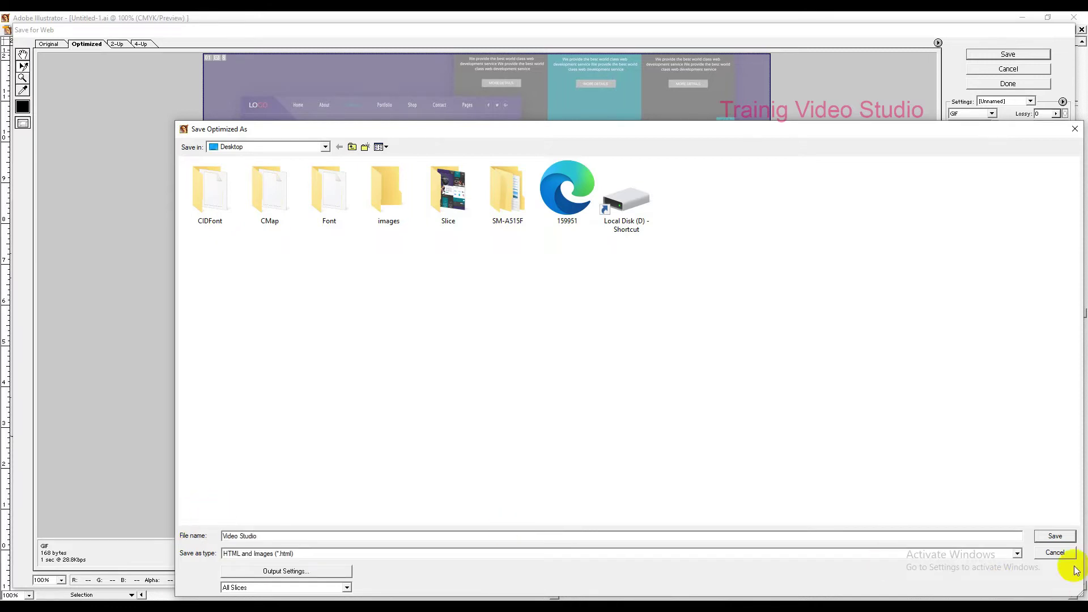
left_click(1055, 536)
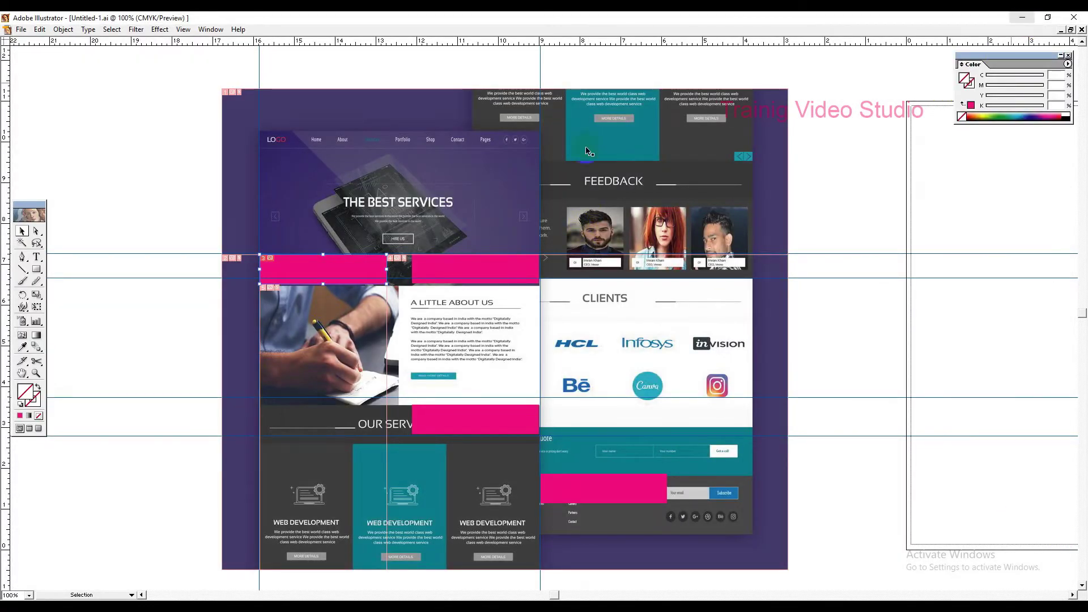
Save the sliced page for the web again as HTML Only under the file name 112233.
left_click(21, 29)
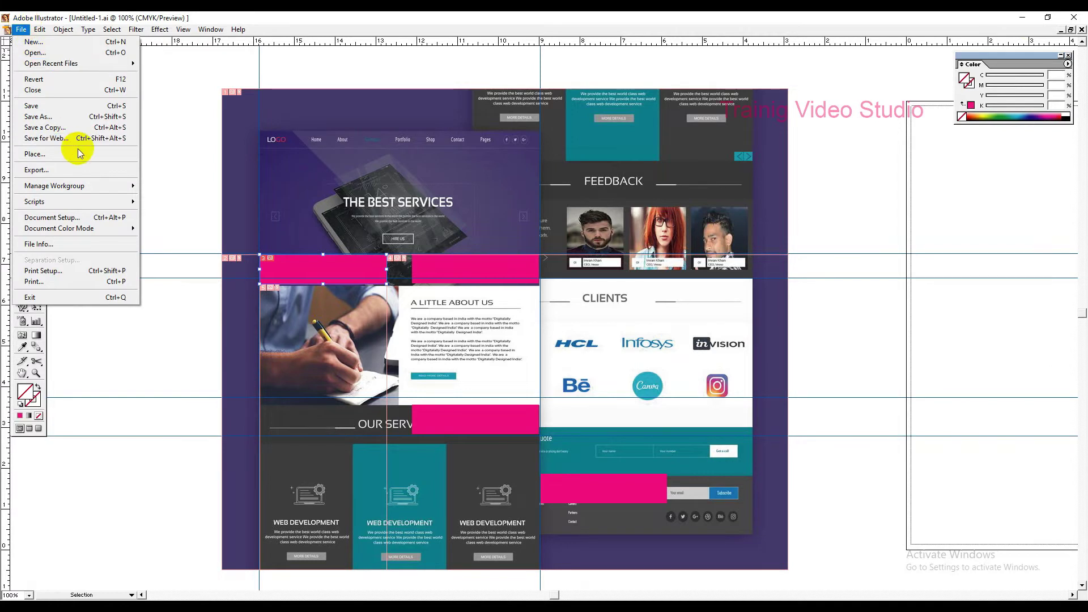
left_click(78, 139)
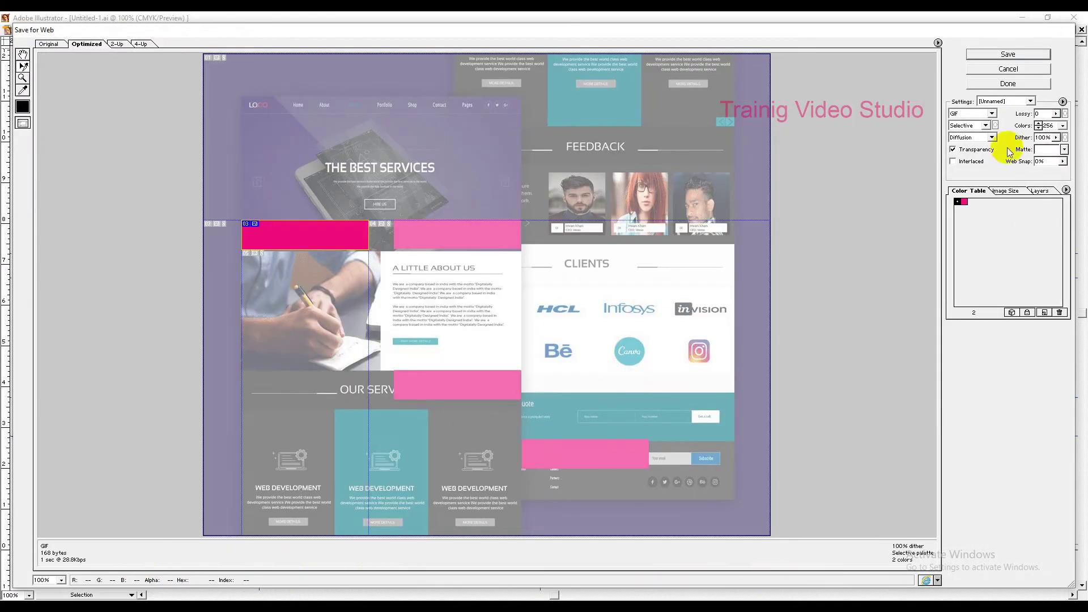
left_click(1021, 53)
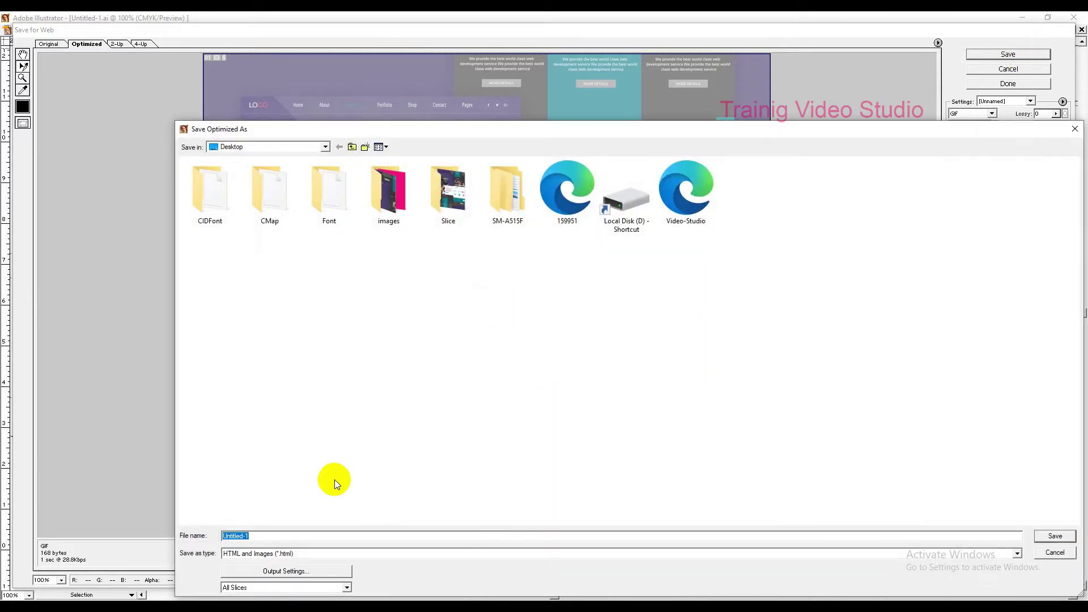
left_click(267, 560)
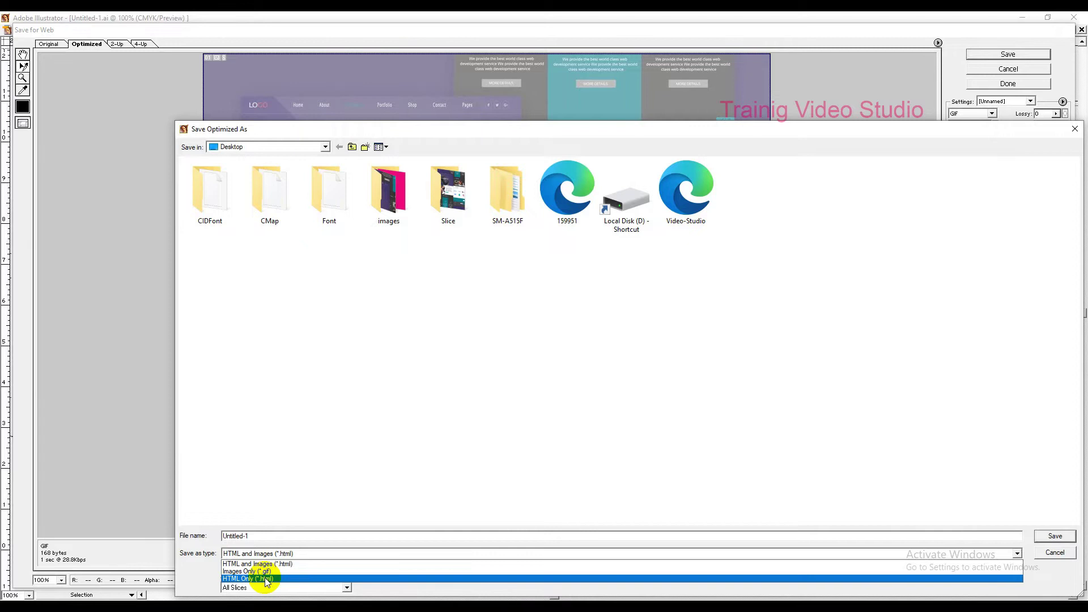
left_click(268, 579)
left_click_drag(272, 535, 221, 535)
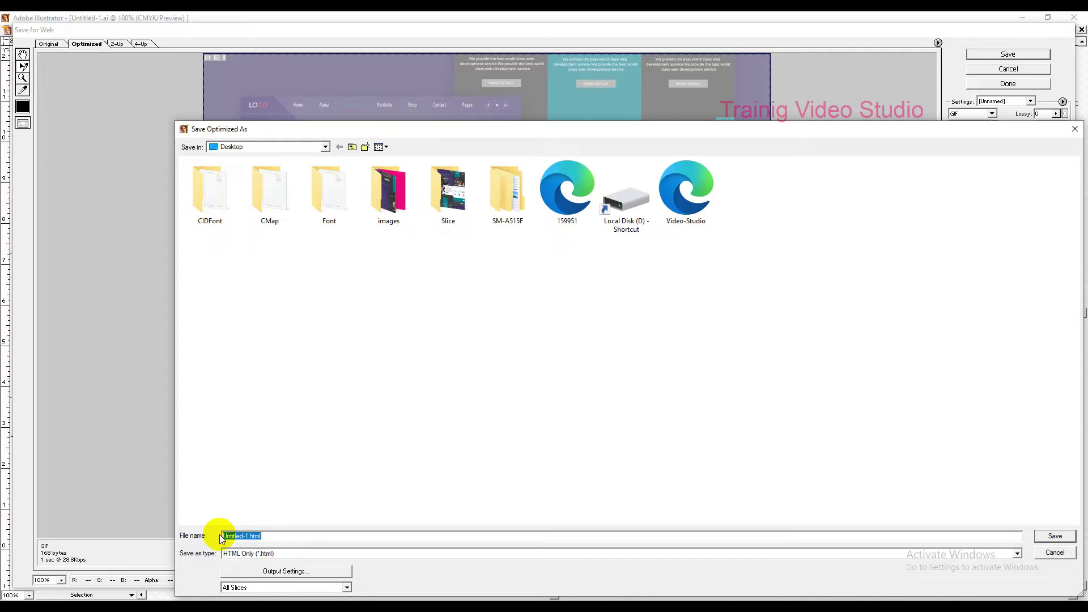
type("159")
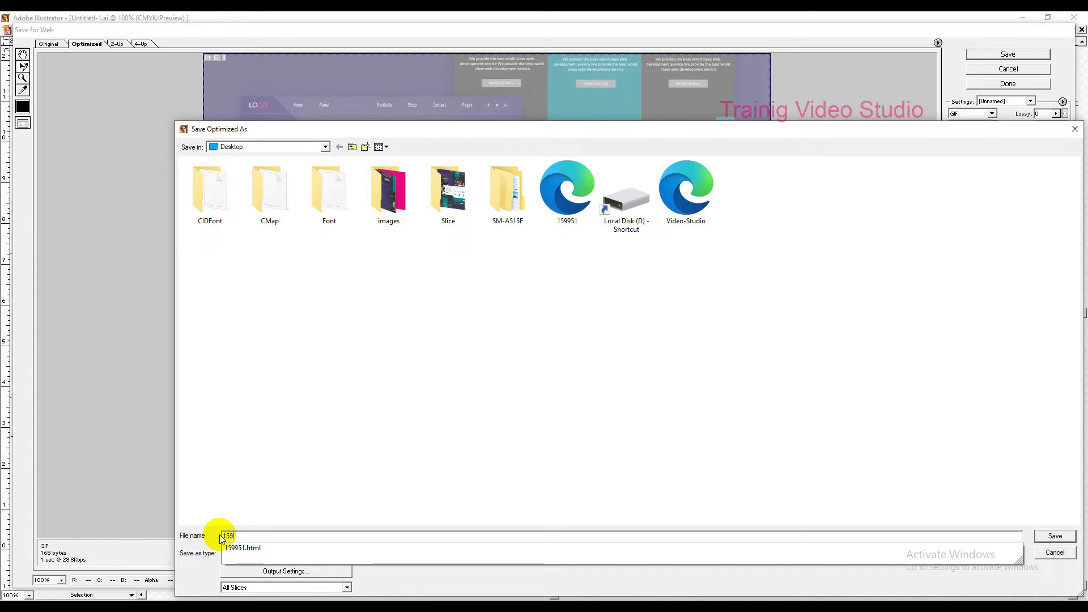
key("BackSpace")
key("BackSpace")
key("BackSpace")
type("112233")
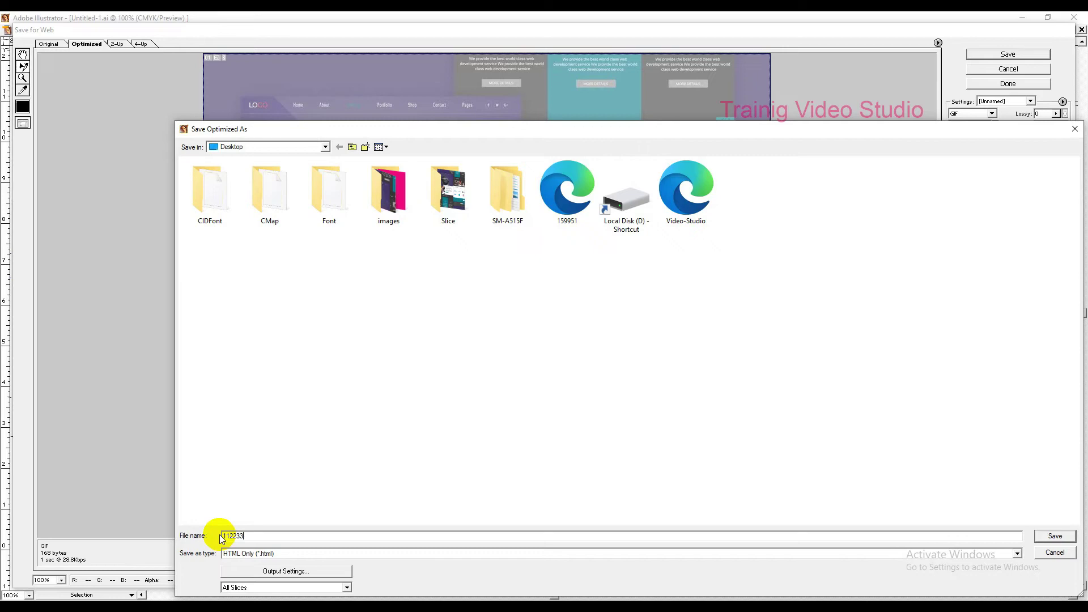
key("Return")
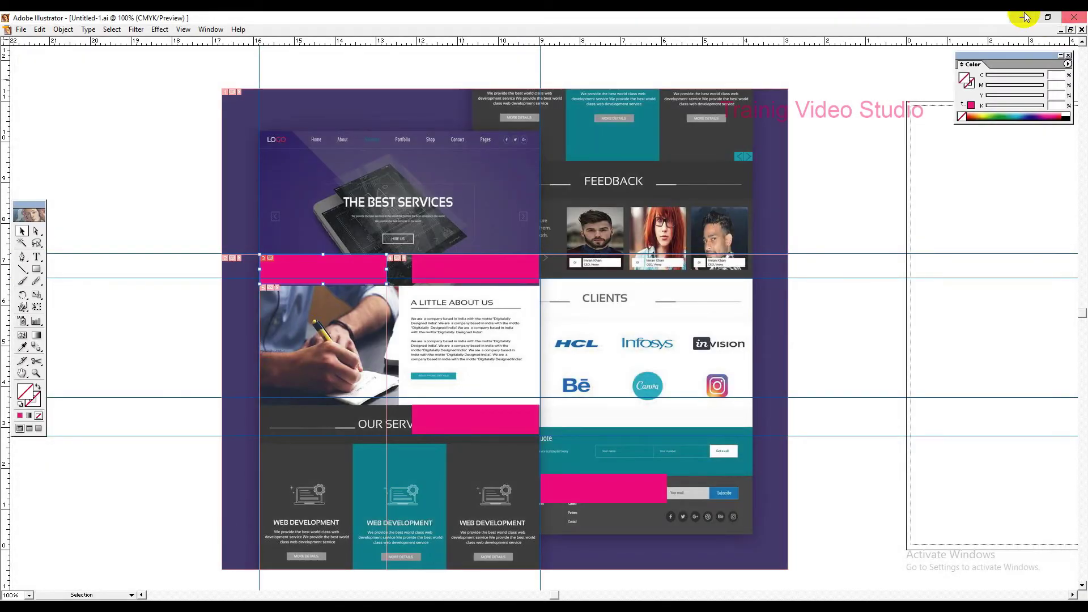
Switch to the Windows desktop and delete the 159951 HTML file.
left_click(1026, 17)
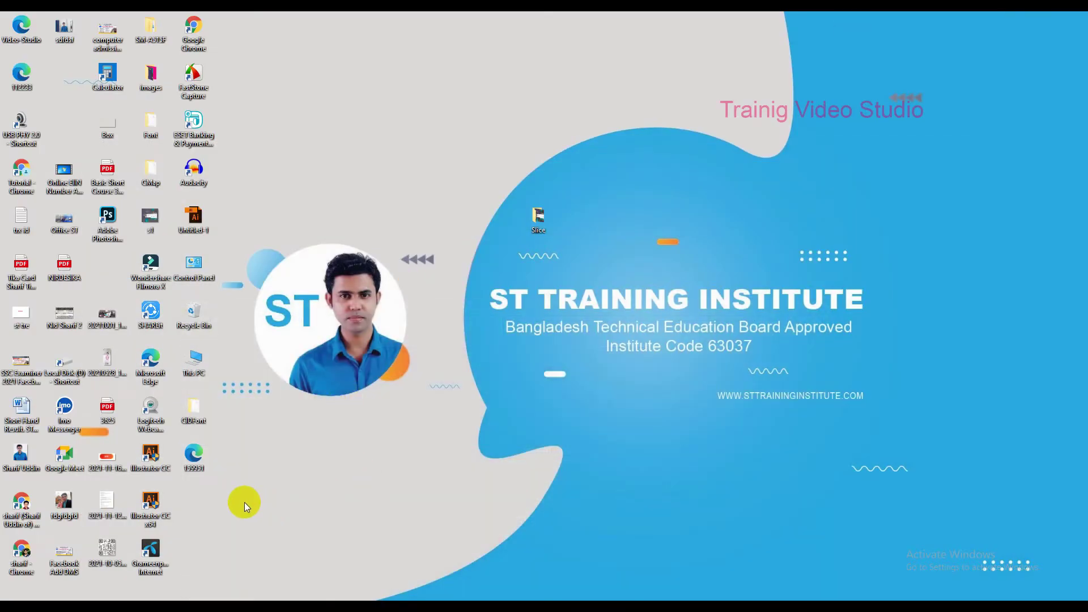
left_click(208, 453)
key("Delete")
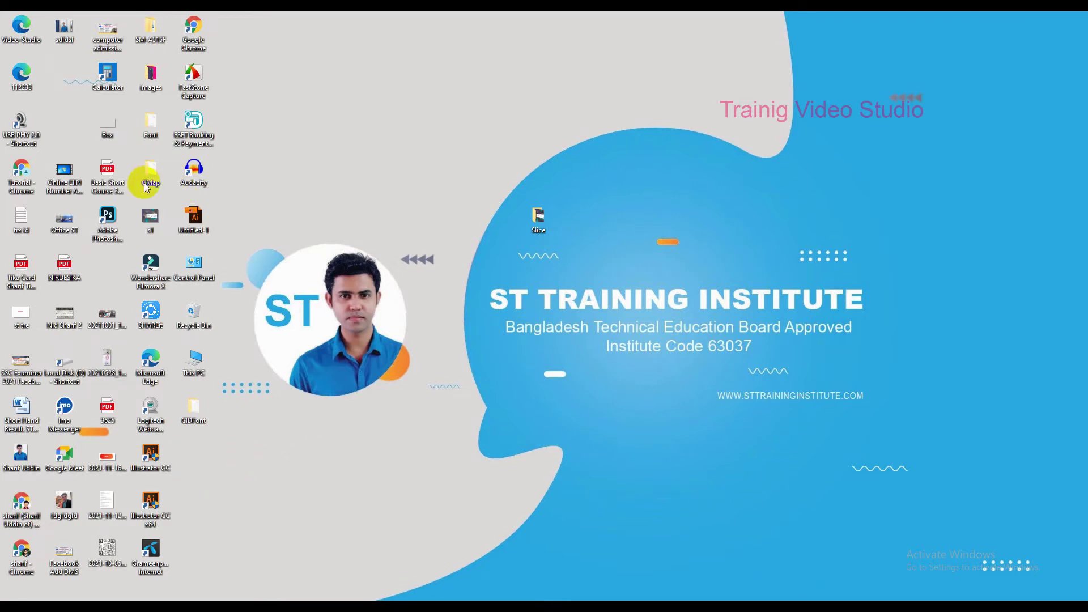
Place the 112233 file on an empty desktop area, open it in Microsoft Edge and follow the pink slice's link.
left_click_drag(22, 74, 442, 93)
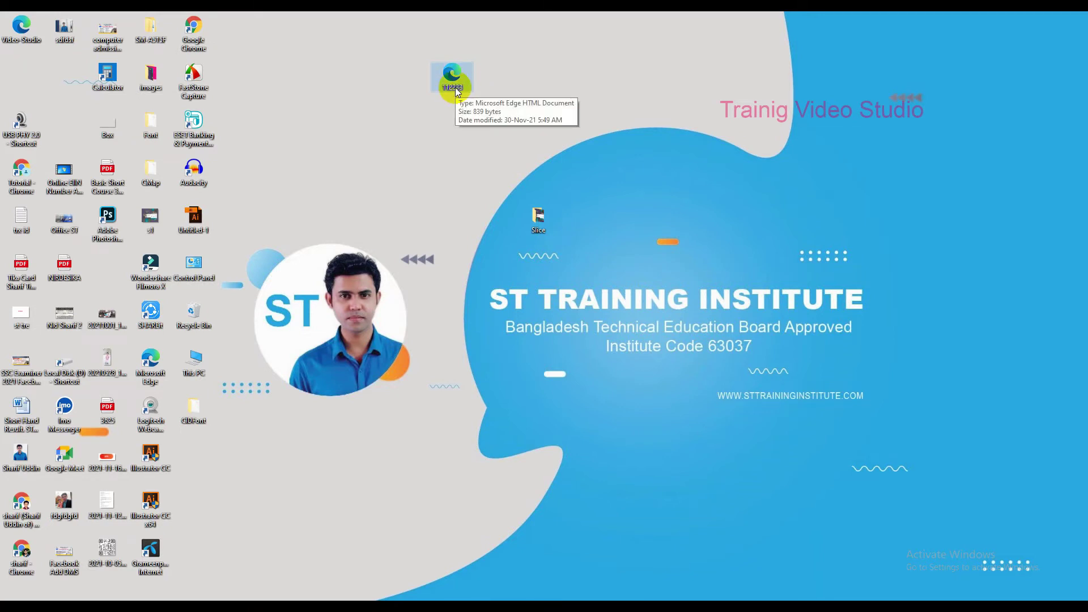
double_click(455, 88)
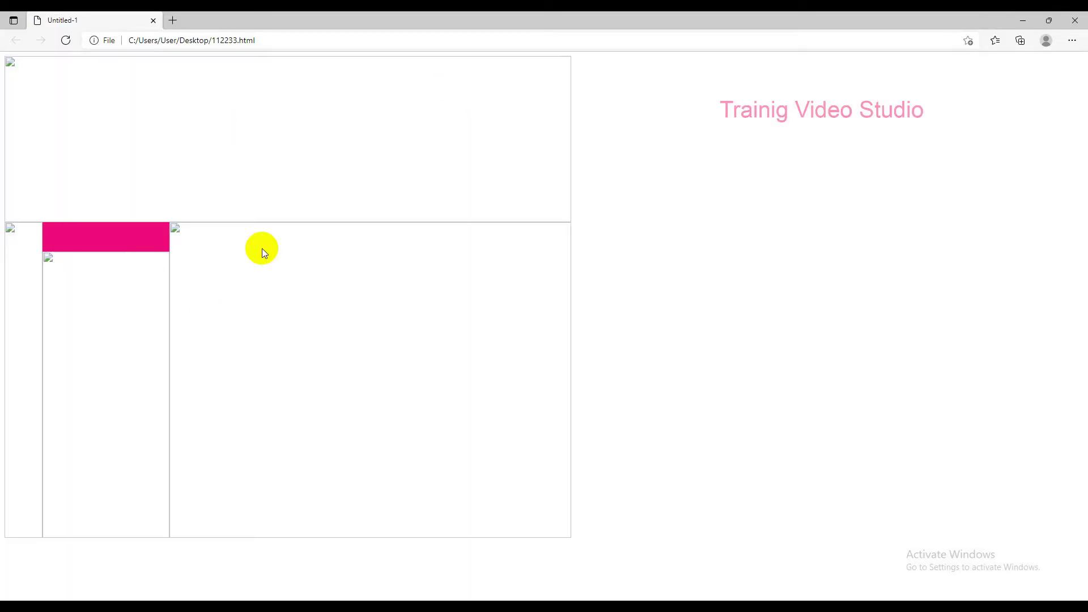
left_click(105, 248)
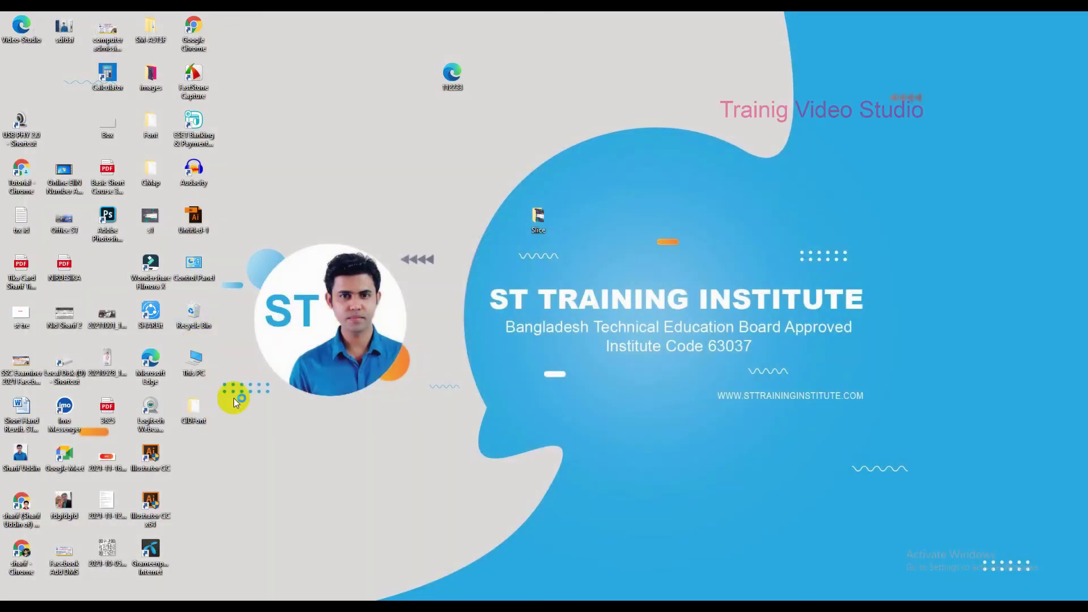
Move the 112233 file slightly down, reopen it in the browser, test the pink slice's link, and close the browser.
left_click_drag(457, 70, 457, 119)
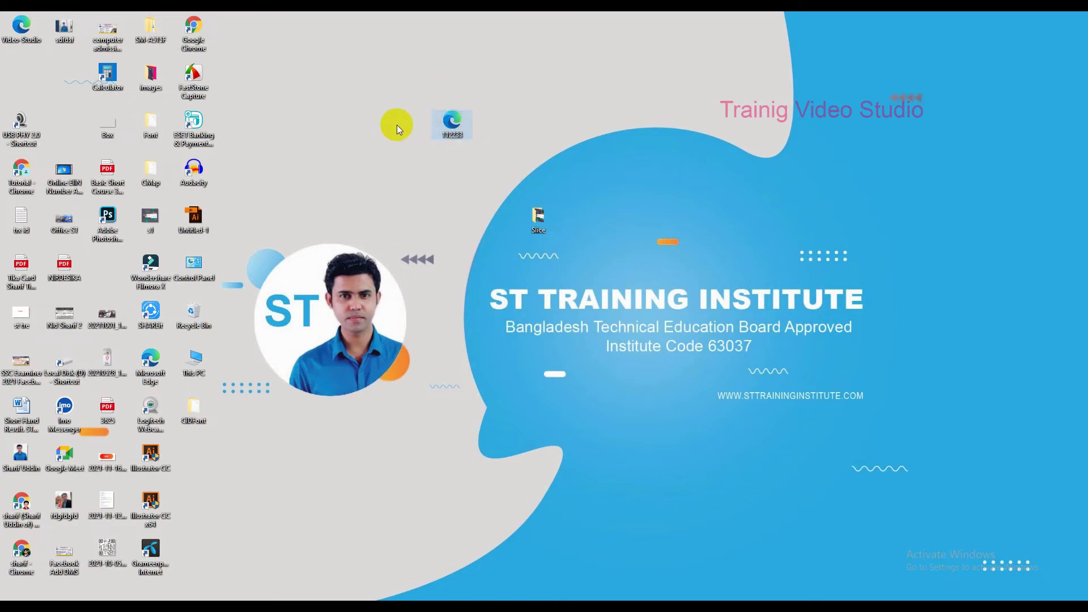
double_click(447, 121)
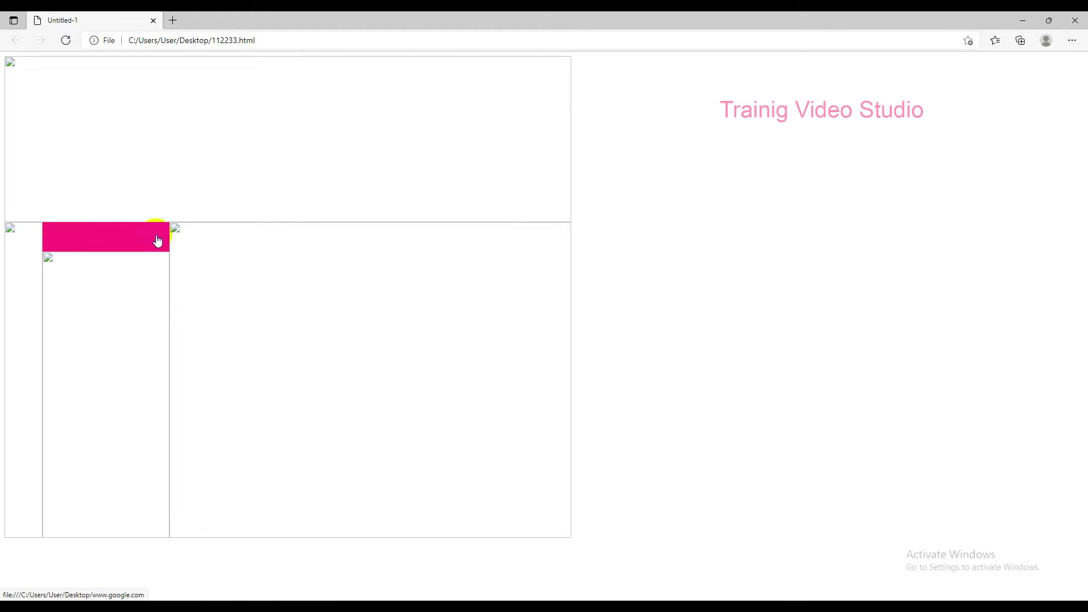
left_click(85, 242)
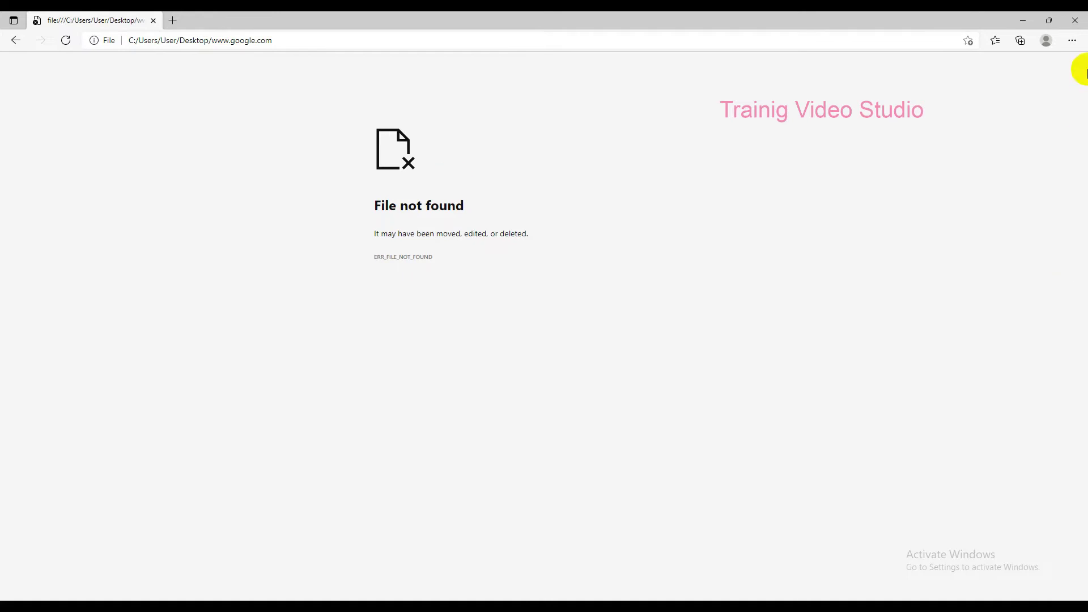
left_click(1071, 29)
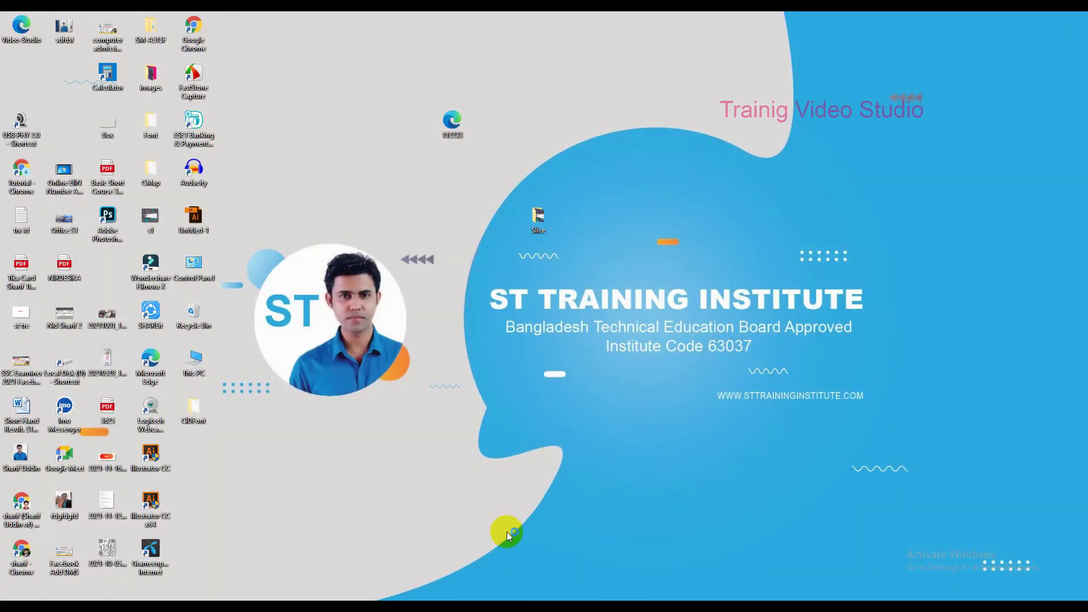
Switch back to Adobe Illustrator and delete the whole sliced page mockup together with its slices and guides.
left_click(394, 605)
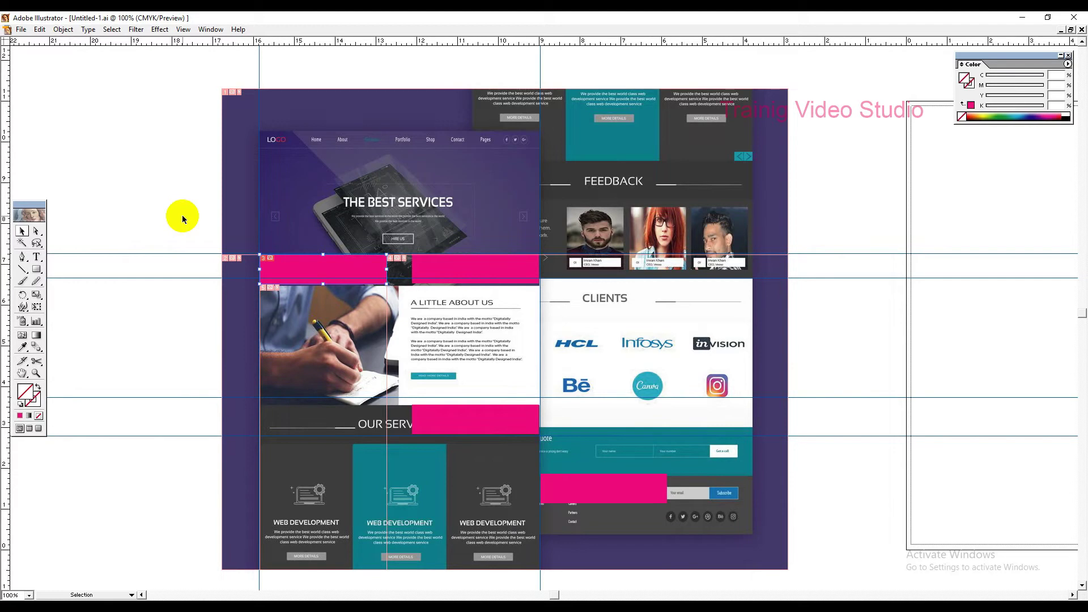
left_click(21, 29)
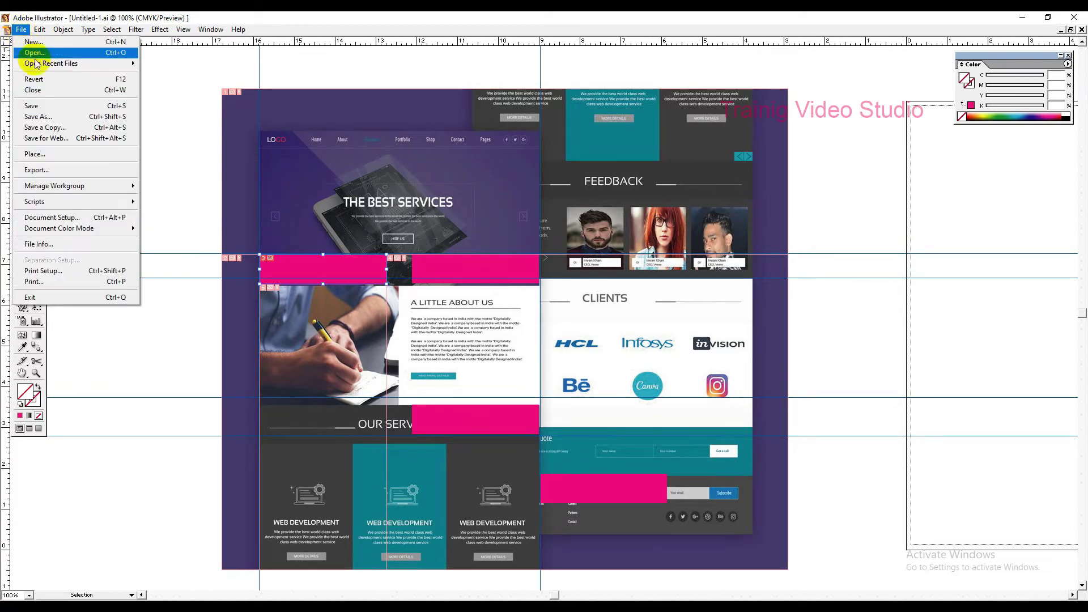
left_click(159, 107)
left_click(63, 29)
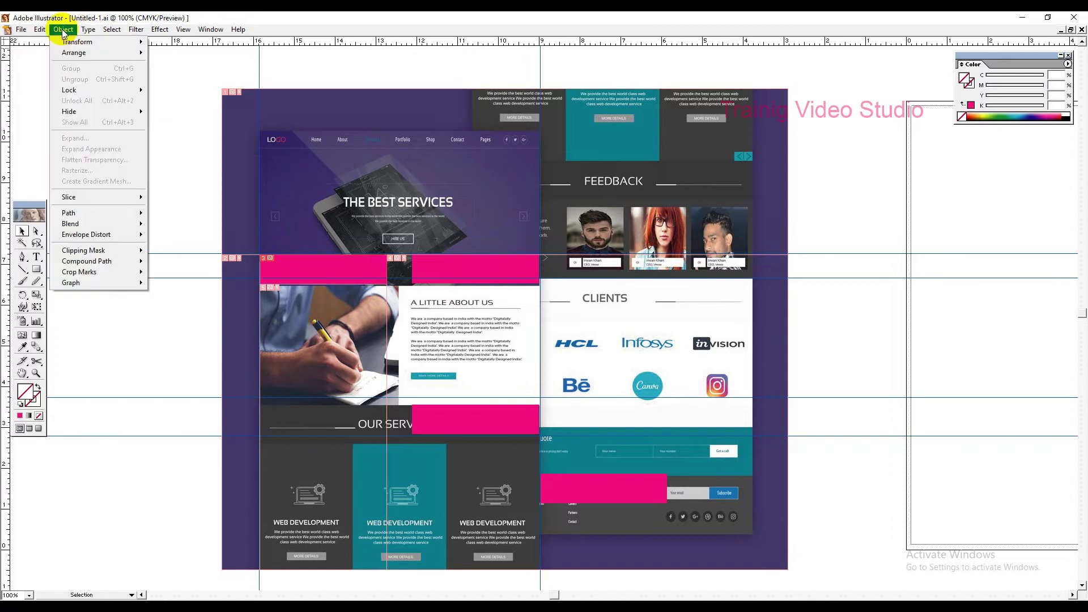
mouse_move(94, 197)
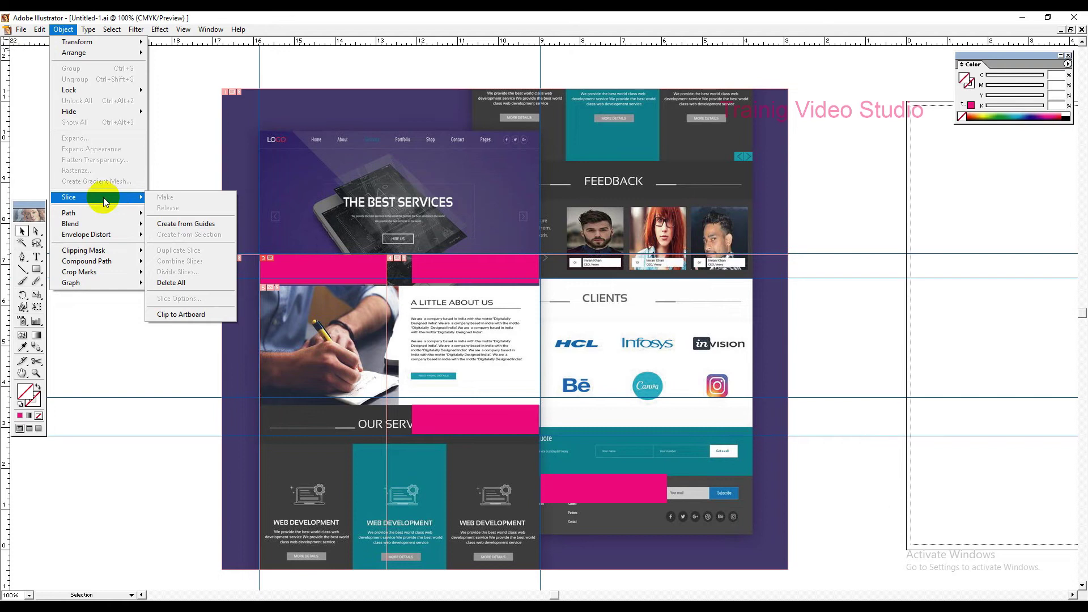
left_click(173, 176)
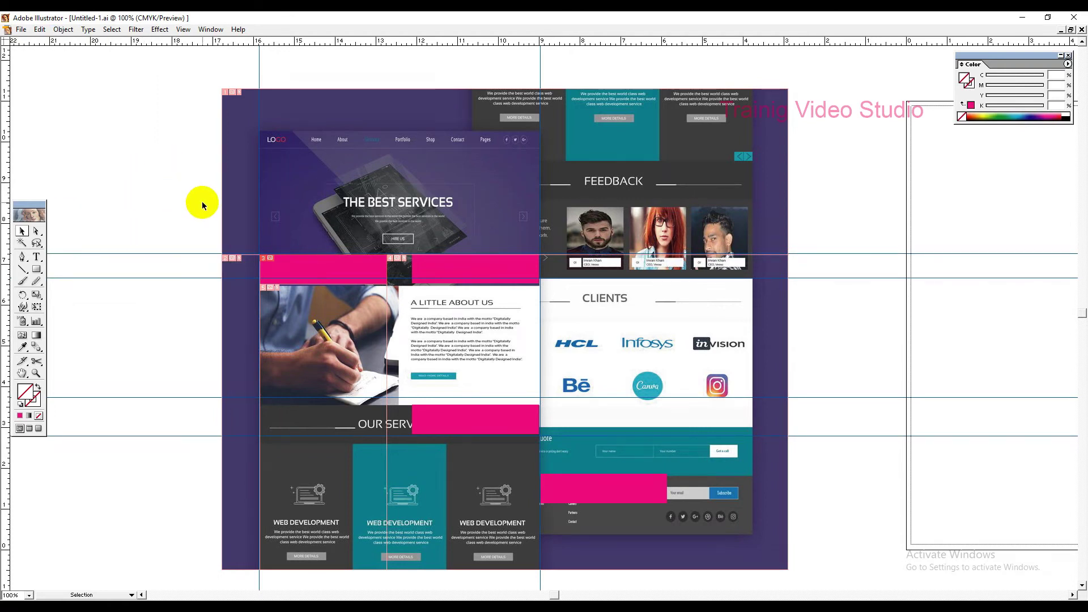
key("ctrl+a")
key("Delete")
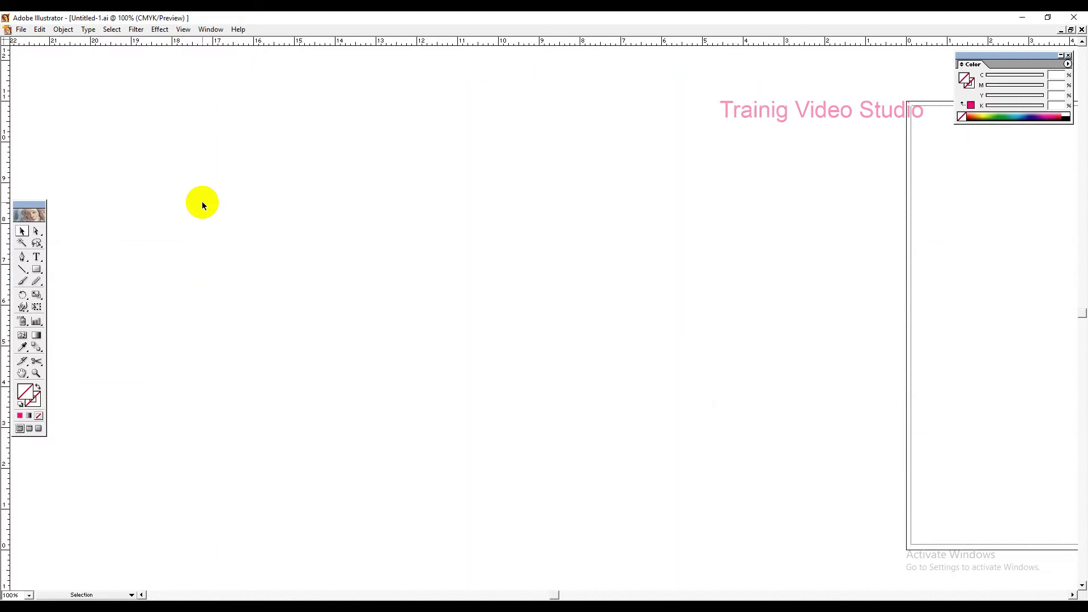
Draw a shallow upward-arching open curve on the empty canvas with the Pen tool.
left_click(368, 238, "ctrl+alt")
left_click_drag(516, 301, 505, 347)
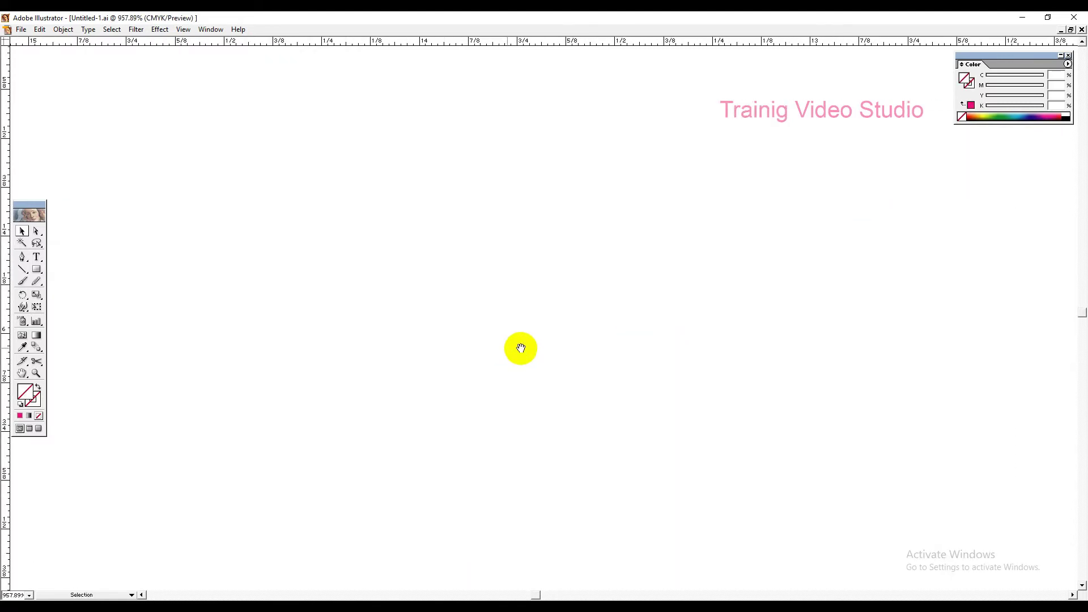
left_click(529, 332, "ctrl+alt")
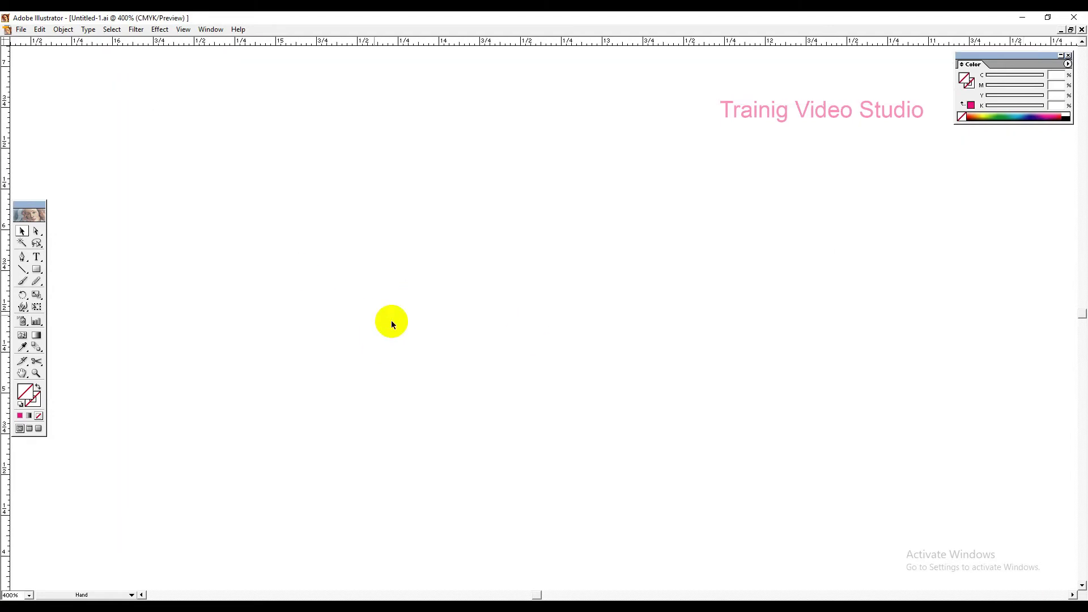
left_click(63, 29)
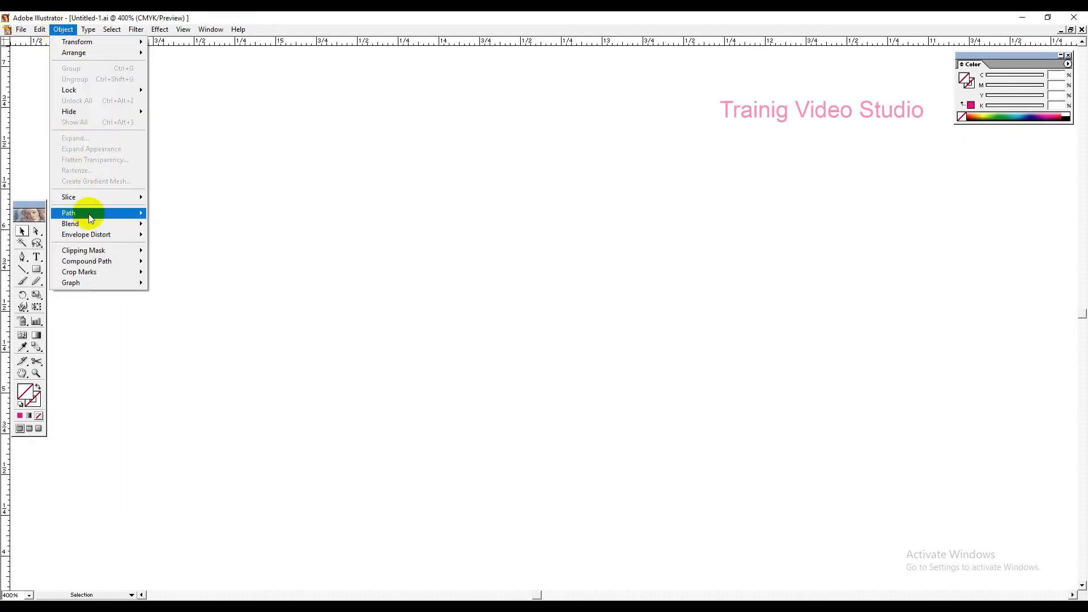
mouse_move(85, 213)
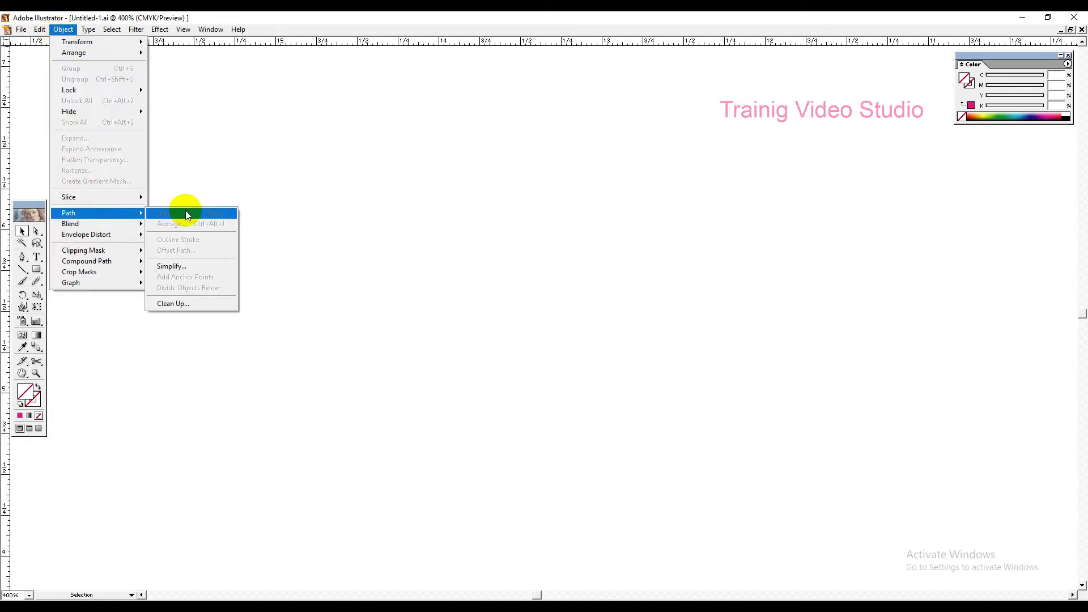
left_click(192, 291)
left_click(23, 257)
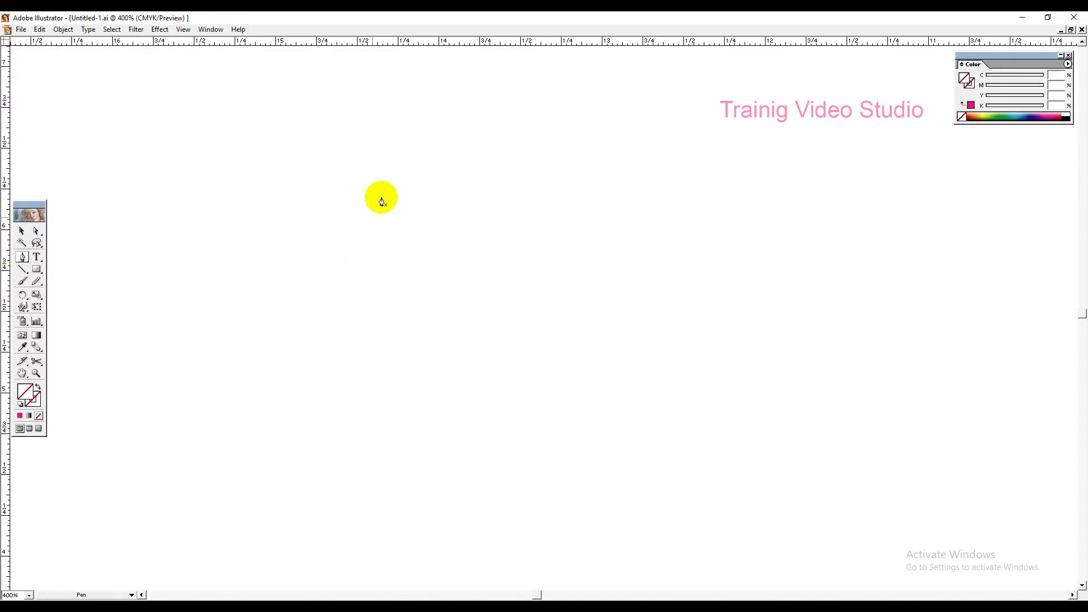
left_click(339, 192)
left_click_drag(563, 191, 663, 263)
left_click(22, 231)
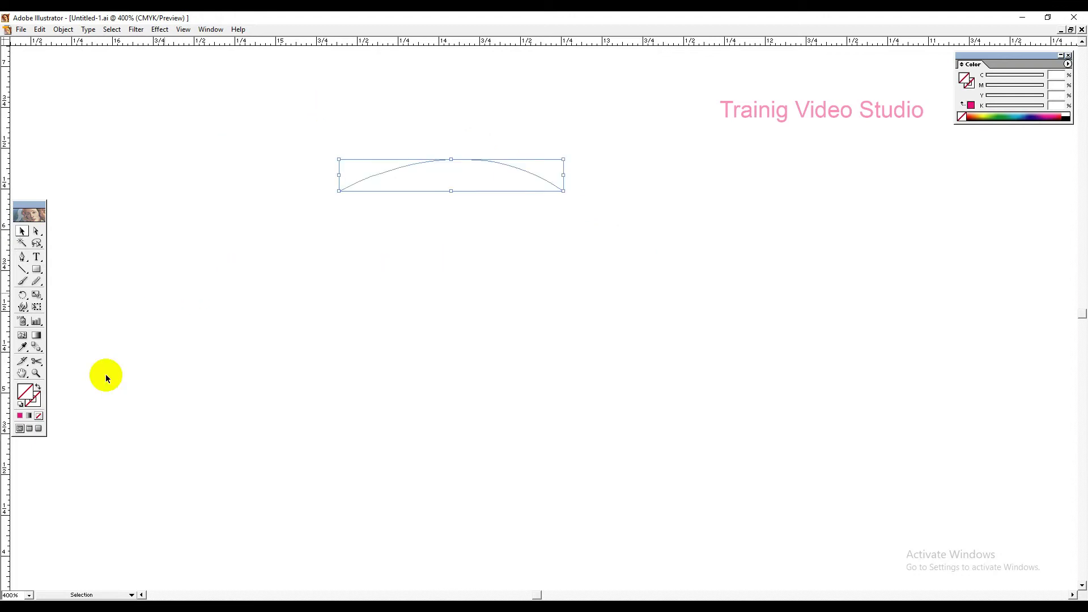
Give the arched curve a solid magenta stroke with no fill and keep it selected.
left_click(18, 419)
left_click(369, 323)
left_click(453, 161)
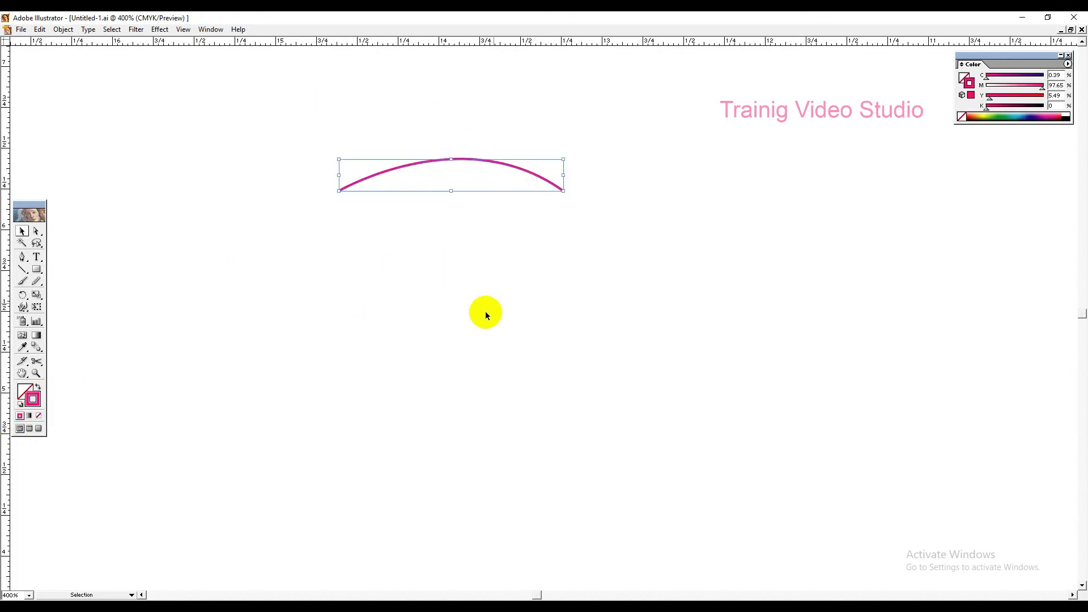
Reflect a copy of the arch across the horizontal axis and move the copy a short distance below the original.
left_click(63, 29)
mouse_move(102, 42)
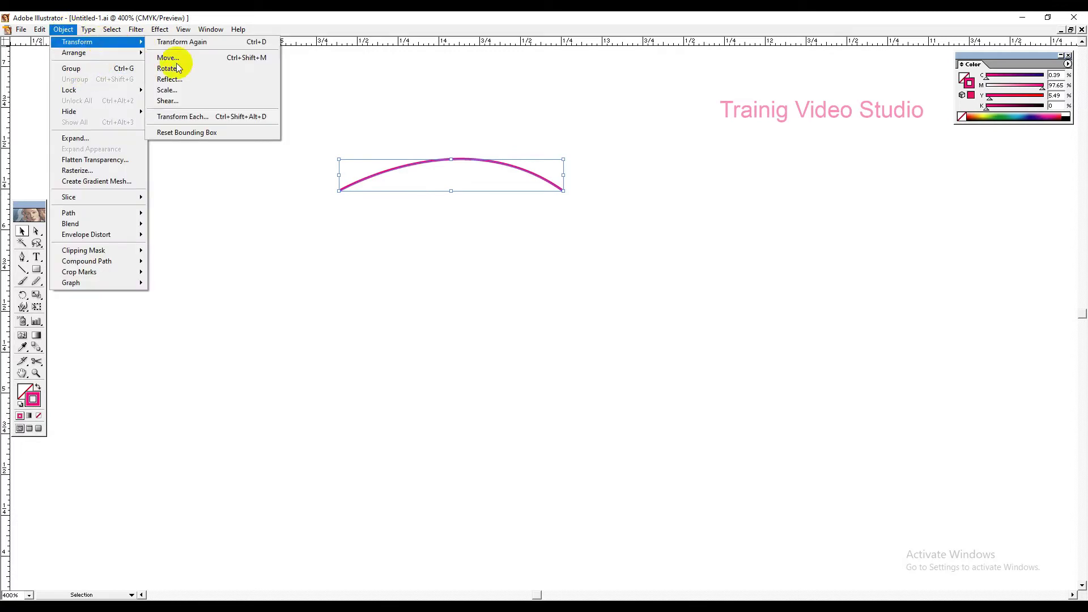
left_click(242, 79)
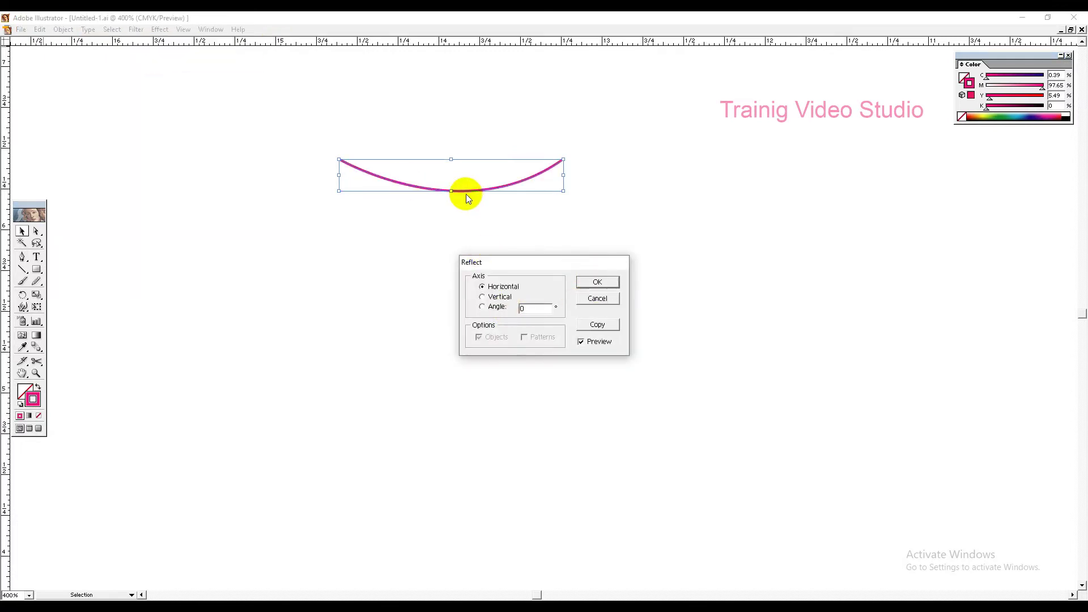
left_click(586, 327)
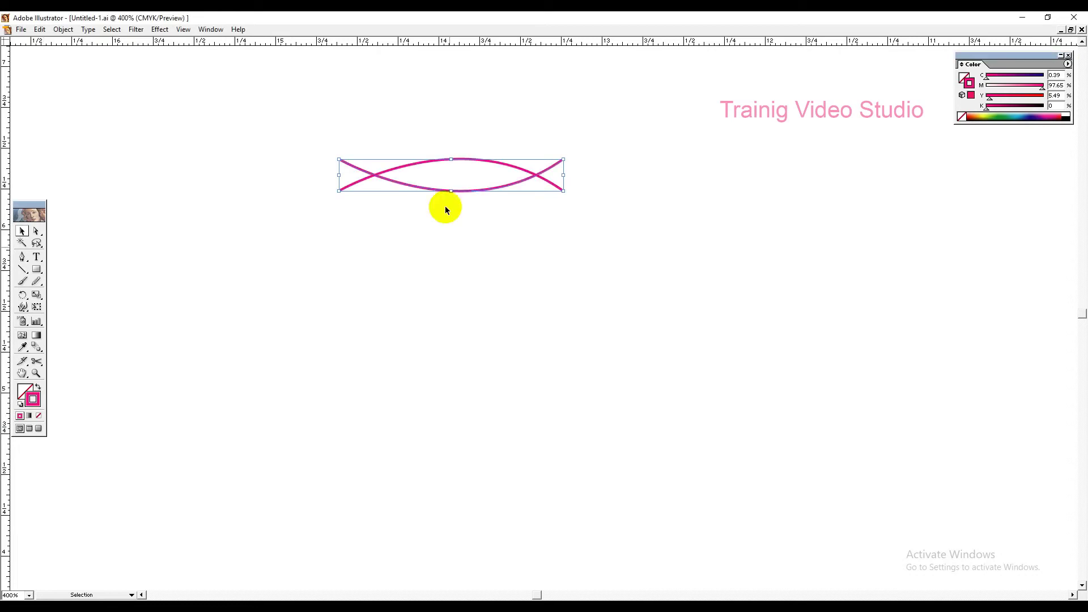
left_click_drag(480, 191, 480, 244)
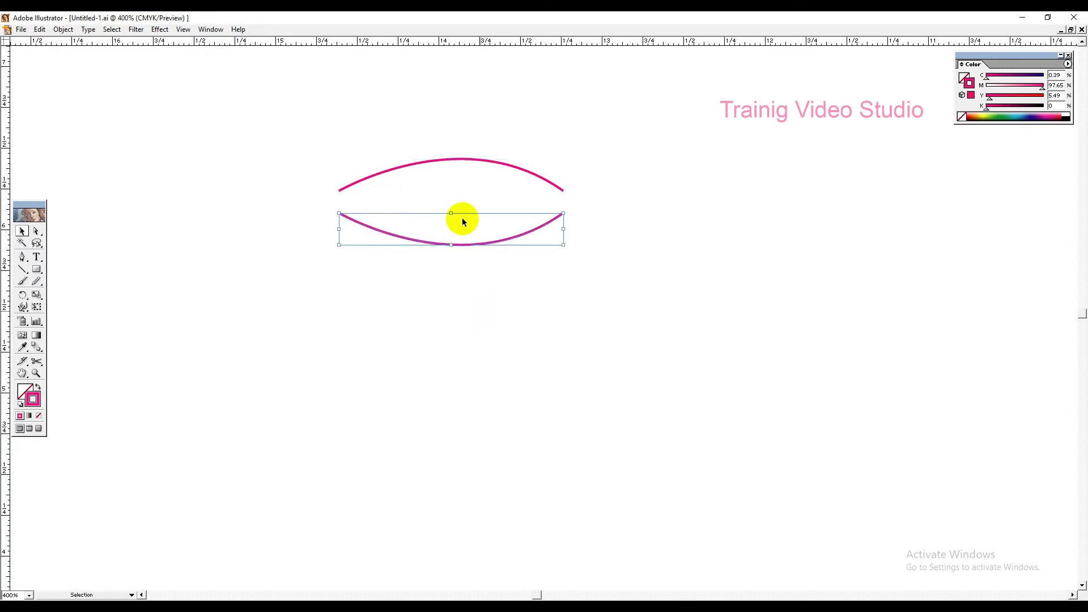
Average the endpoints of both curves along the horizontal axis so their ends meet in a leaf shape.
left_click(65, 31)
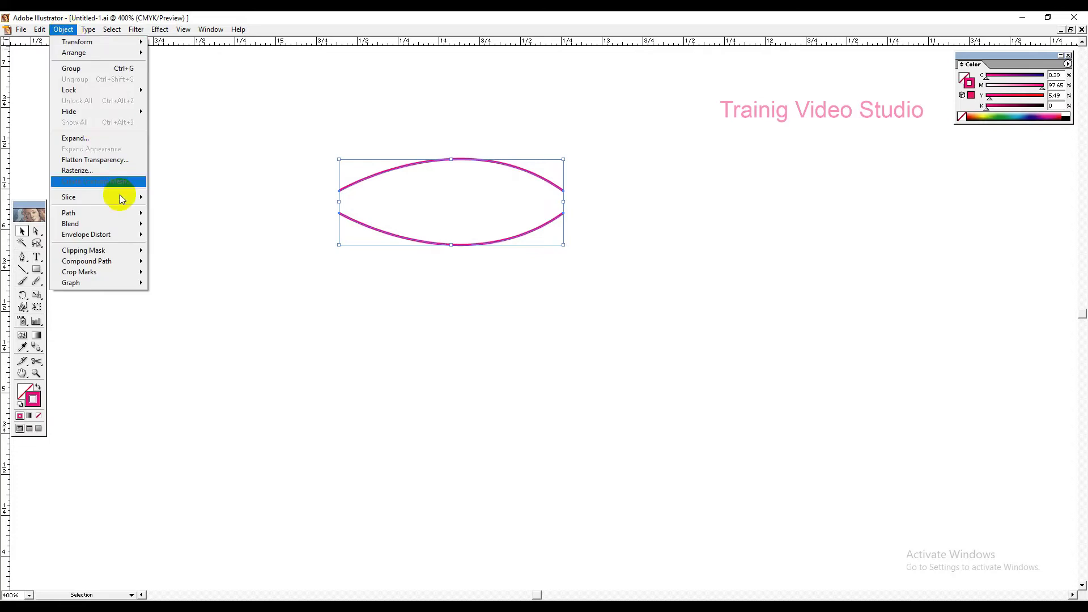
mouse_move(126, 220)
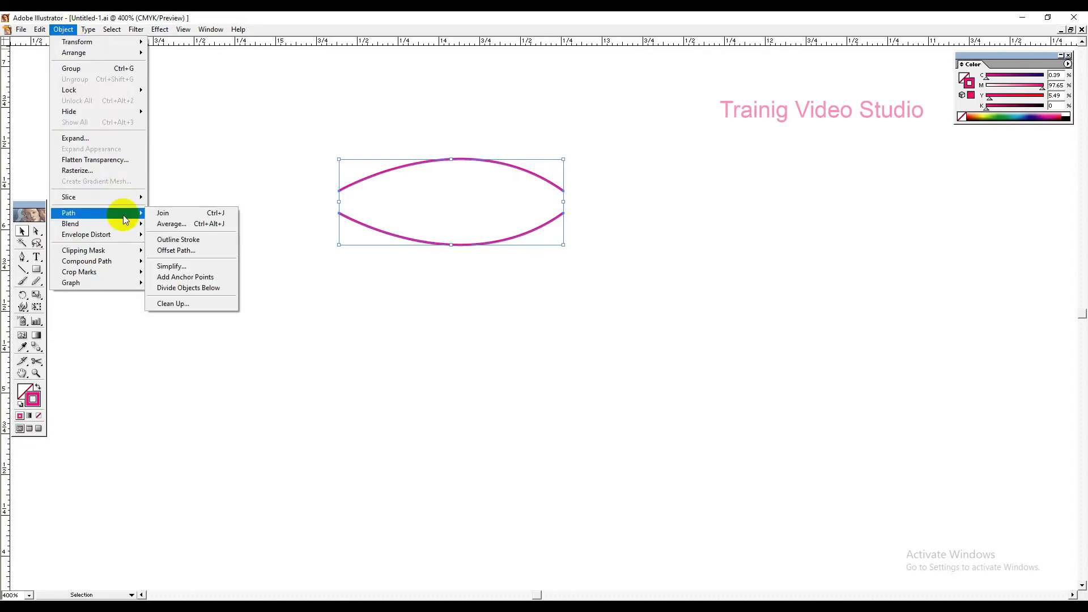
left_click(191, 224)
left_click(519, 299)
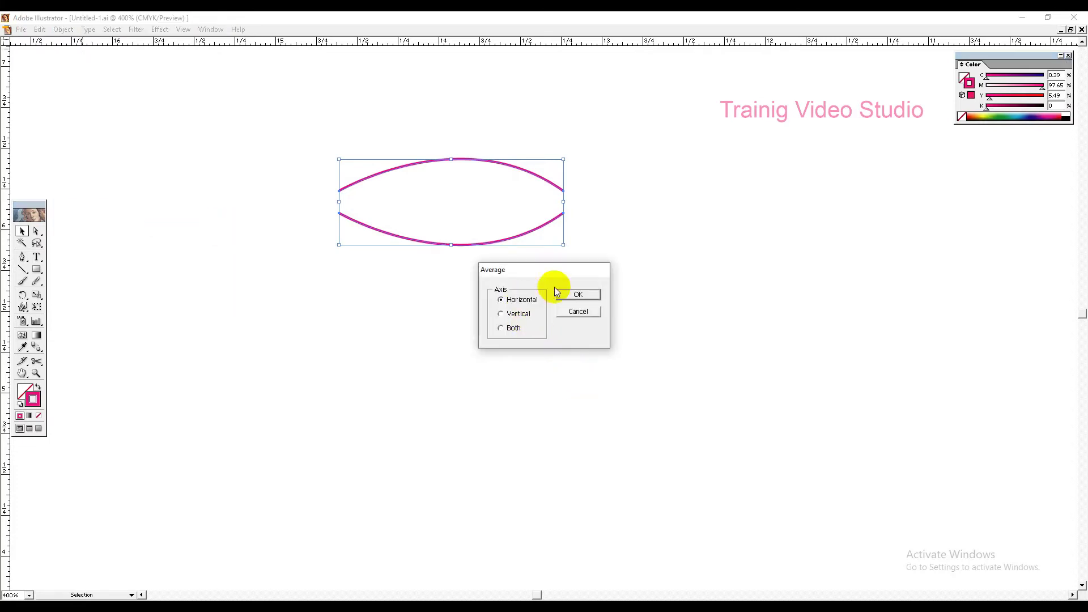
left_click_drag(582, 273, 727, 255)
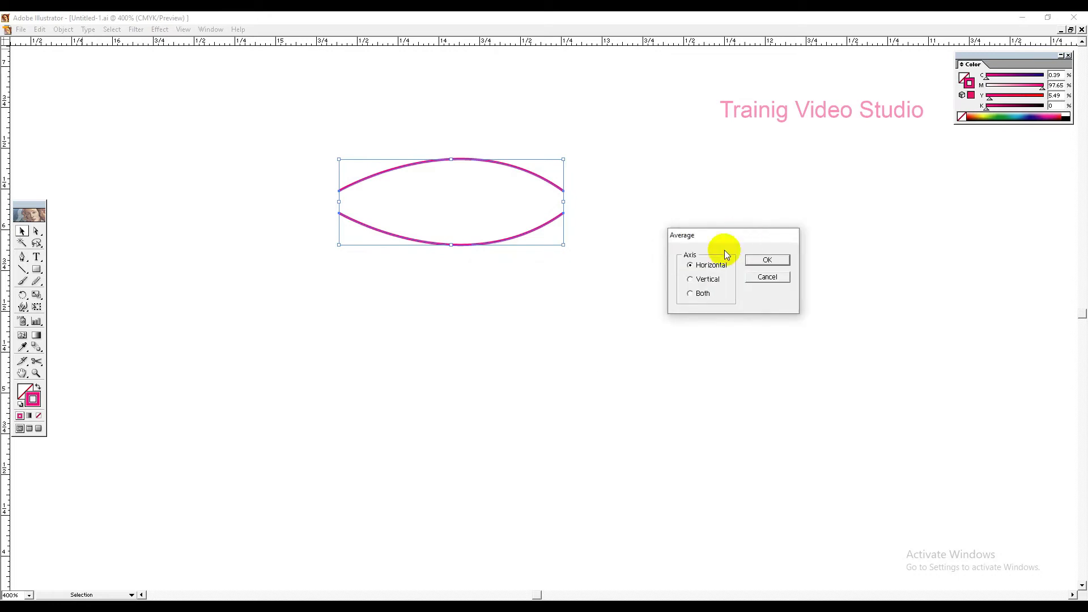
left_click(762, 260)
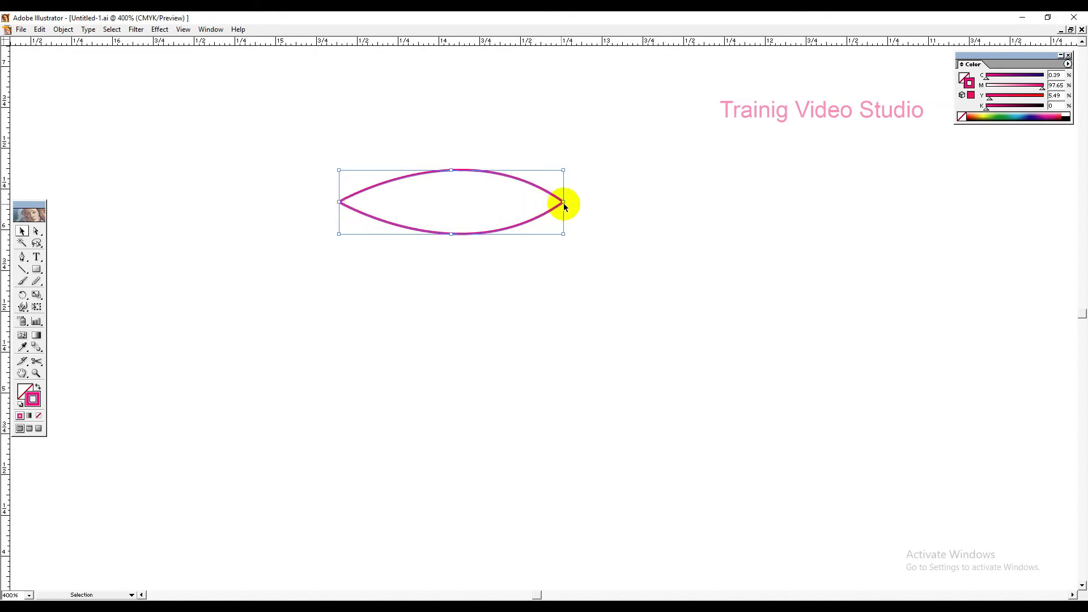
left_click(63, 30)
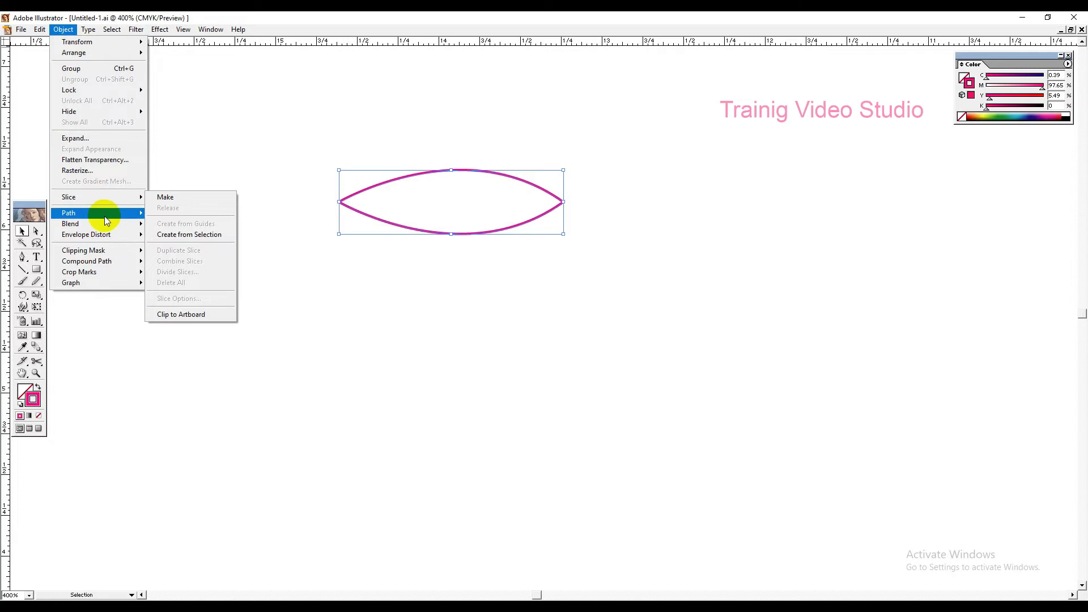
left_click(172, 225)
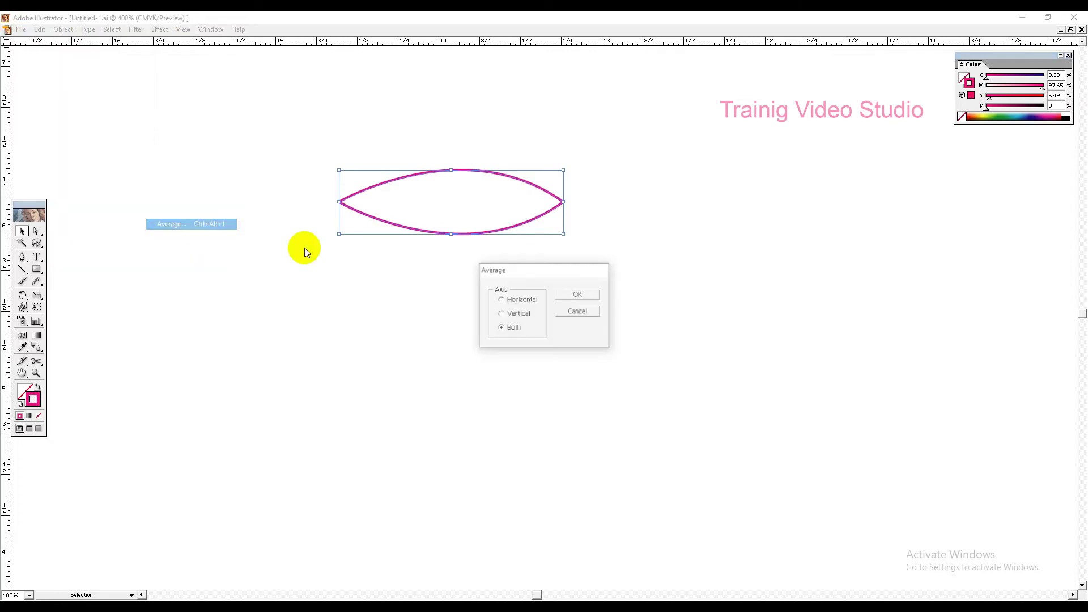
left_click(512, 300)
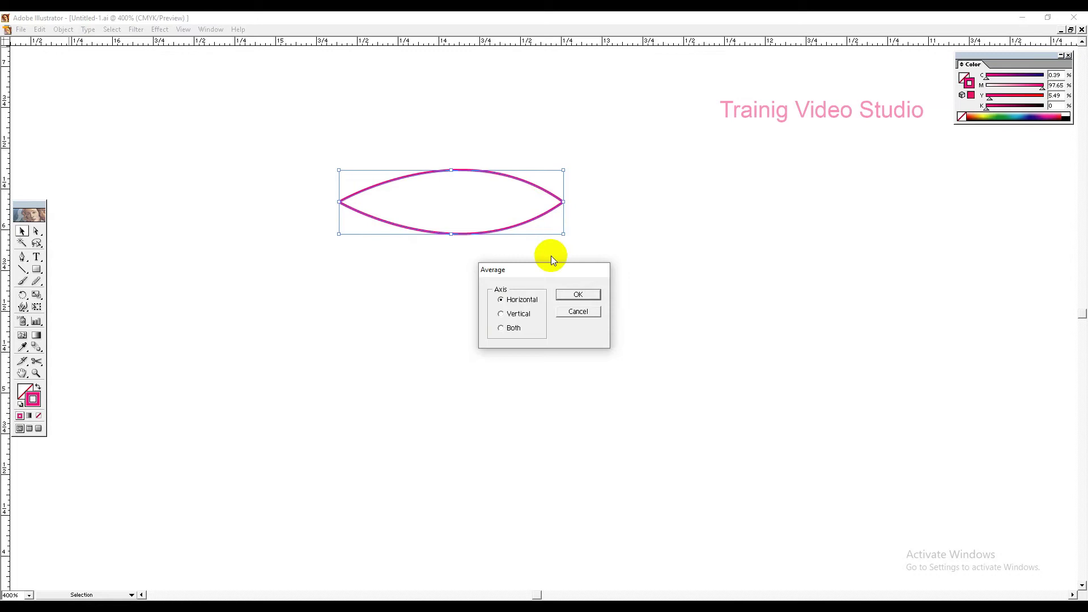
left_click(584, 315)
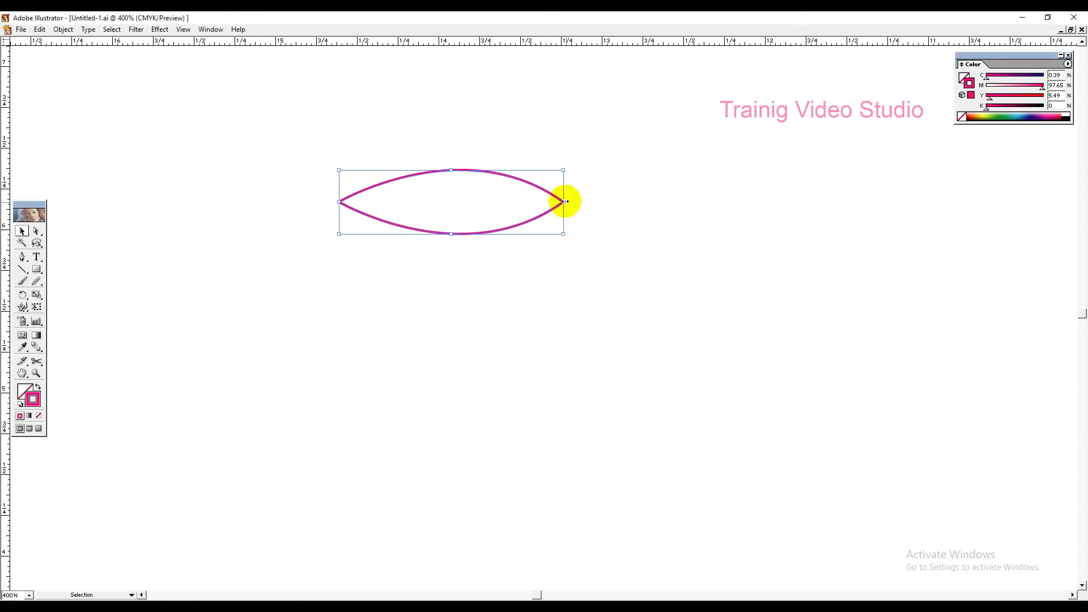
Try to join the two selected curves of the leaf shape.
left_click(64, 30)
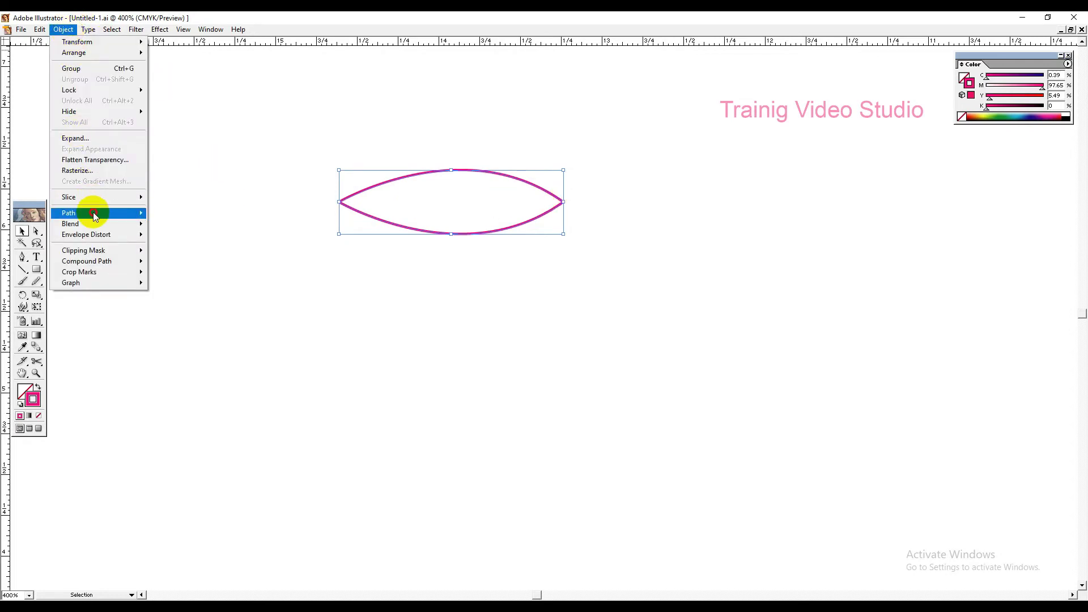
mouse_move(85, 213)
left_click(167, 214)
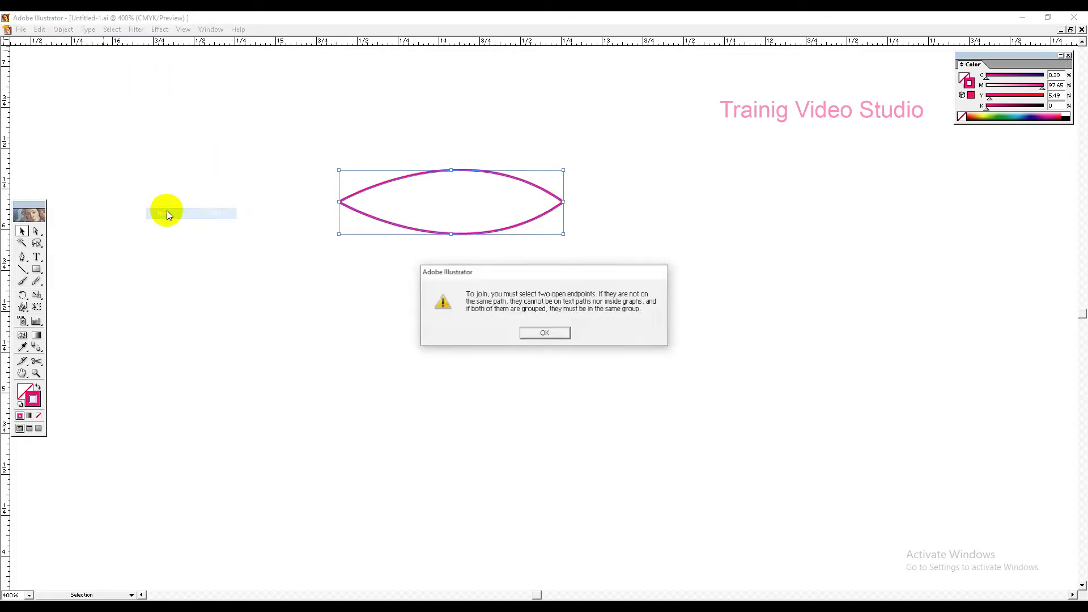
left_click(533, 332)
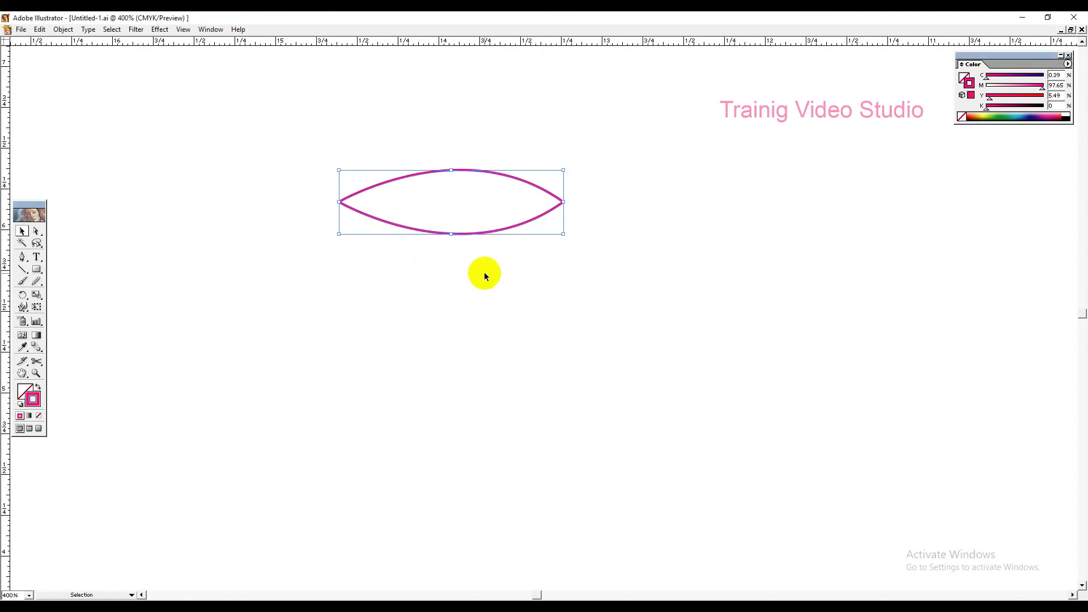
Duplicate the leaf shape to its lower right and rotate the copy 90° so it stands vertically.
left_click(486, 288)
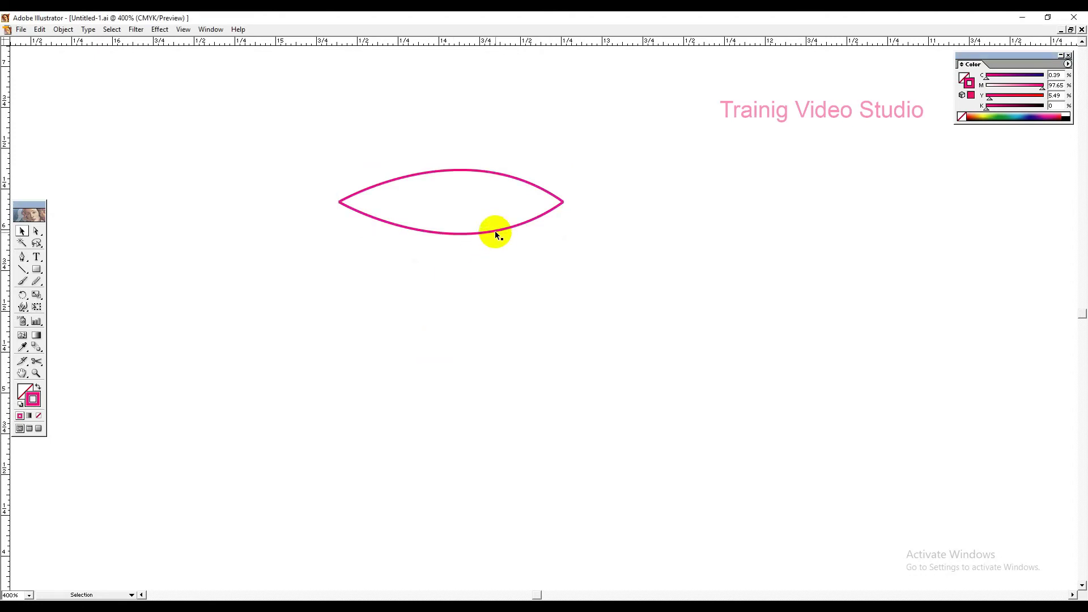
left_click(494, 230)
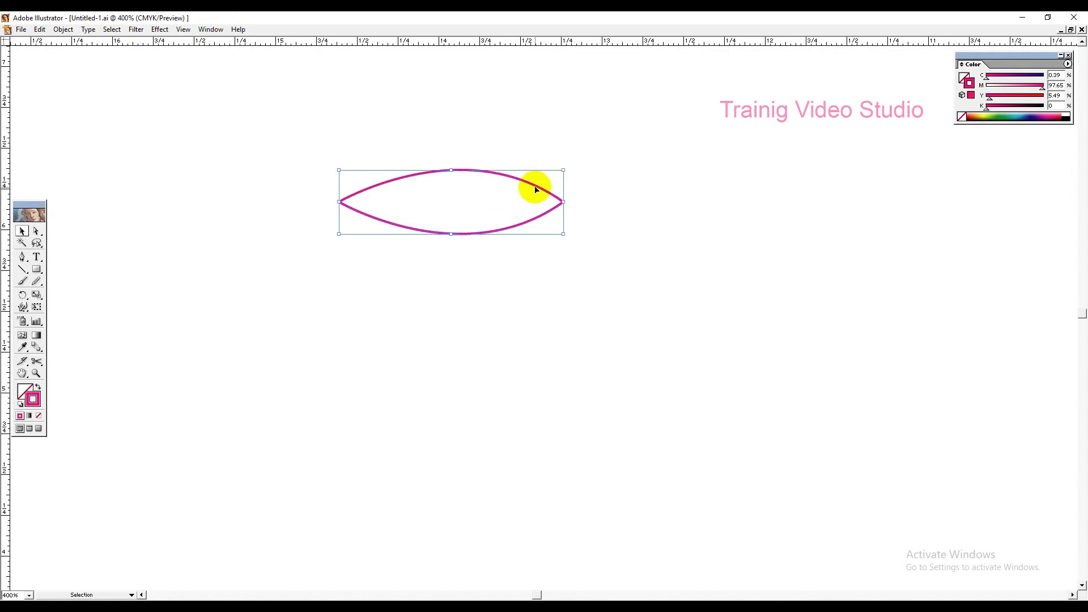
left_click_drag(536, 189, 690, 425)
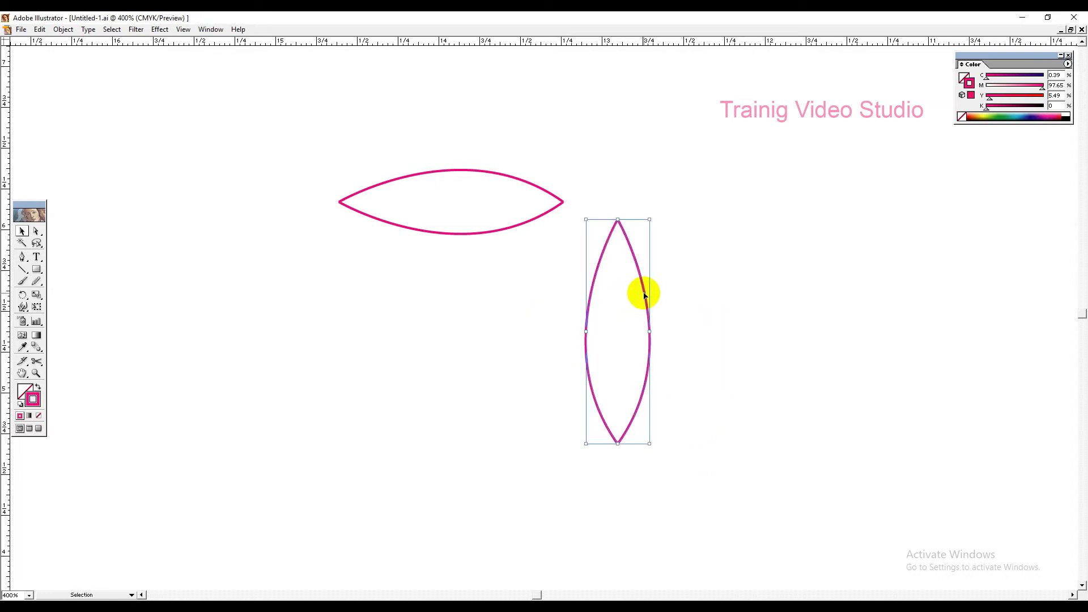
Move the right curve of the vertical leaf shape to the right, away from its counterpart, and select both curves.
left_click(636, 298)
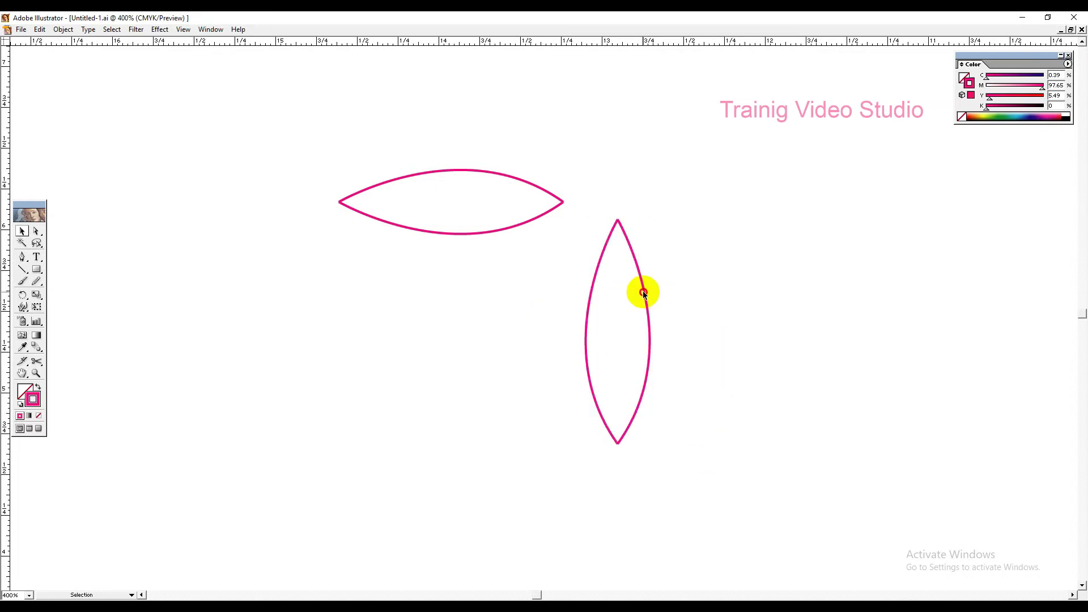
left_click(644, 297)
left_click_drag(644, 297, 723, 295)
left_click_drag(842, 277, 549, 410)
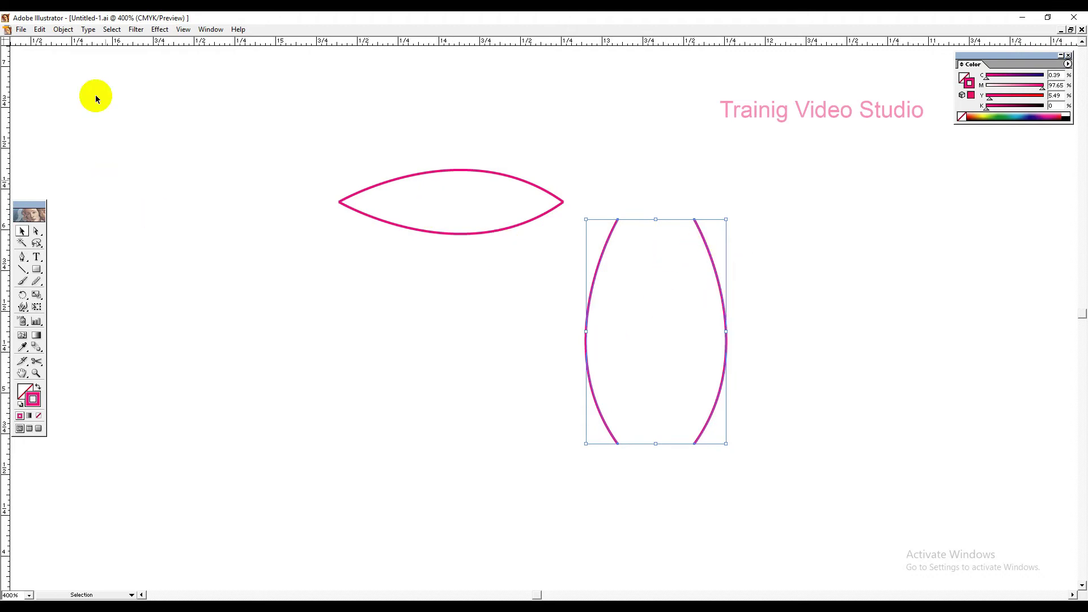
Average the two separated curves along the vertical axis so their ends meet in a vertical leaf shape.
left_click(63, 30)
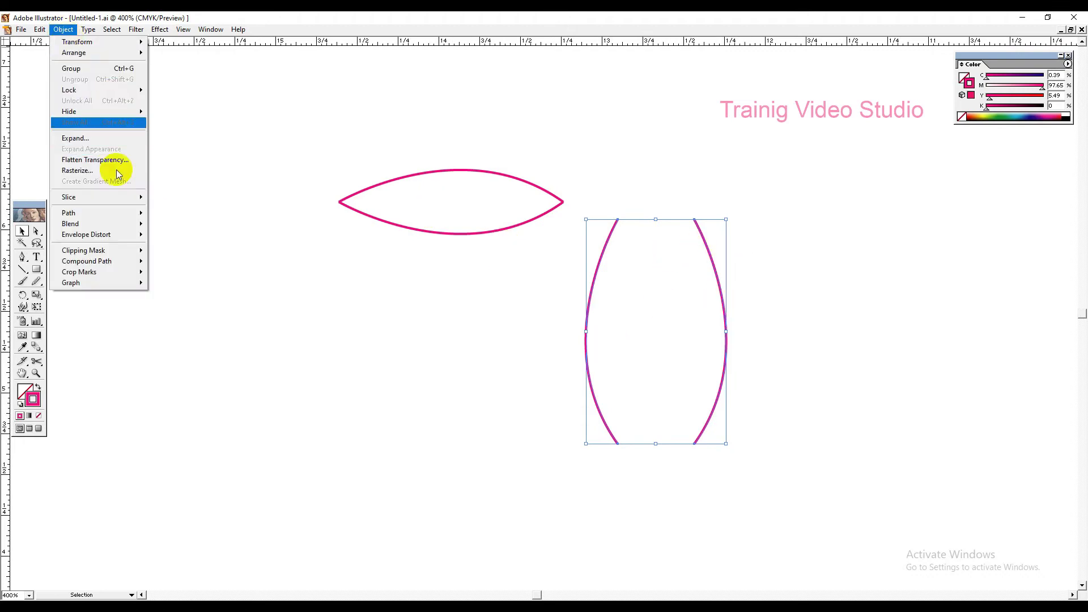
mouse_move(118, 212)
left_click(208, 222)
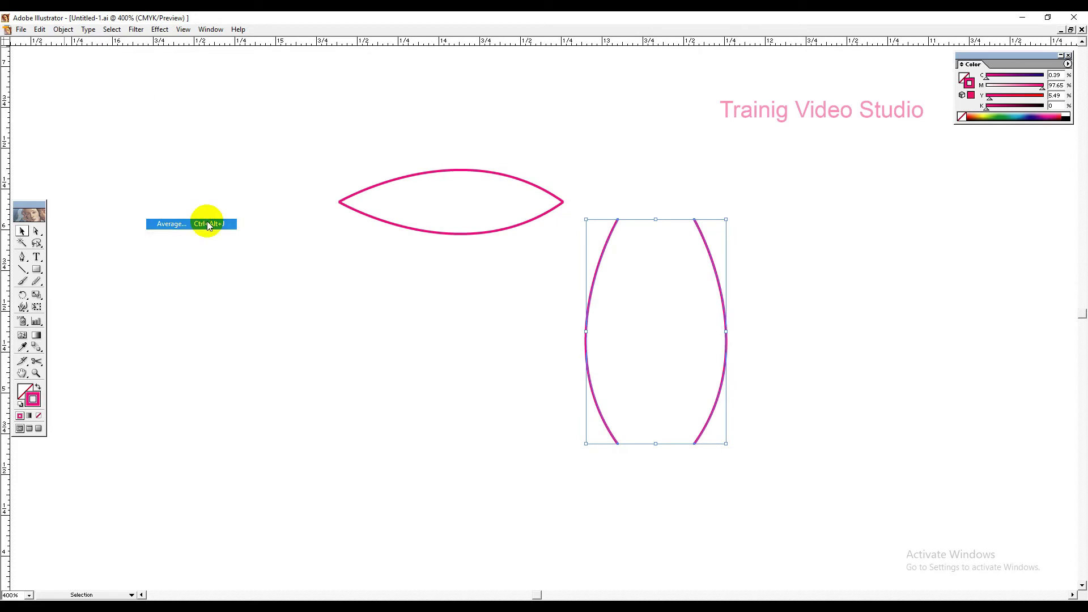
left_click(502, 313)
left_click_drag(517, 271, 380, 308)
left_click(451, 338)
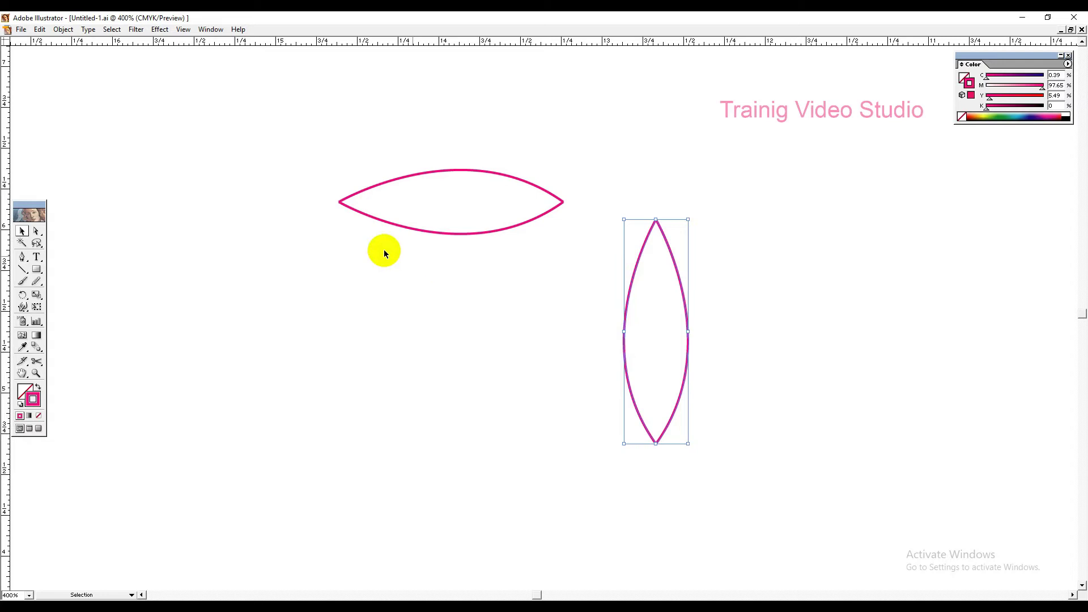
Examine the axis options of the Average command for the vertical leaf shape without applying any.
left_click(66, 32)
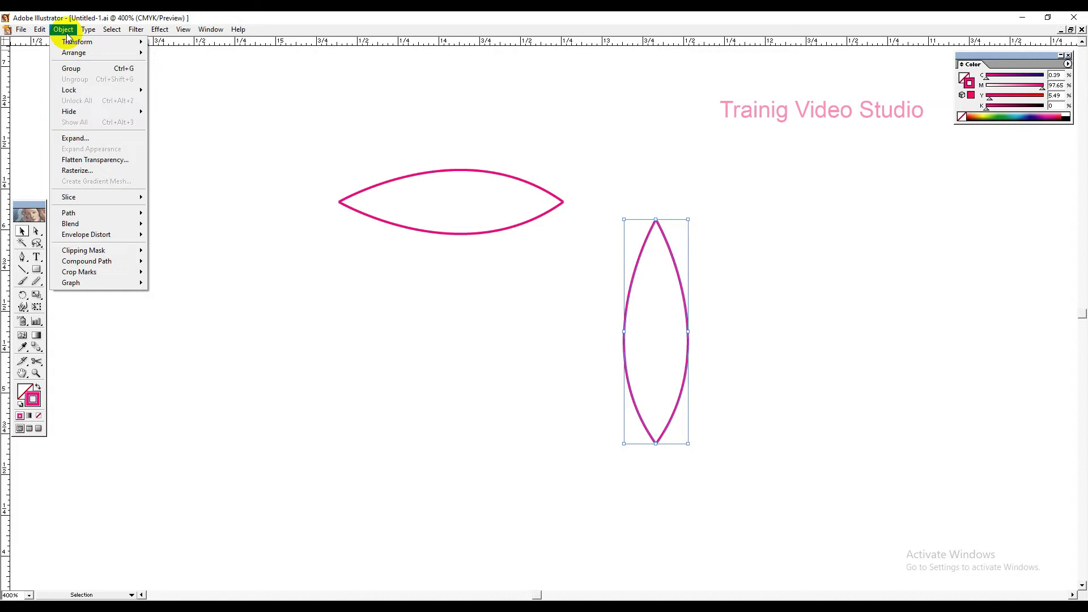
left_click(63, 29)
left_click(63, 29)
mouse_move(123, 204)
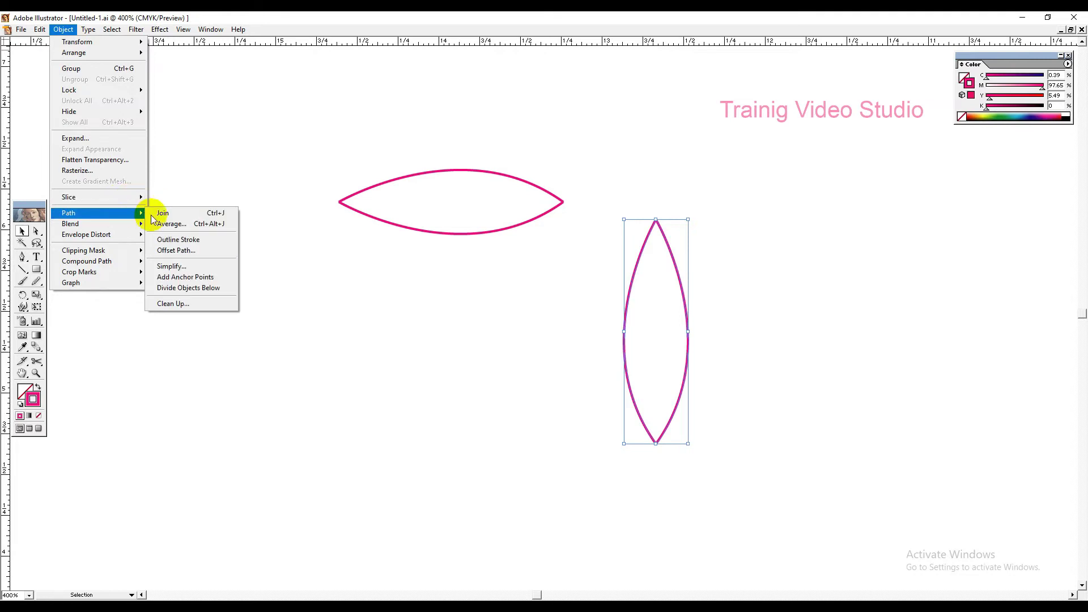
left_click(172, 224)
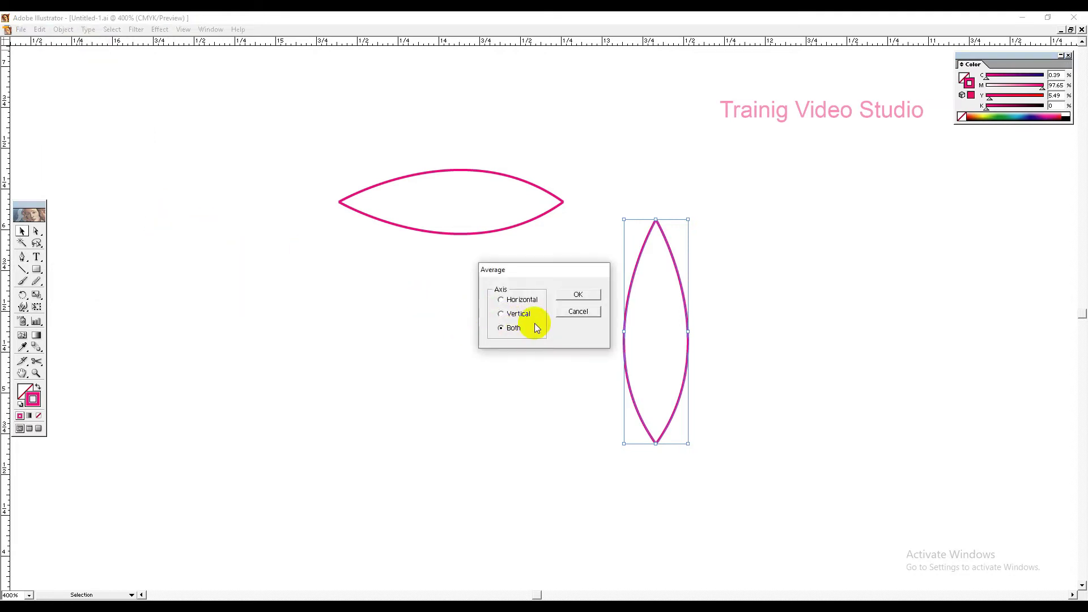
left_click(574, 312)
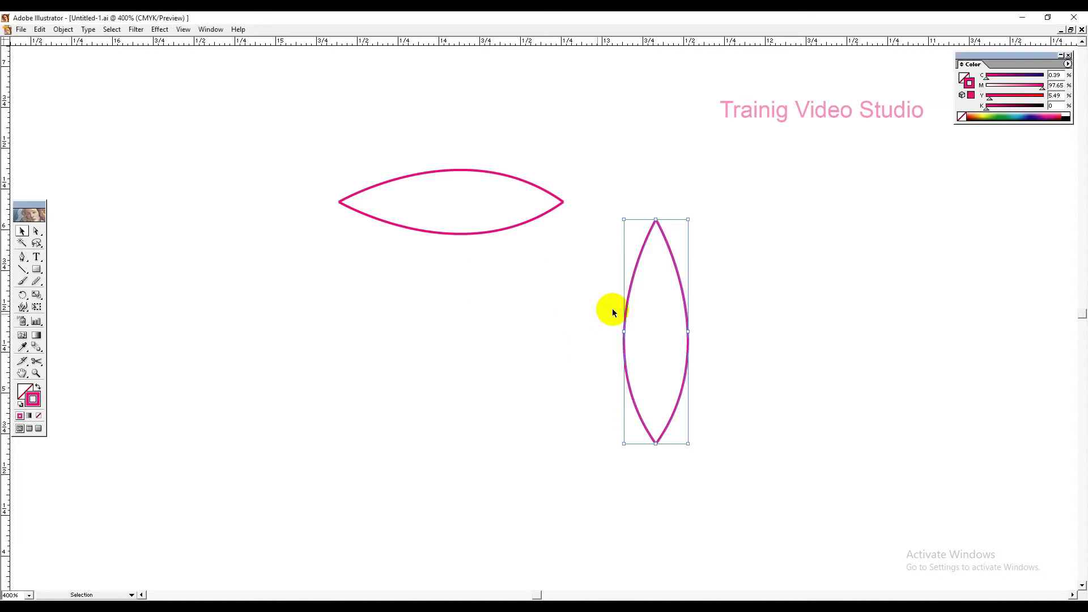
left_click(63, 30)
mouse_move(118, 214)
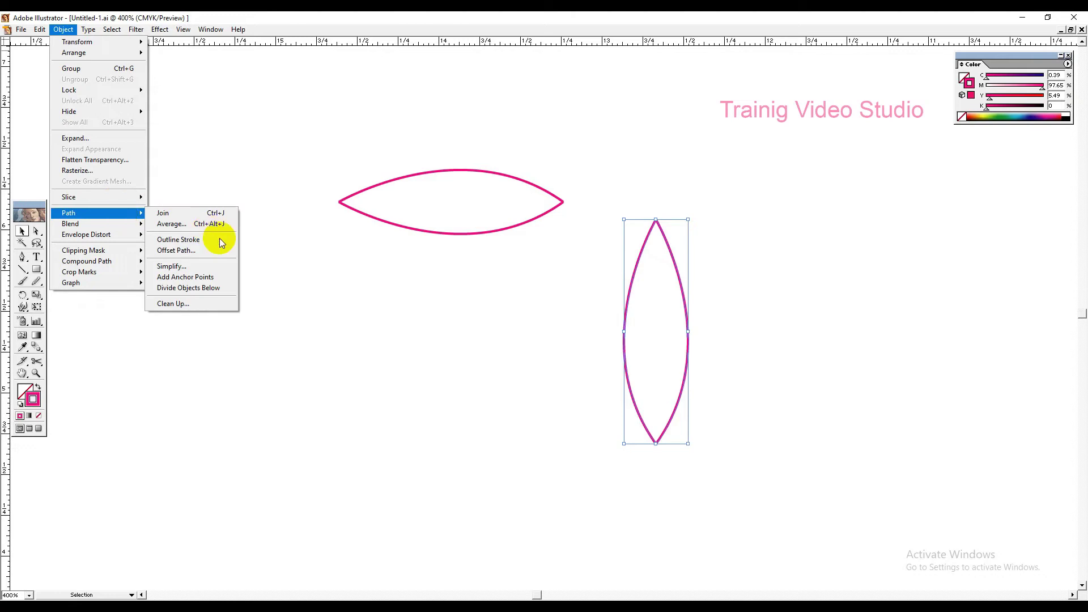
left_click(212, 225)
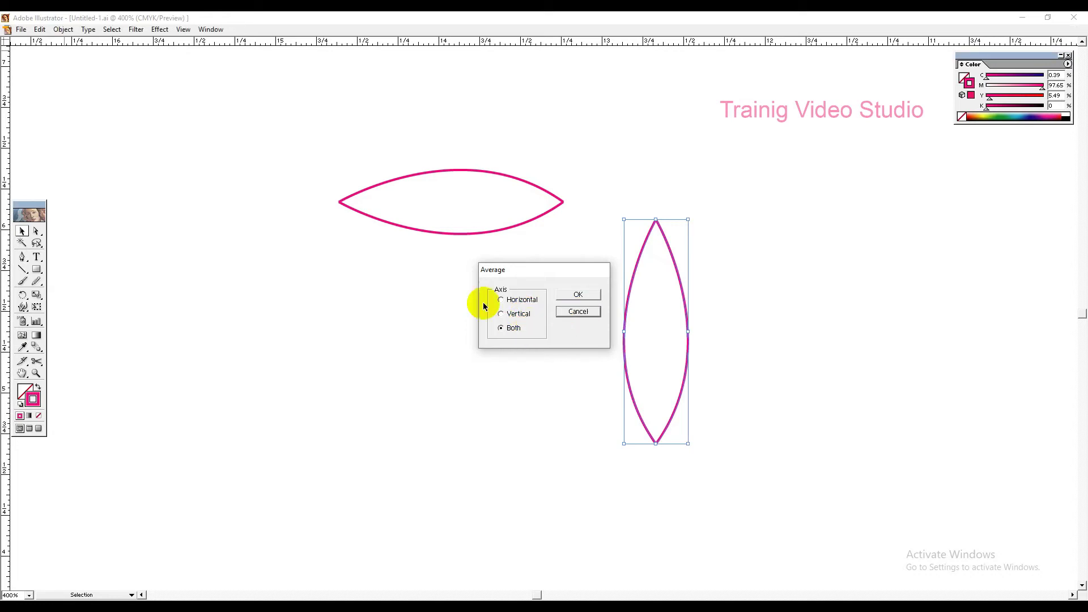
key("Escape")
Draw a closed sagging swoosh with the Pen tool left of the horizontal leaf, pointed at its left end and straight-edged at its right.
left_click(287, 211)
key("space")
left_click_drag(417, 289, 606, 276)
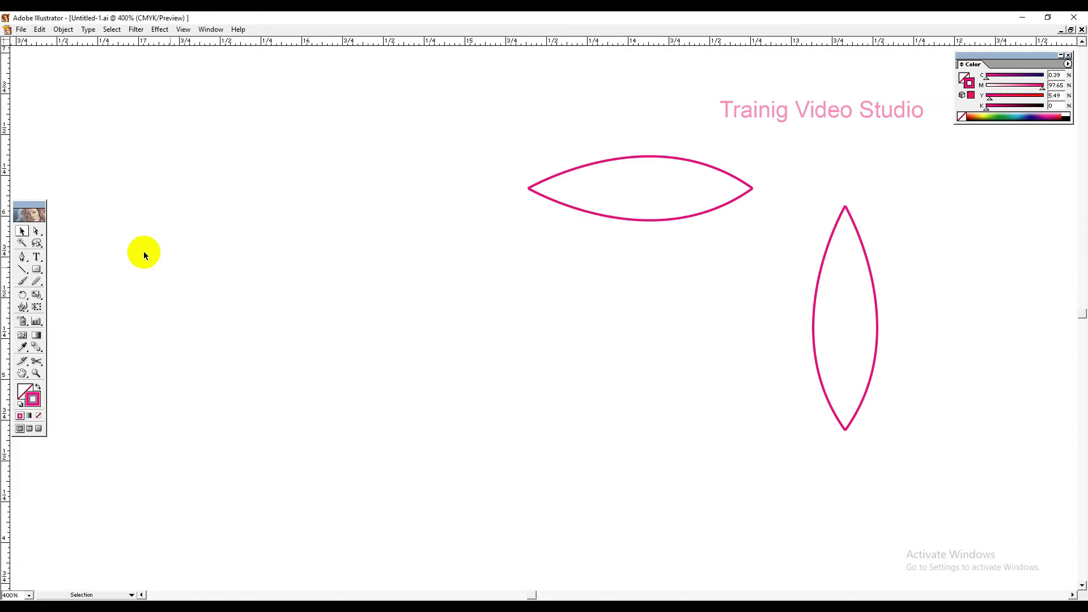
left_click(24, 258)
left_click(180, 205)
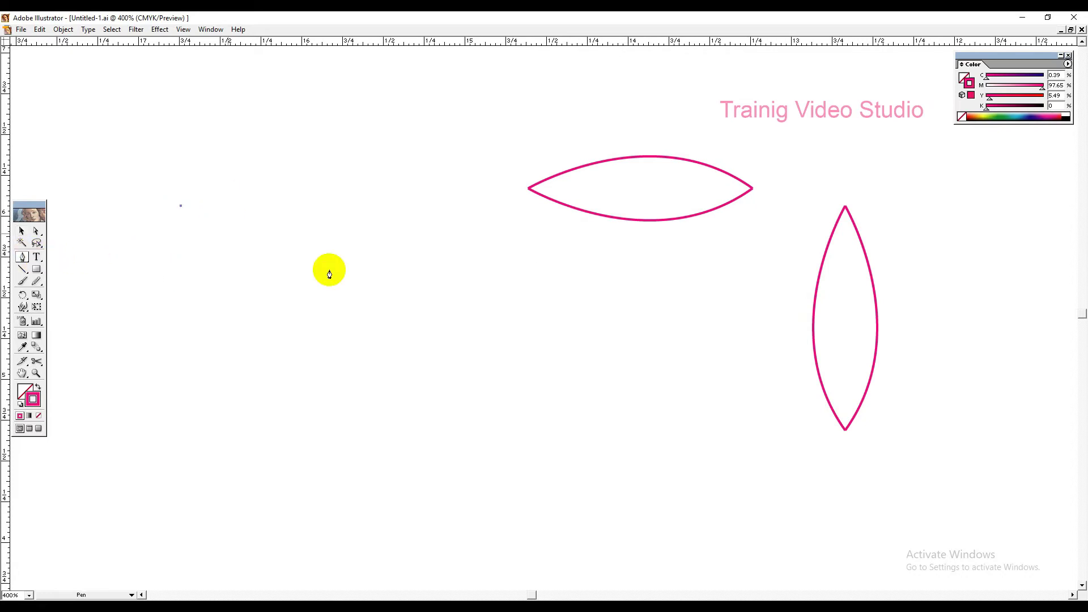
mouse_move(481, 208)
left_mouse_down()
mouse_move(632, 287)
mouse_move(661, 306)
mouse_move(659, 321)
mouse_move(729, 109)
mouse_move(701, 115)
left_mouse_up()
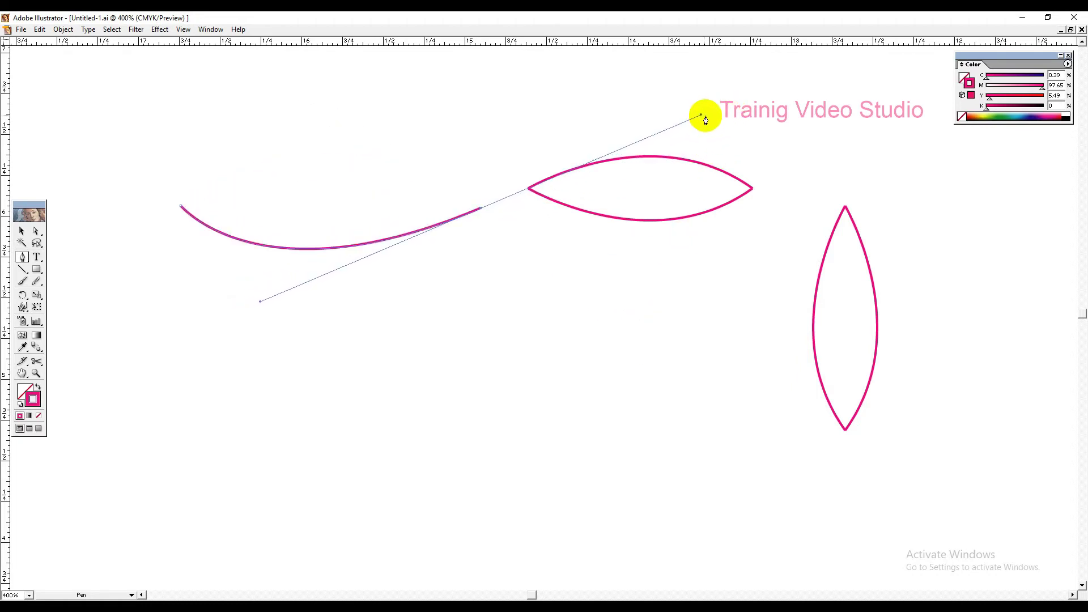
left_click(480, 208)
left_click(481, 251)
left_click_drag(180, 206, 55, 80)
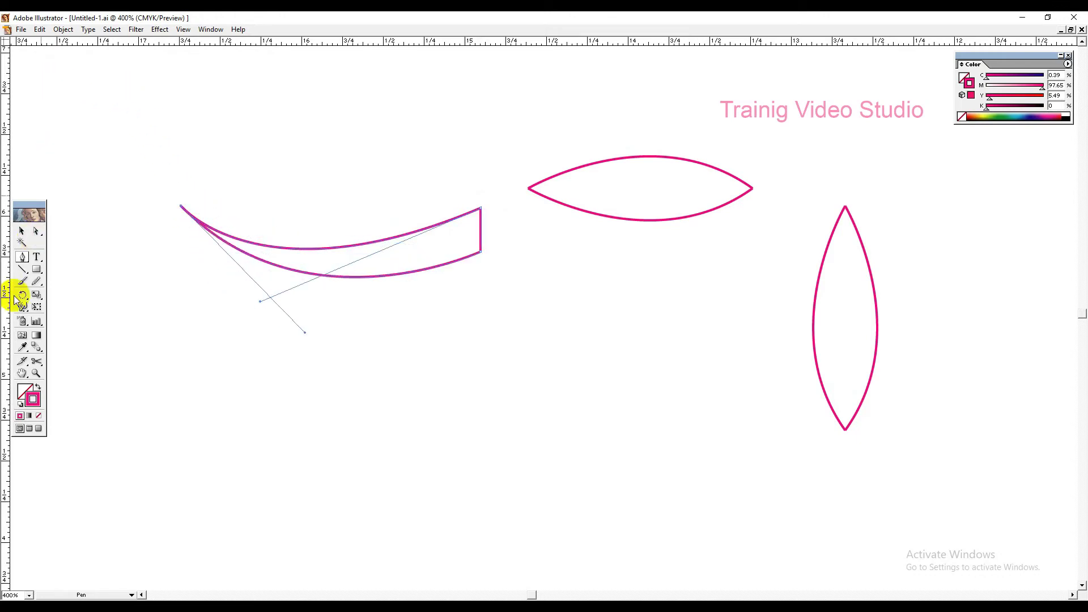
Remove the stroke from the new swoosh shape and give it a solid pink fill.
left_click(22, 231)
left_click(218, 164)
left_click_drag(323, 185, 434, 452)
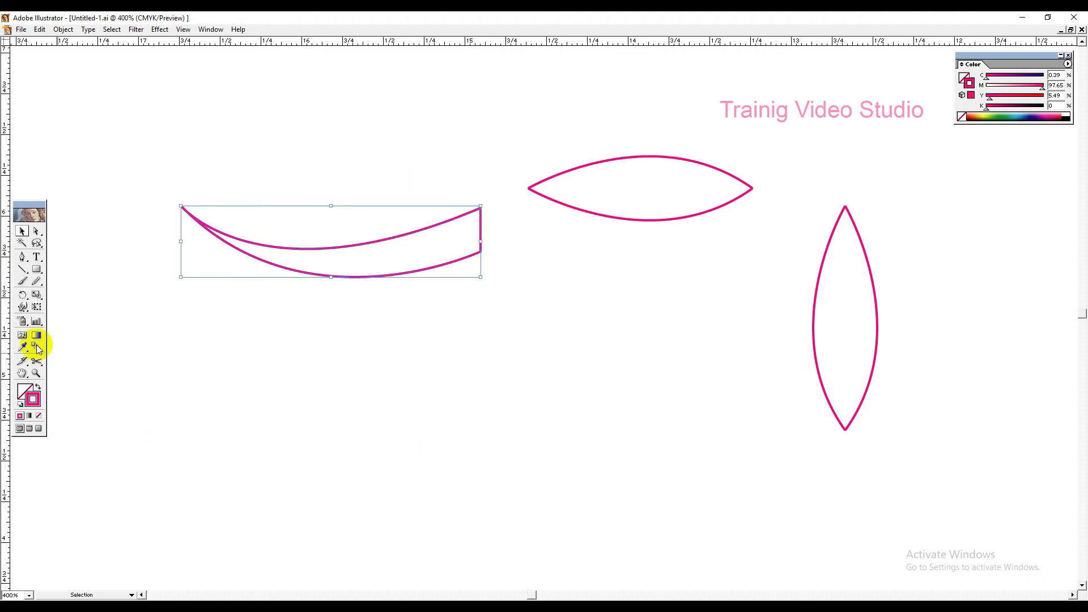
left_click(38, 420)
left_click(25, 391)
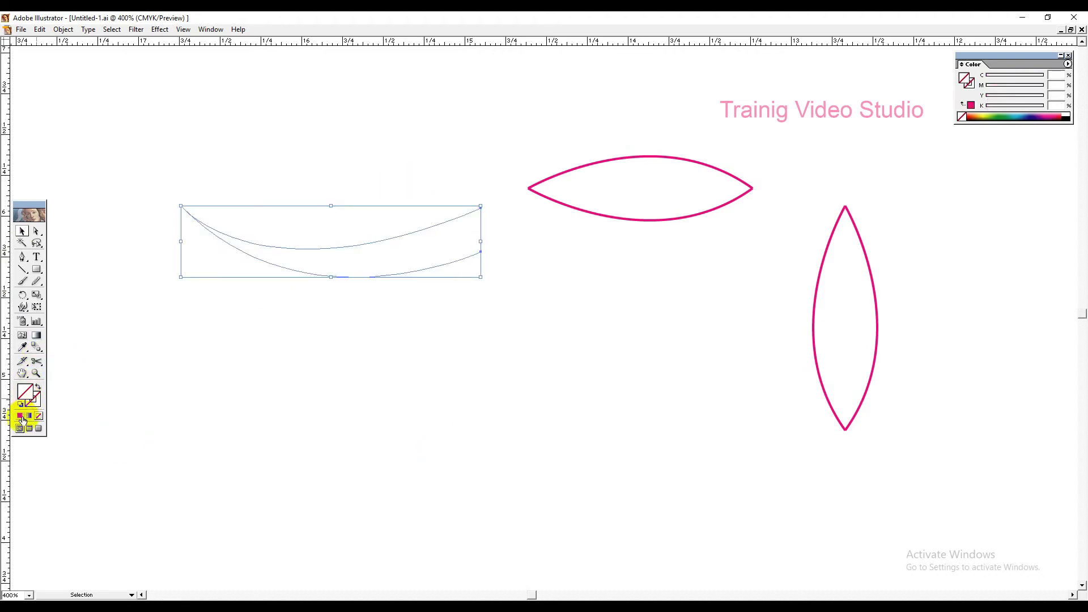
left_click(20, 417)
left_click(445, 252)
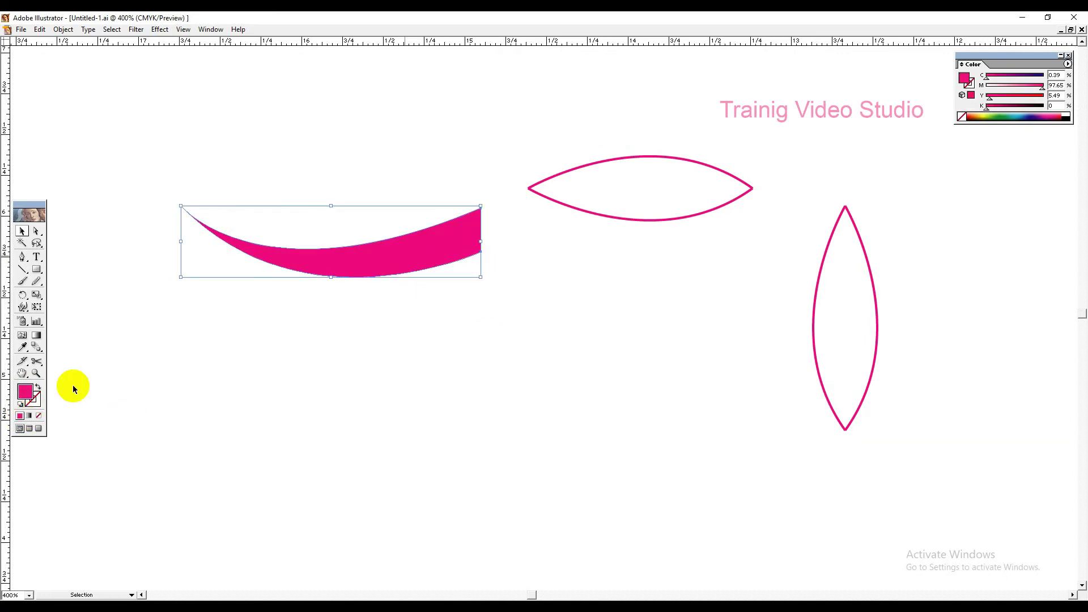
Change the swoosh shape's fill to a bright cyan blue.
double_click(26, 399)
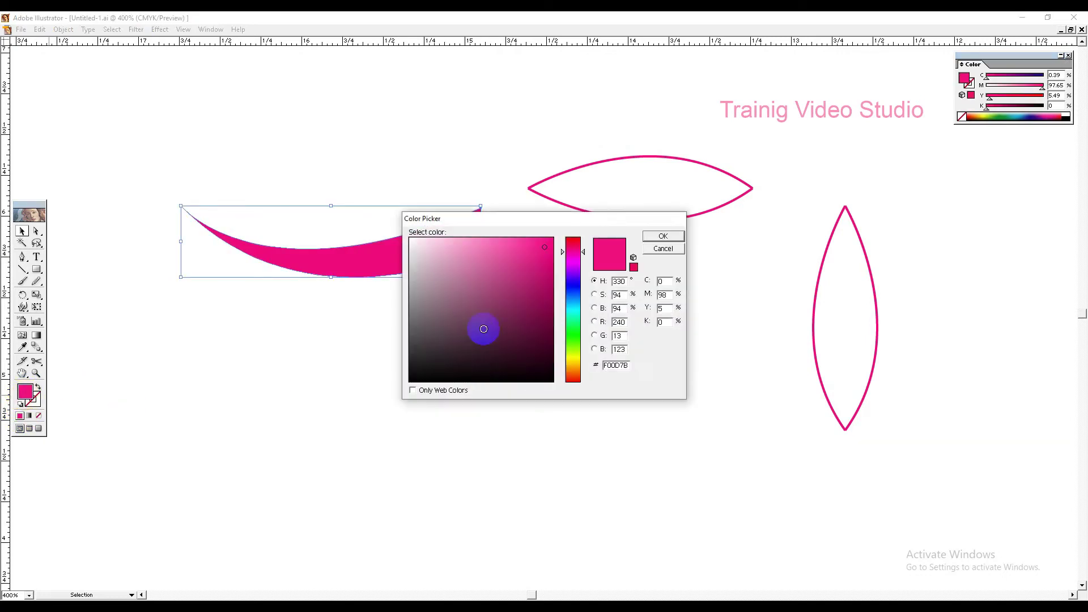
left_click(573, 308)
left_click_drag(538, 284, 550, 259)
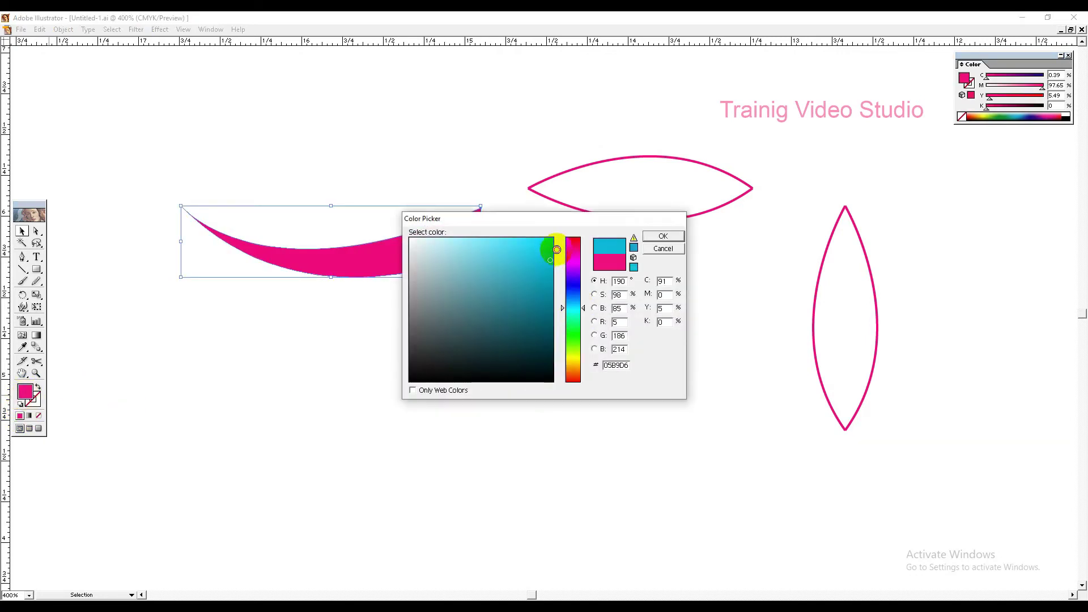
left_click(664, 235)
Duplicate the blue swoosh slightly below itself and fill the copy with light grey D6D6D6.
left_click_drag(438, 263, 437, 260)
left_click(21, 398)
double_click(21, 398)
left_click_drag(584, 355, 583, 319)
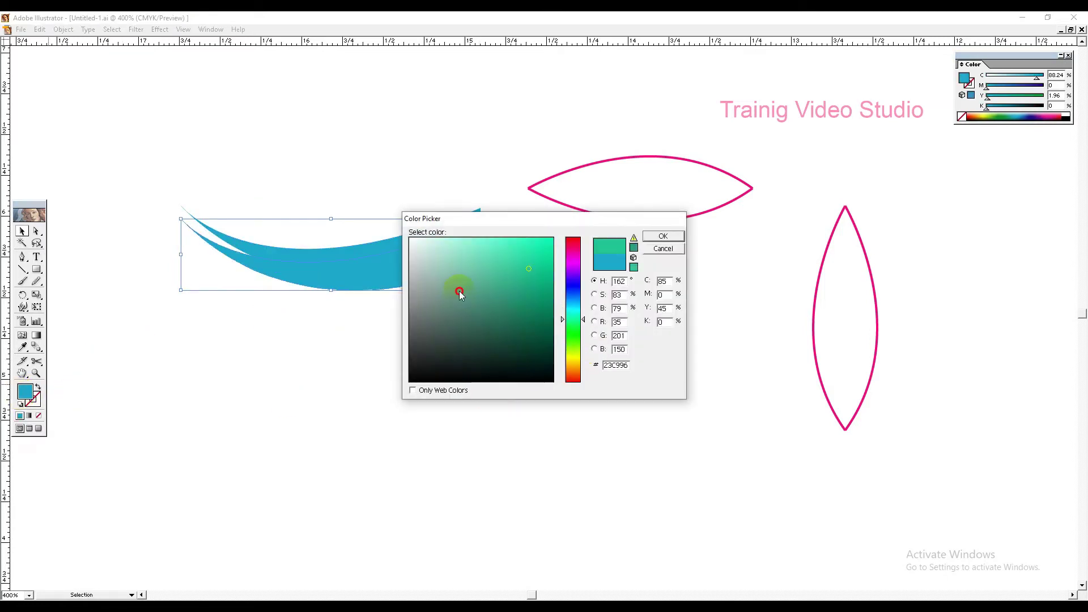
left_click_drag(417, 250, 404, 261)
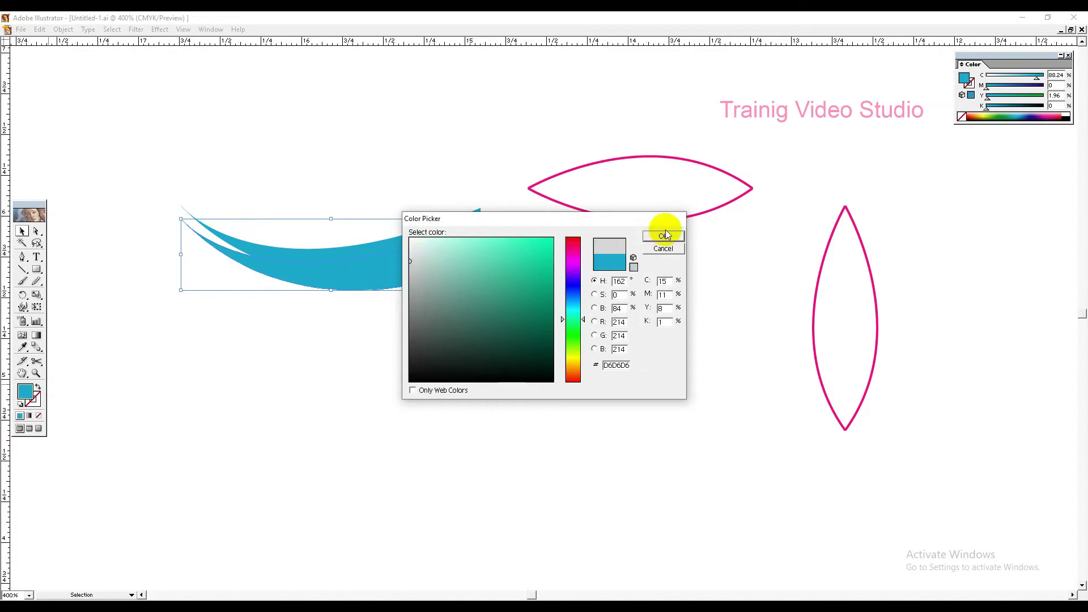
left_click(665, 236)
Average the left tip anchor points of the blue and grey swooshes along both axes so the tips coincide, and deselect.
left_click(406, 391)
left_click(365, 246)
left_click(451, 379)
left_click(366, 250)
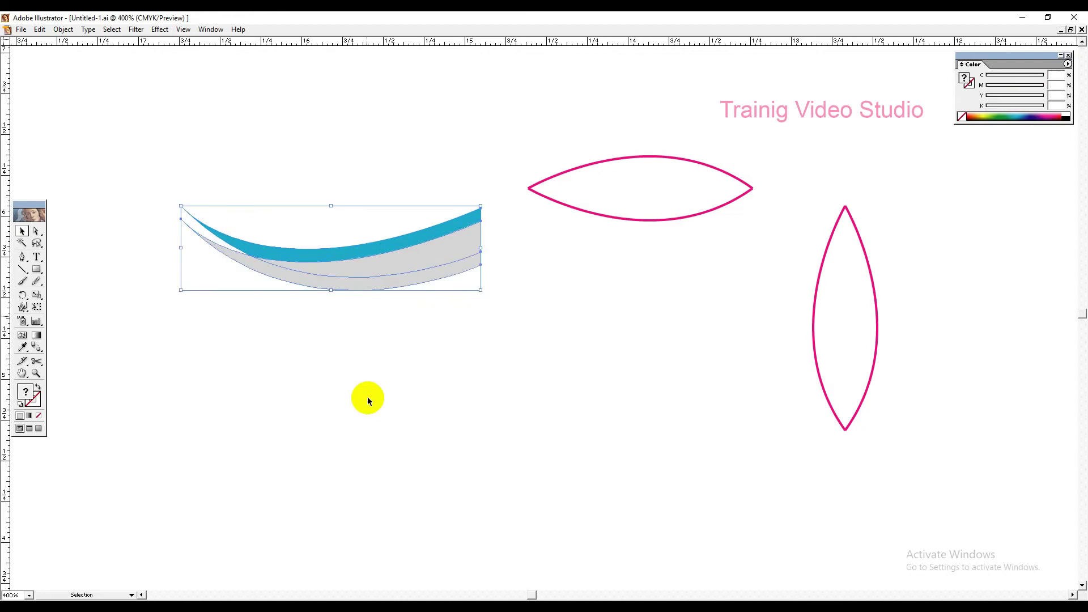
left_click(404, 390)
left_click_drag(128, 138, 511, 371)
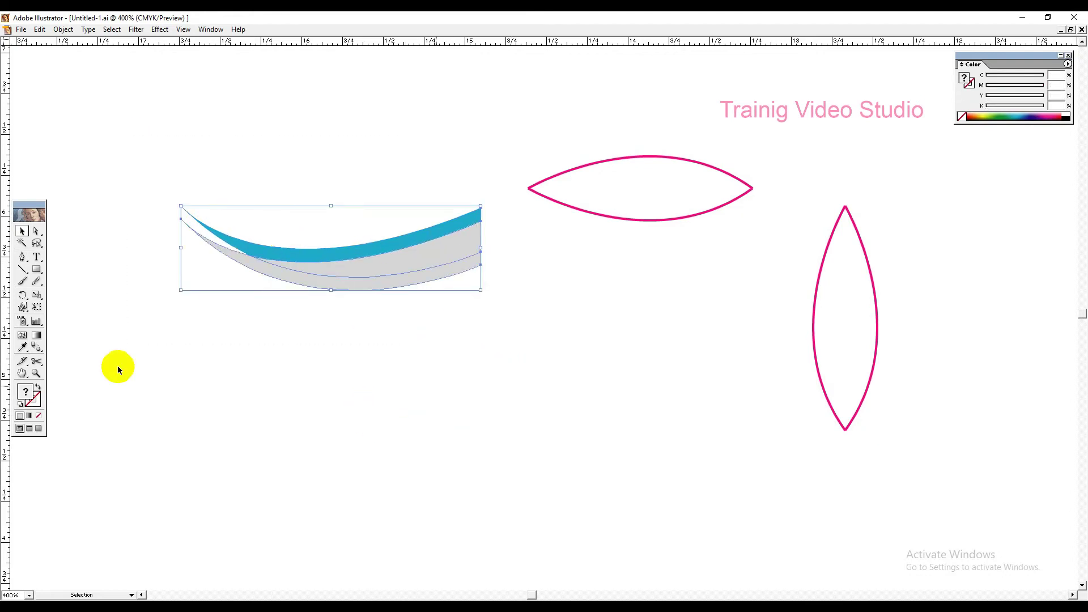
left_click(37, 233)
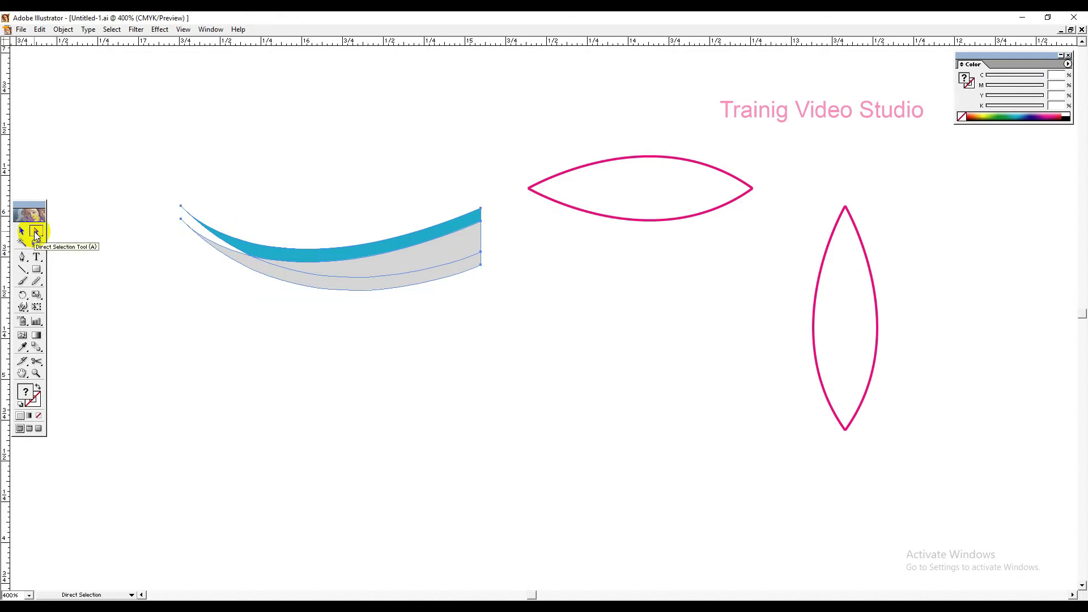
left_click_drag(156, 165, 198, 259)
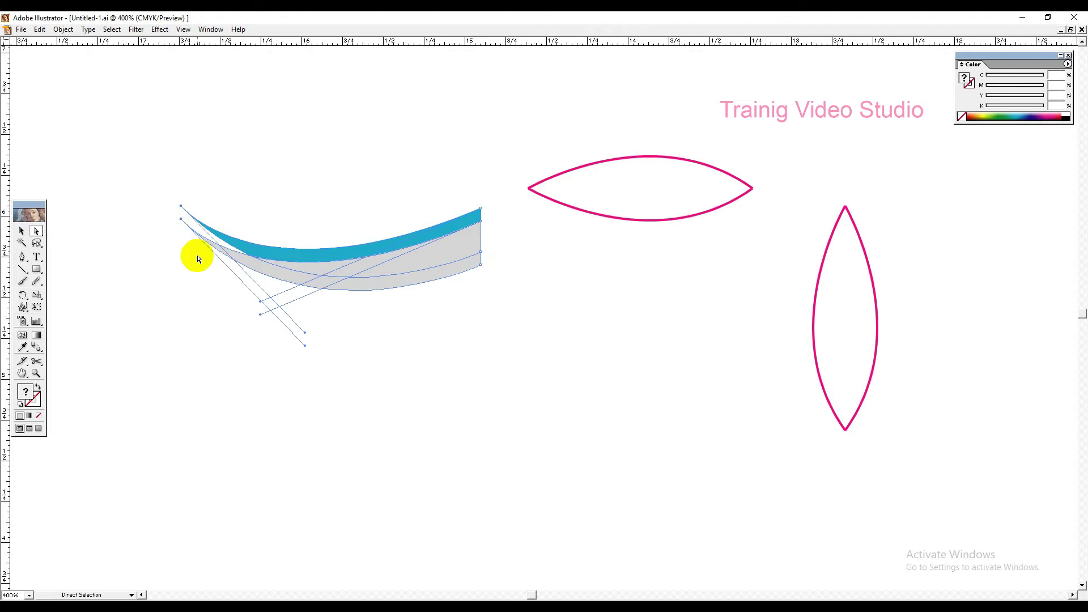
left_click(63, 29)
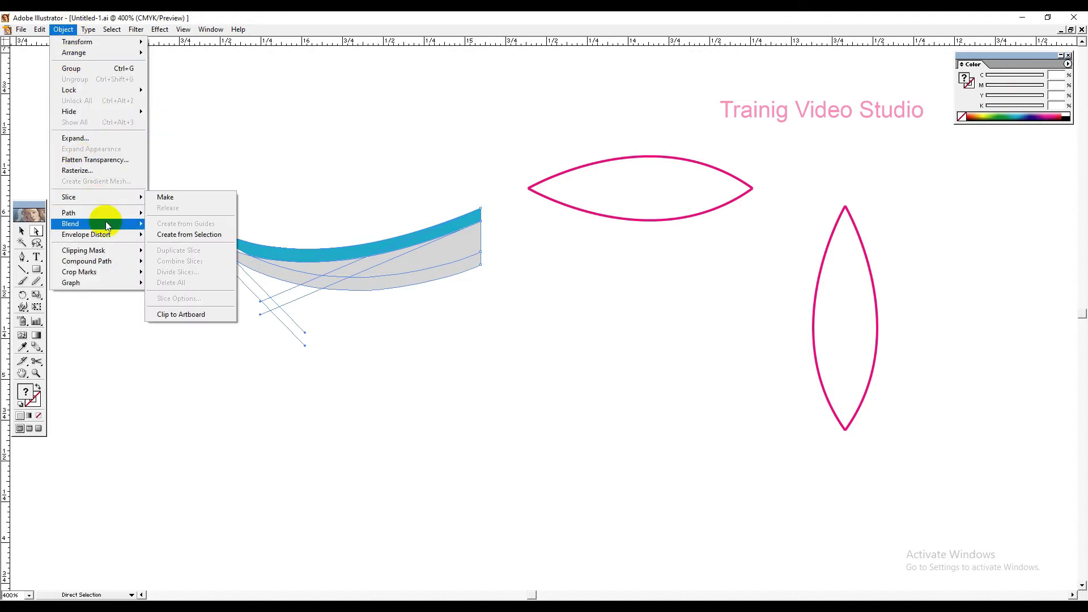
mouse_move(106, 215)
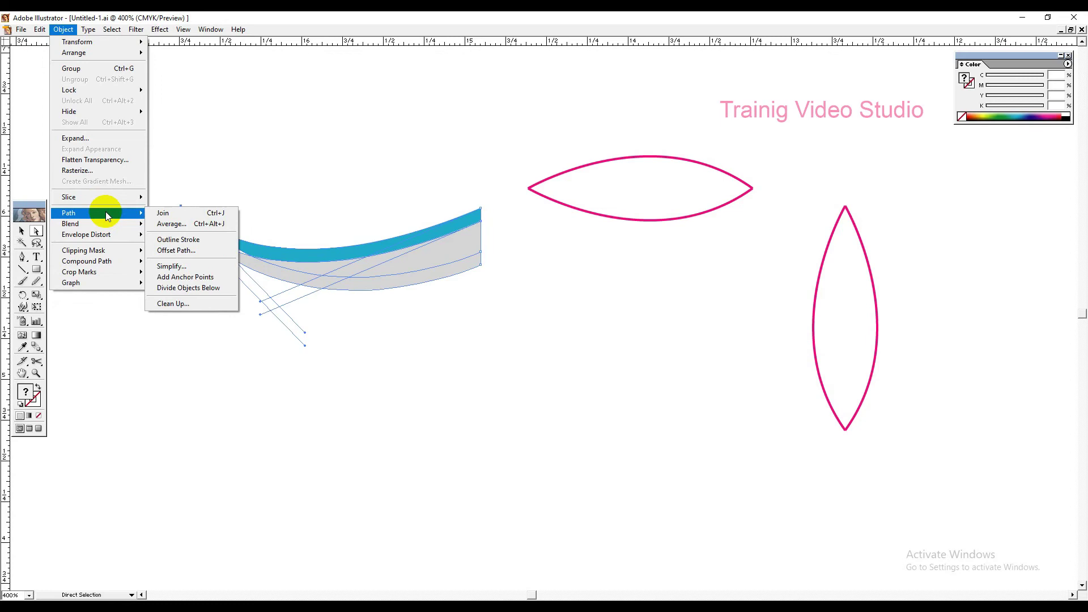
left_click(191, 225)
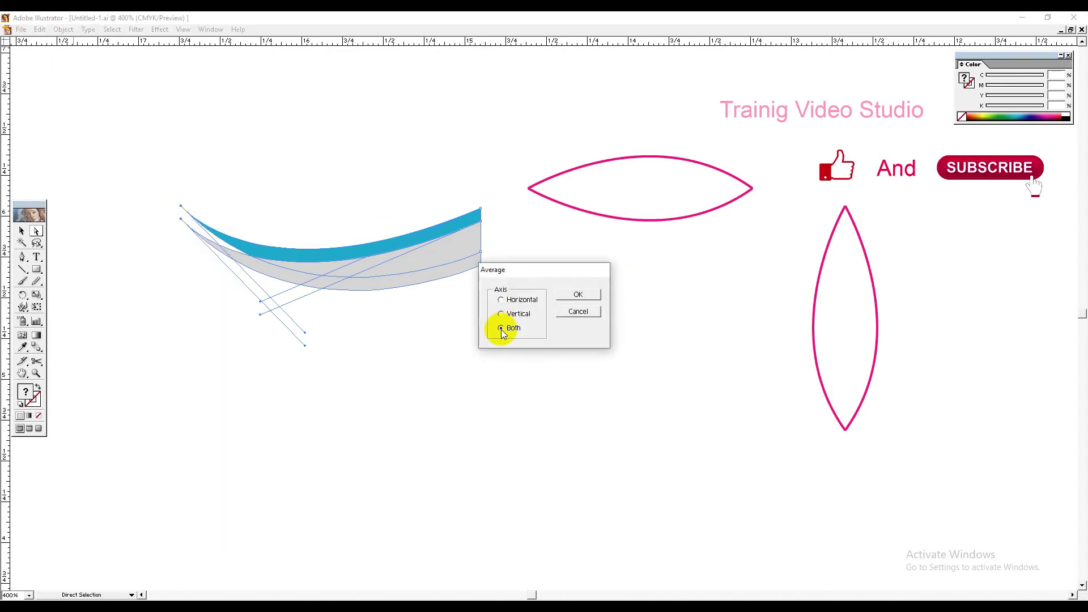
left_click(577, 295)
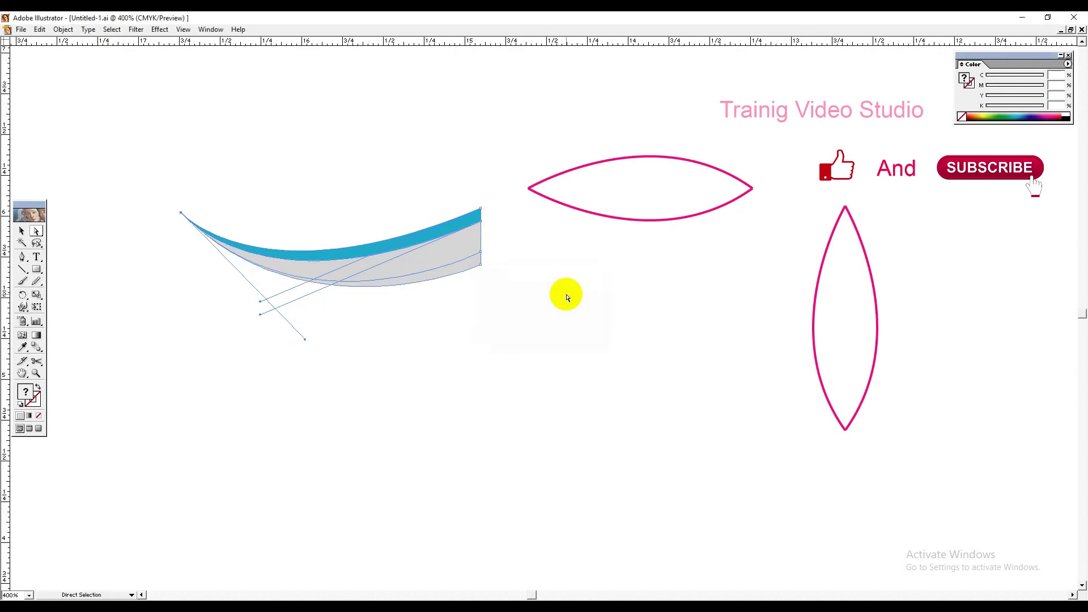
left_click(24, 234)
left_click(137, 300)
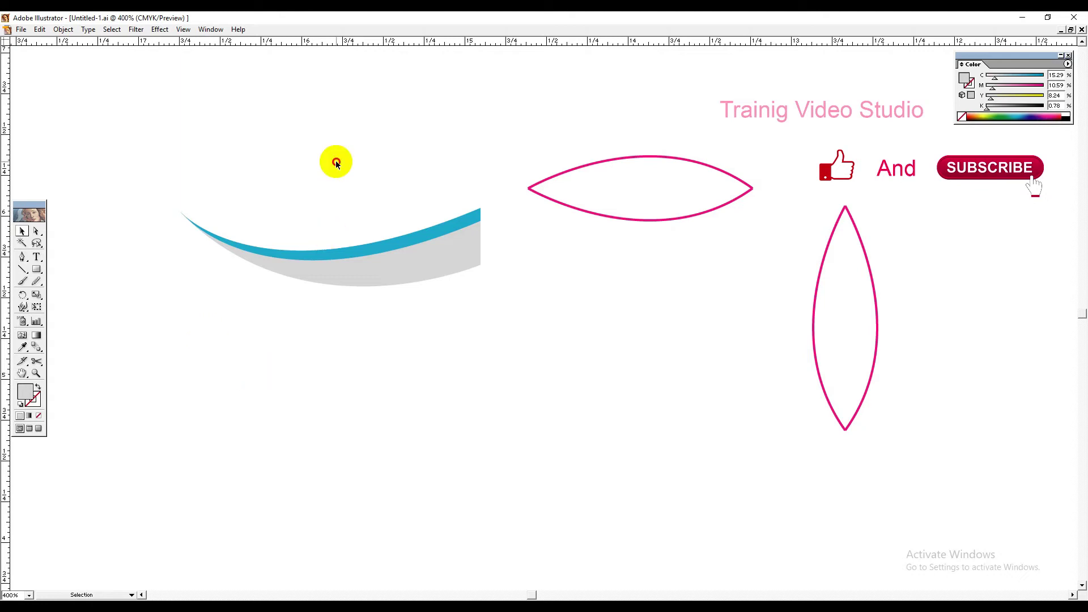
Show the document grid with nothing selected.
left_click_drag(336, 161, 455, 350)
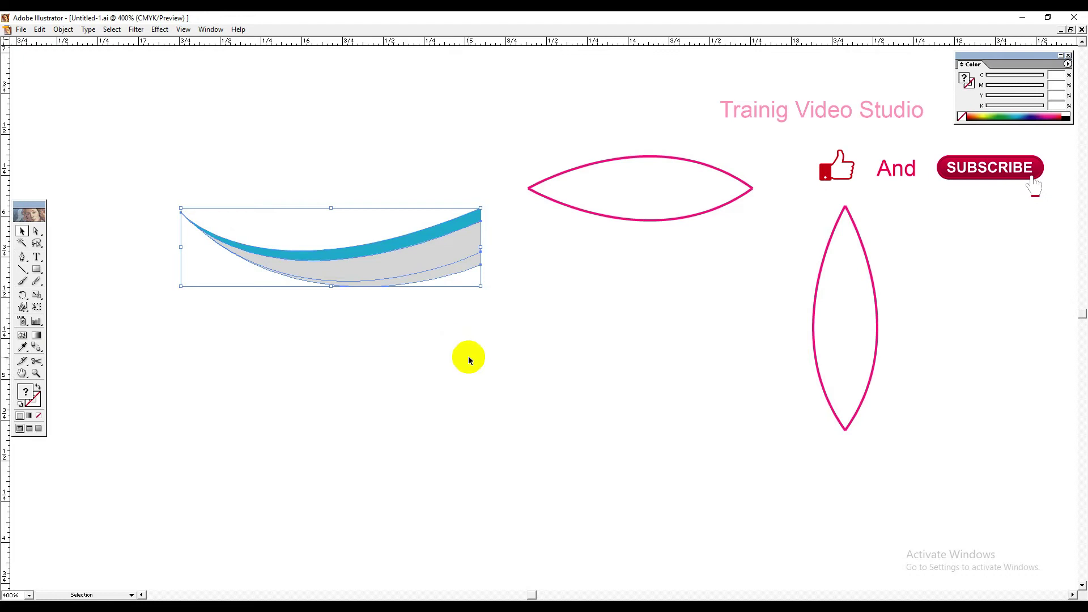
left_click(461, 400)
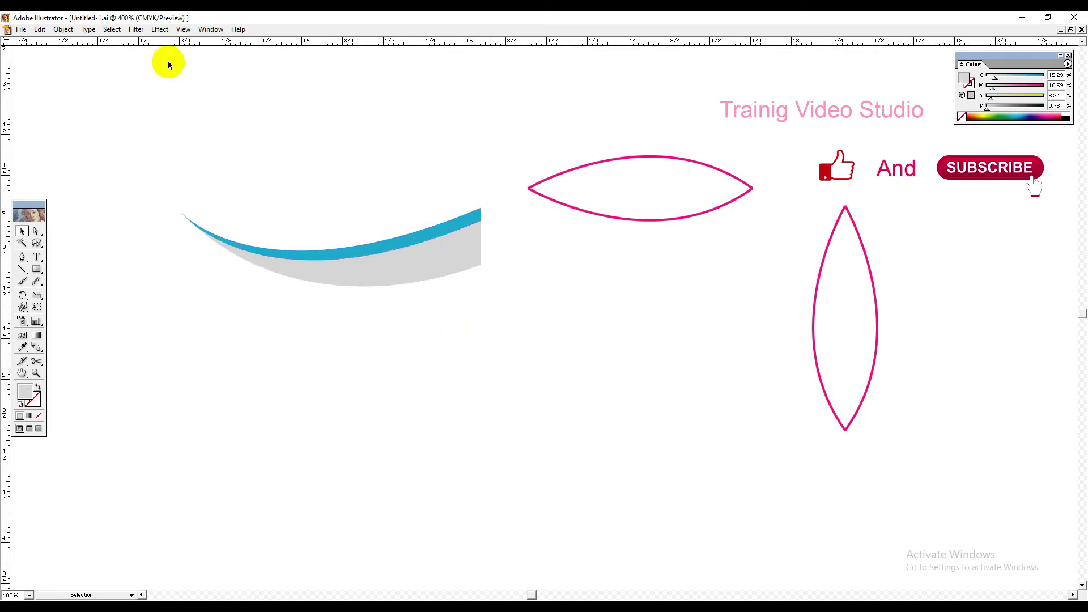
right_click(297, 140)
left_click(340, 213)
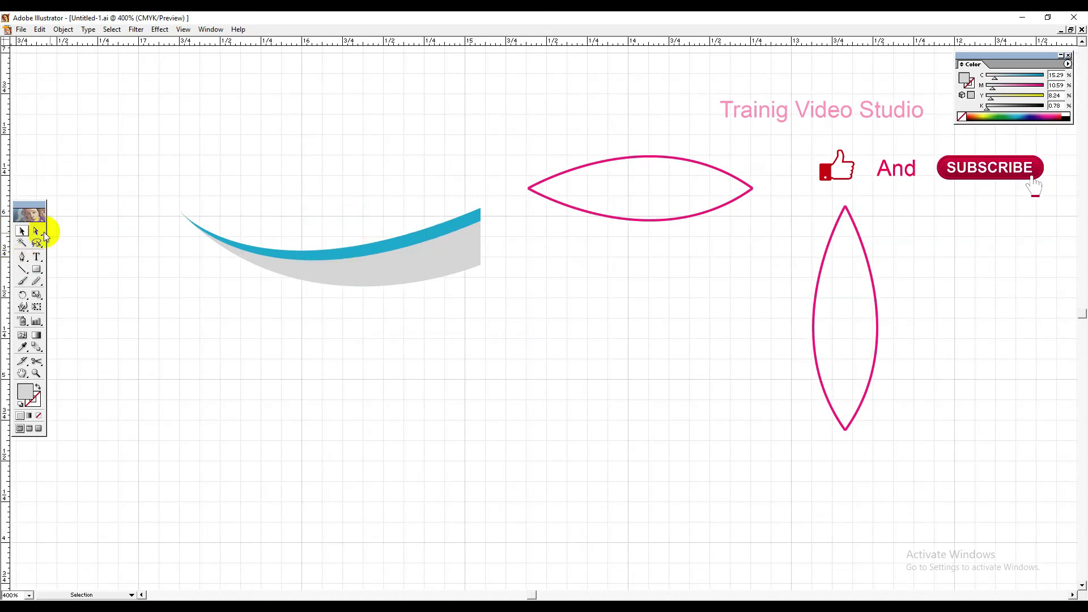
Use the Pen tool to draw a closed grey triangle on the grid, about 2 in wide and 2 in tall, beside the swooshes.
left_click(260, 323, "ctrl+alt")
left_click_drag(310, 279, 289, 330)
left_click(22, 256)
left_click(309, 163)
left_click(186, 408)
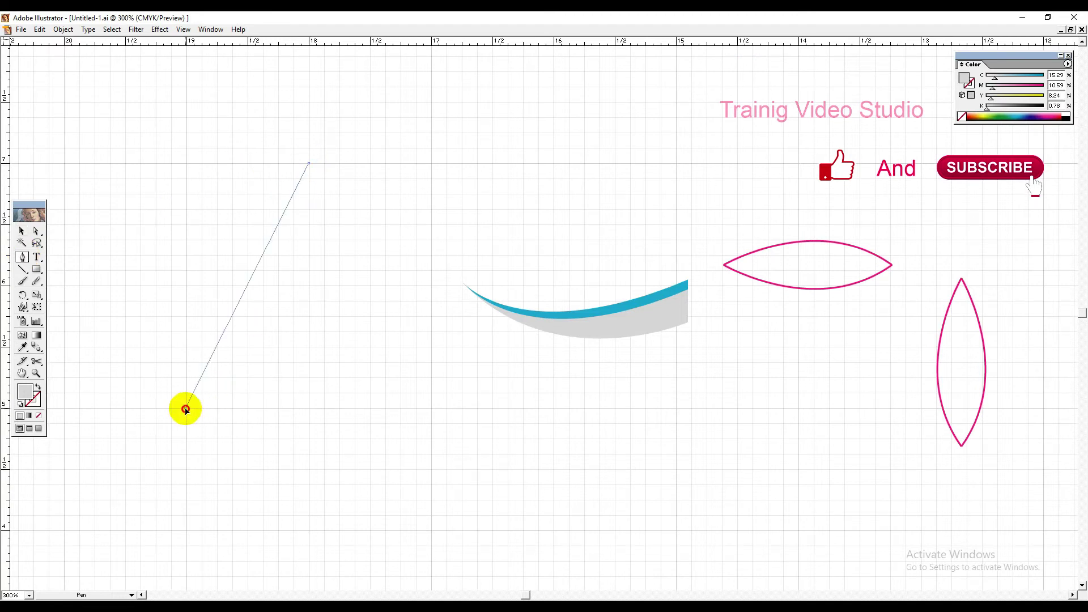
left_click(431, 408)
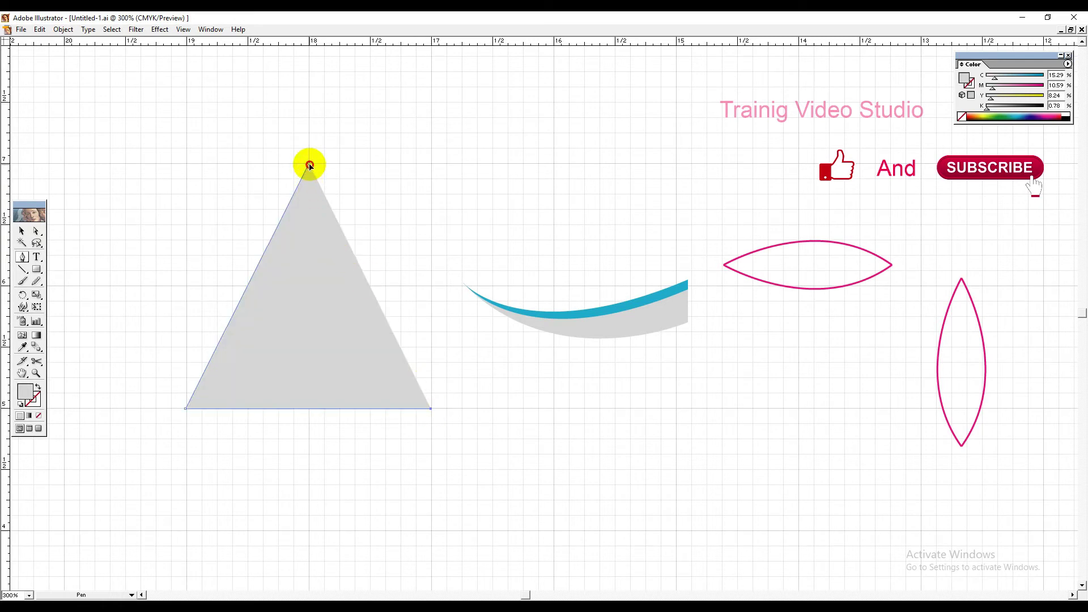
left_click(309, 164)
Duplicate the grey triangle about 1/4 in to the right, overlapping the original, and select the front copy.
left_click(22, 231)
left_click_drag(266, 328, 299, 328)
left_click_drag(230, 103, 369, 362)
left_click(403, 96)
left_click(366, 268)
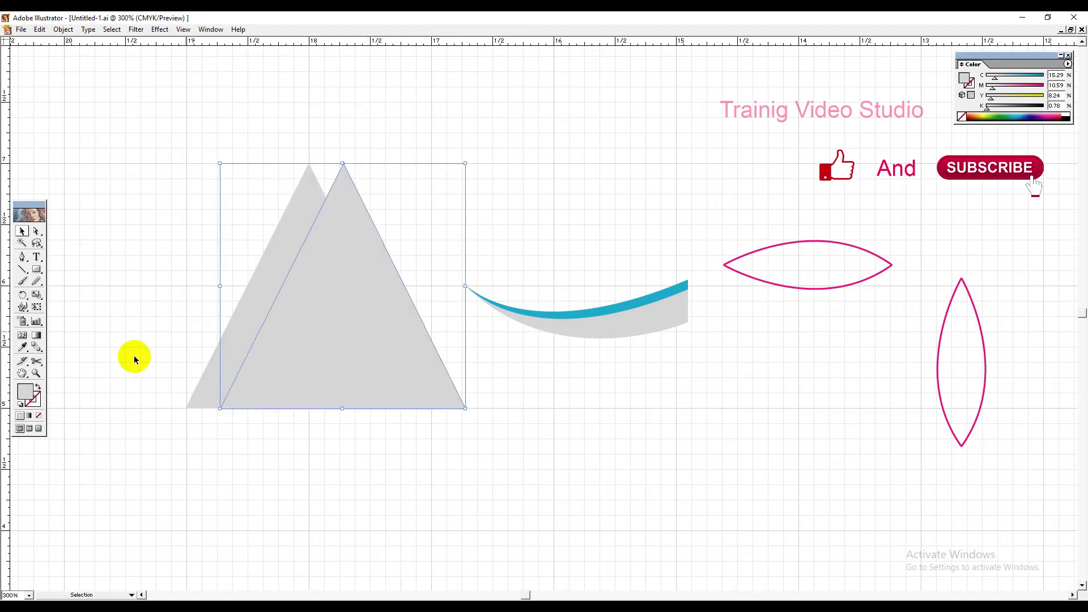
Change the front triangle's fill to a light cyan blue and deselect it.
double_click(30, 398)
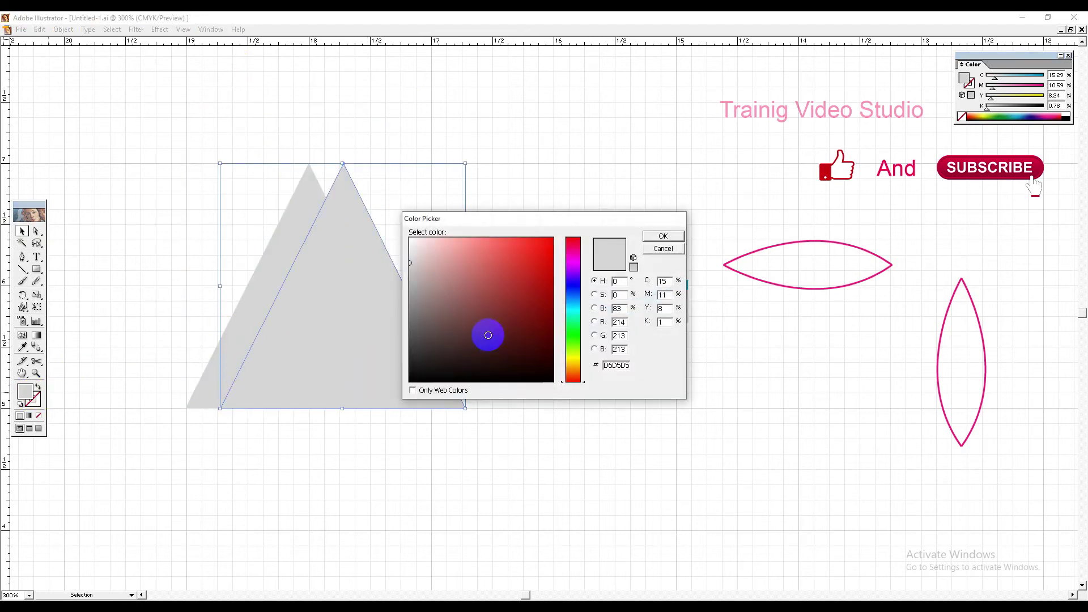
left_click(573, 310)
left_click(497, 239)
left_click(663, 236)
left_click(502, 101)
left_click_drag(258, 149, 393, 201)
left_click(518, 115)
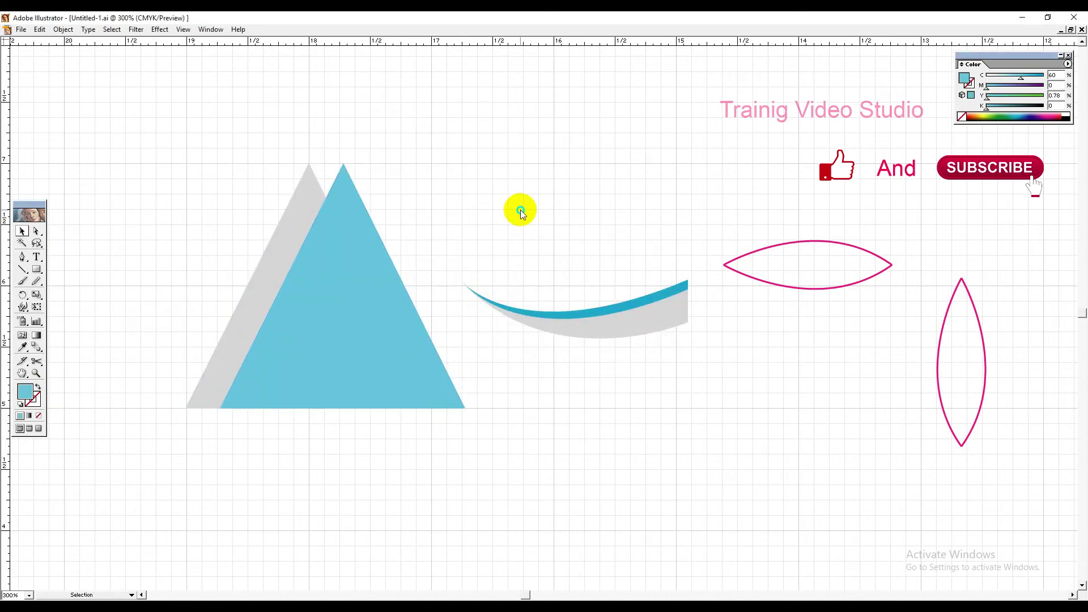
Hide the document grid with nothing selected.
right_click(520, 210)
left_click(560, 280)
left_click_drag(257, 138, 365, 183)
Average the apex anchor points of the grey and blue triangles along both axes so the peaks coincide, and deselect.
left_click(36, 231)
left_click_drag(146, 129, 396, 186)
left_click_drag(272, 141, 395, 181)
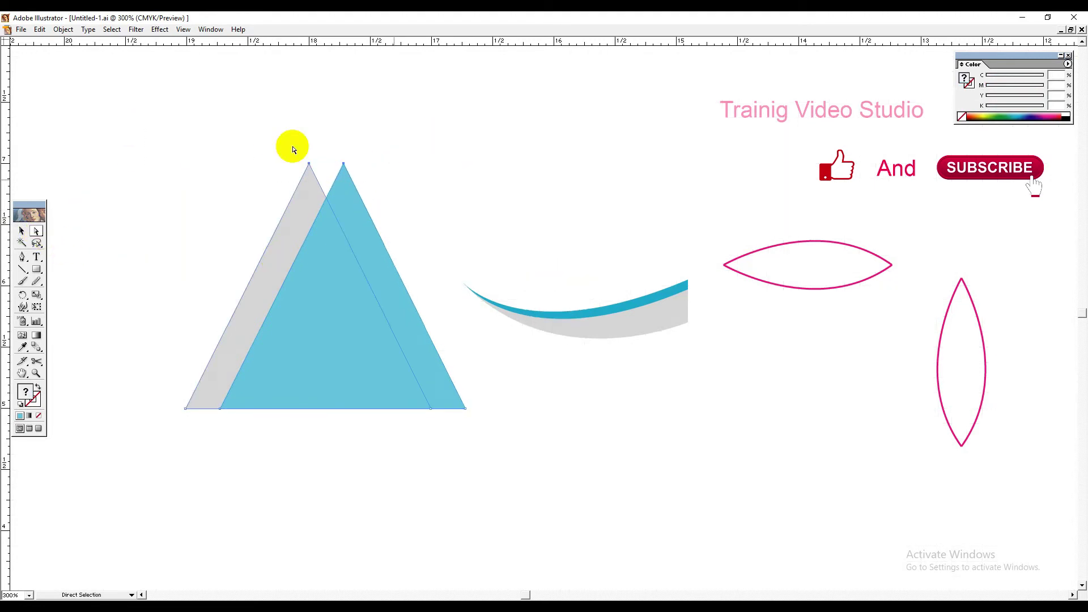
left_click(62, 31)
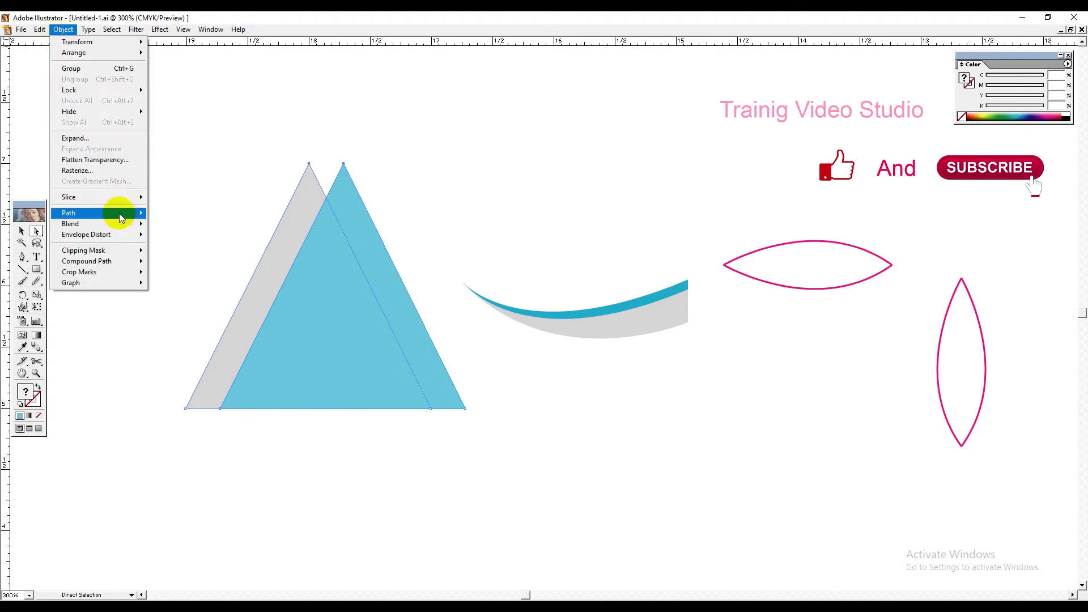
mouse_move(122, 219)
left_click(238, 223)
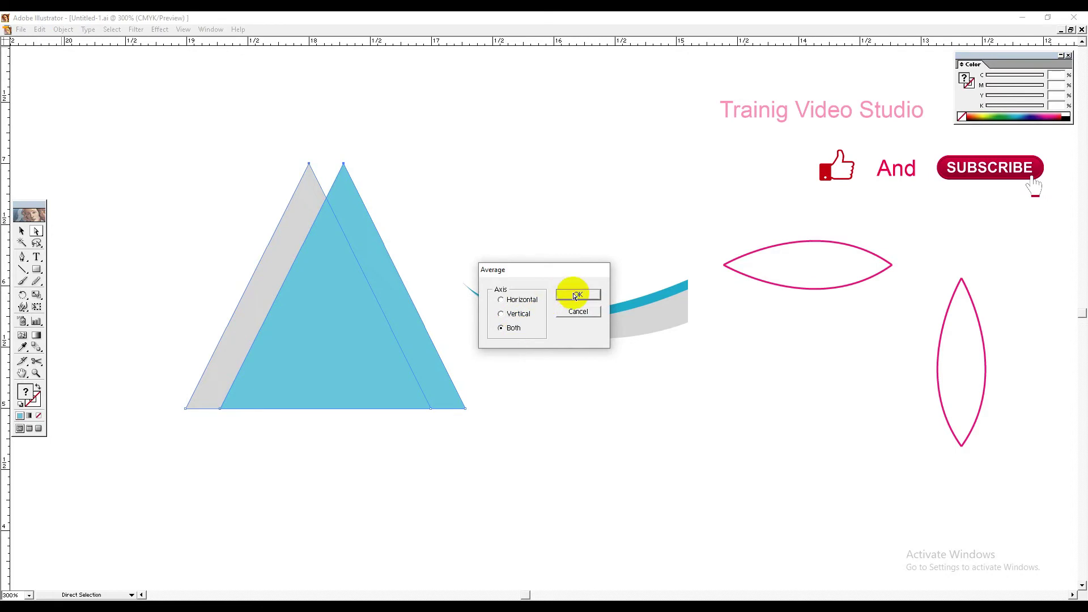
left_click(575, 296)
left_click(22, 231)
left_click(166, 163)
left_click(295, 276)
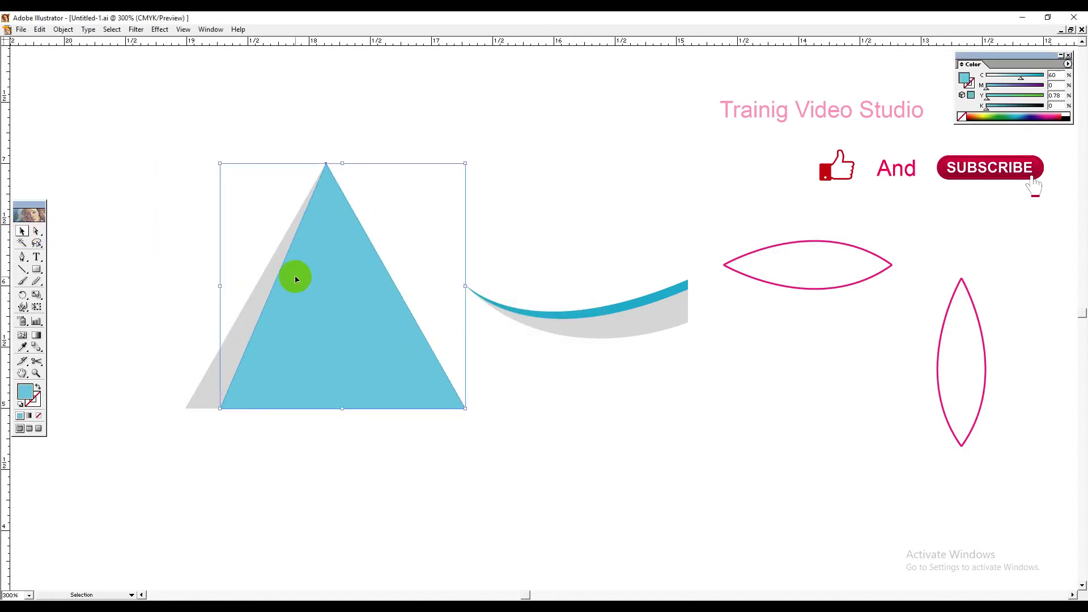
left_click(393, 149)
left_click_drag(391, 143, 281, 227)
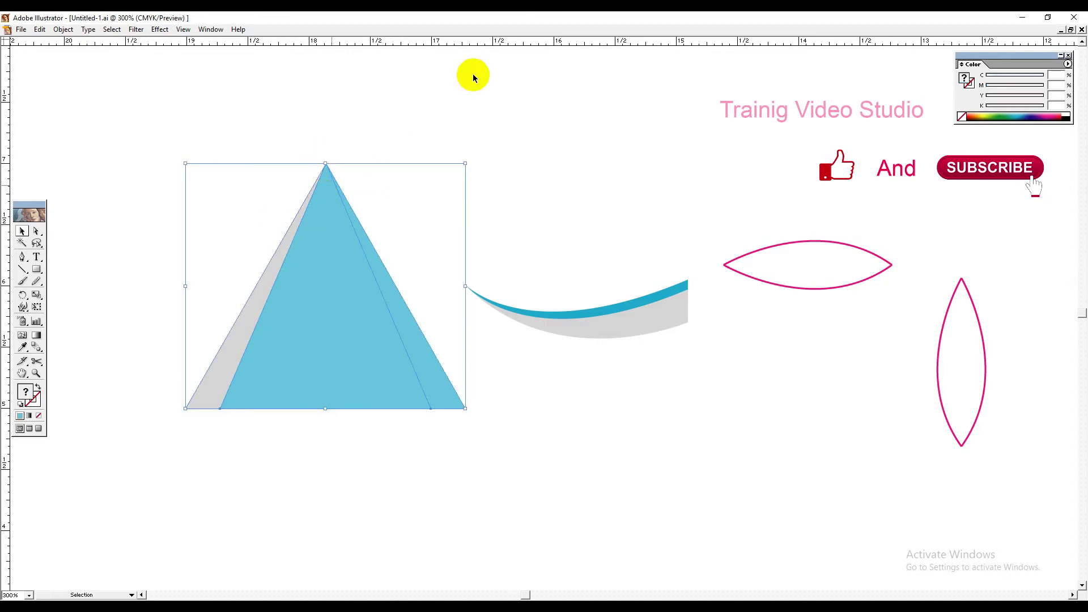
left_click(498, 116)
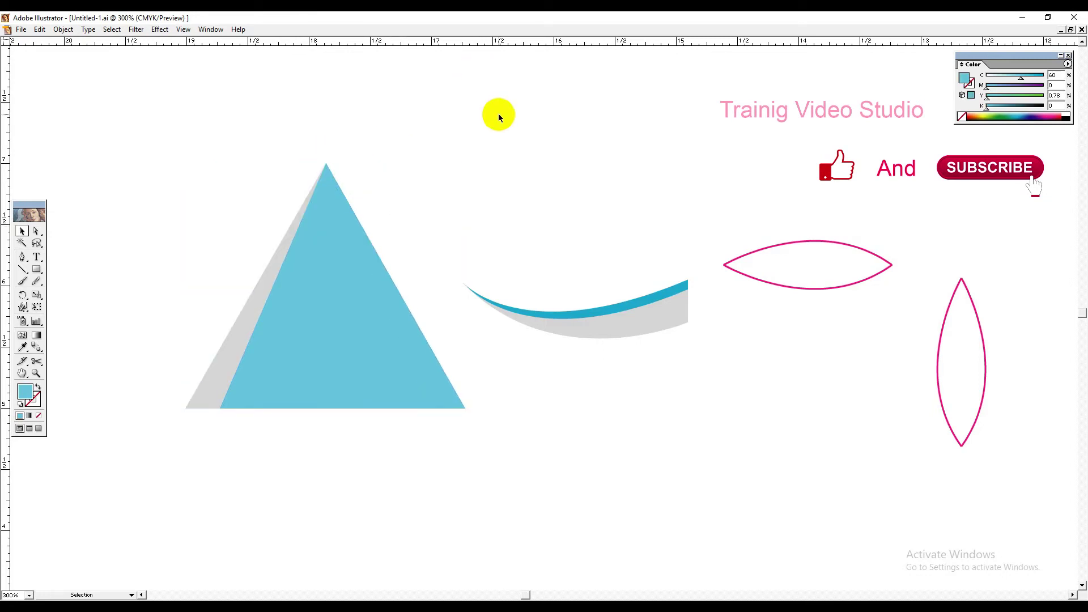
left_click(64, 30)
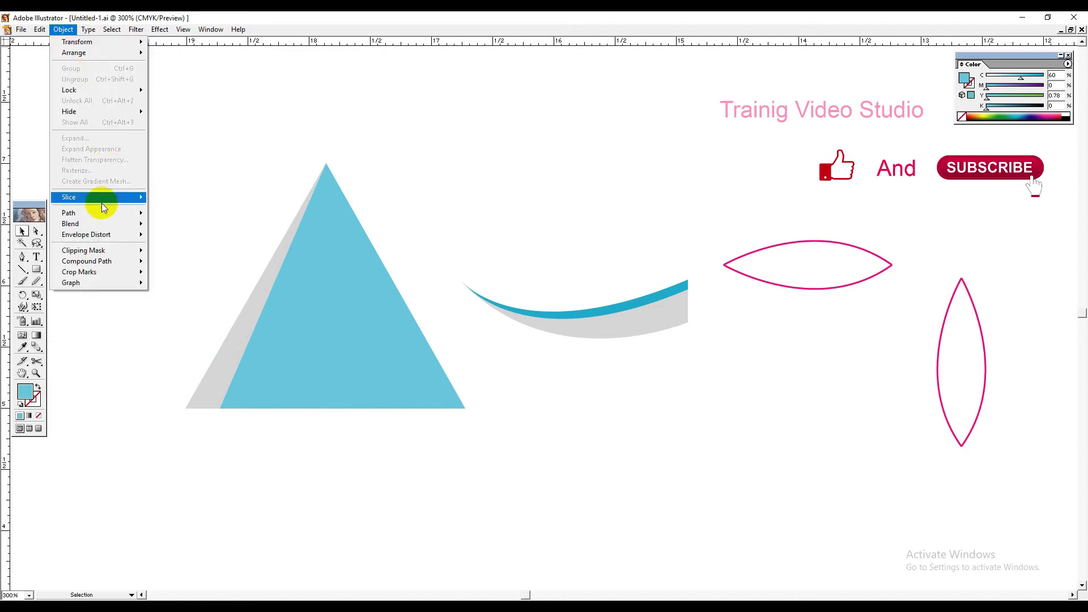
mouse_move(103, 216)
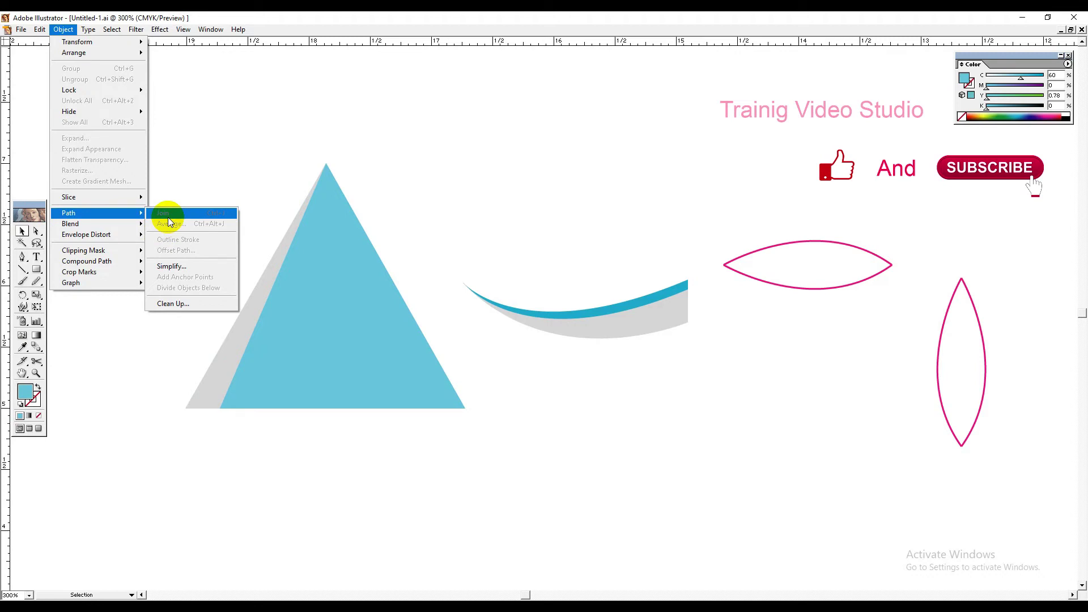
left_click(458, 210)
Move the vertical leaf's right curve away from its top tip and back again to meet the left curve.
left_click_drag(933, 254, 1001, 332)
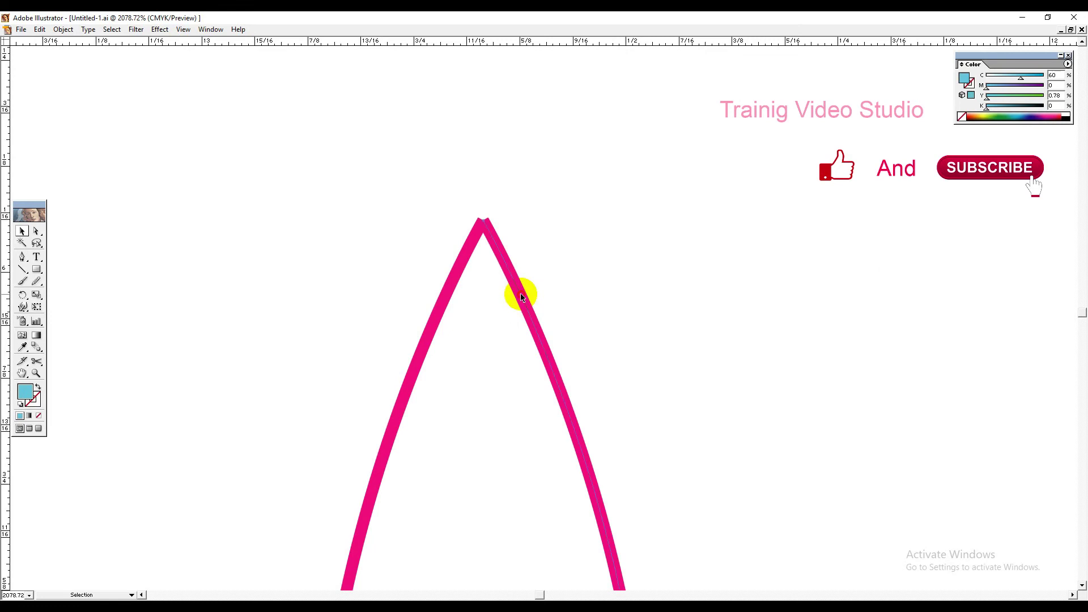
left_click_drag(520, 294, 642, 299)
left_click_drag(430, 189, 786, 305)
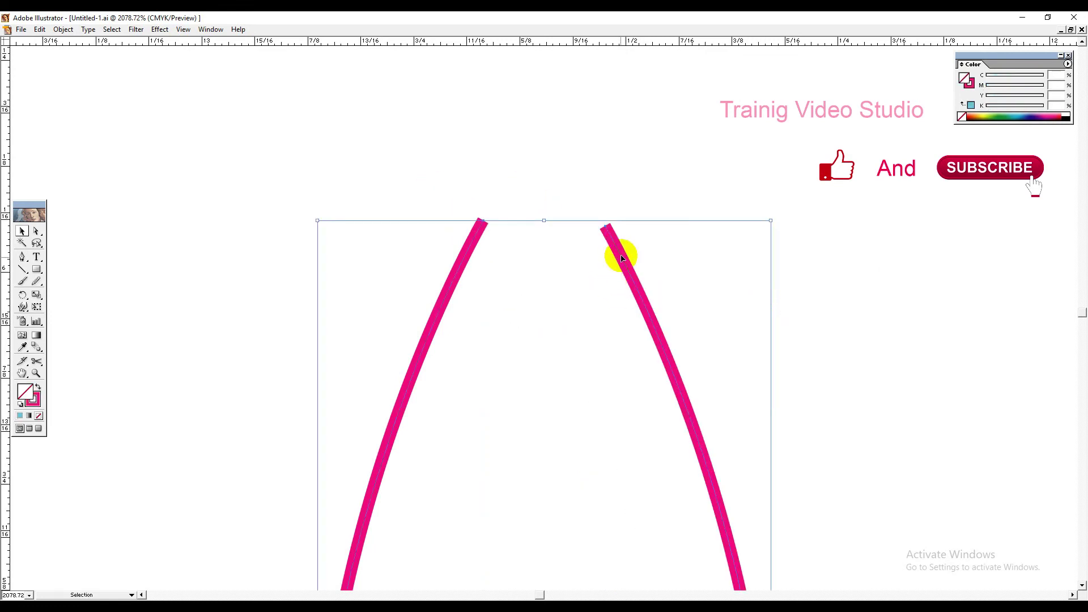
left_click(601, 179)
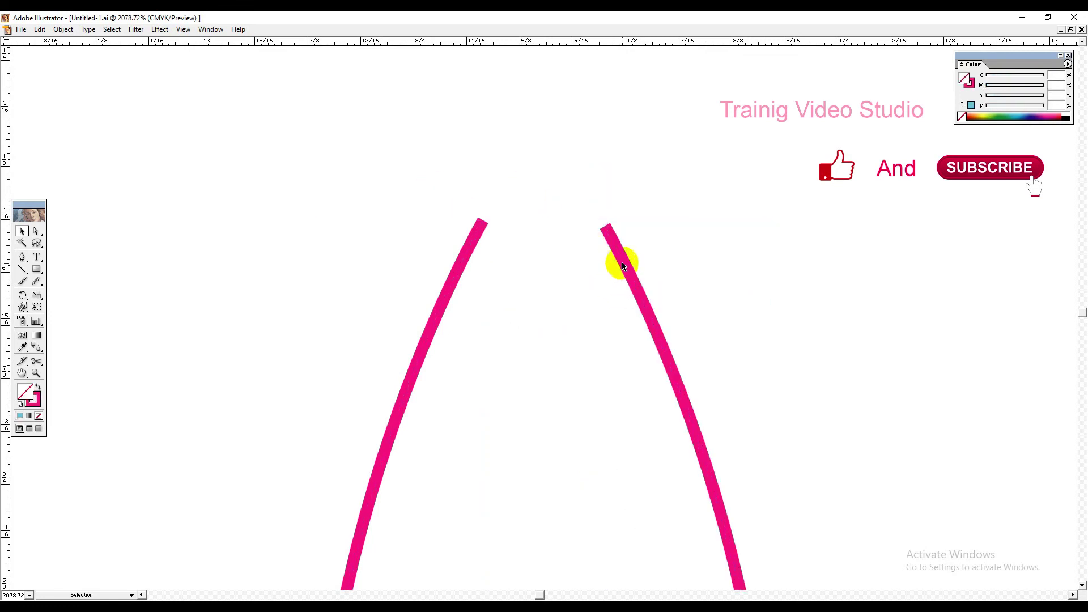
left_click_drag(625, 265, 506, 260)
Join the two open end points at the vertical leaf's top tip with the Join path command, and deselect.
left_click_drag(394, 197, 566, 299)
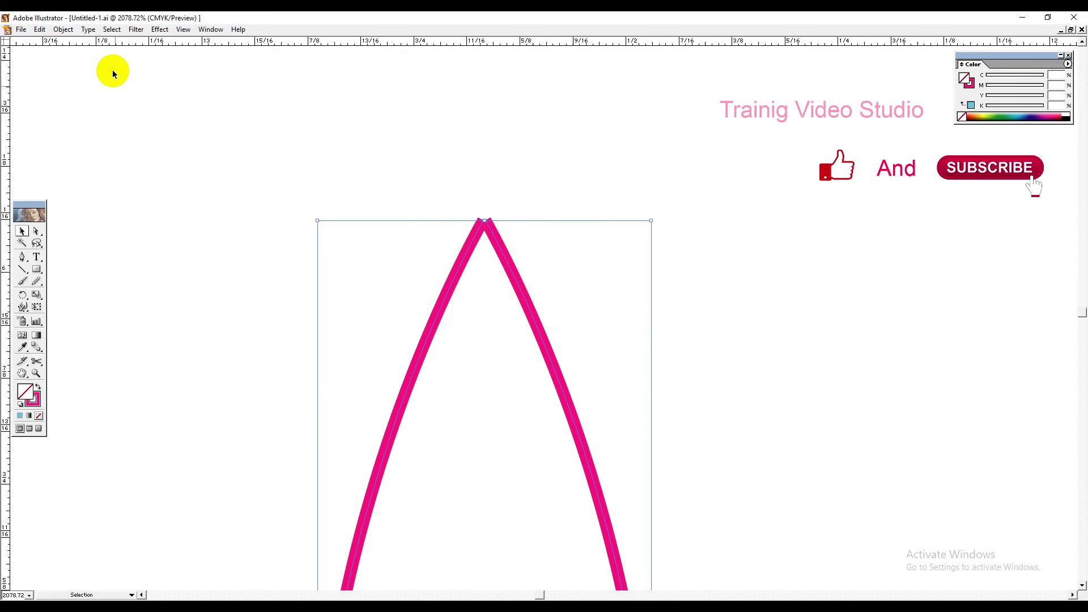
left_click(36, 231)
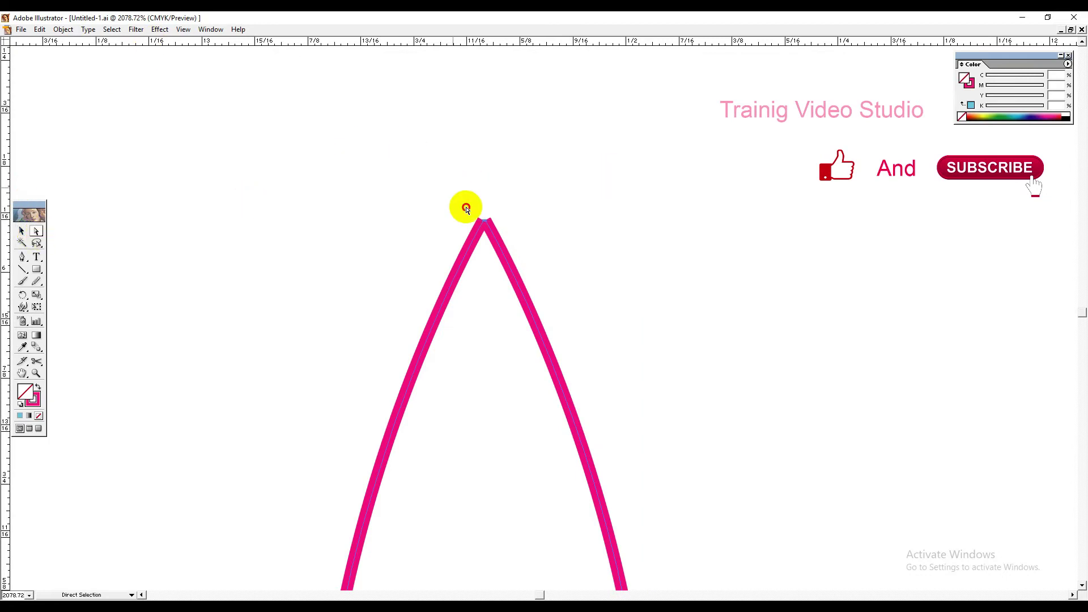
left_click(63, 29)
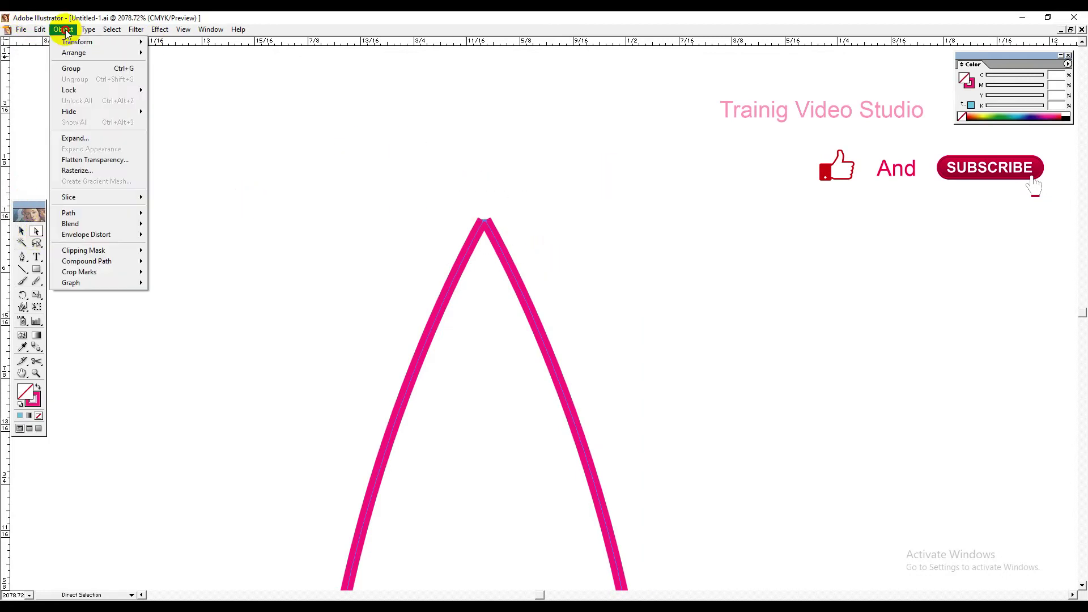
mouse_move(120, 213)
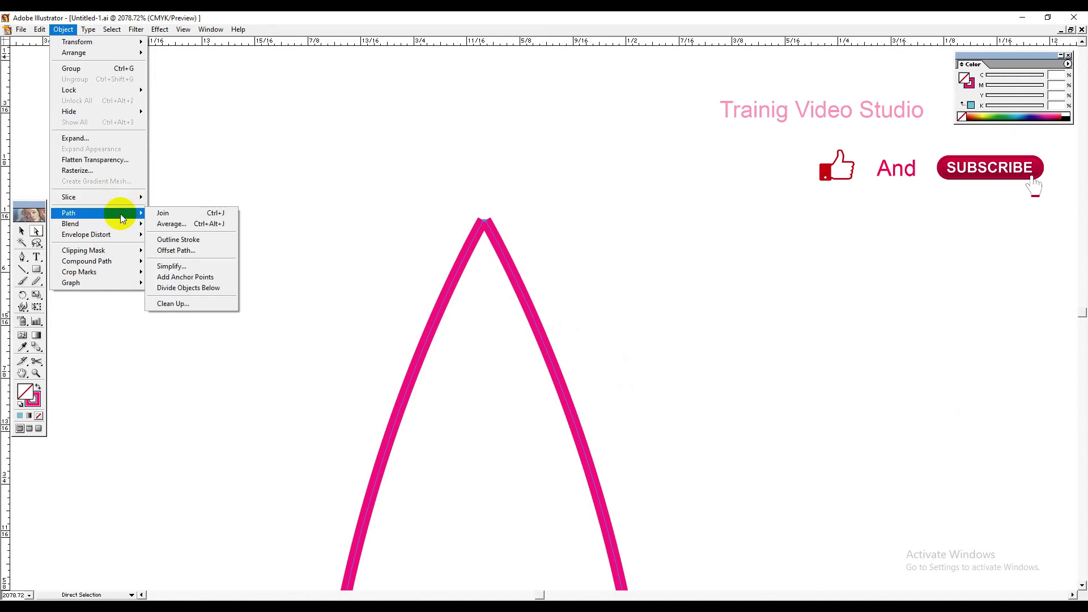
left_click(177, 218)
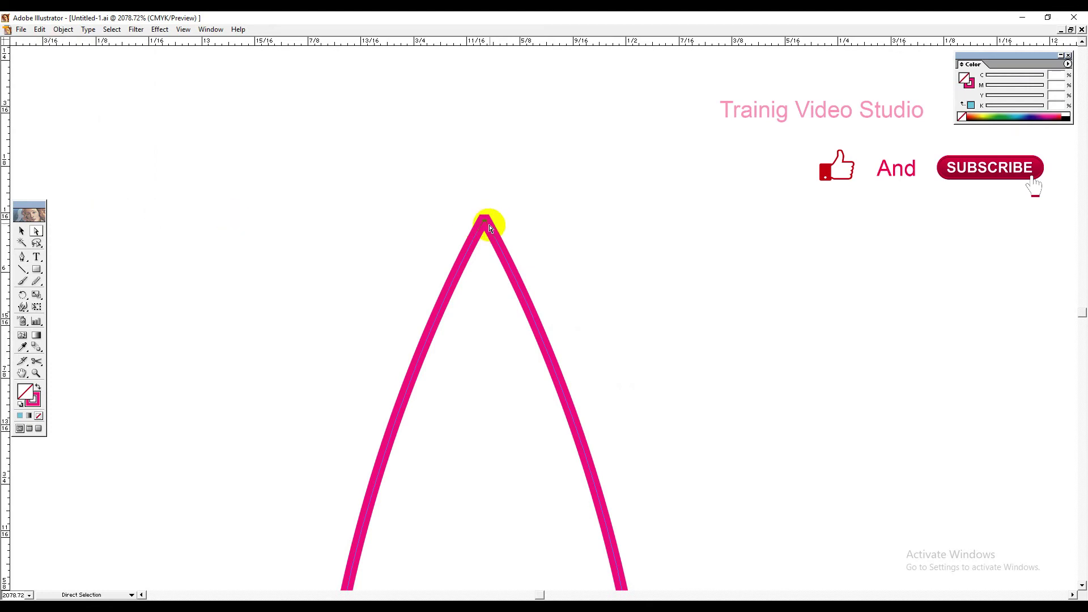
left_click(22, 232)
left_click(226, 204)
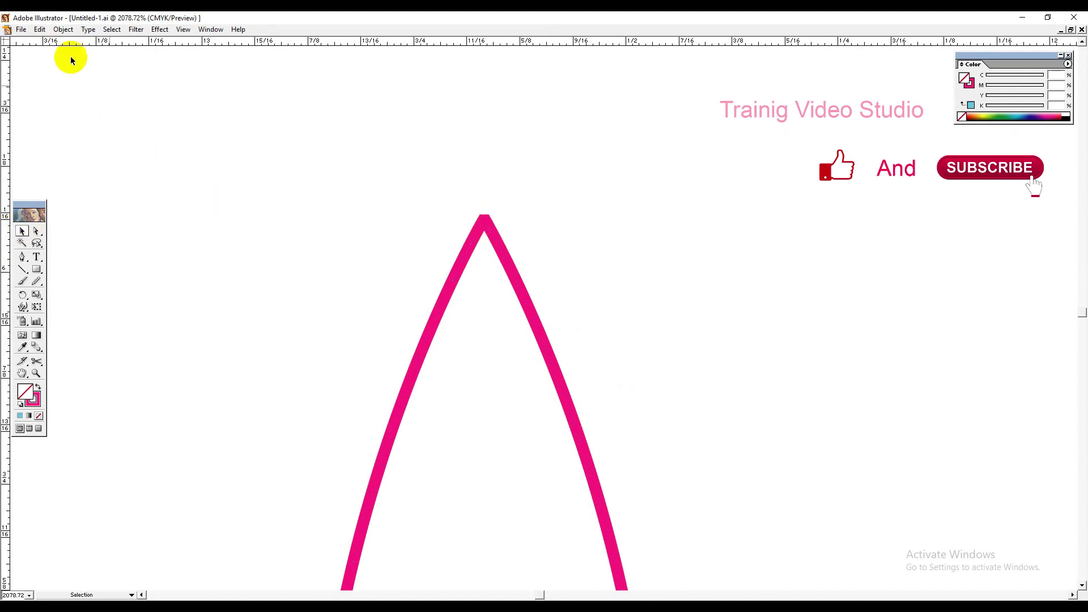
left_click(61, 30)
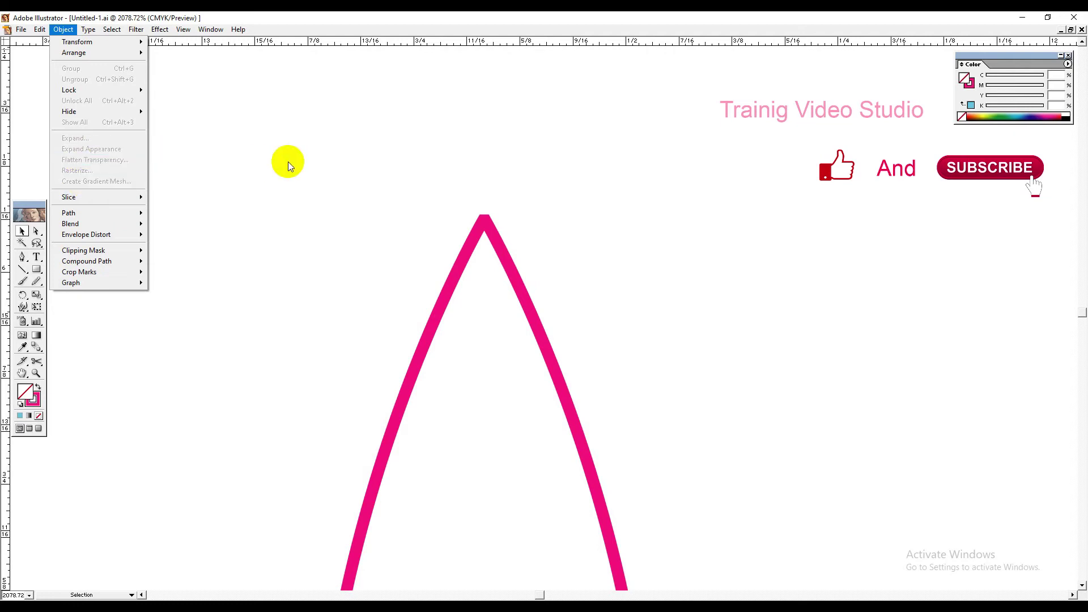
mouse_move(125, 206)
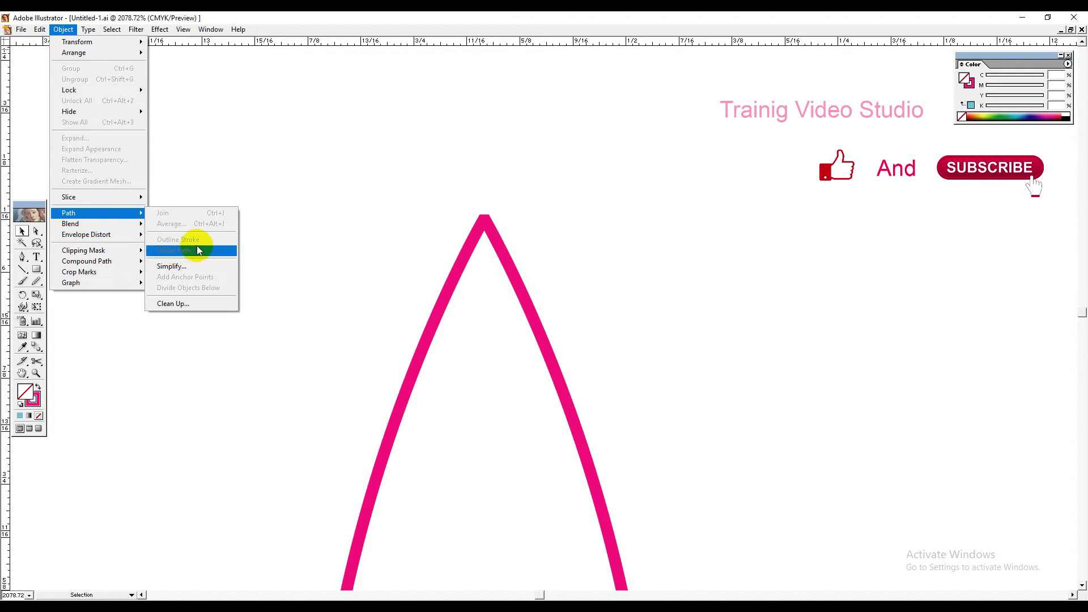
left_click(402, 151)
Use the Pen tool to draw a straight horizontal magenta line about 0.6 in long above the leaf's top tip.
left_click(21, 259)
left_click(167, 147)
left_click(693, 147)
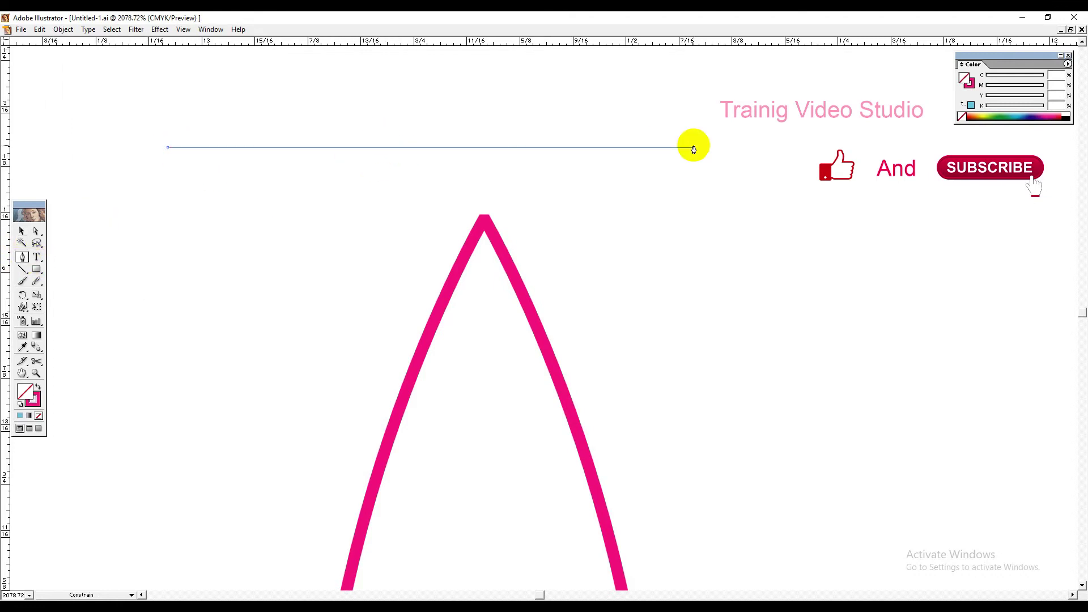
left_click(21, 231)
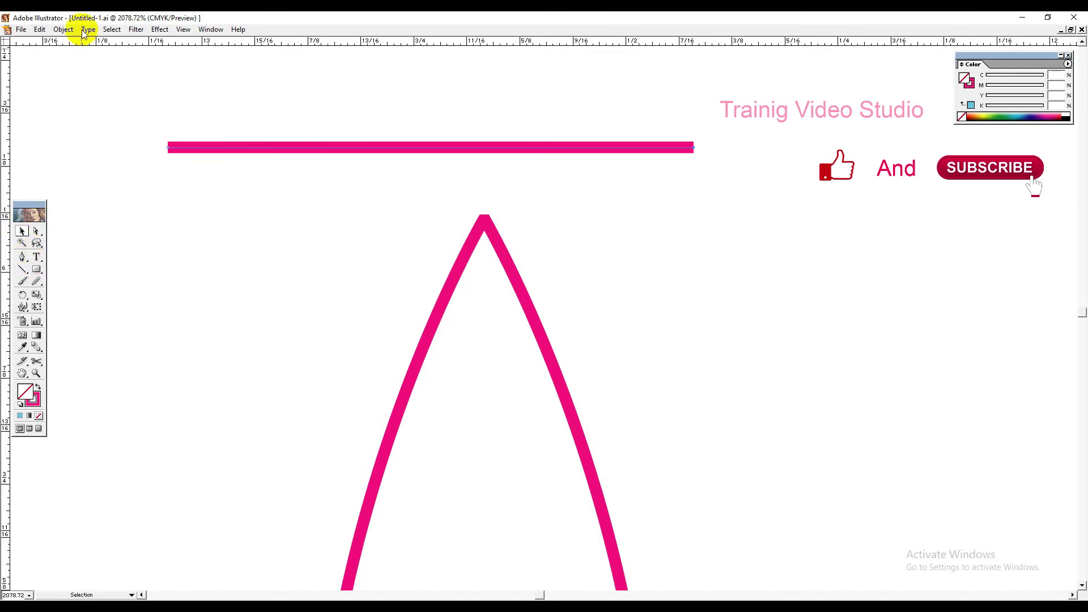
Convert the horizontal line's stroke into a filled shape with Outline Stroke, and deselect it.
left_click(63, 30)
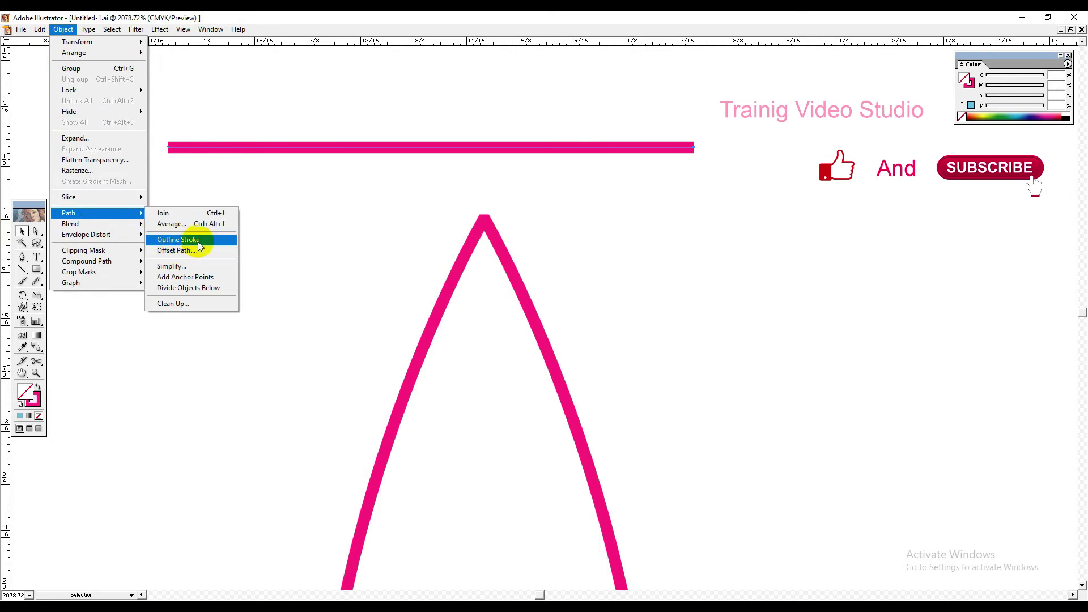
left_click(198, 241)
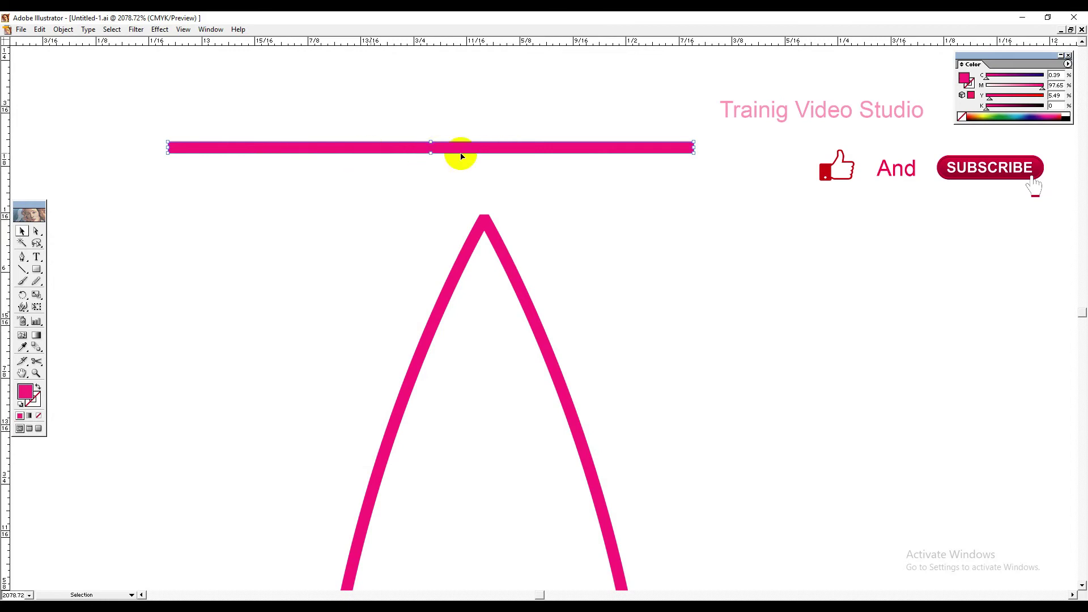
left_click(304, 174)
Swap the fill and stroke of the outlined horizontal bar, leaving the bar selected.
left_click_drag(286, 108, 319, 180)
key("shift+x")
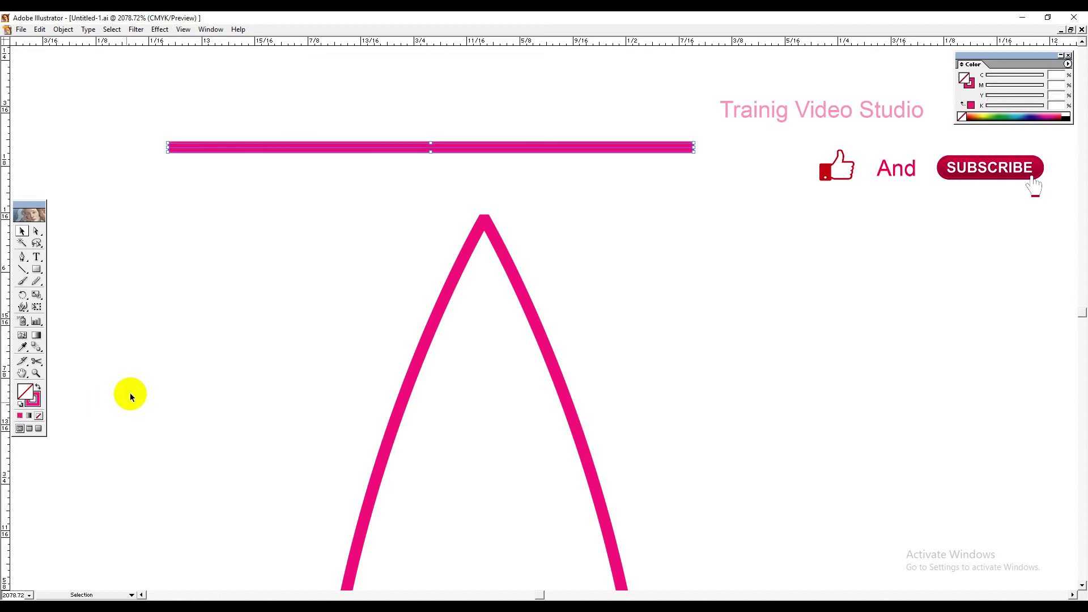
left_click(158, 361)
left_click_drag(130, 97, 238, 178)
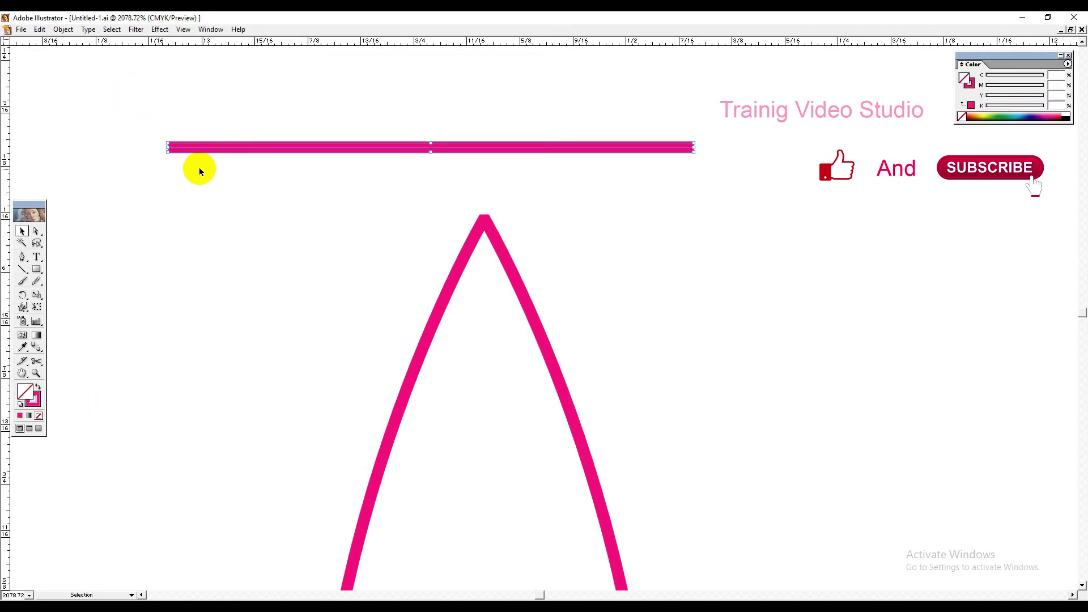
Change the horizontal bar's stroke colour to teal blue (C 88.63, M 0, Y 16.08, K 0).
left_click(34, 400)
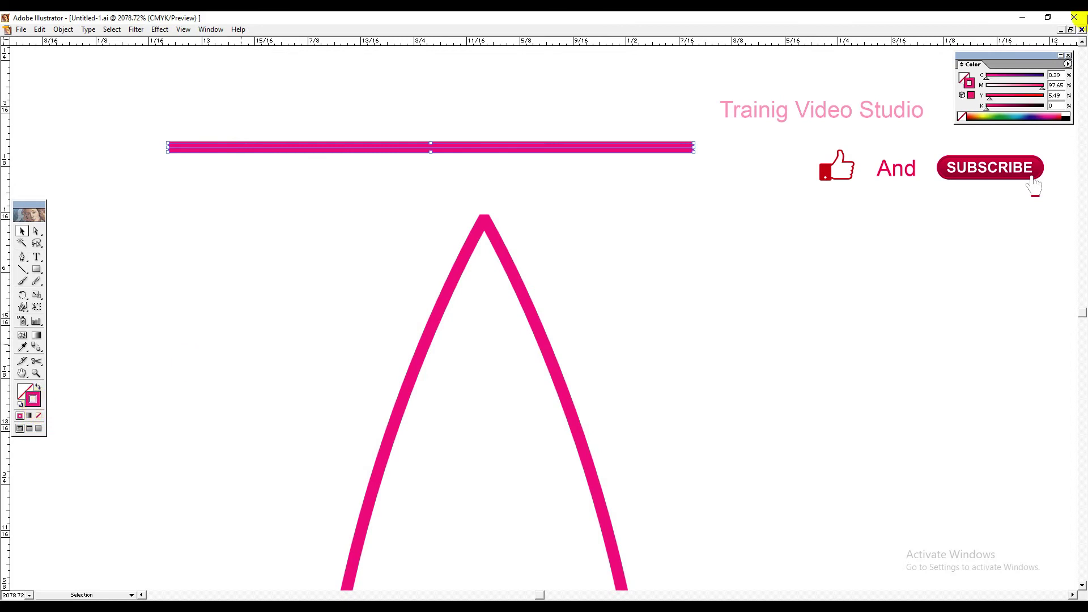
left_click(997, 115)
left_click(1012, 116)
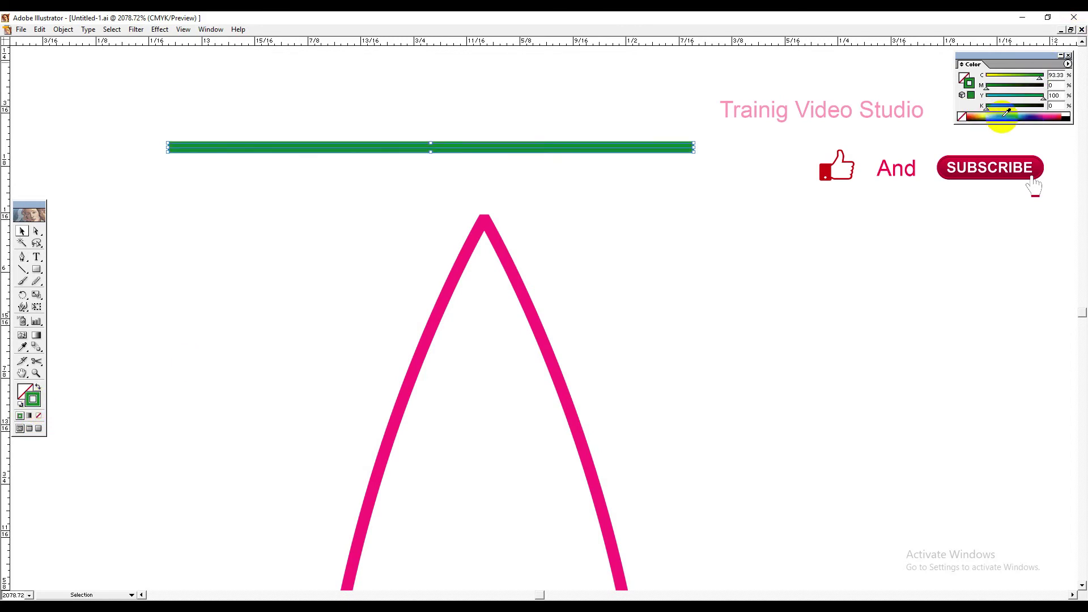
left_click(1015, 117)
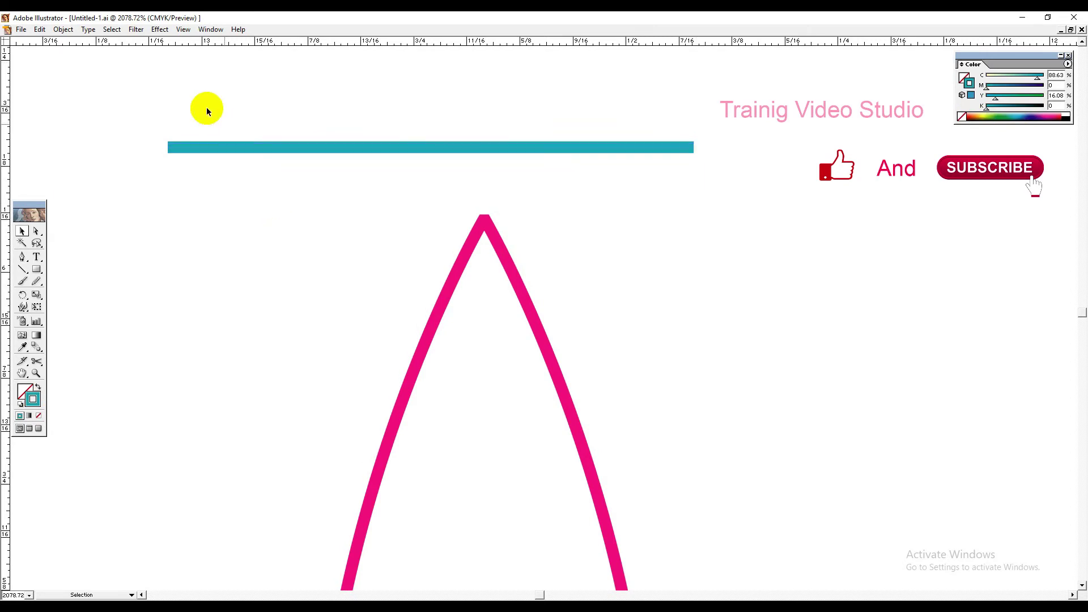
Convert the teal horizontal bar's stroke into a filled shape with Outline Stroke.
left_click(59, 33)
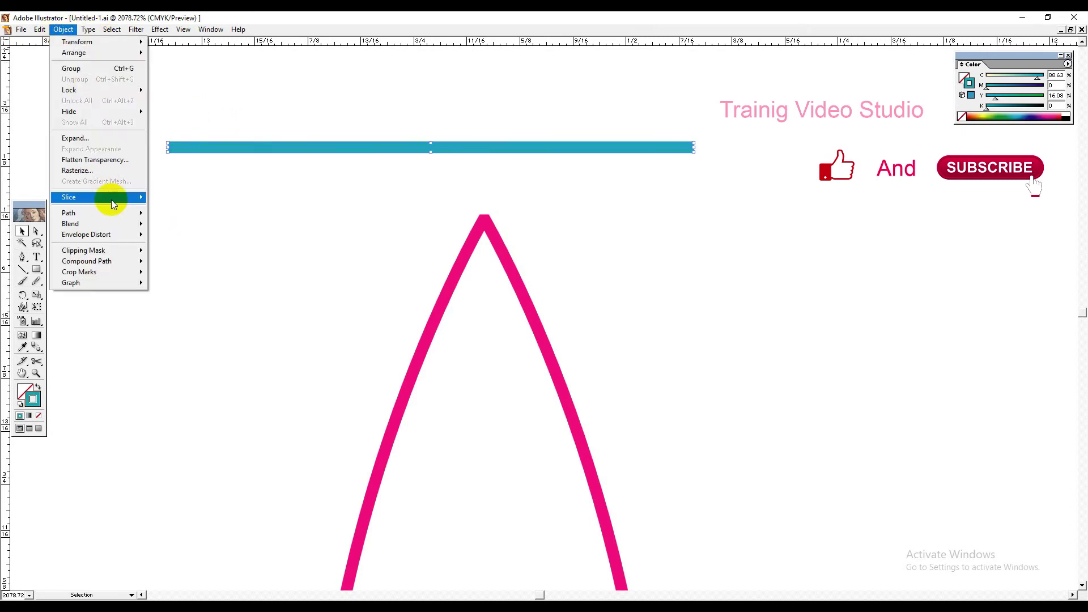
mouse_move(110, 212)
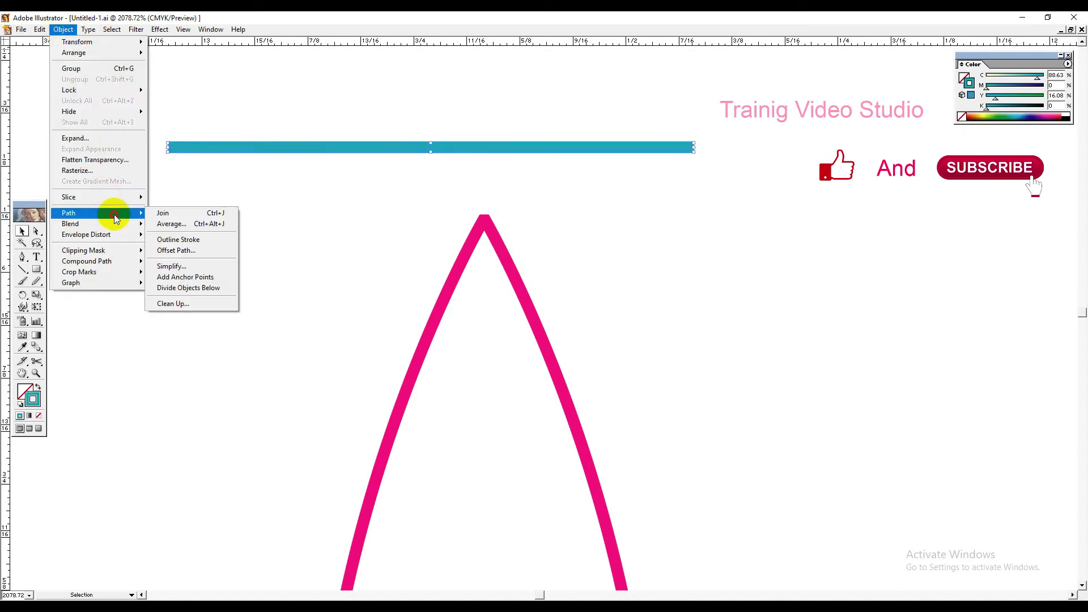
left_click(208, 239)
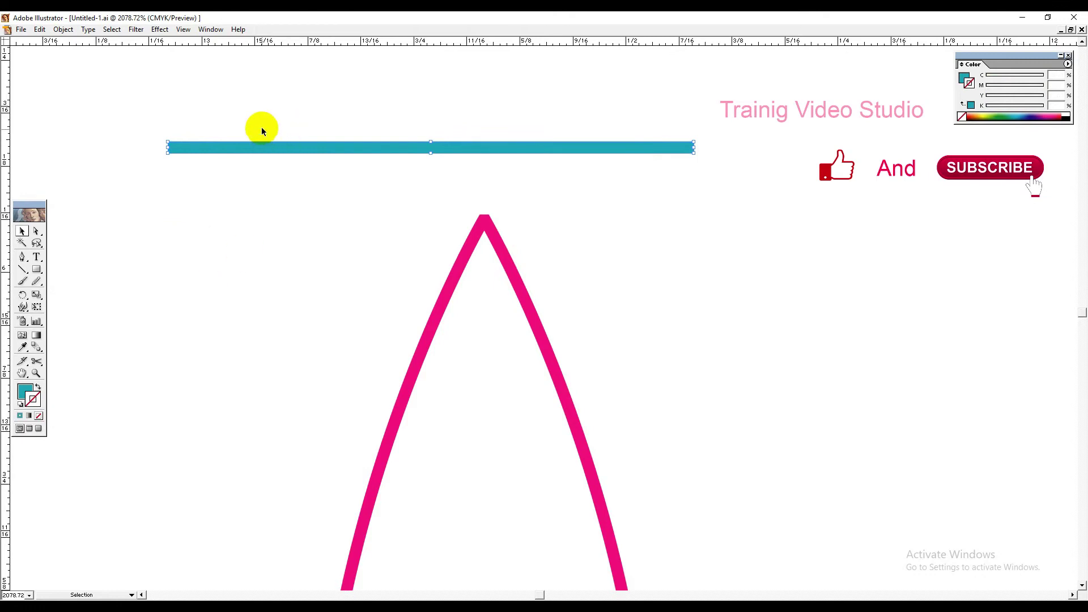
Change the outlined horizontal bar's fill colour to green (C 48.24, M 0, Y 97.65, K 0), leaving the bar selected.
left_click(26, 392)
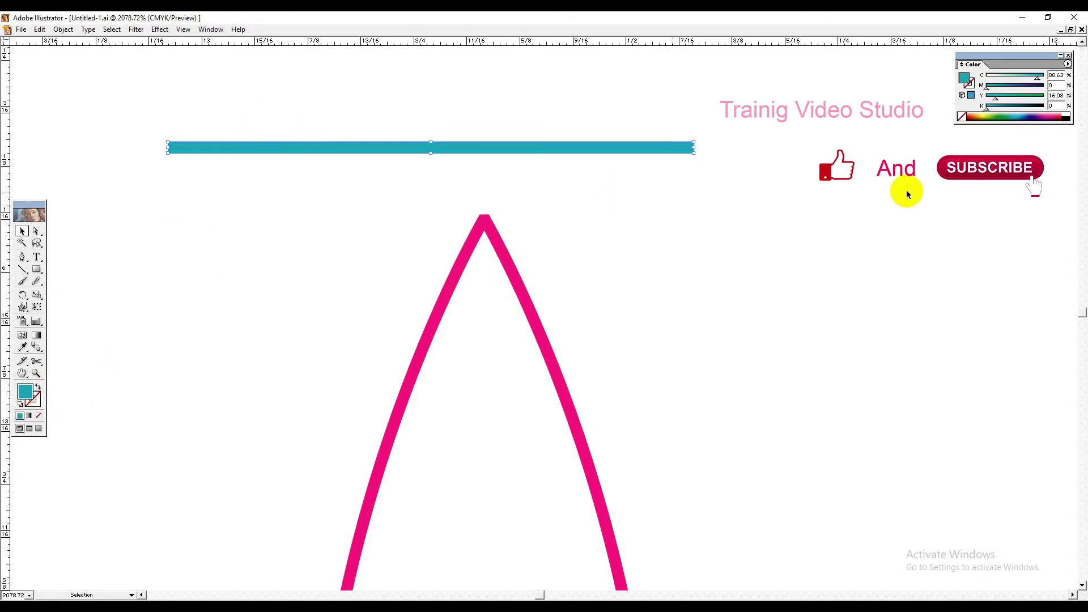
left_click(999, 115)
left_click(986, 115)
left_click(89, 115)
left_click_drag(116, 96, 224, 185)
left_click(64, 29)
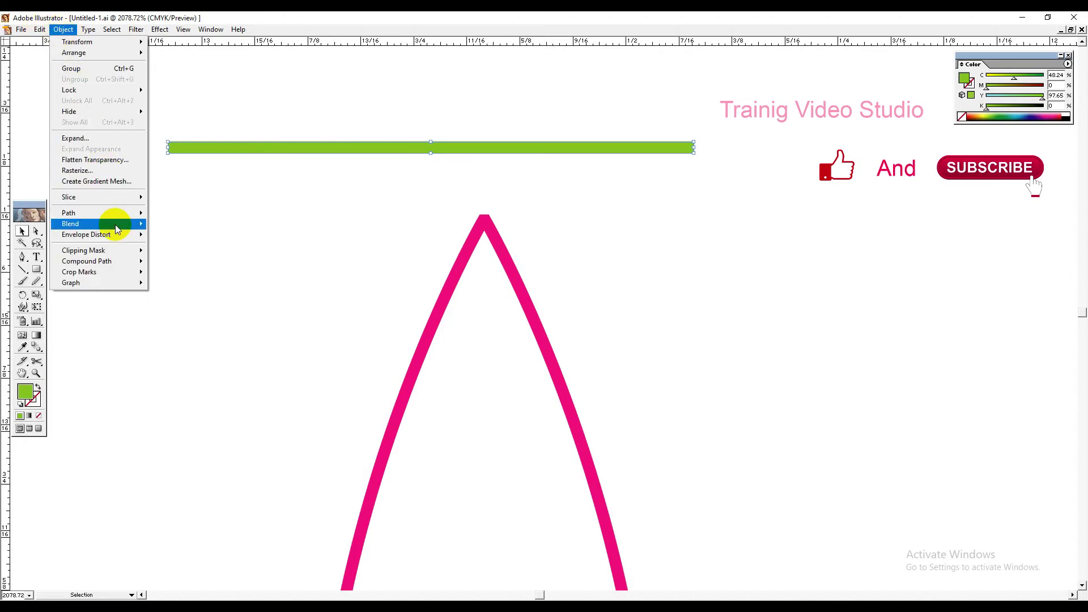
mouse_move(117, 217)
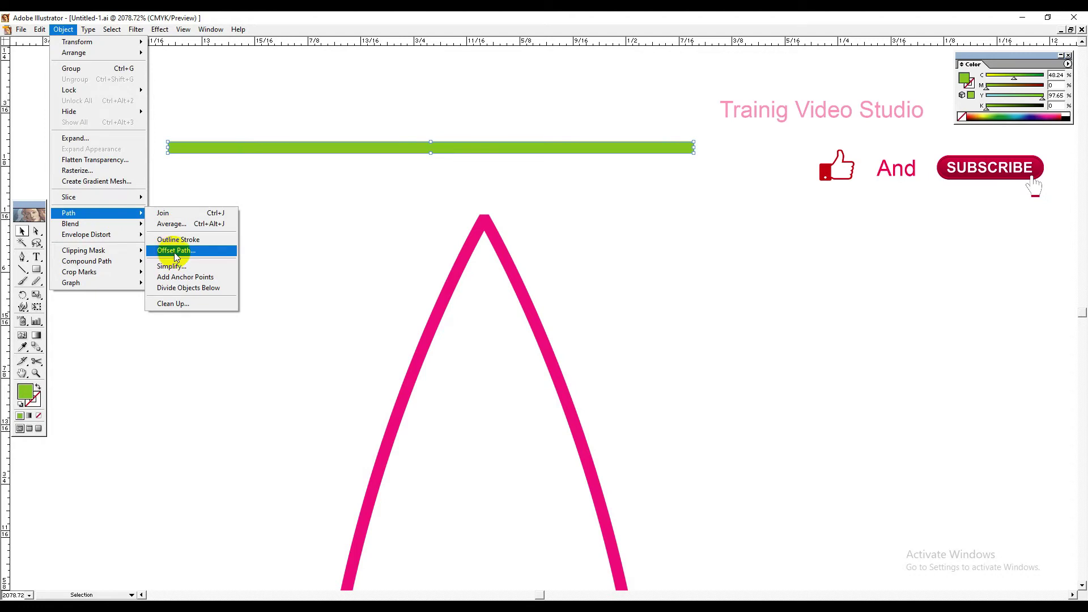
left_click(175, 252)
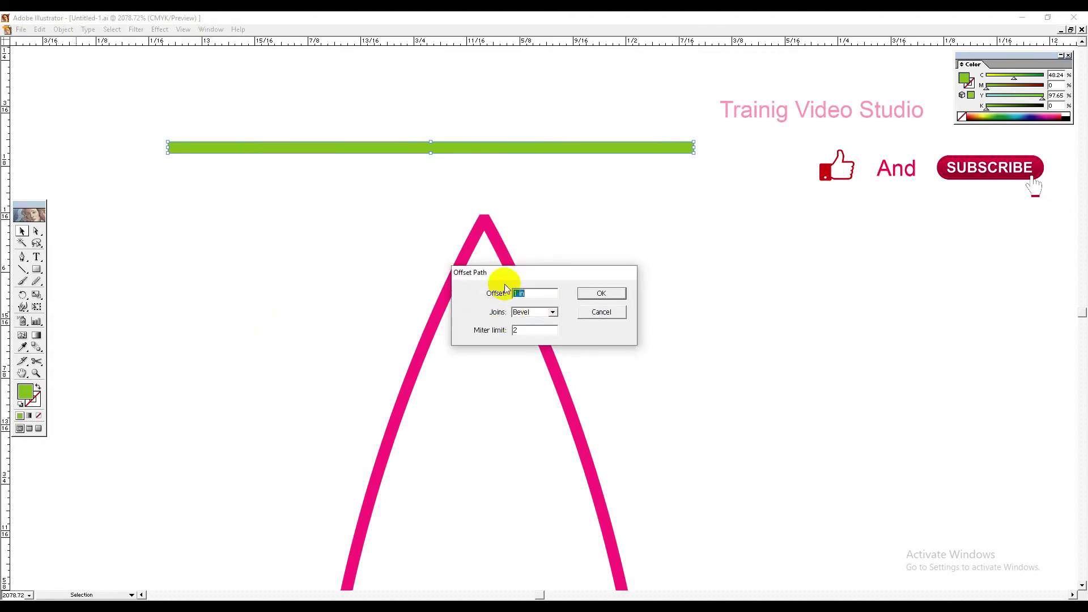
left_click(601, 311)
left_click(335, 250)
Directly select the two open endpoints at the vertical leaf's bottom tip and connect them with Join.
key("h")
left_click_drag(258, 294, 503, 253)
key("v")
left_click(508, 302, "ctrl+alt")
left_click(481, 319, "ctrl+alt")
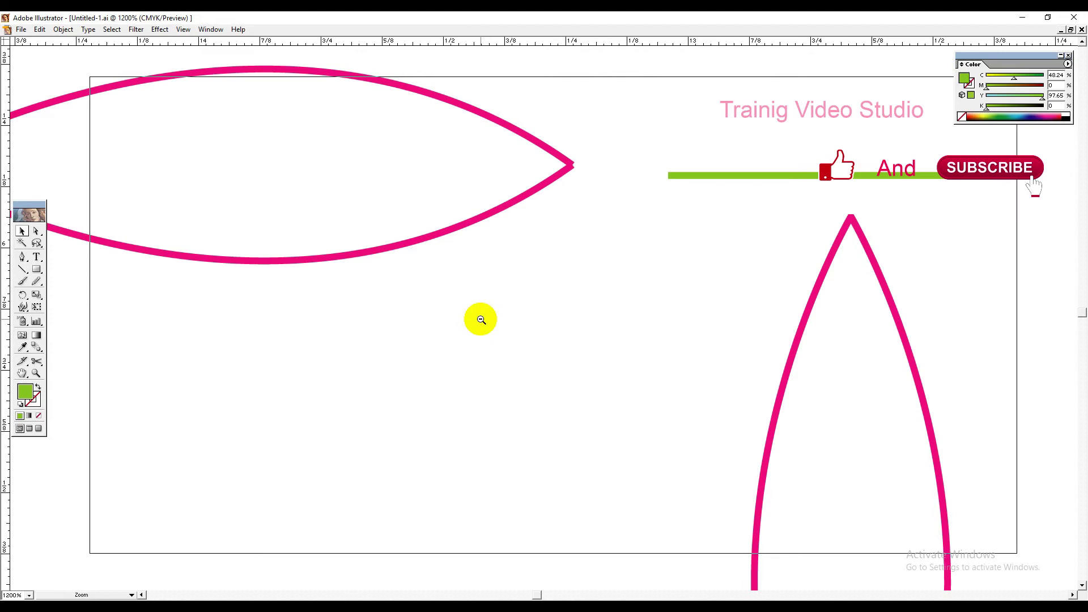
left_click_drag(423, 356, 409, 192)
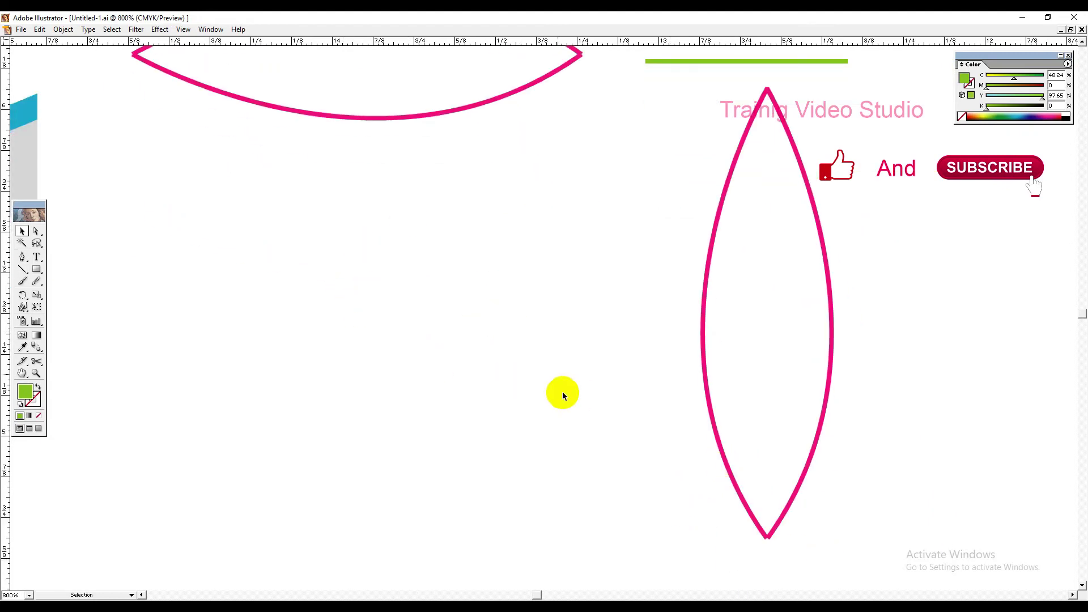
left_click_drag(748, 403, 653, 349)
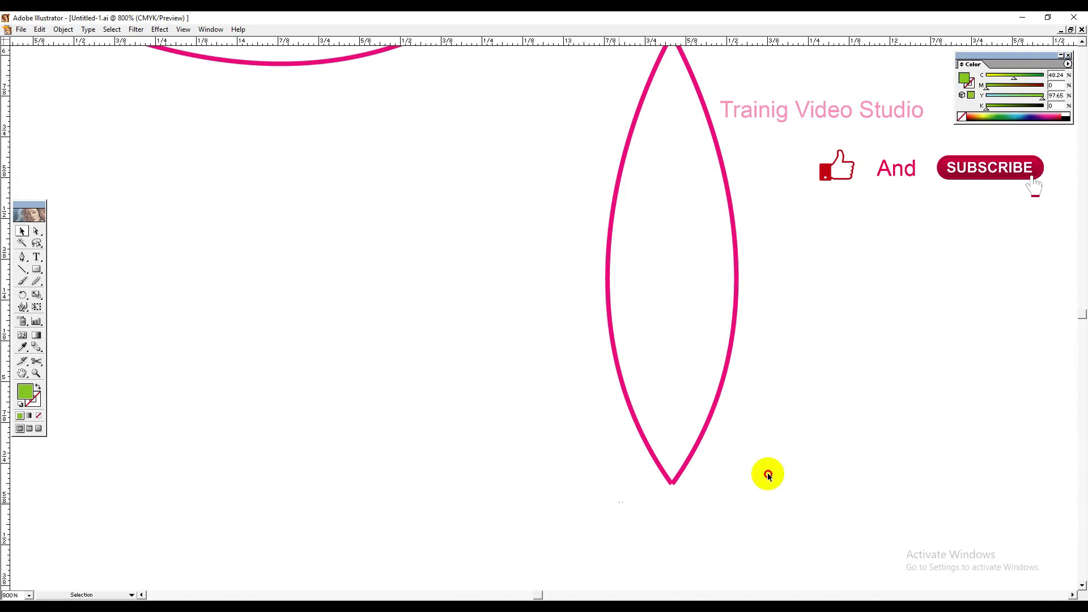
left_click_drag(767, 473, 636, 460)
left_click(37, 231)
left_click_drag(642, 532, 731, 477)
left_click(63, 29)
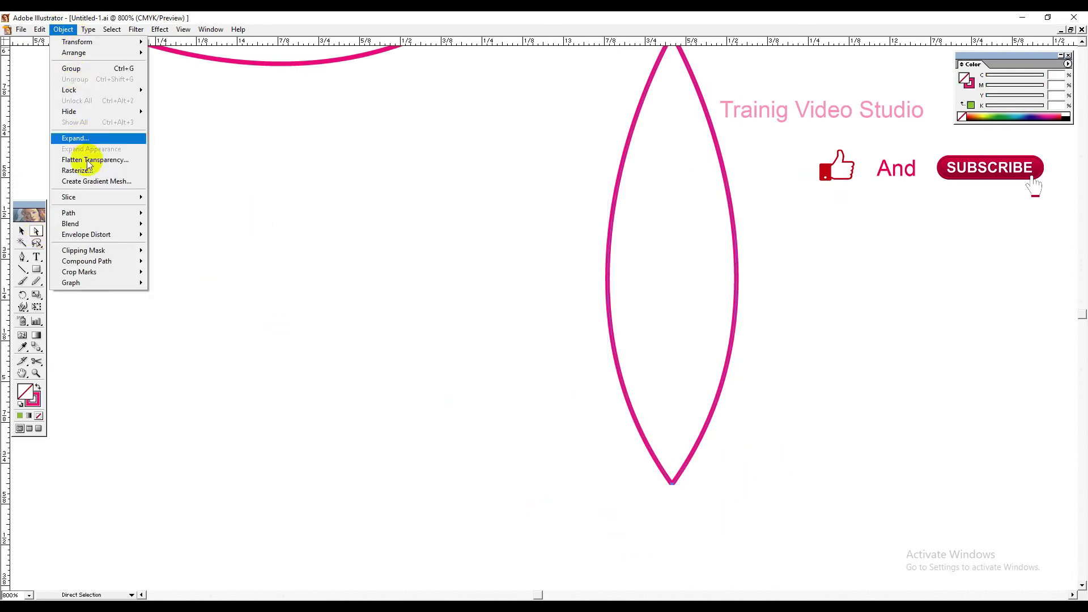
mouse_move(73, 213)
left_click(182, 214)
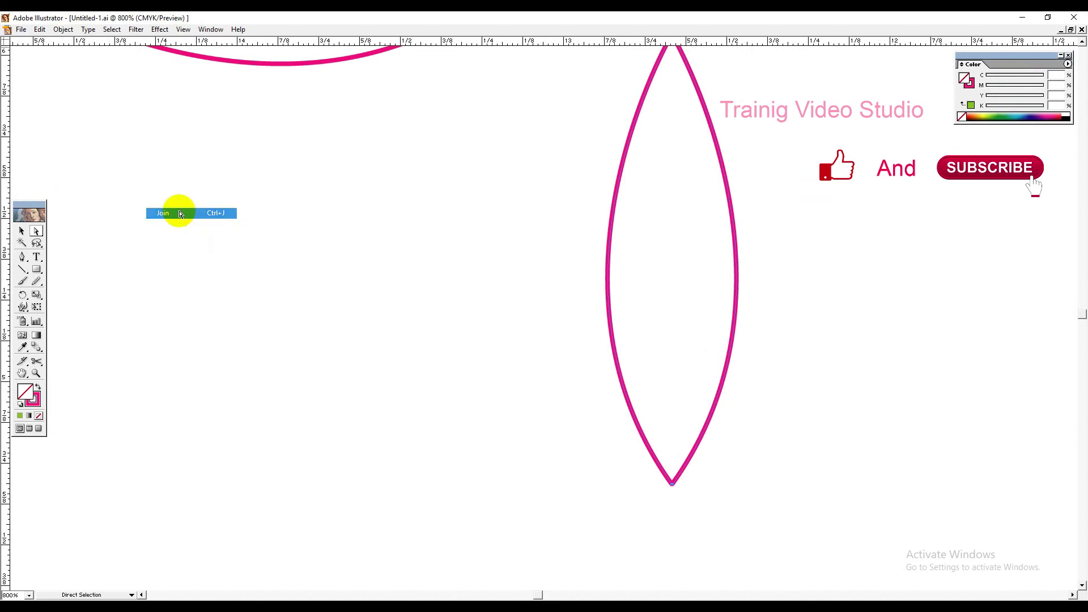
Select the whole vertical leaf and move it about 0.9 in to the right, clear of the green bar.
left_click(21, 231)
left_click_drag(826, 236, 700, 292)
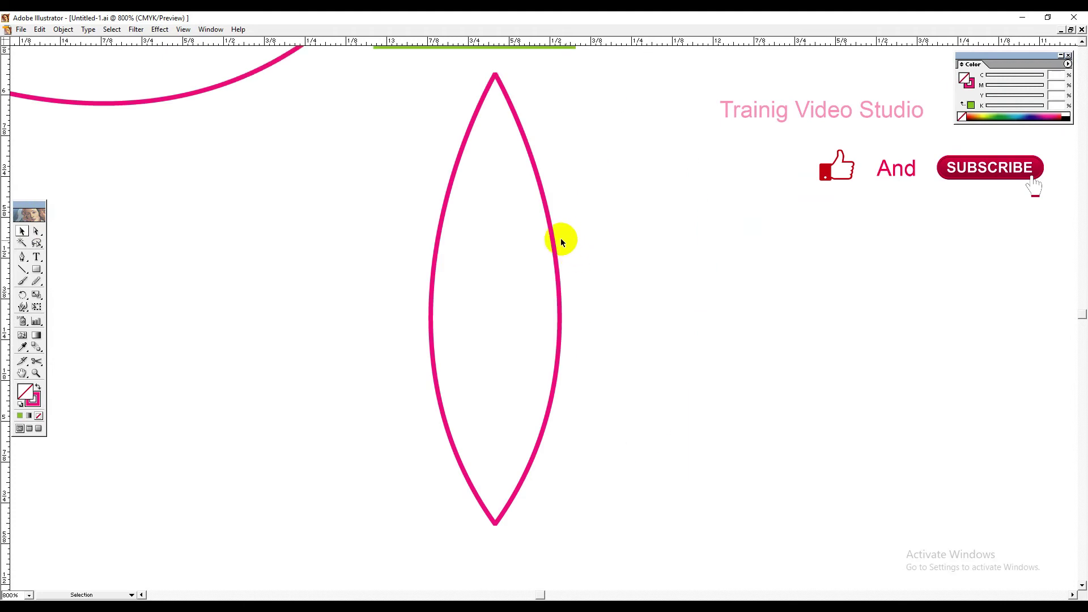
left_click_drag(631, 166, 476, 309)
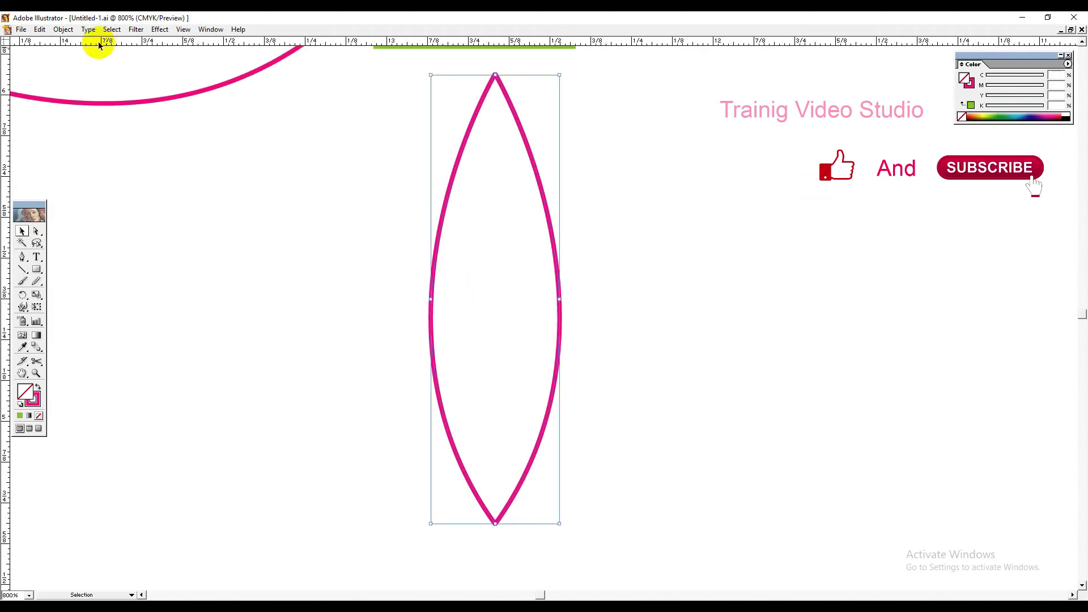
key("z")
left_click(506, 258, "alt")
left_click(507, 258, "alt")
left_click_drag(487, 260, 391, 94)
left_click_drag(499, 197, 642, 221)
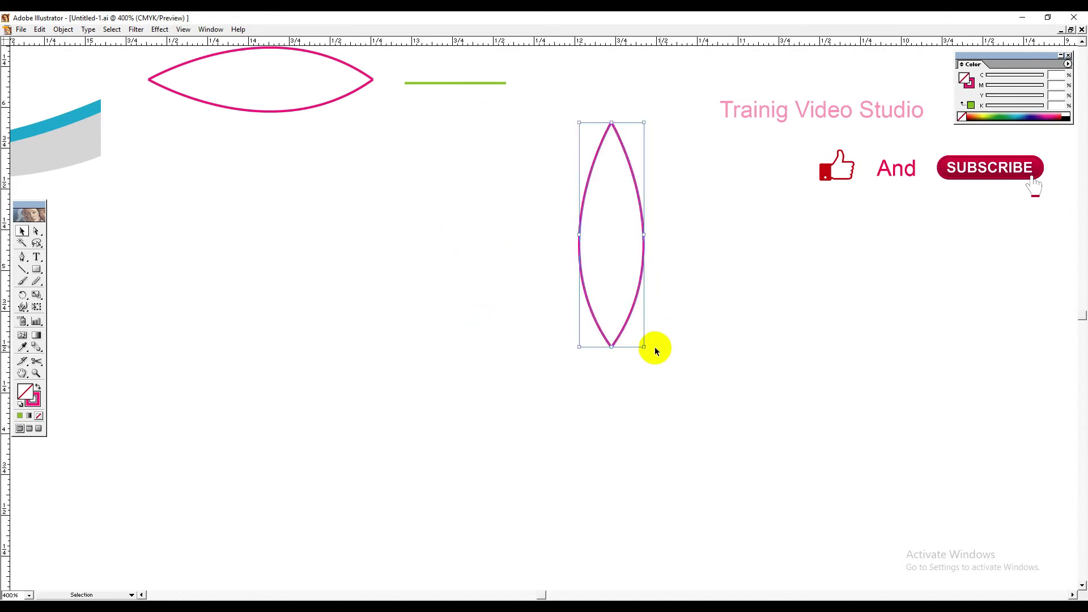
Enlarge the vertical leaf to about 0.95 in wide and 1.9 in tall and shift it slightly down and to the left.
left_click_drag(642, 347, 794, 464)
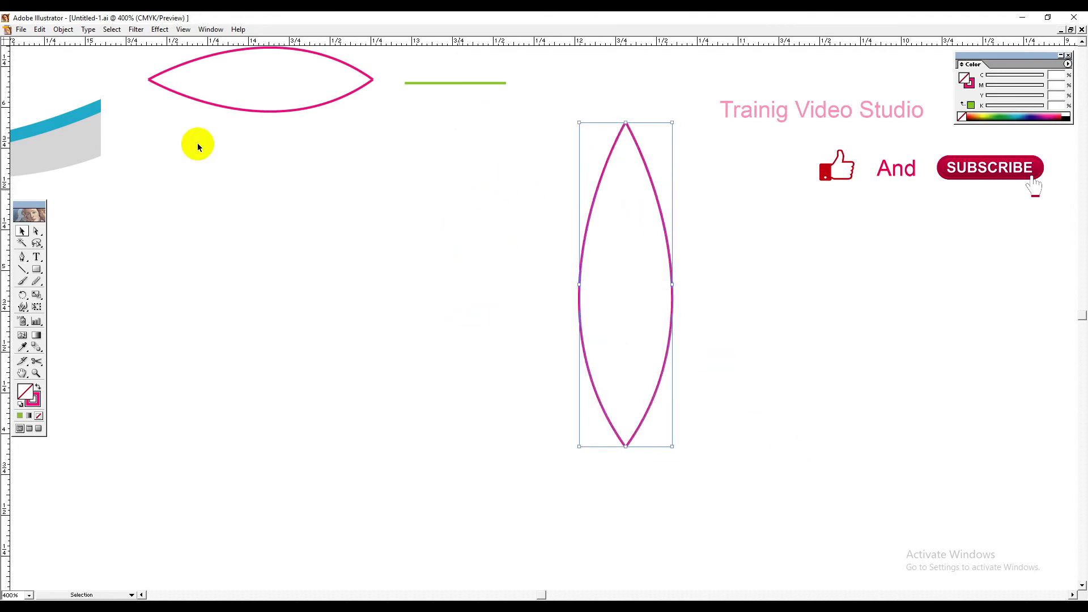
left_click_drag(674, 447, 734, 427)
left_click_drag(707, 379, 628, 421)
Try offsetting the enlarged leaf's path by 0.3 in with Miter joins, and undo that offset.
left_click(63, 30)
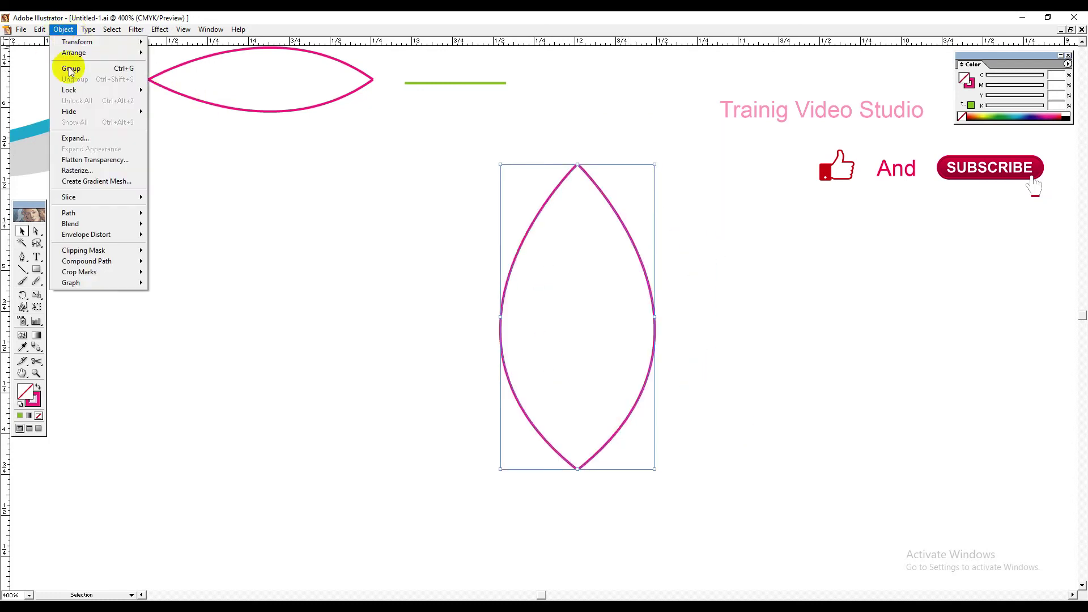
mouse_move(142, 217)
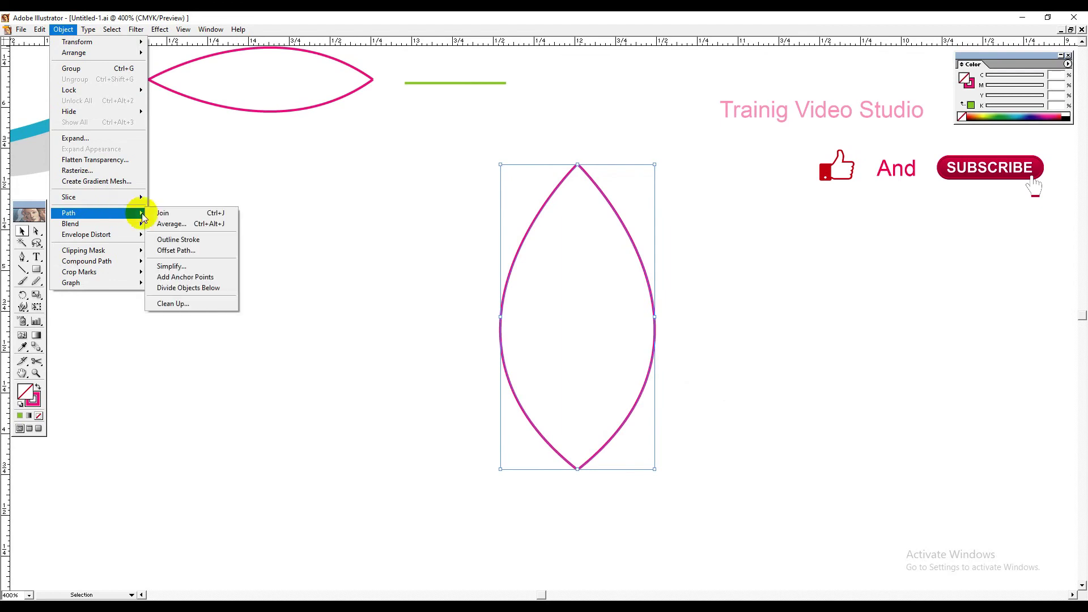
left_click(211, 251)
left_click_drag(599, 280, 729, 199)
type("0.3")
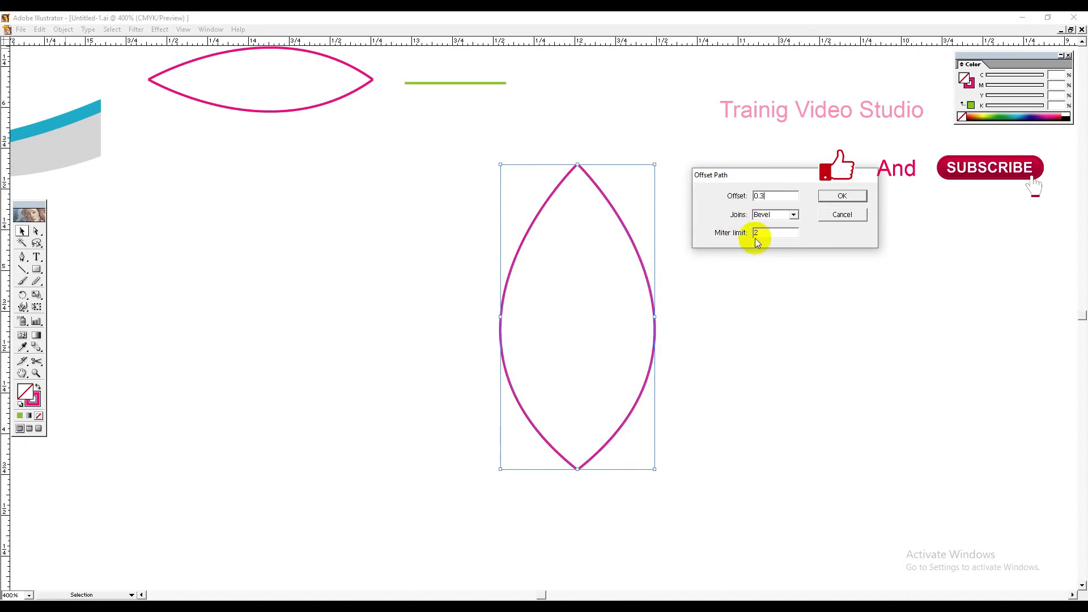
left_click(782, 218)
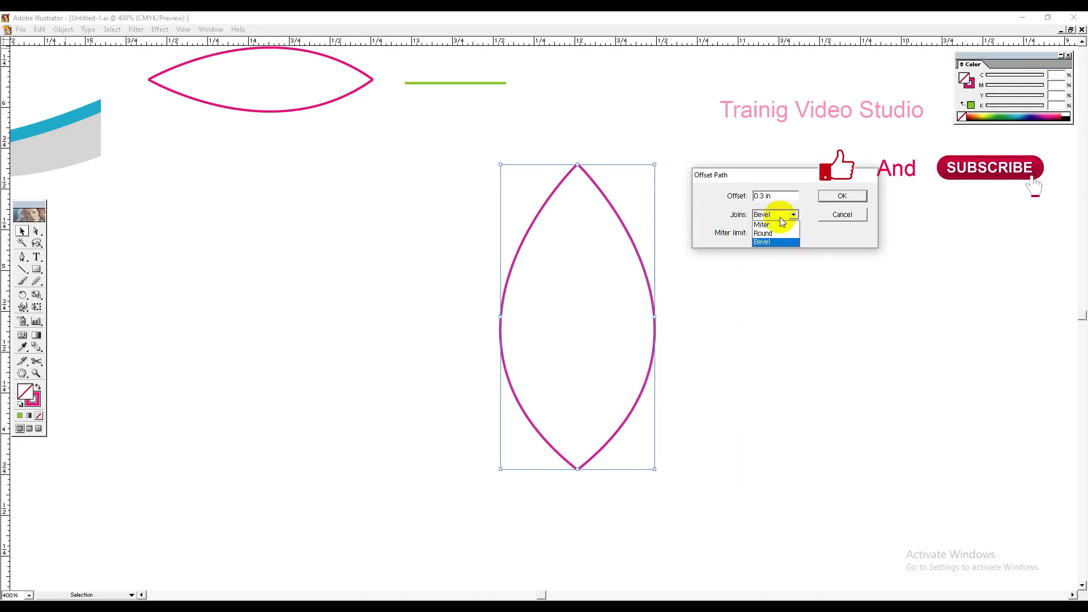
left_click(775, 222)
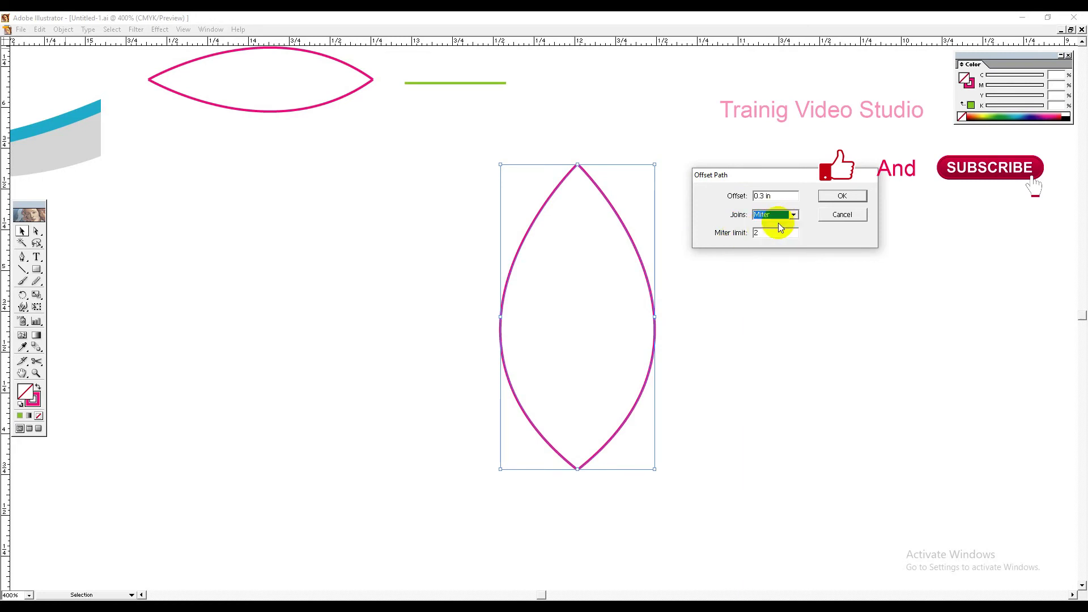
left_click(842, 196)
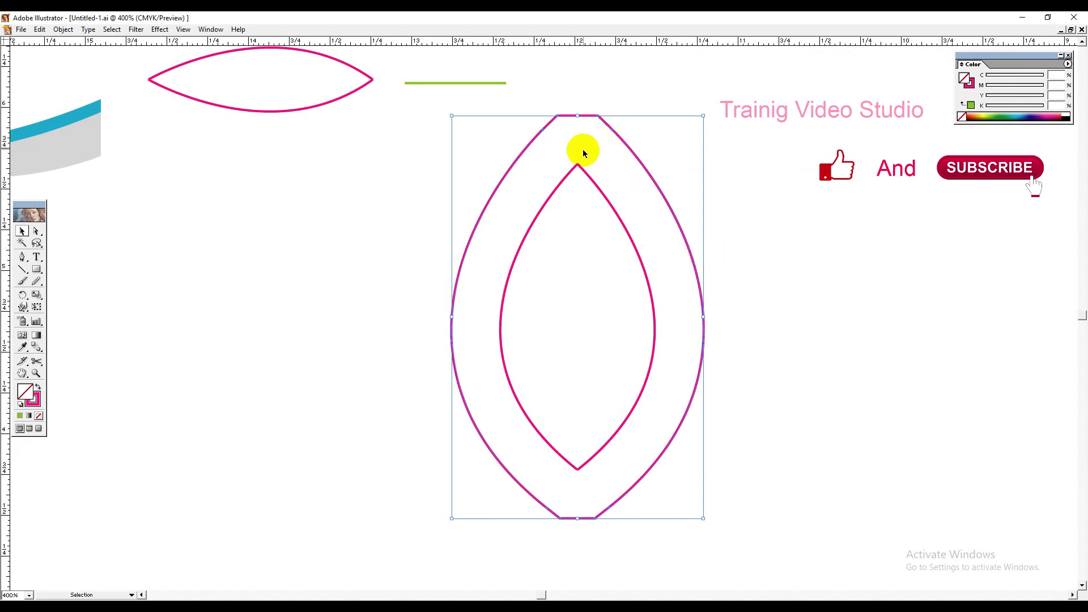
left_click(751, 220)
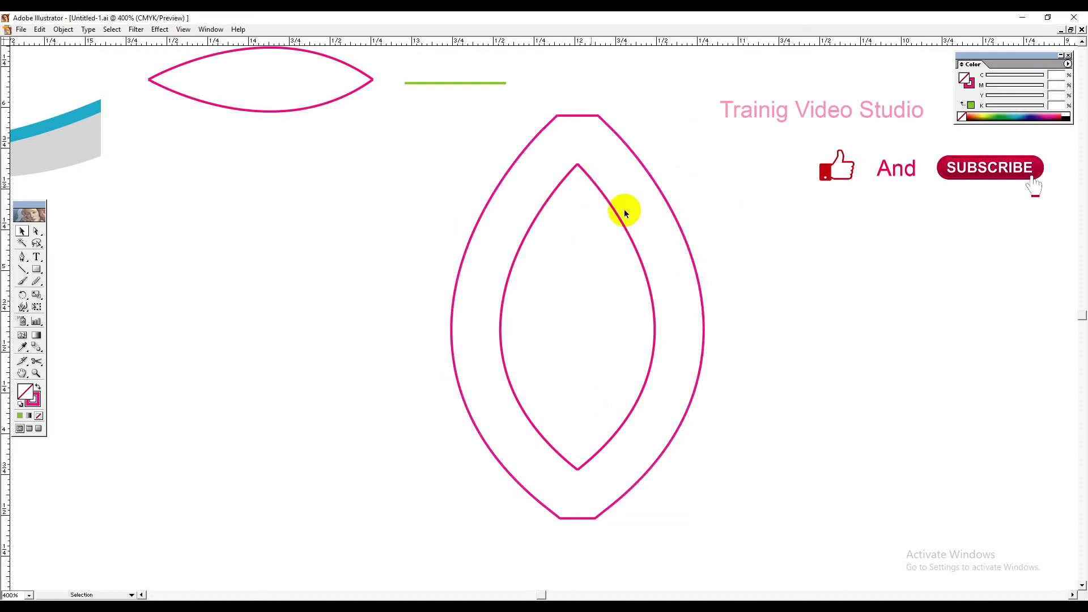
left_click(654, 332)
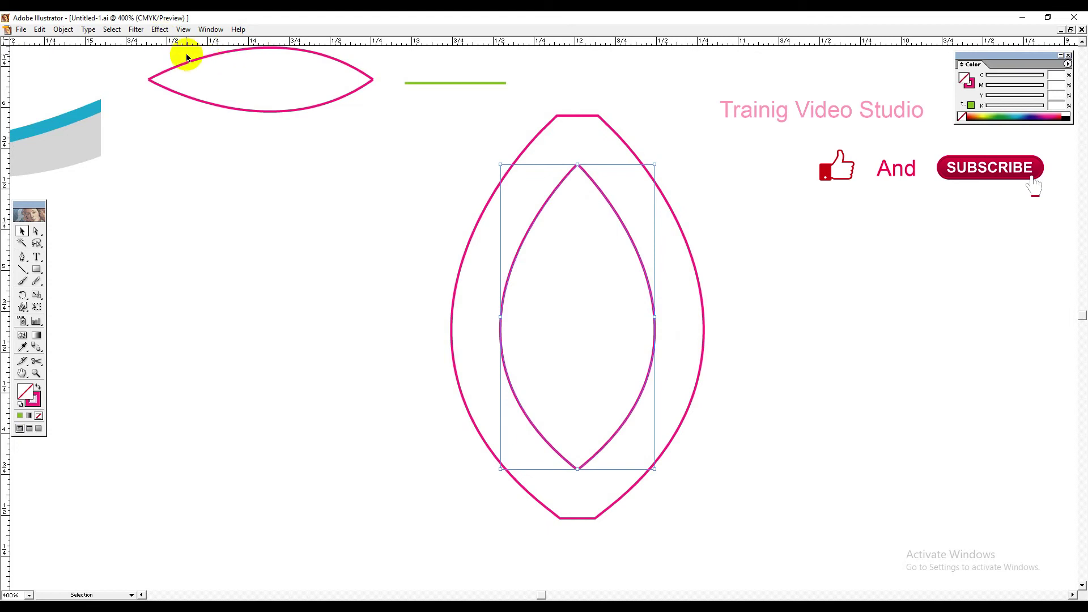
key("ctrl+z")
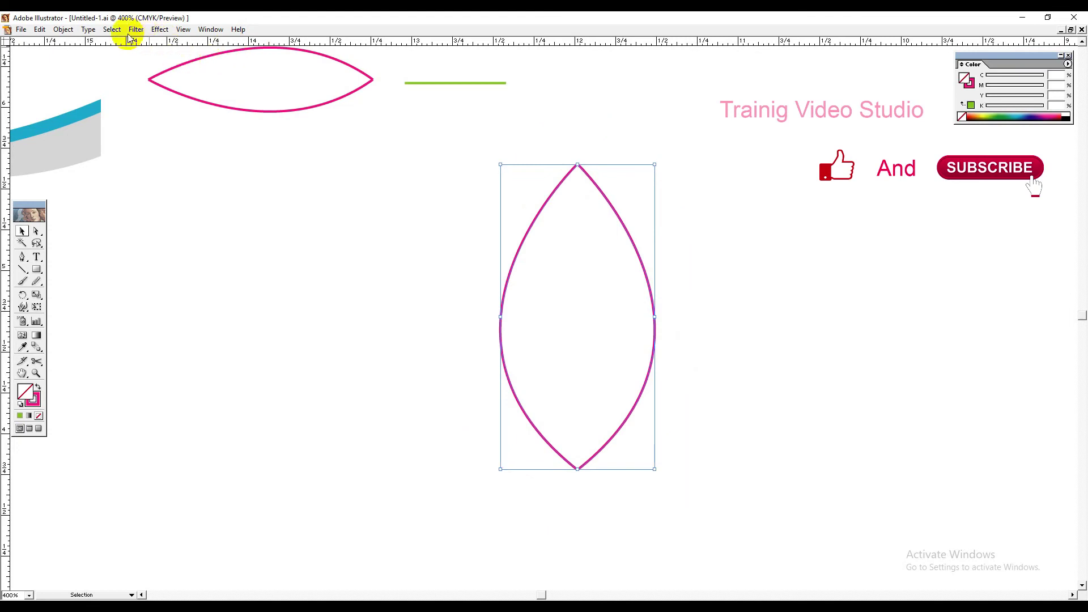
Create an offset copy of the enlarged leaf's path at 0.1 in with Miter joins and a miter limit of 2.
left_click(63, 29)
mouse_move(94, 216)
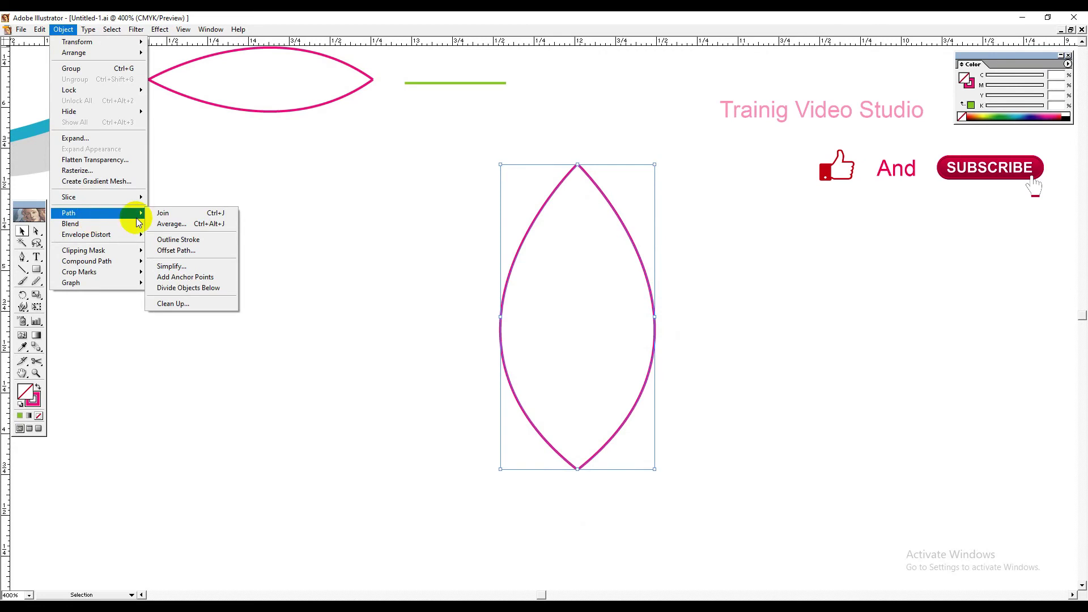
left_click(193, 250)
left_click_drag(561, 273, 858, 218)
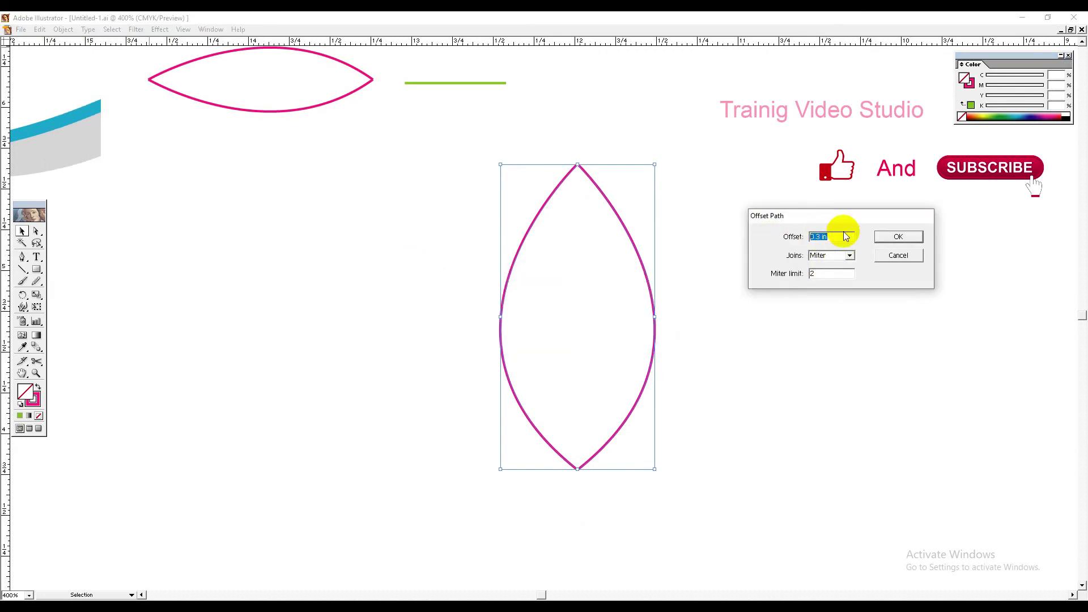
type("0.1")
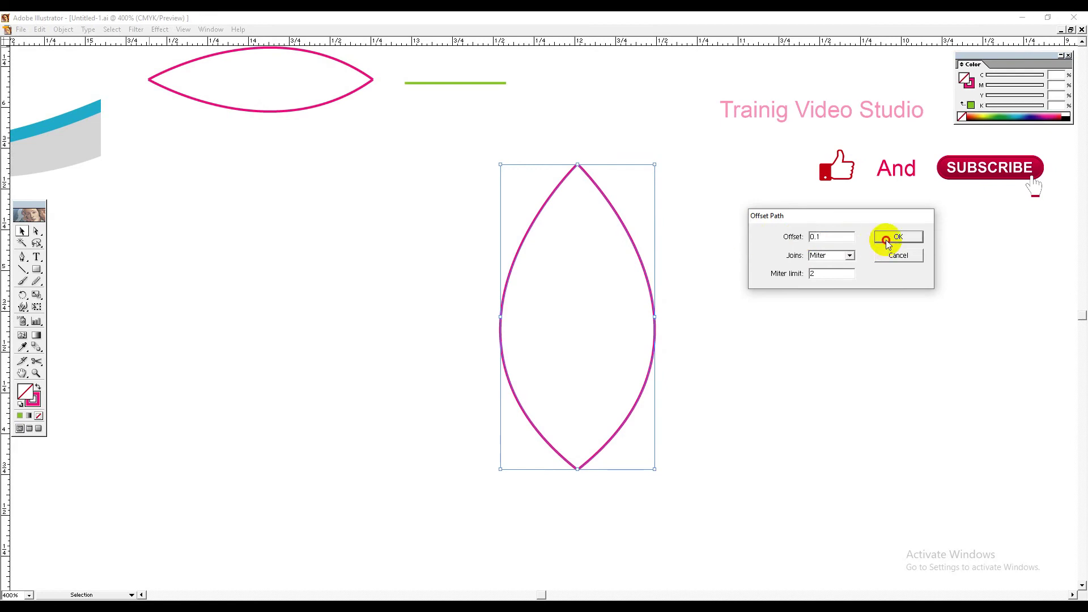
left_click(885, 240)
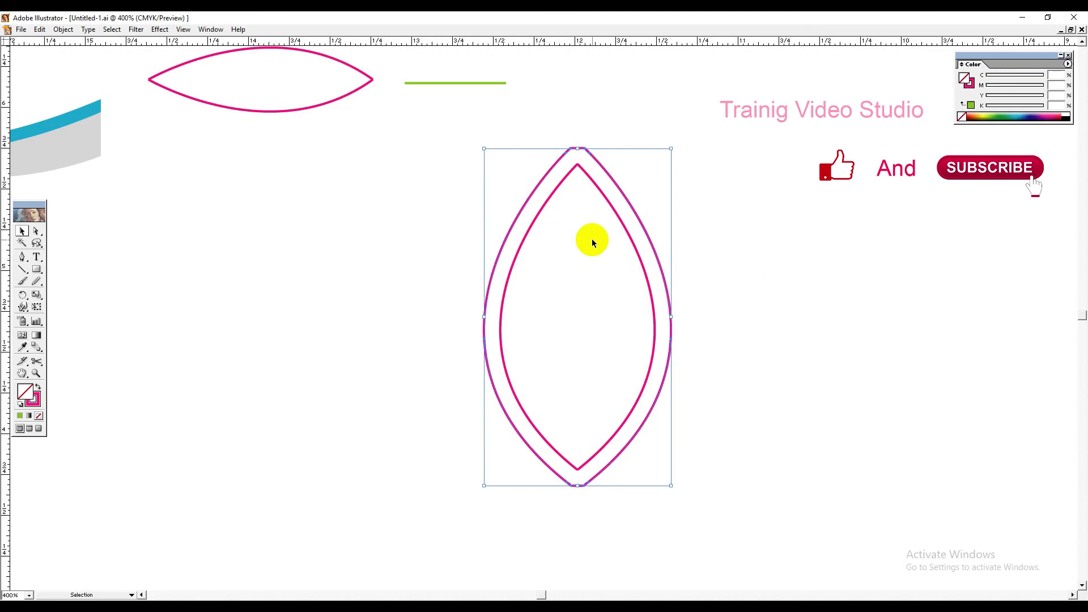
Add a second contour around the leaf by offsetting the new outer outline by another 0.1 in.
left_click(63, 29)
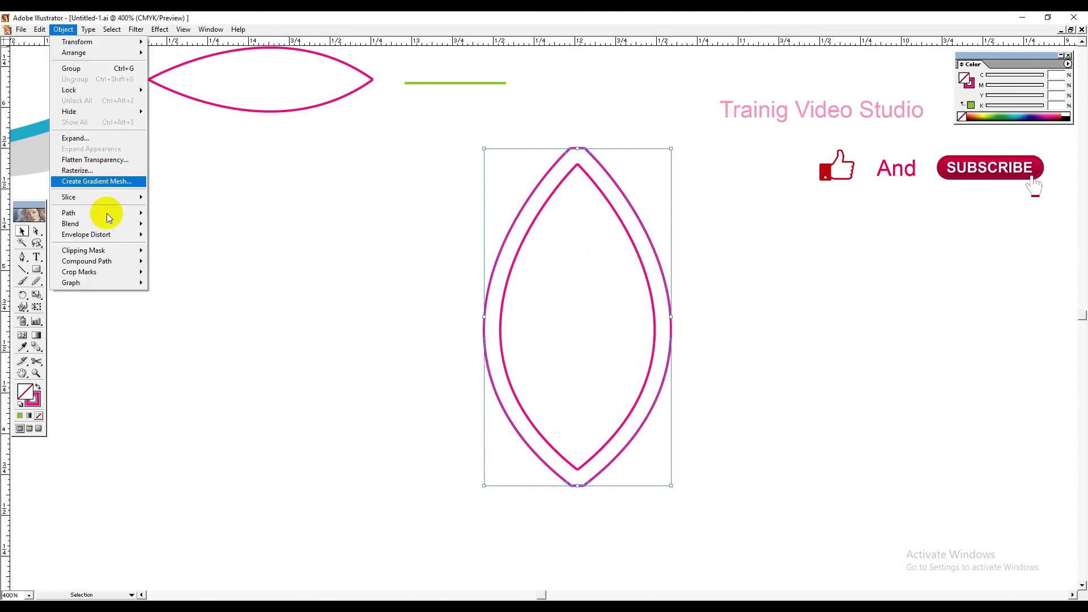
mouse_move(127, 214)
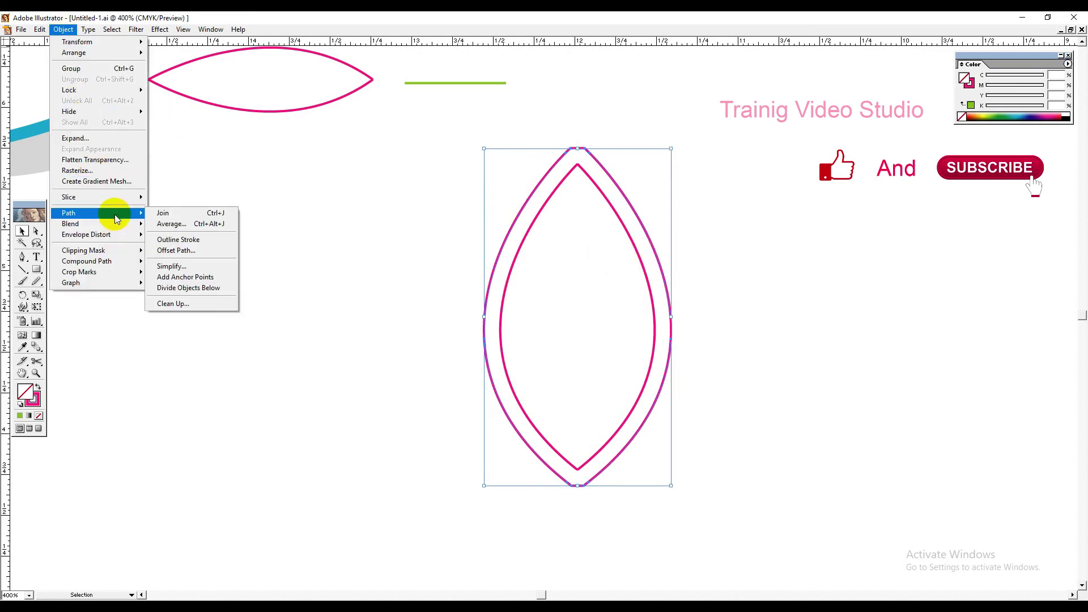
left_click(209, 251)
left_click(587, 292)
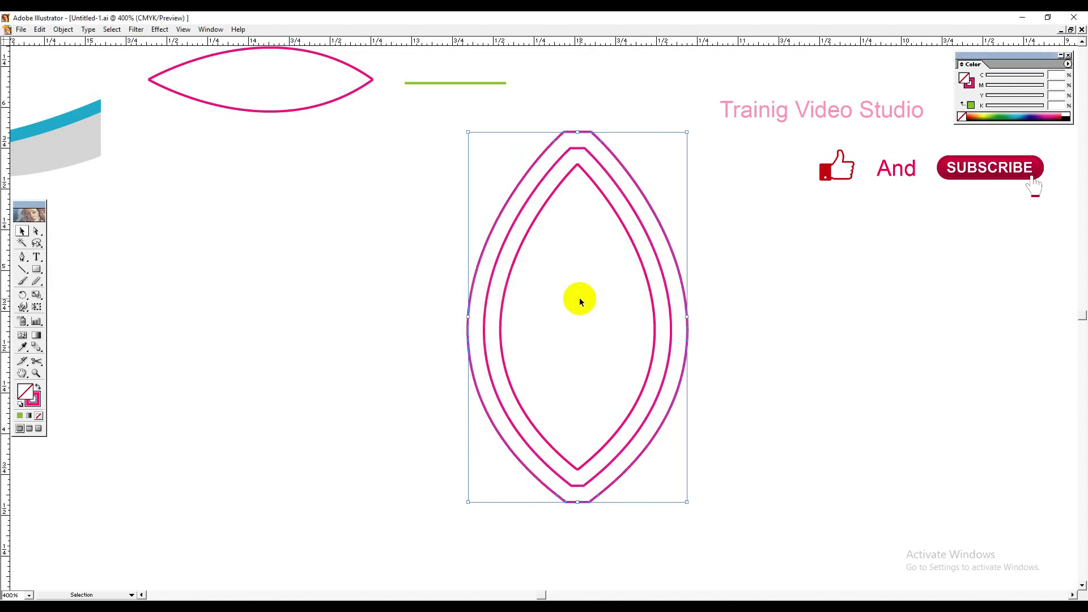
left_click(66, 30)
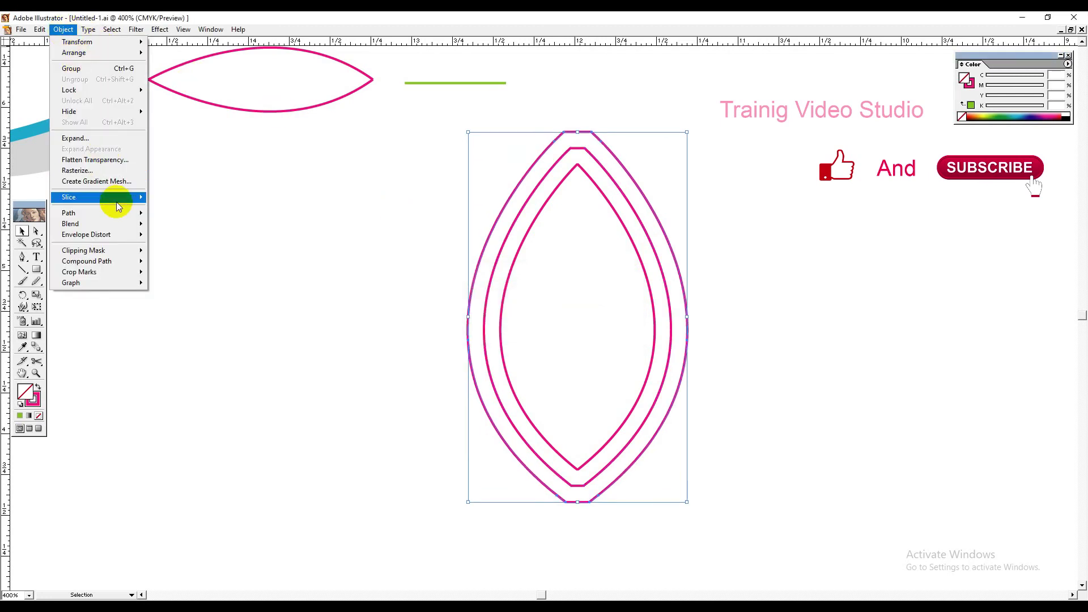
mouse_move(114, 213)
left_click(199, 250)
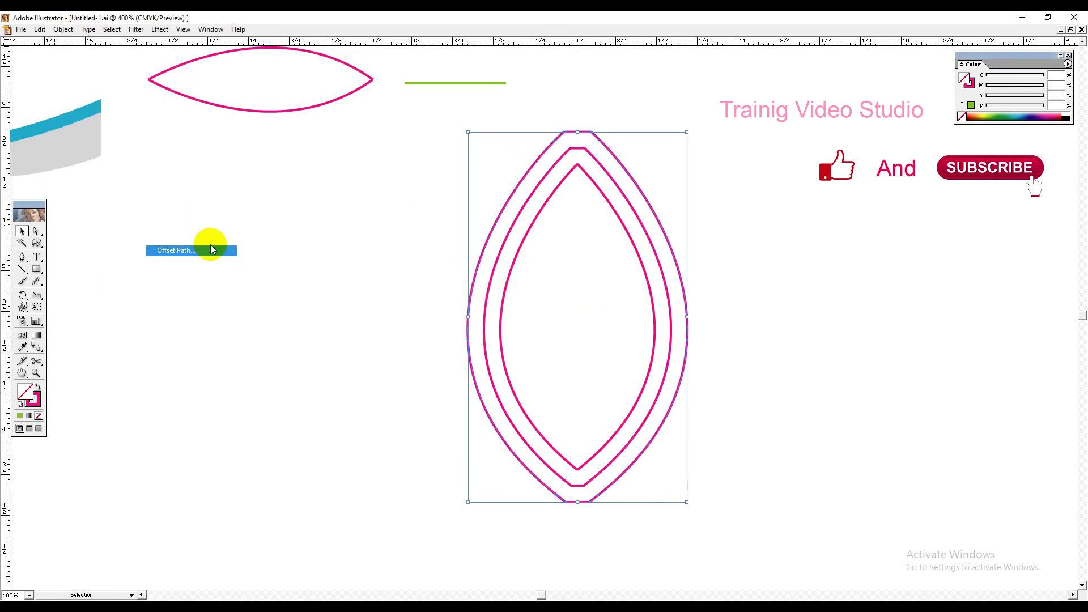
left_click_drag(572, 276, 901, 200)
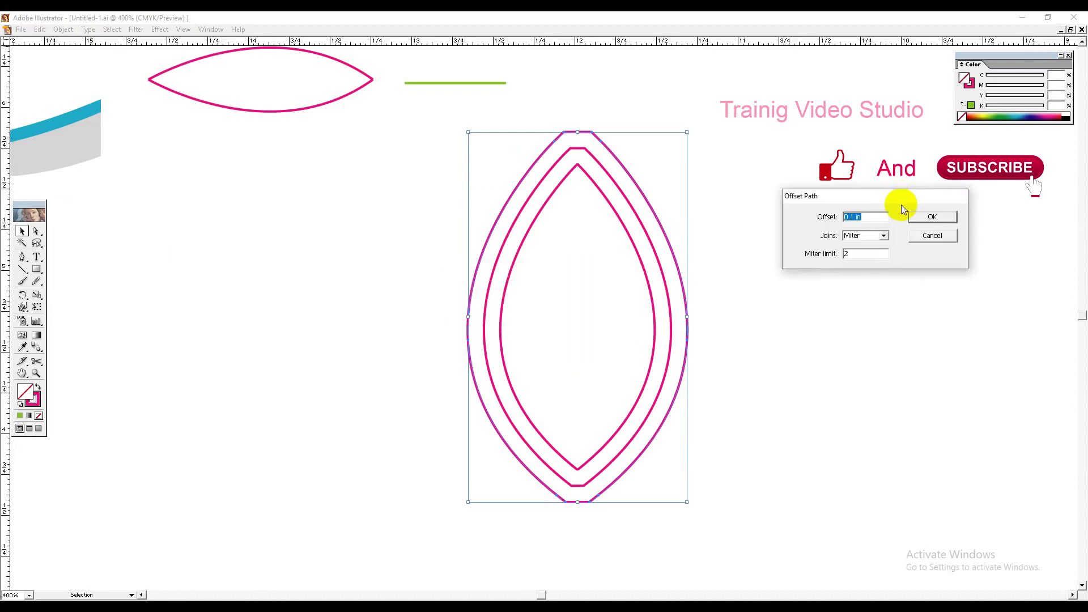
left_click(875, 241)
left_click(859, 250)
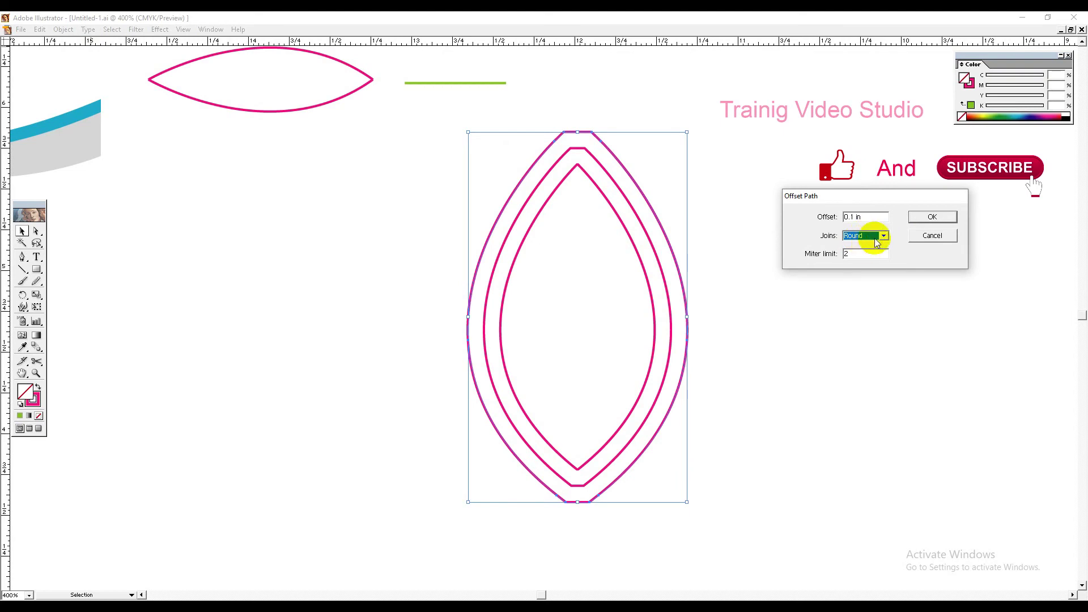
left_click(829, 218)
left_click_drag(830, 219, 810, 222)
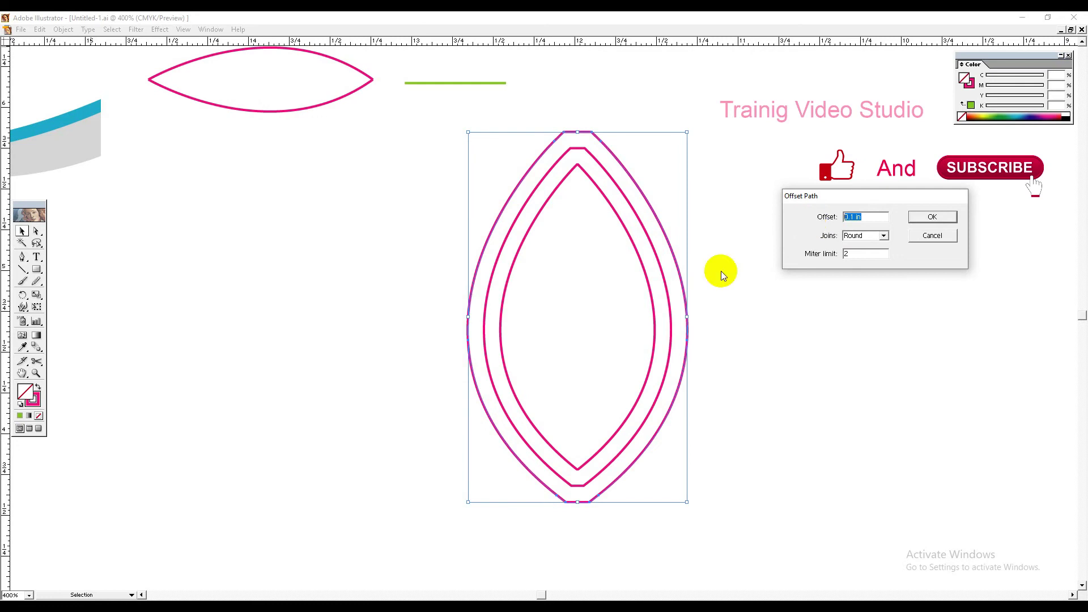
left_click(945, 235)
Recolour the innermost leaf outline's stroke to cyan with C 85.1 and M, Y and K at 0.
left_click(656, 262)
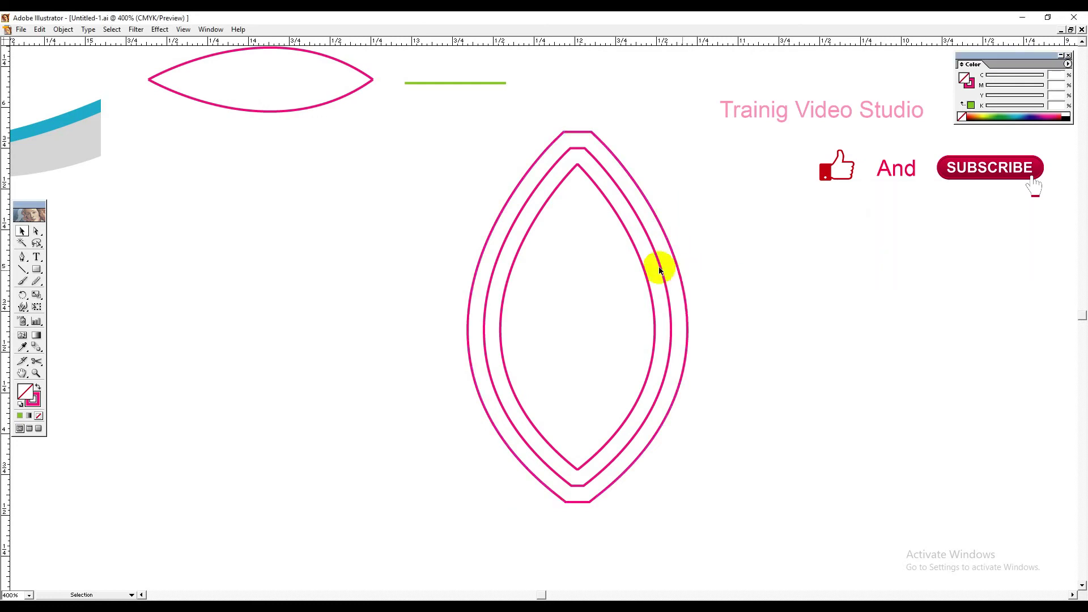
left_click(643, 263)
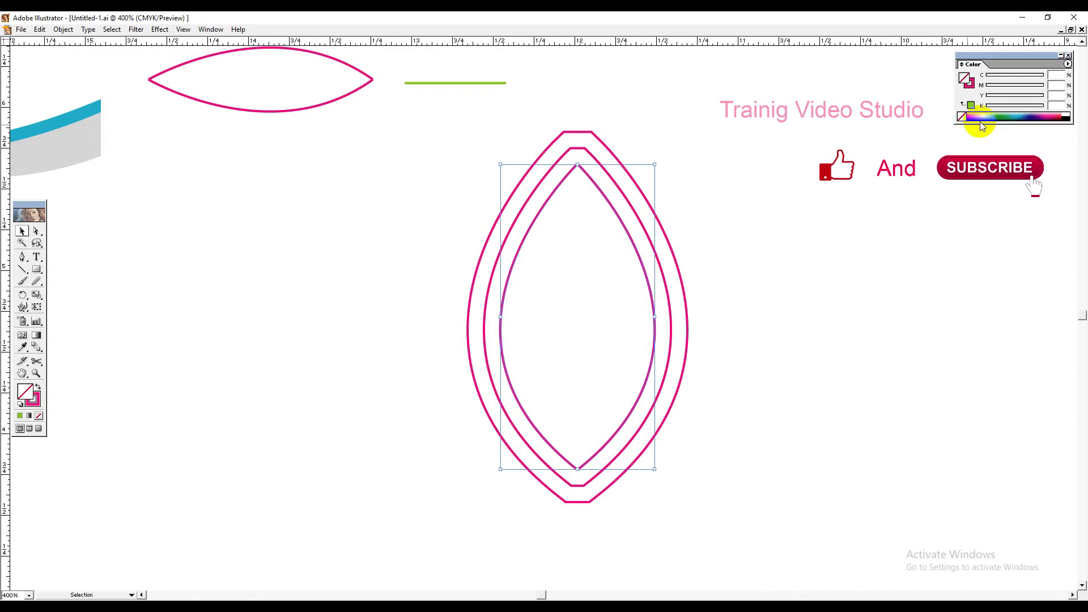
left_click(30, 401)
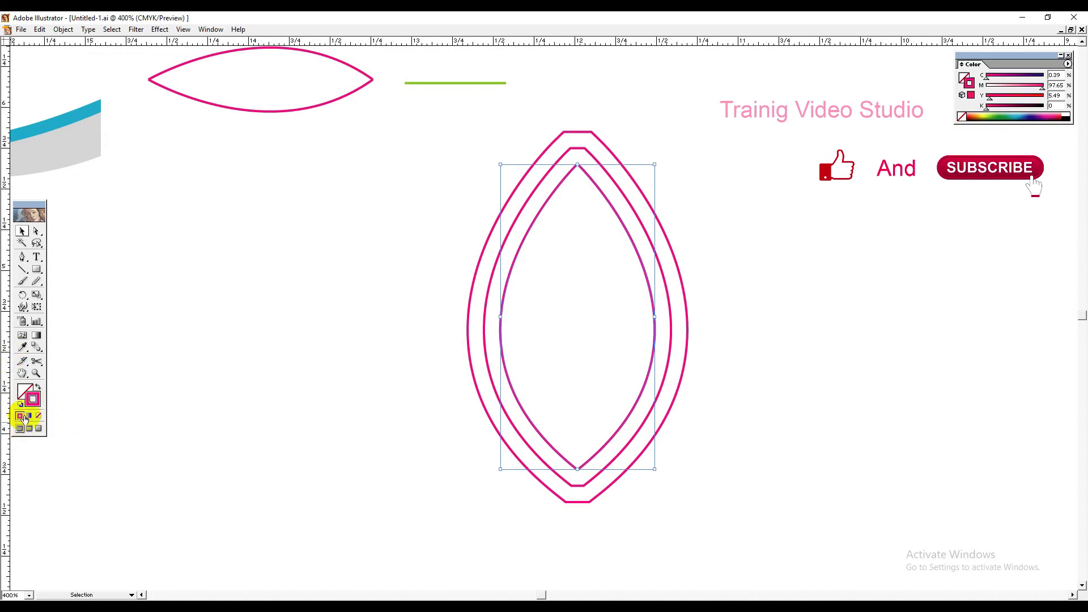
left_click(1017, 114)
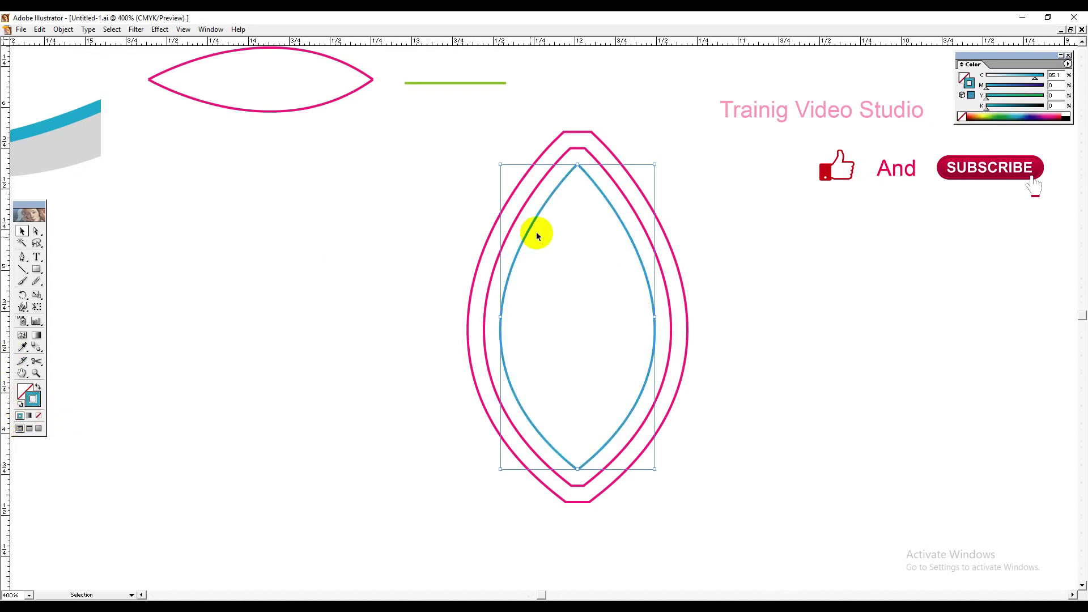
Create an inner copy of the cyan leaf by offsetting its path by -0.2 in with Miter joins and a miter limit of 2.
left_click(635, 232)
left_click(626, 233)
left_click(62, 29)
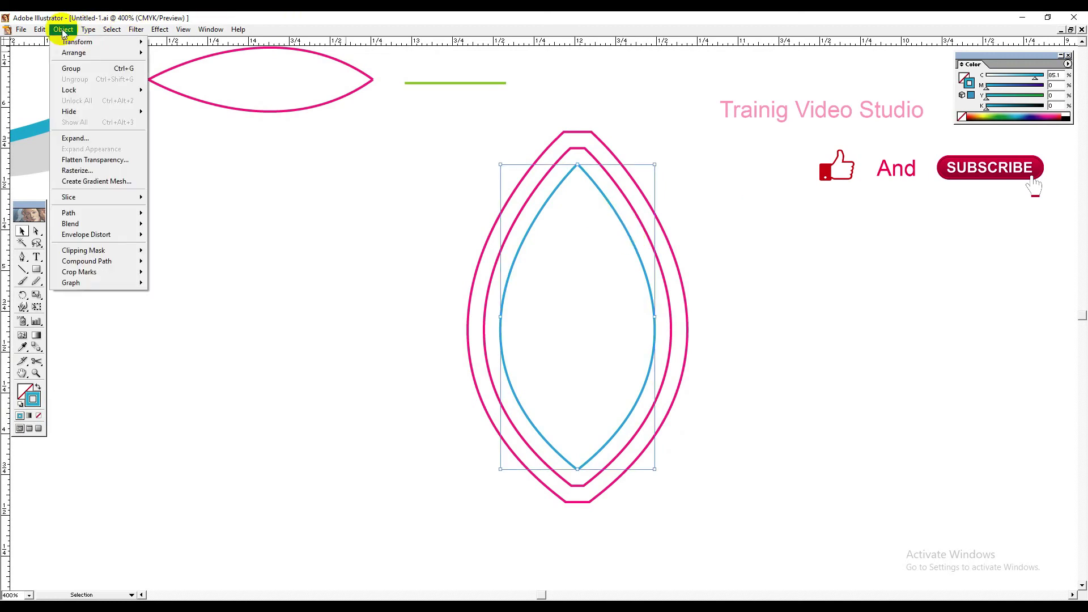
mouse_move(117, 214)
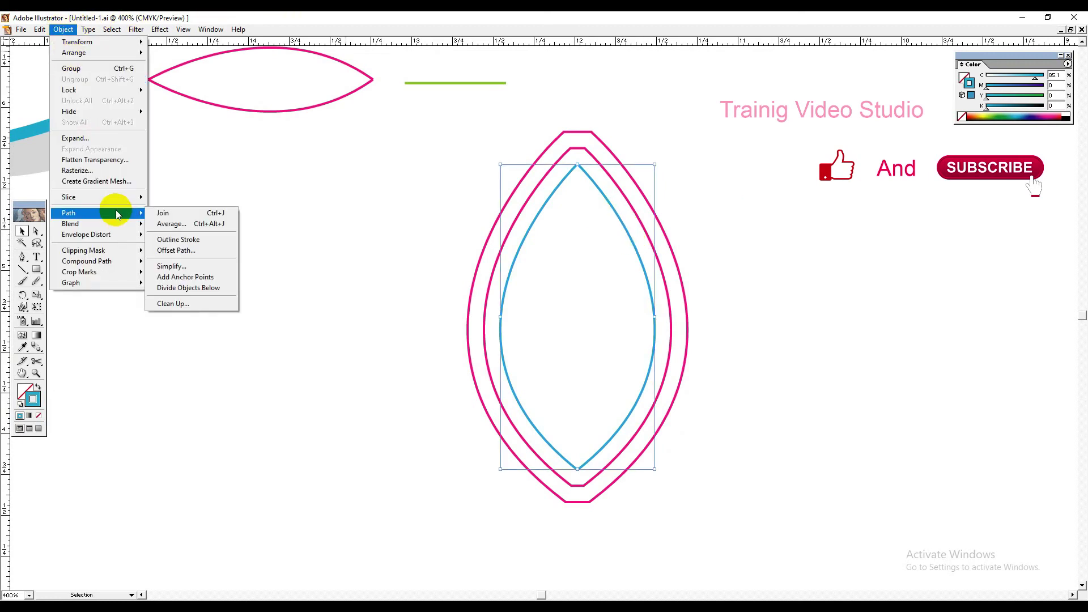
left_click(210, 250)
left_click_drag(570, 274, 916, 163)
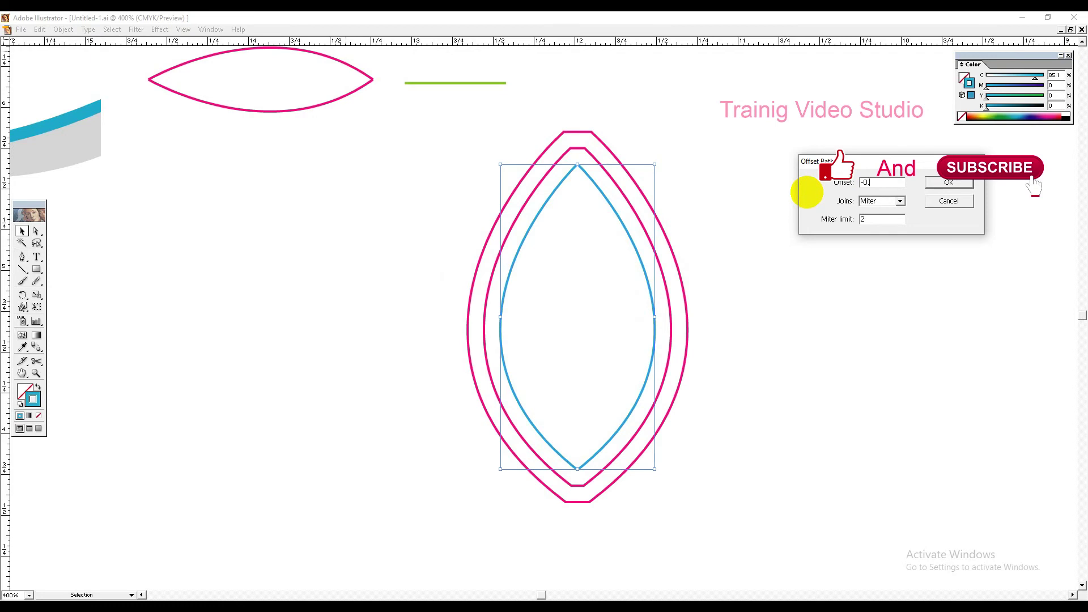
left_click_drag(892, 181, 817, 181)
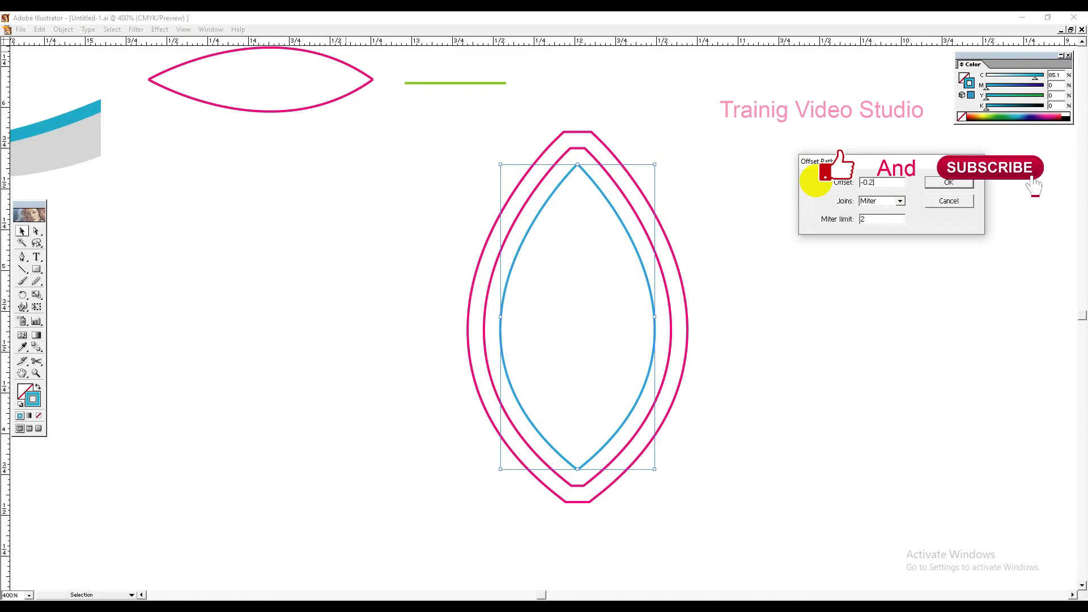
left_click(948, 182)
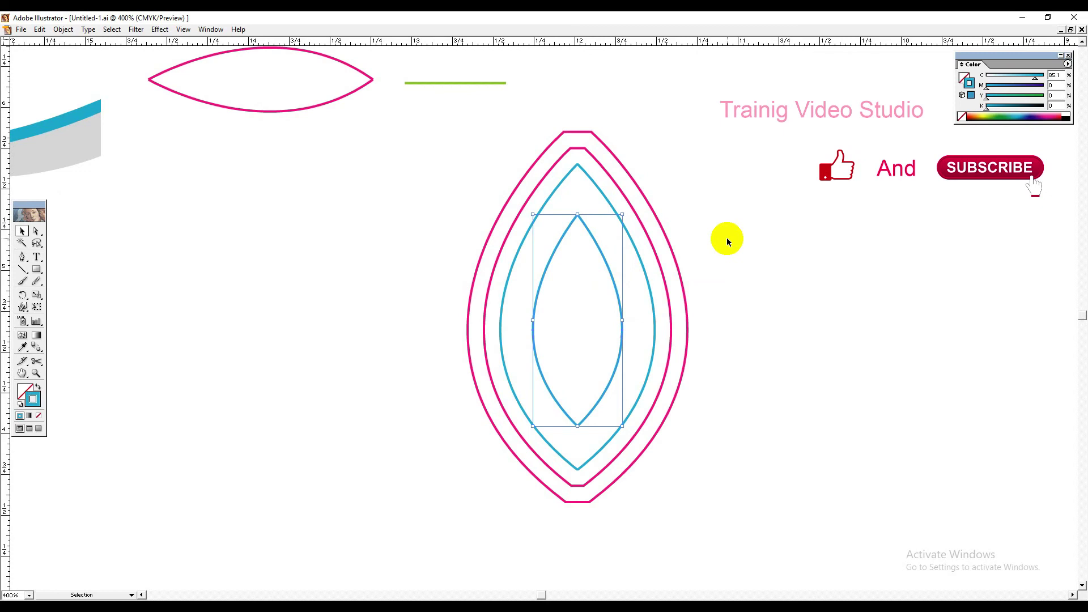
left_click(89, 68)
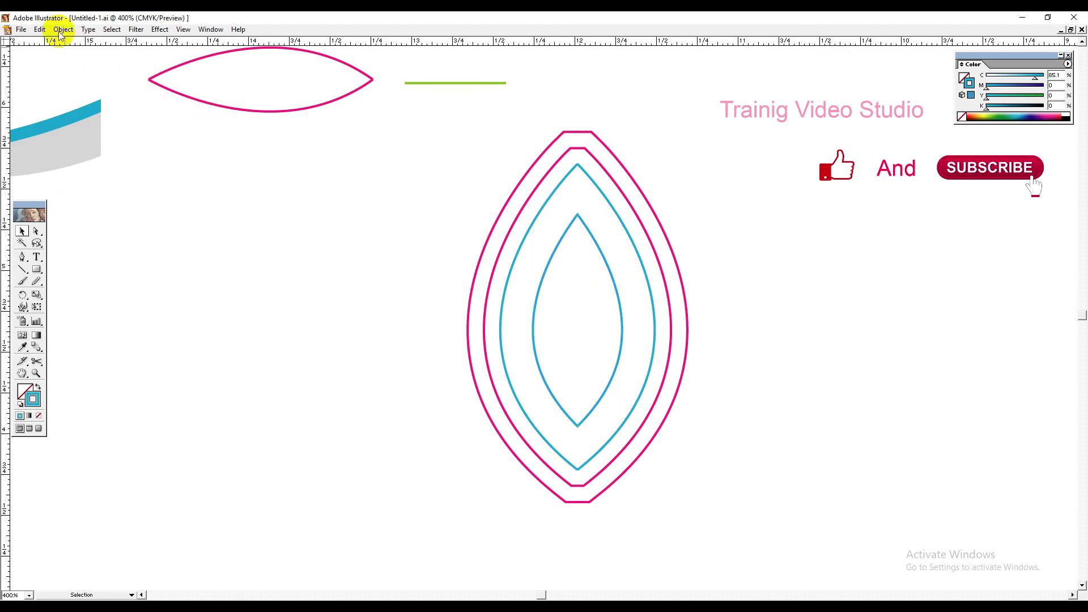
left_click(63, 29)
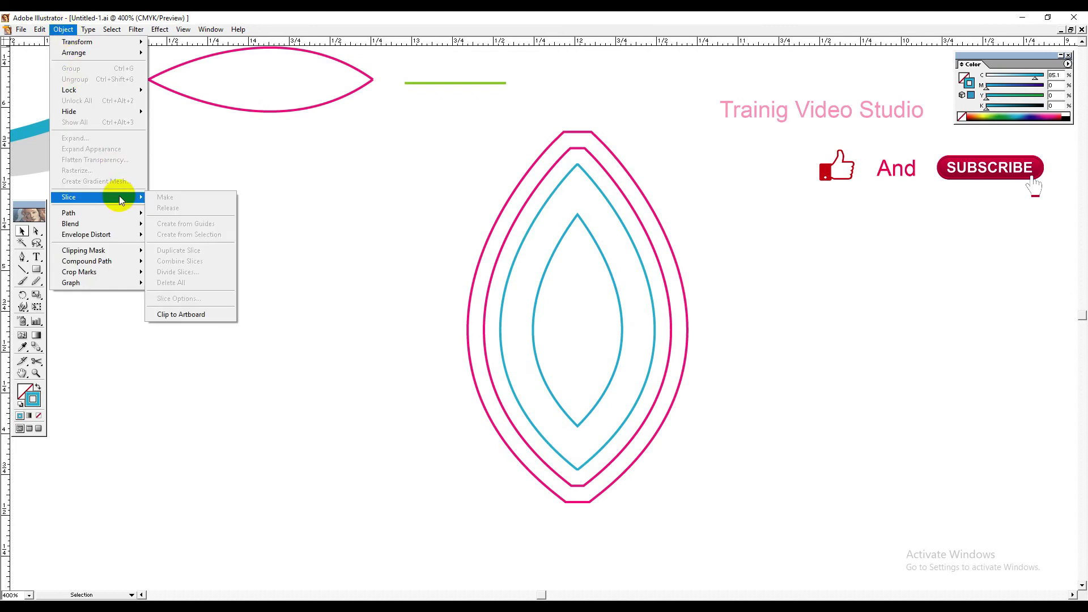
mouse_move(120, 213)
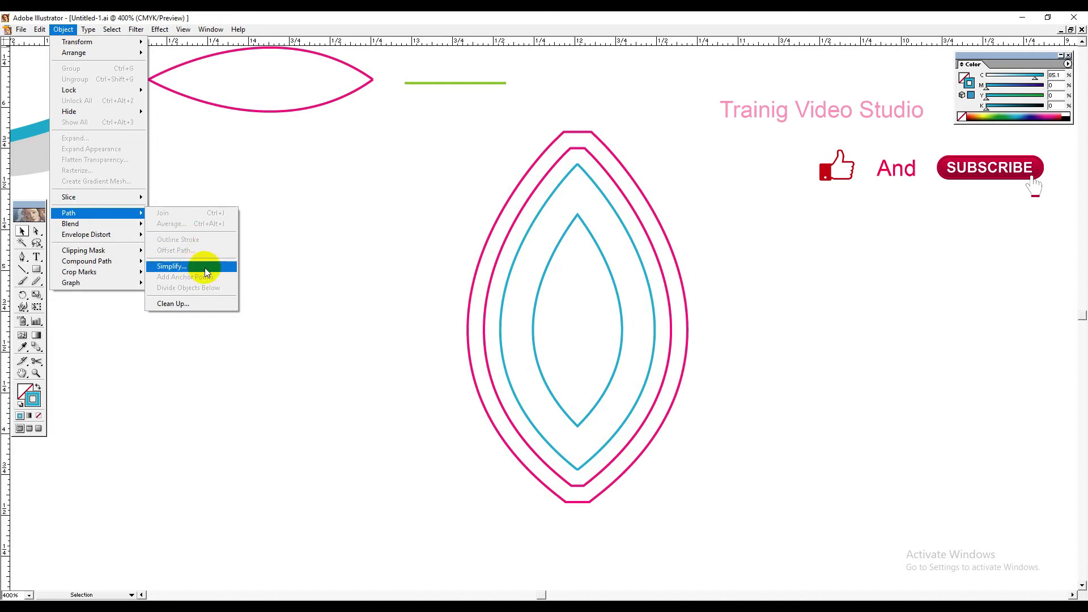
left_click(418, 214)
With the Pen tool, draw an irregular closed outline about 2.8 in wide and 2 in tall in an empty area beside the artwork.
left_click_drag(489, 252, 804, 51)
left_click_drag(566, 272, 674, 96)
left_click(23, 257)
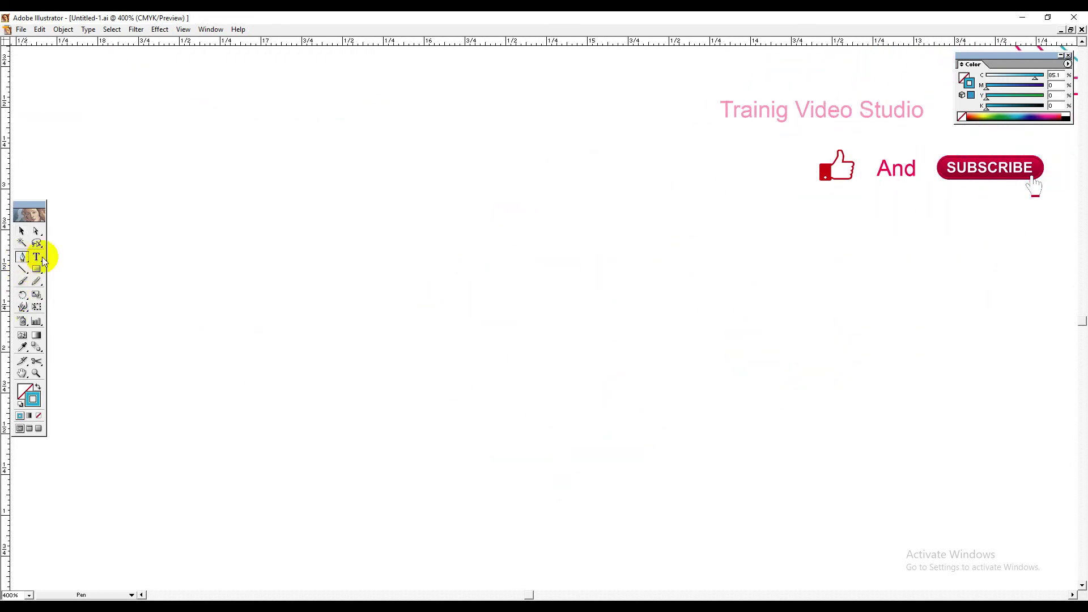
left_click(225, 149)
left_click(381, 99)
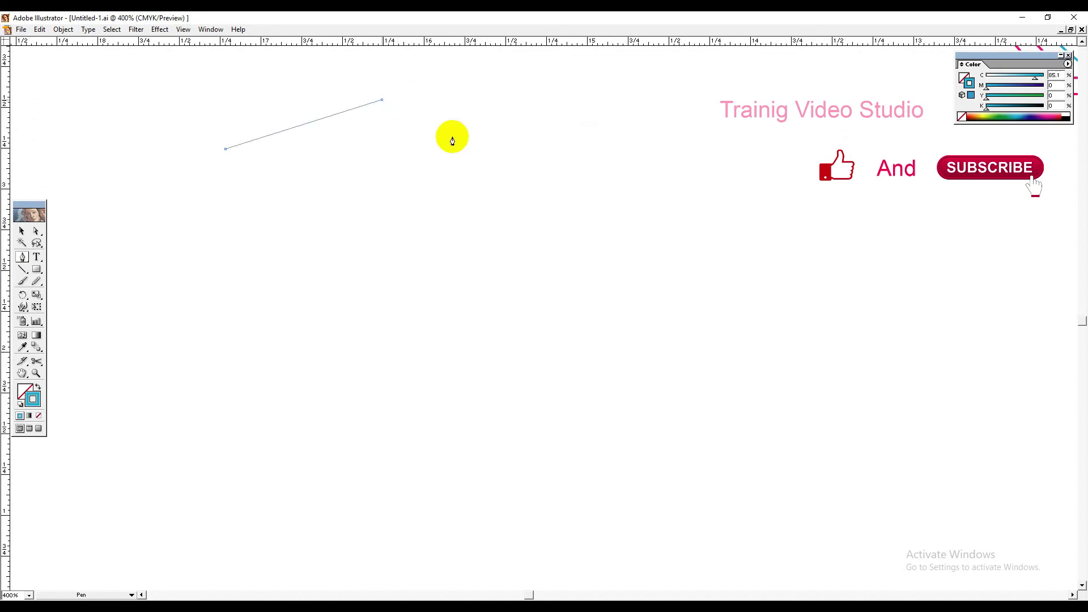
left_click_drag(481, 149, 498, 158)
left_click(596, 188)
left_click(622, 297)
left_click(599, 377)
left_click(580, 321)
left_click(532, 424)
left_click(434, 375)
left_click(272, 405)
left_click(169, 348)
left_click(161, 253)
left_click(233, 234)
left_click(206, 161)
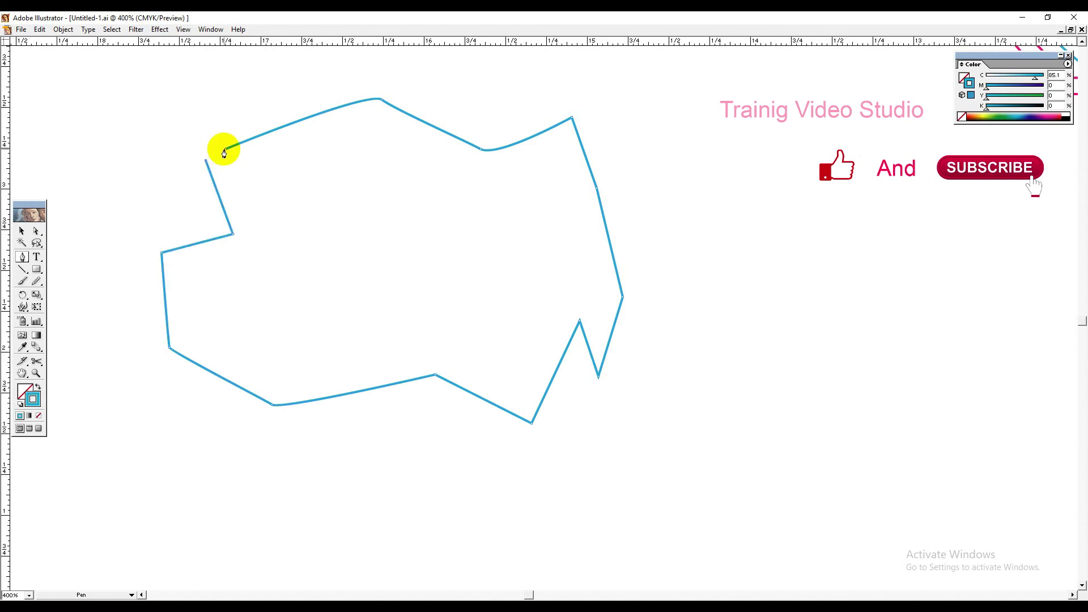
left_click(225, 149)
Try simplifying the irregular outline at 50% curve precision and 0° angle threshold, comparing it with and without preview.
left_click(22, 231)
left_click_drag(224, 107, 508, 334)
left_click(63, 30)
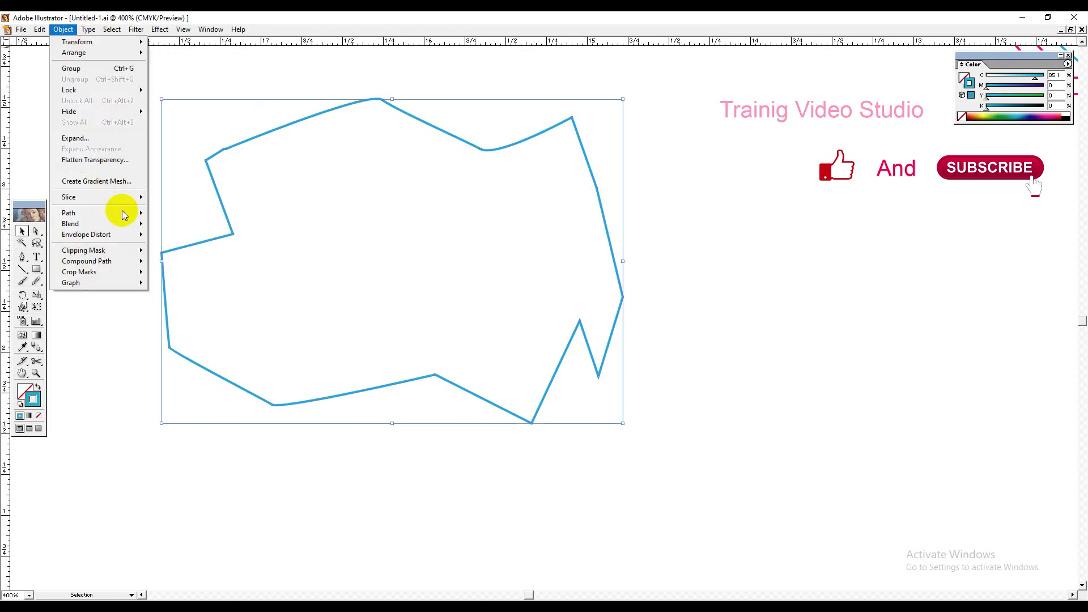
mouse_move(115, 216)
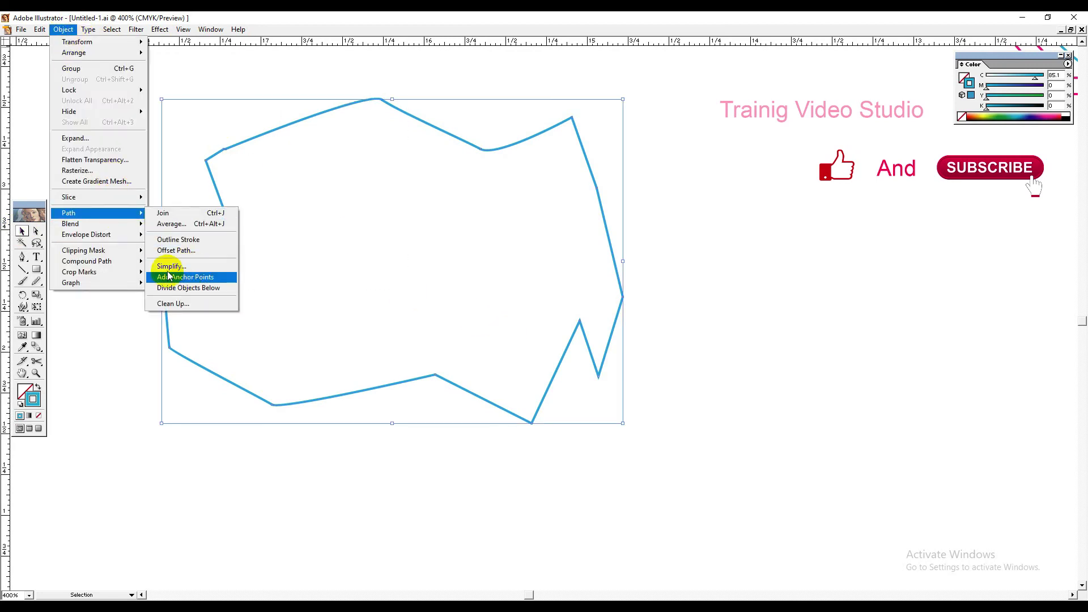
left_click(186, 267)
left_click_drag(546, 243, 828, 176)
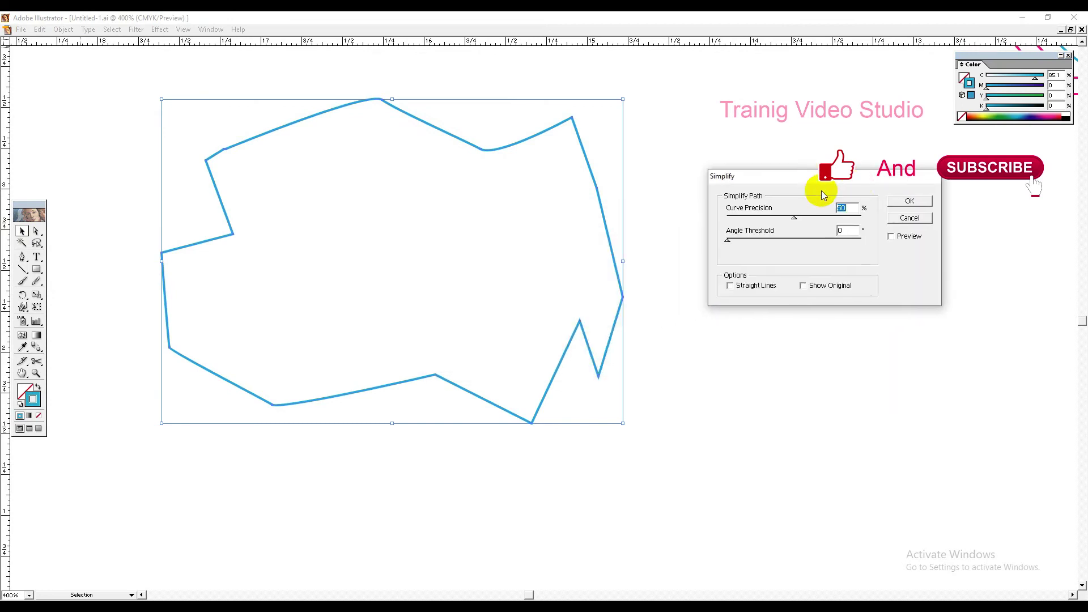
left_click(892, 236)
left_click(892, 237)
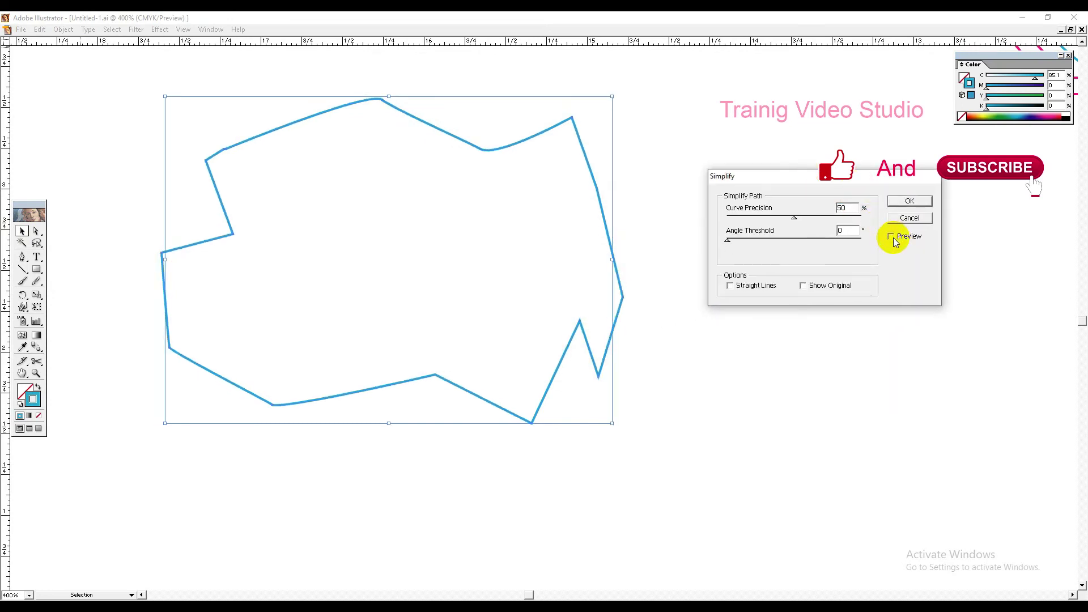
left_click(892, 237)
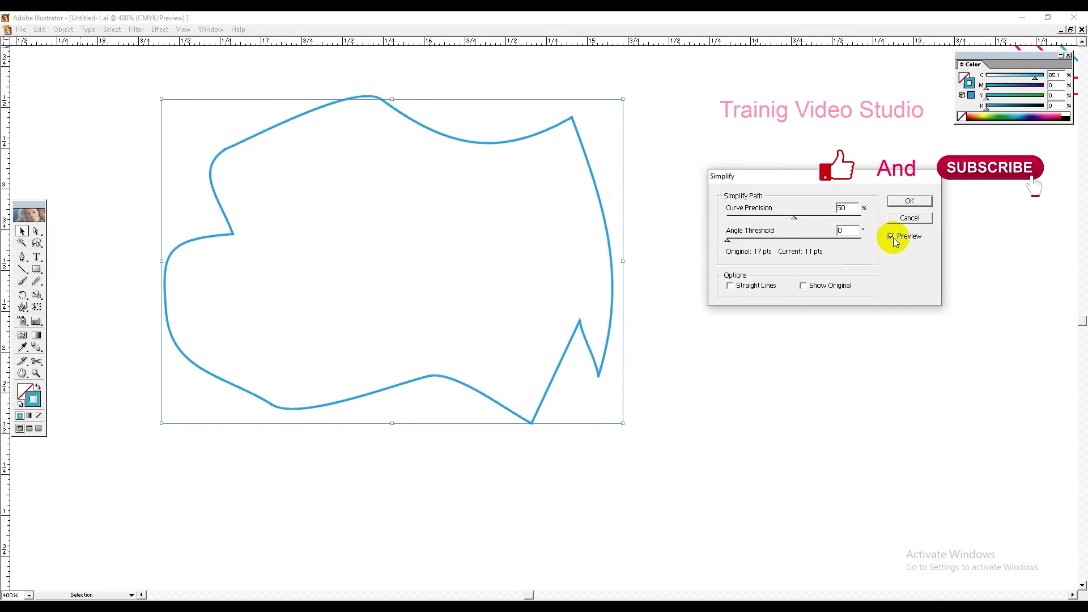
Try Simplify with the original path shown, using curve precisions of 86% and 33% and angle thresholds of 101°, 158° and 25°, and discard the changes.
left_click_drag(794, 218, 842, 217)
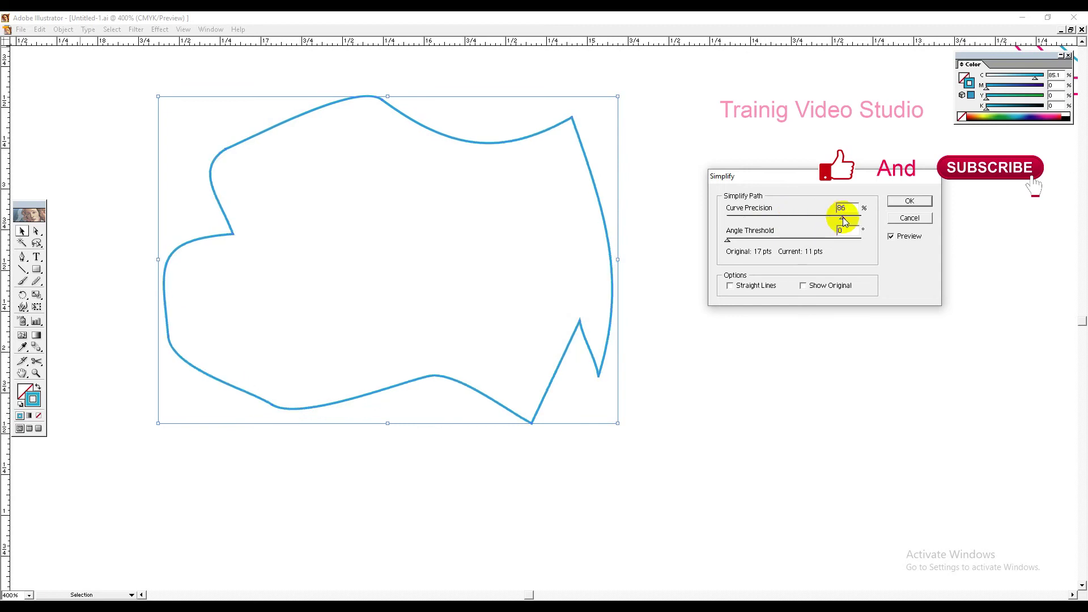
left_click_drag(776, 237, 807, 245)
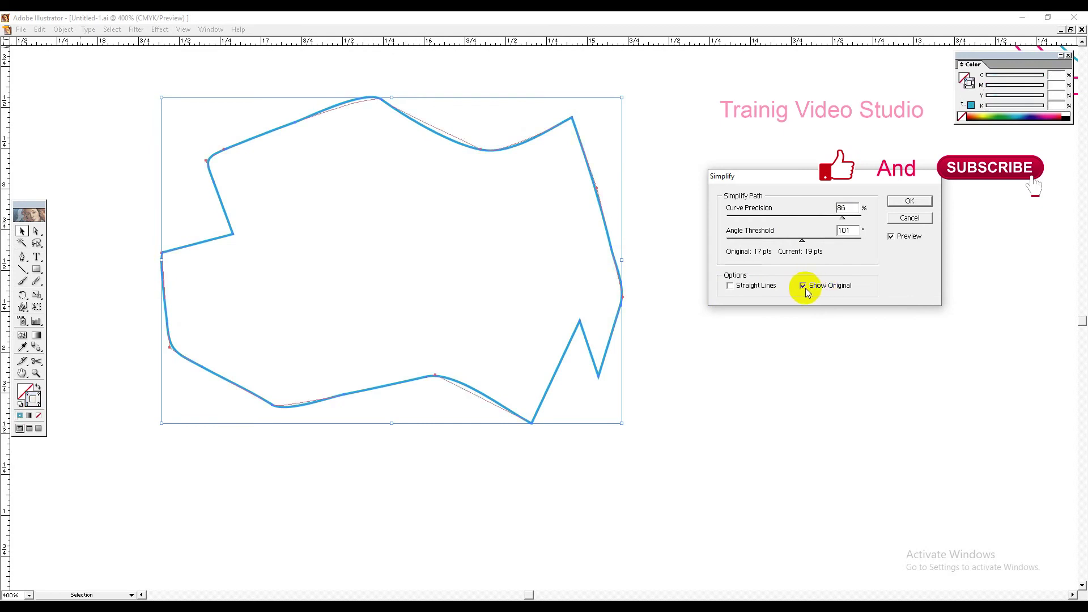
left_click_drag(802, 239, 844, 239)
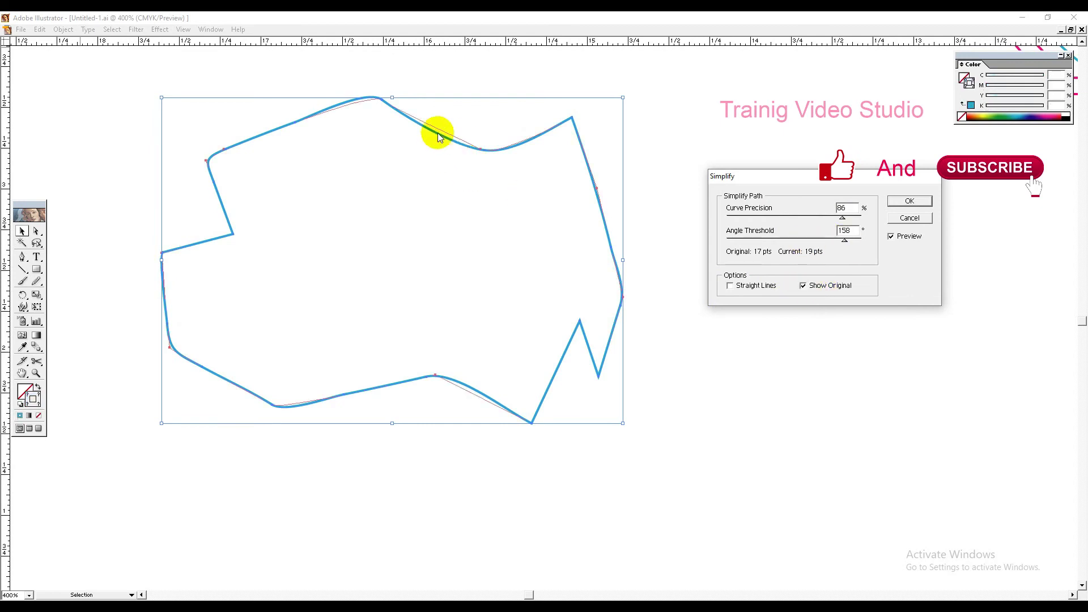
left_click(747, 239)
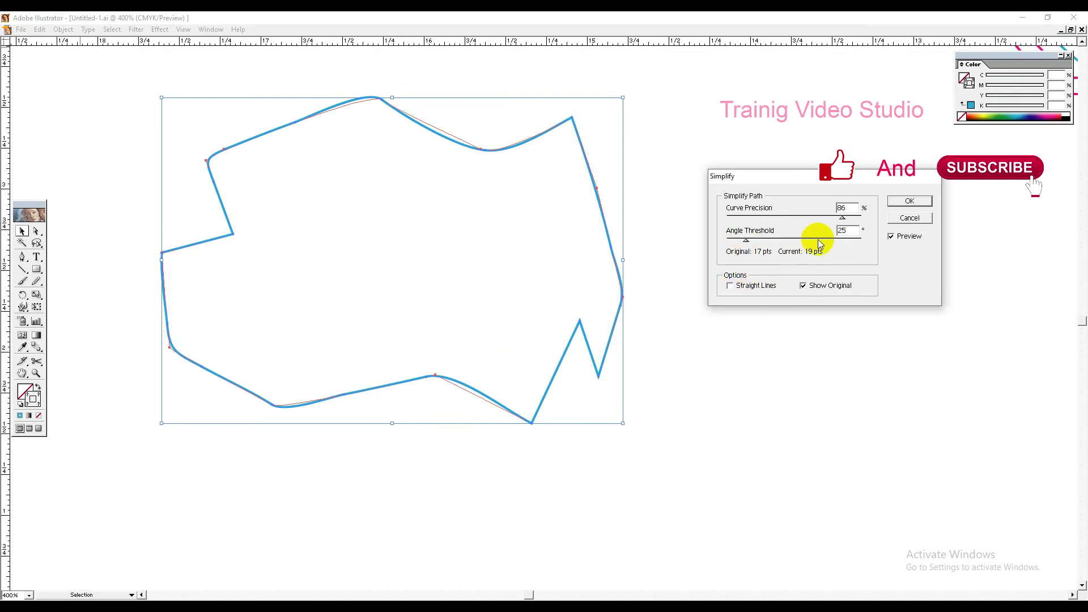
left_click(772, 217)
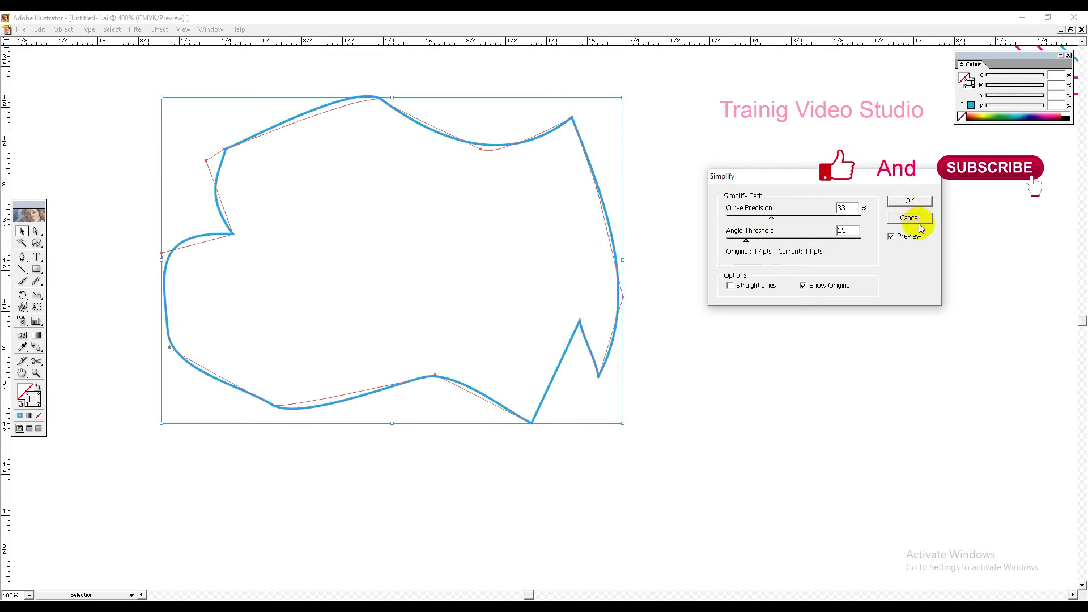
left_click(910, 218)
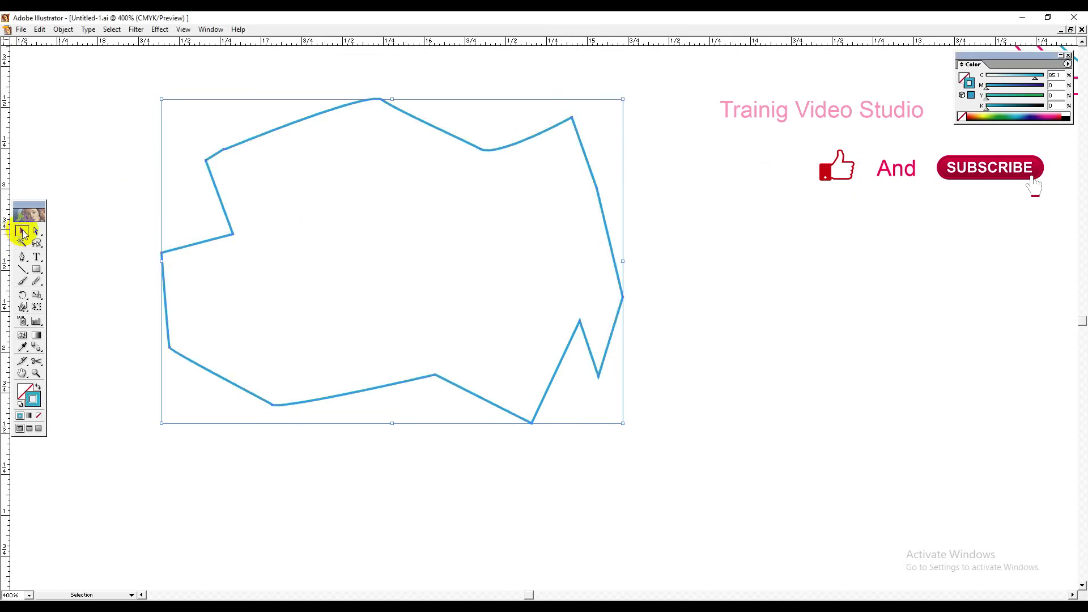
Delete the irregular closed outline.
left_click(76, 151)
left_click(62, 29)
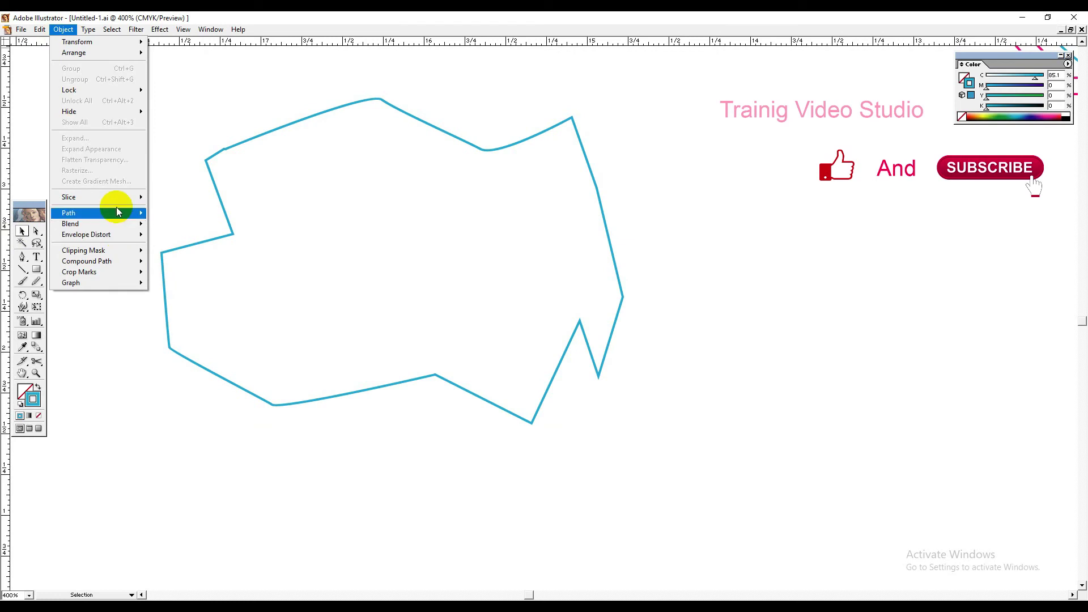
mouse_move(117, 213)
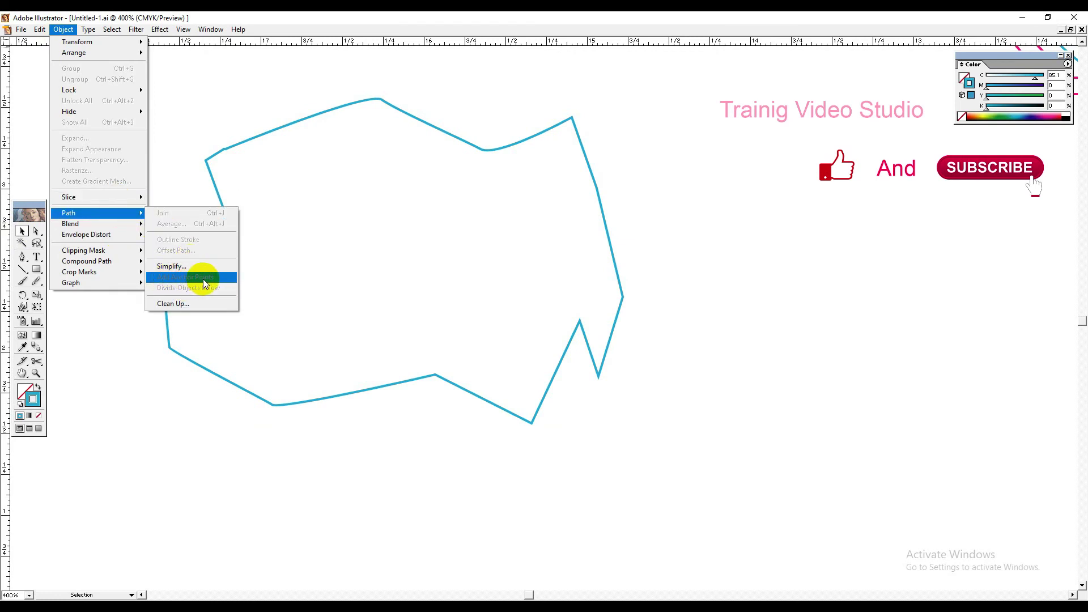
left_click(560, 239)
left_click_drag(685, 175, 471, 287)
key("Delete")
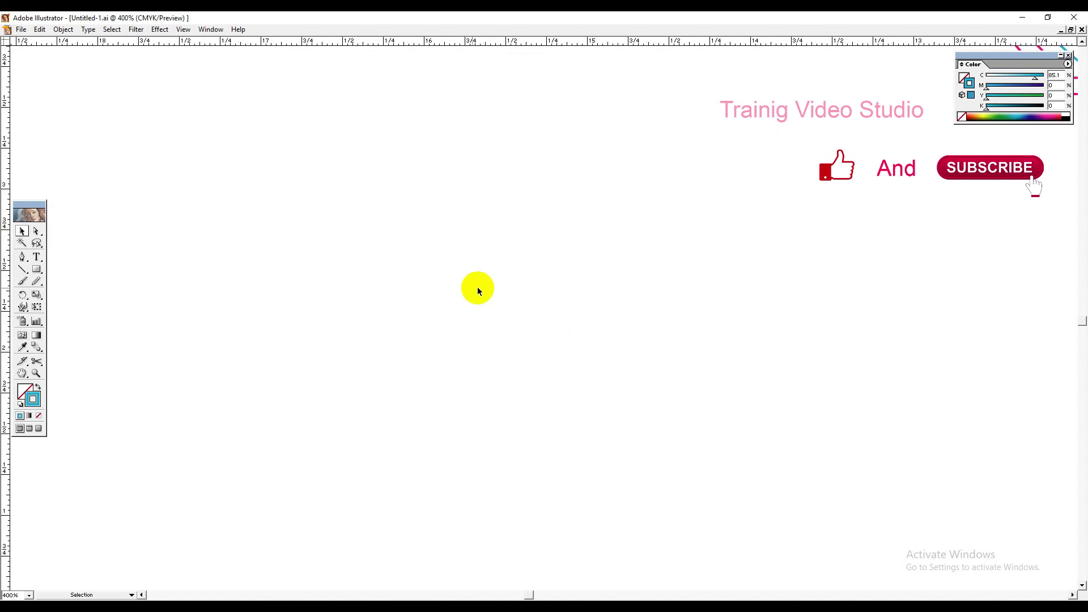
With the Pen tool, draw a tilted four-sided closed outline about 2.2 in wide and 1.9 in tall, and select it.
left_click(22, 257)
left_click(331, 101)
left_click(552, 219)
left_click(462, 418)
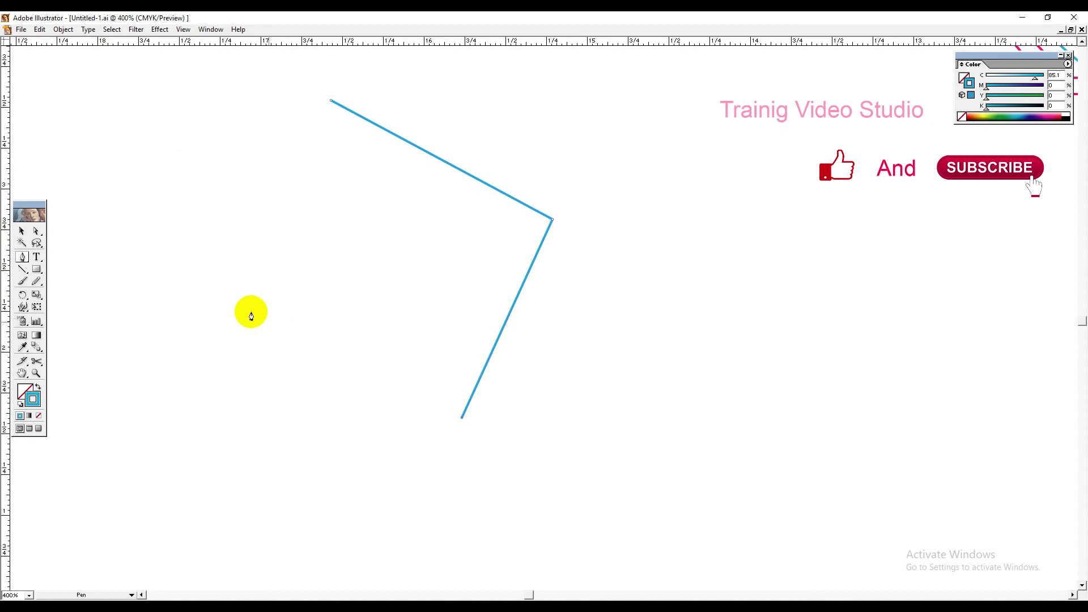
left_click(195, 276)
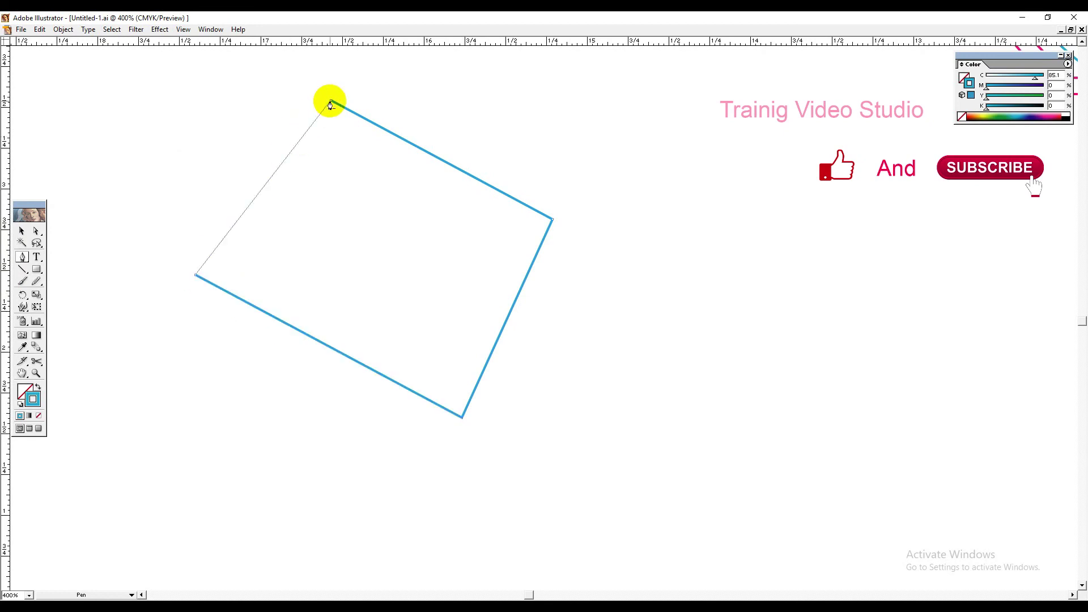
left_click(331, 101)
left_click(22, 231)
left_click(440, 237)
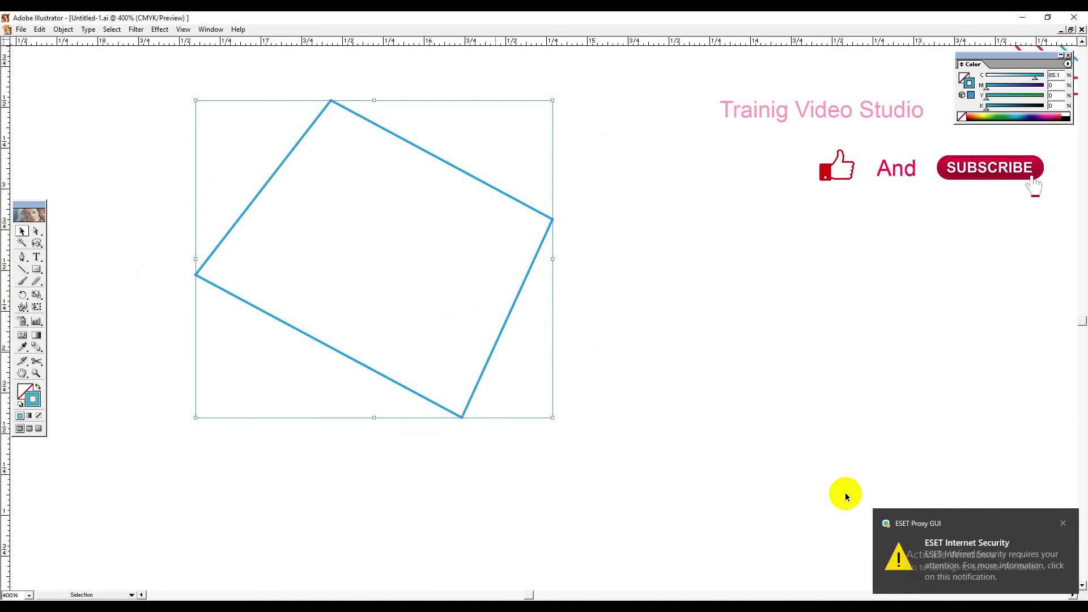
left_click(1065, 524)
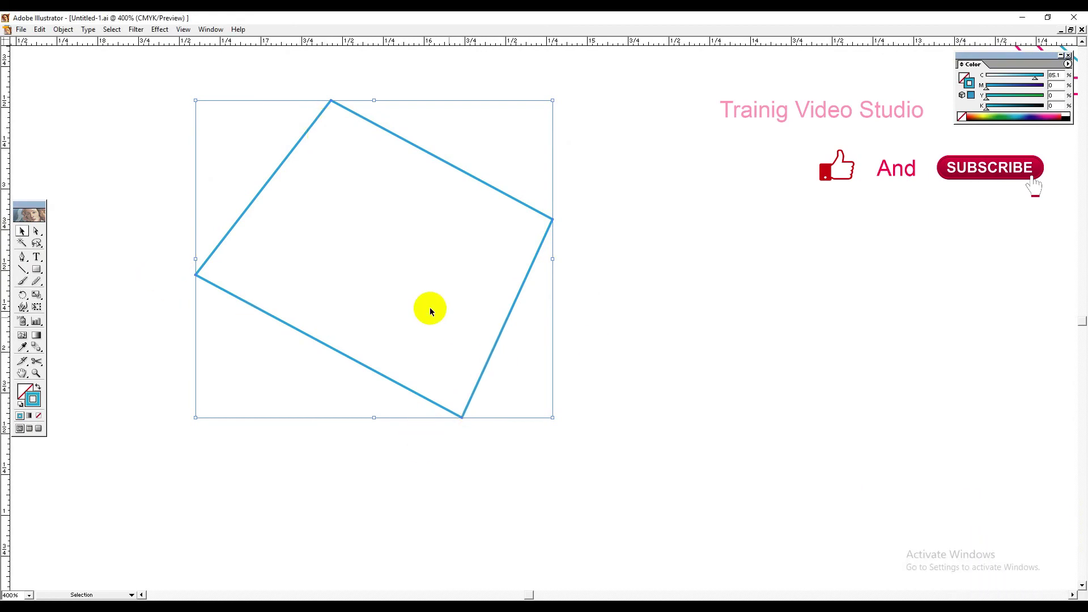
Apply Add Anchor Points twice to the four-sided outline, then deselect it.
left_click(63, 30)
mouse_move(126, 218)
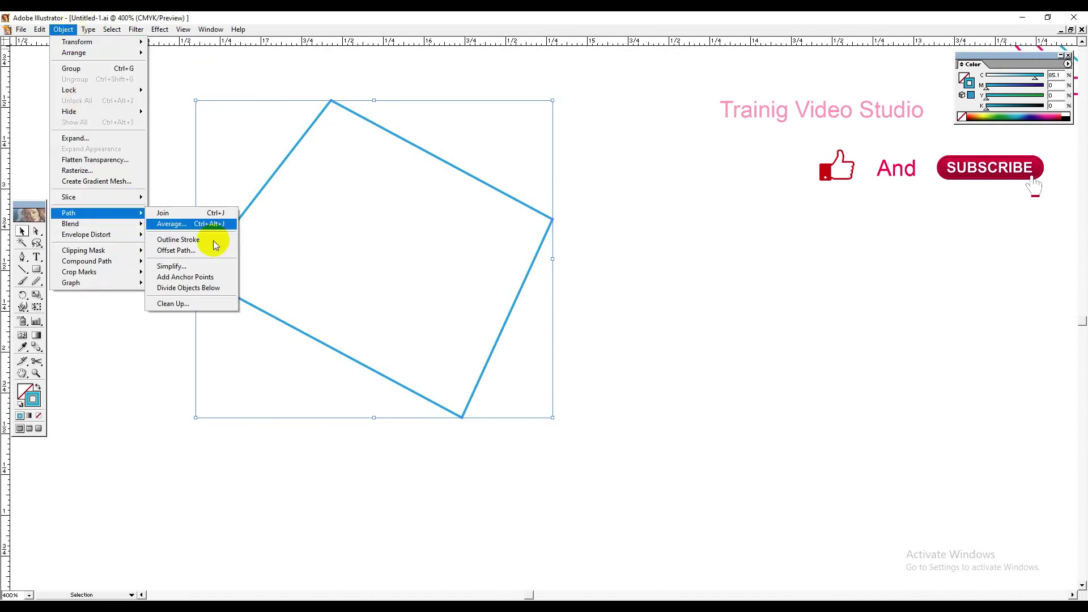
left_click(210, 280)
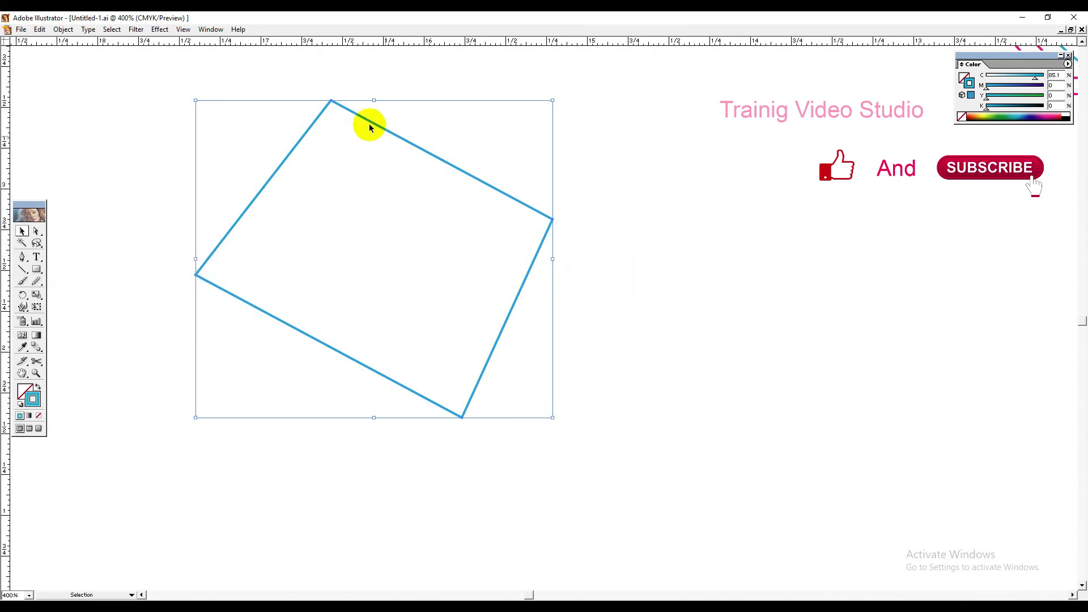
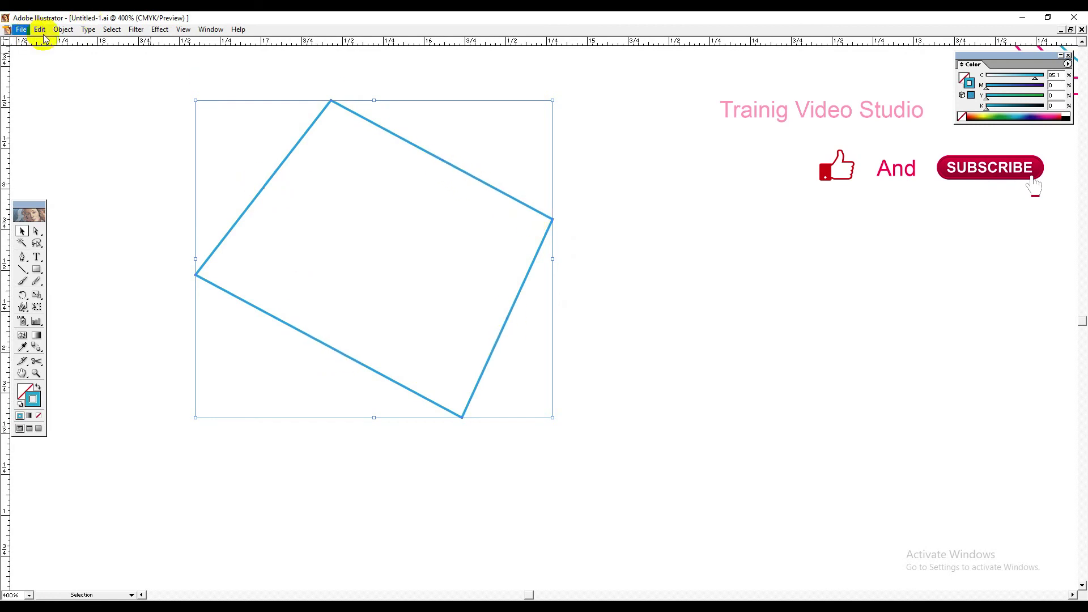
left_click(63, 30)
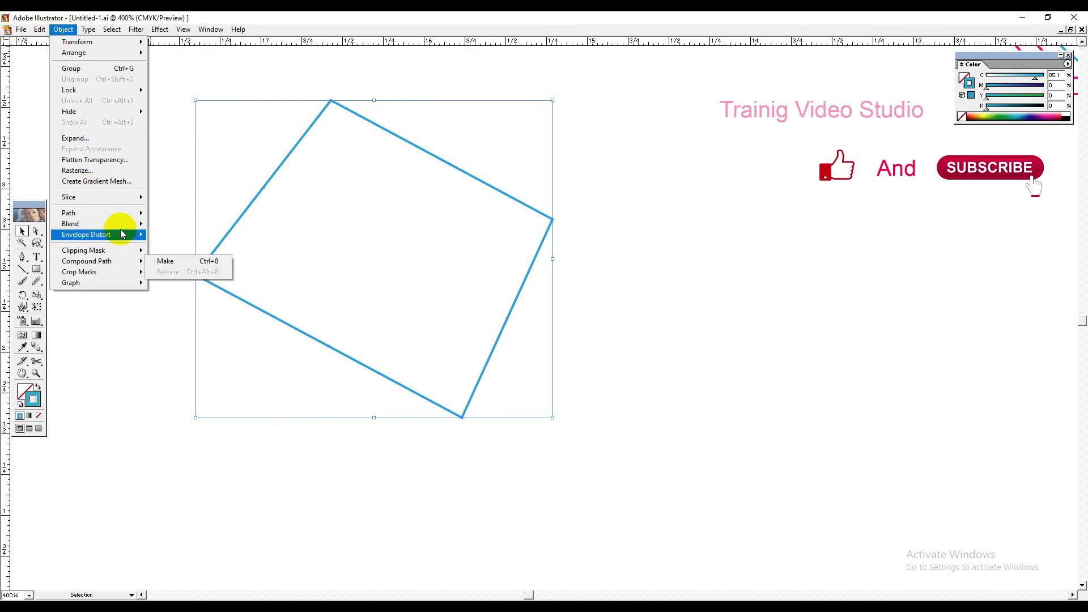
mouse_move(139, 213)
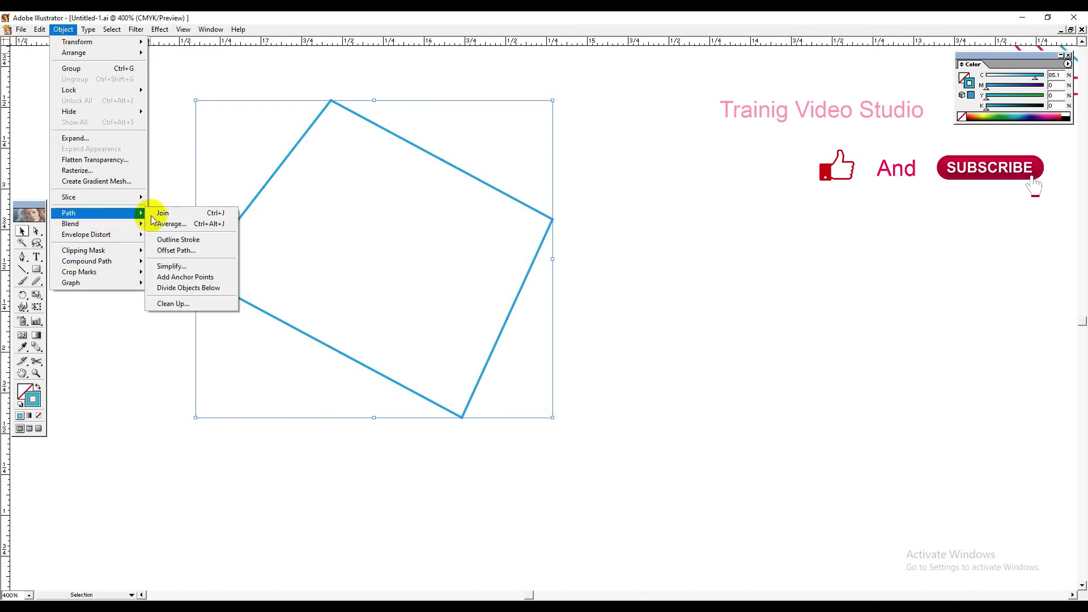
left_click(210, 278)
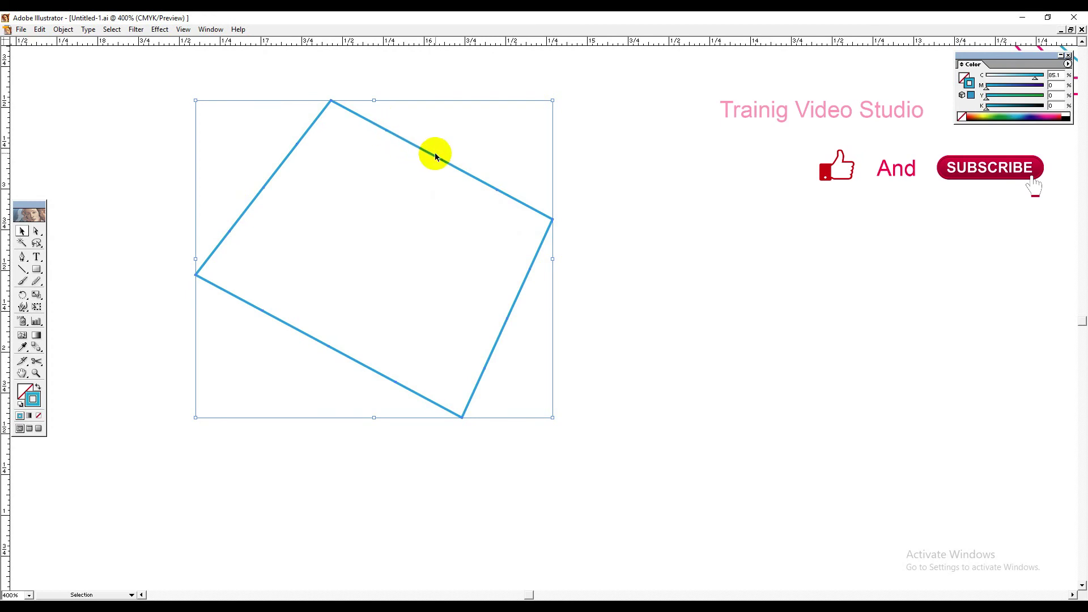
left_click(66, 31)
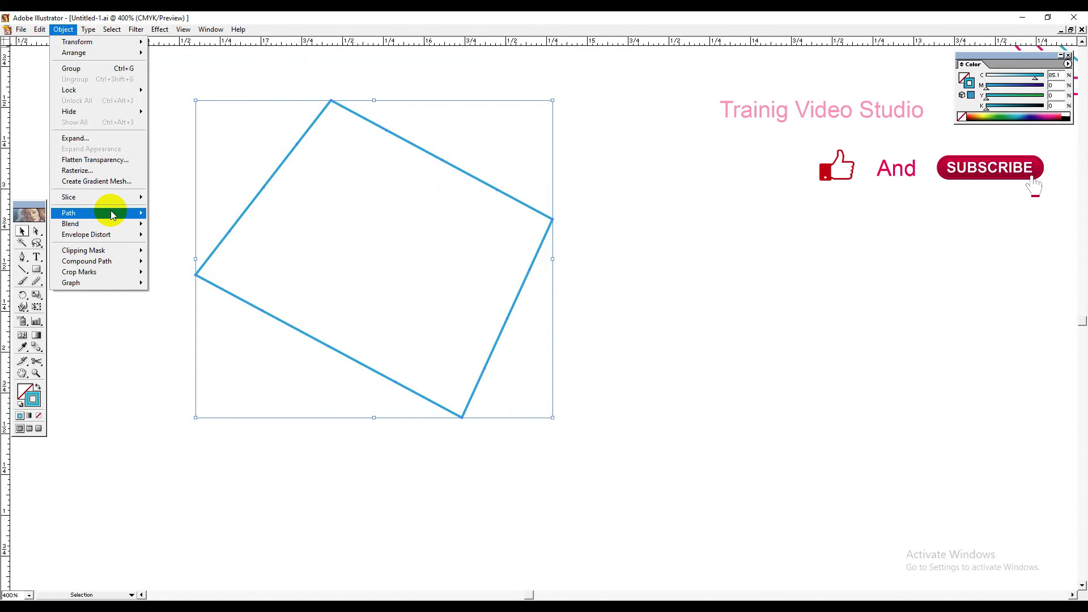
mouse_move(112, 215)
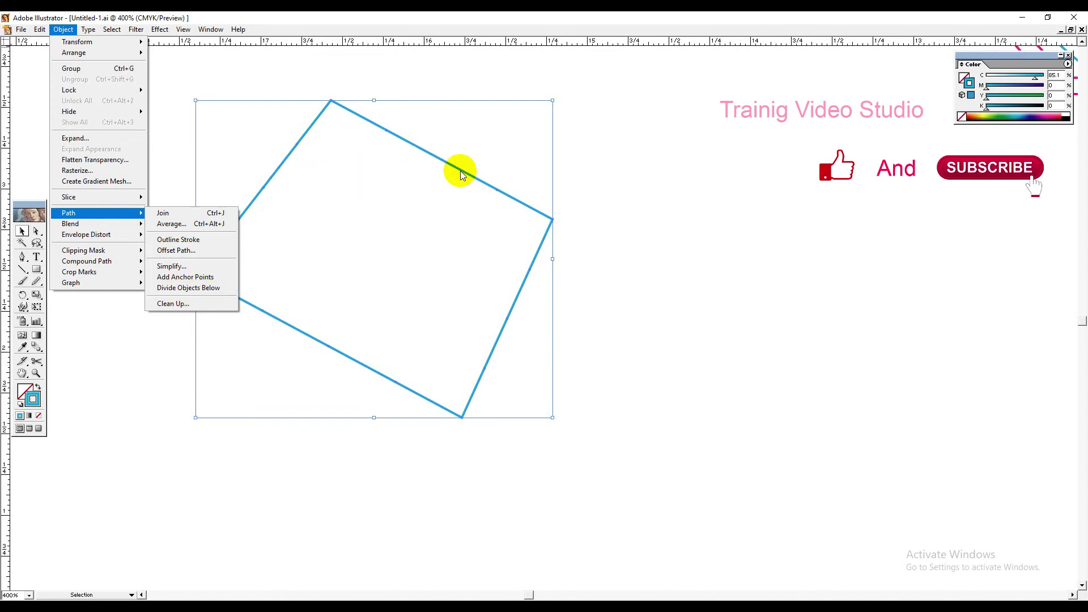
left_click(657, 162)
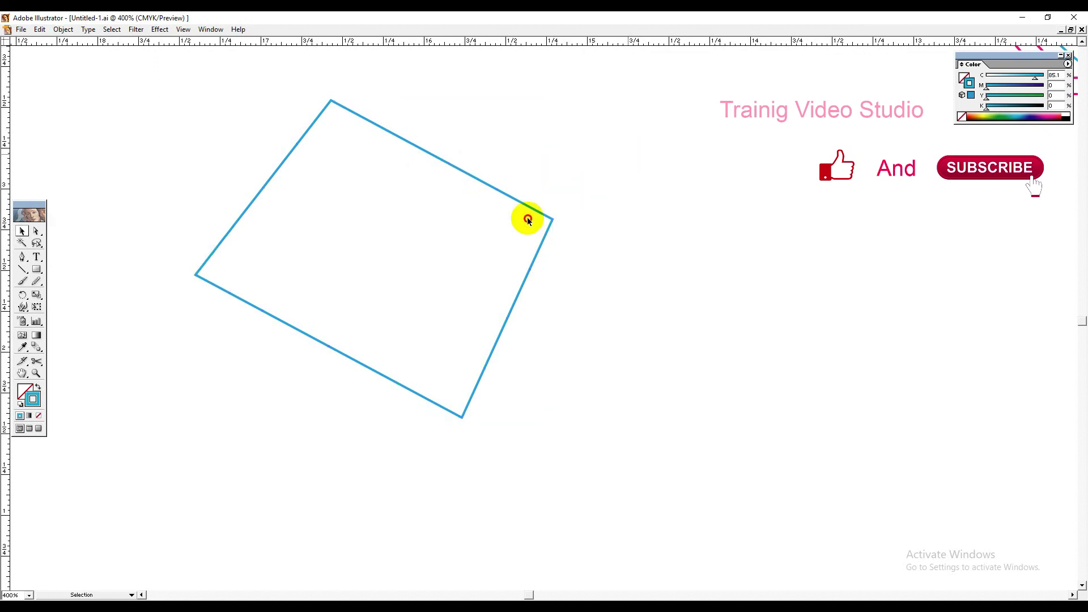
With Direct Selection, nudge the middle anchor point of the outline's upper-left edge about 0.3 in up and 0.3 in left.
left_click_drag(178, 188, 295, 252)
left_click(36, 231)
left_click(272, 197)
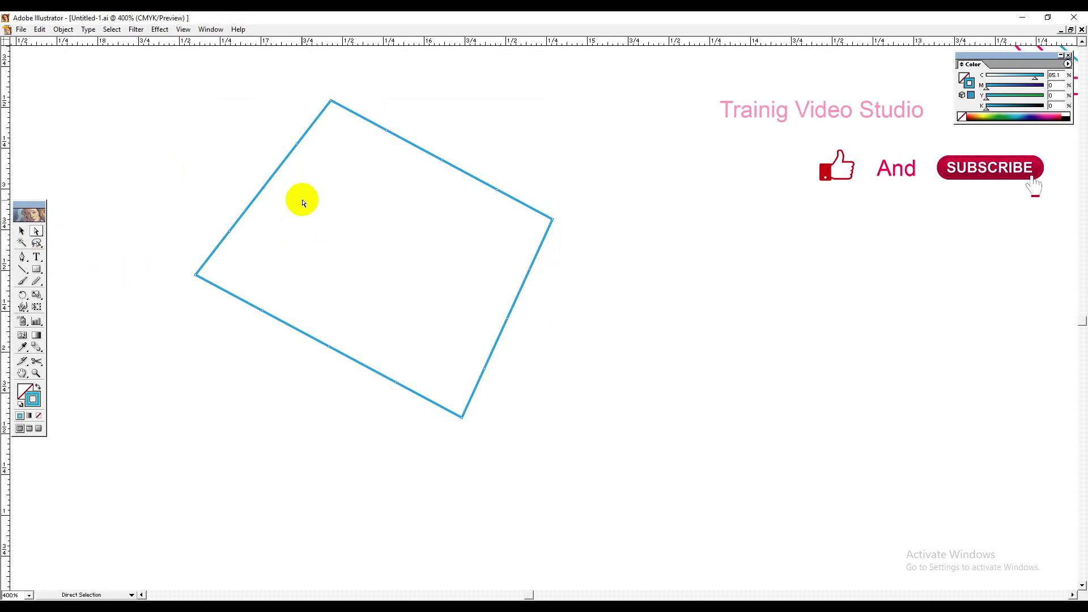
key("Up")
key("Up")
key("Up")
key("Up")
key("Up")
key("Up")
key("Up")
key("Up")
key("Up")
key("Up")
key("Up")
key("Up")
key("Up")
key("Up")
key("Up")
key("Left")
key("Left")
key("Left")
key("Left")
key("Left")
key("Left")
key("Left")
key("Left")
key("Left")
key("Left")
key("Left")
key("Left")
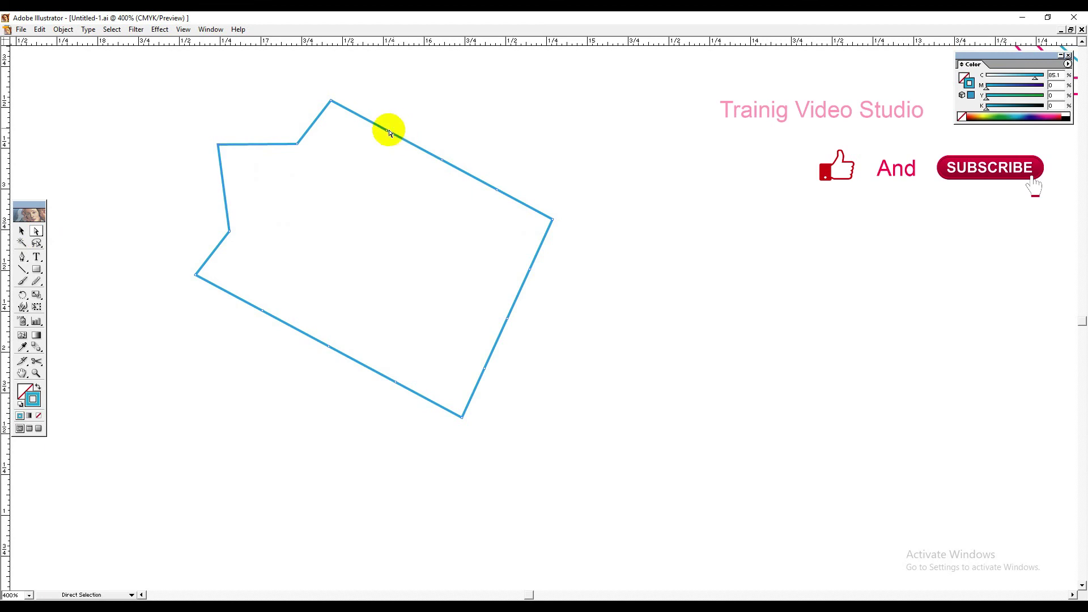
Reshape the outline's upper side into jagged peaks by moving three of its added anchor points.
left_click_drag(387, 133, 449, 231)
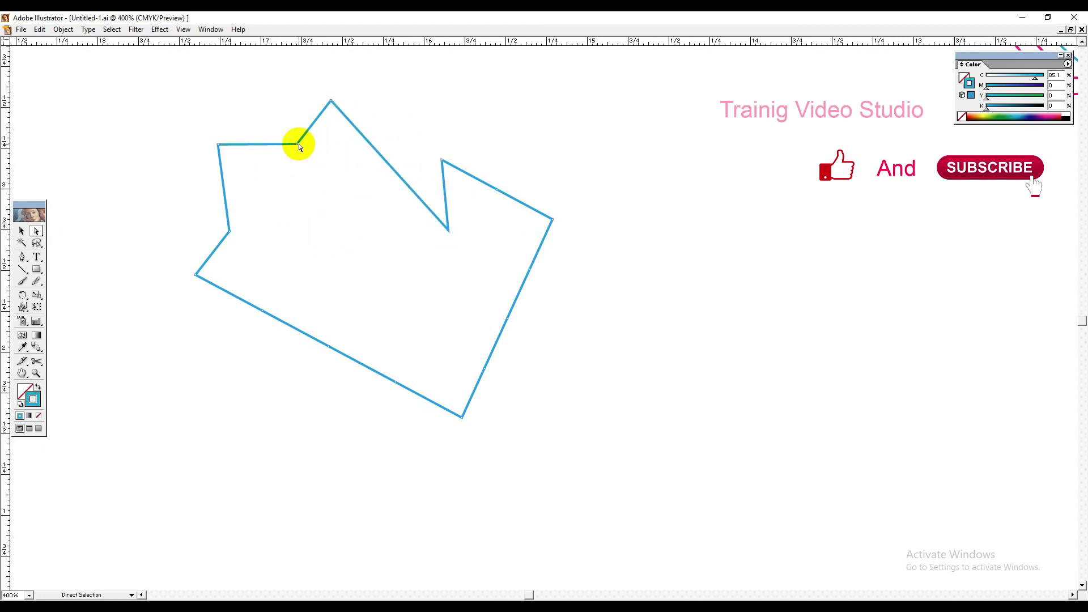
left_click_drag(297, 146, 336, 208)
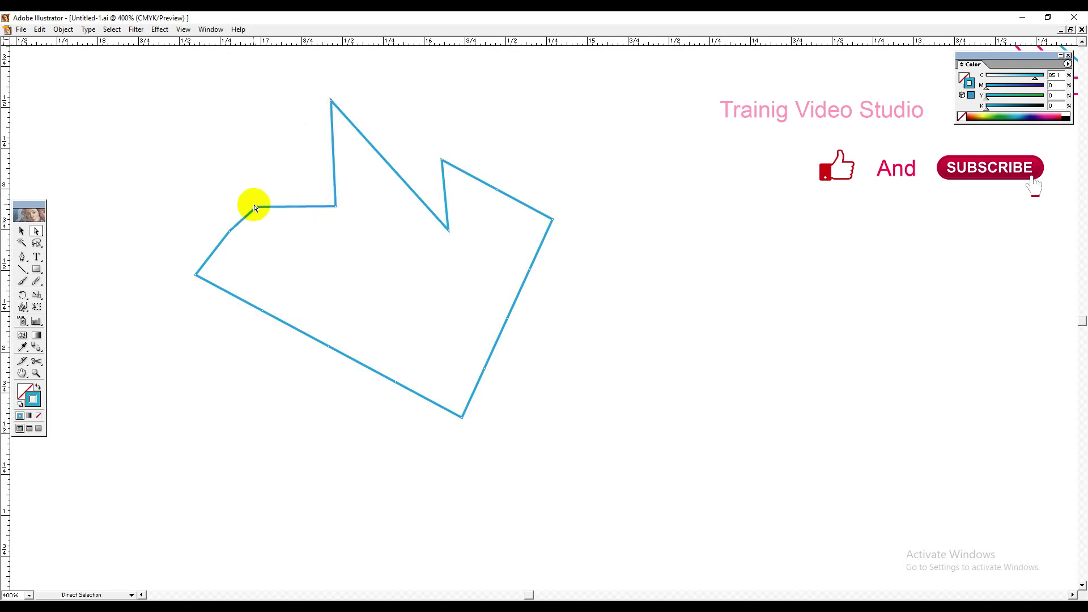
left_click_drag(257, 209, 282, 116)
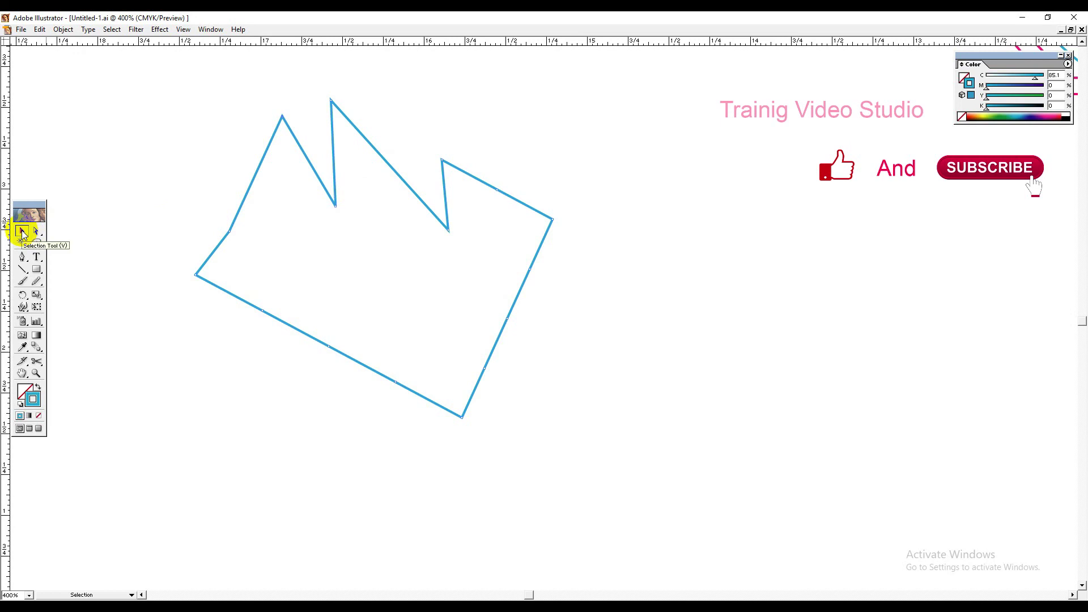
left_click(64, 32)
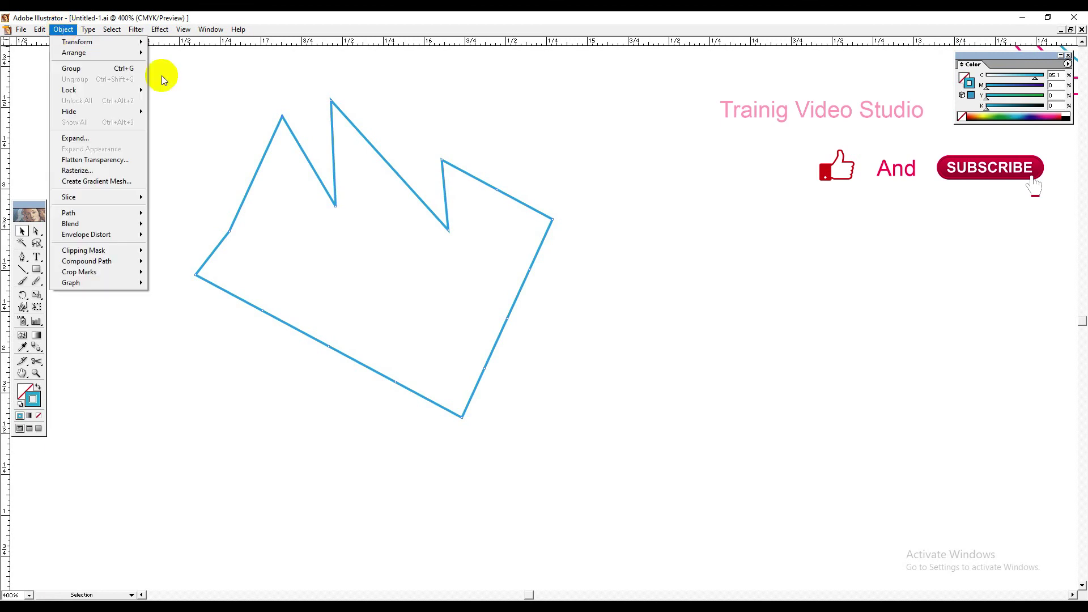
left_click(211, 182)
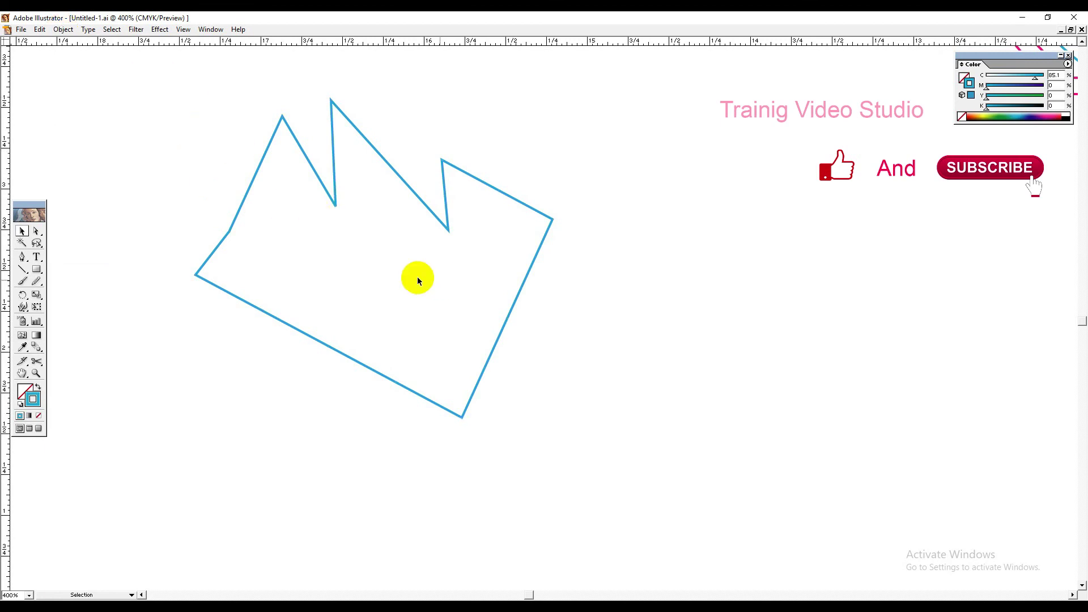
Draw a hexagon about 0.9 in wide and place it overlapping the lower-left edge of the jagged outline.
left_click(37, 271)
left_click_drag(36, 275, 90, 271)
left_click_drag(162, 169, 208, 227)
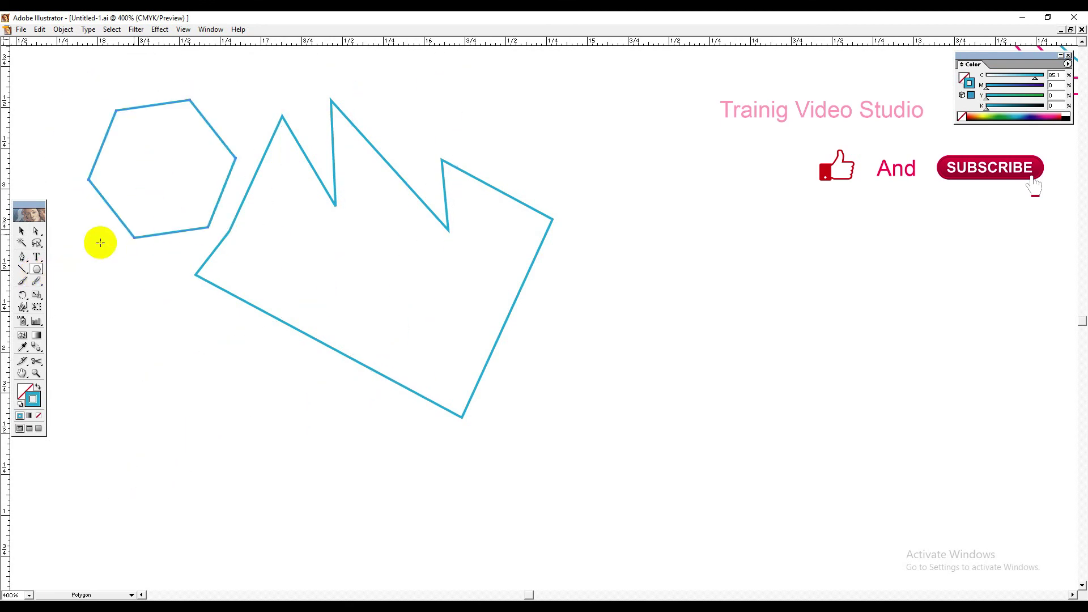
left_click(22, 231)
left_click_drag(103, 149, 250, 312)
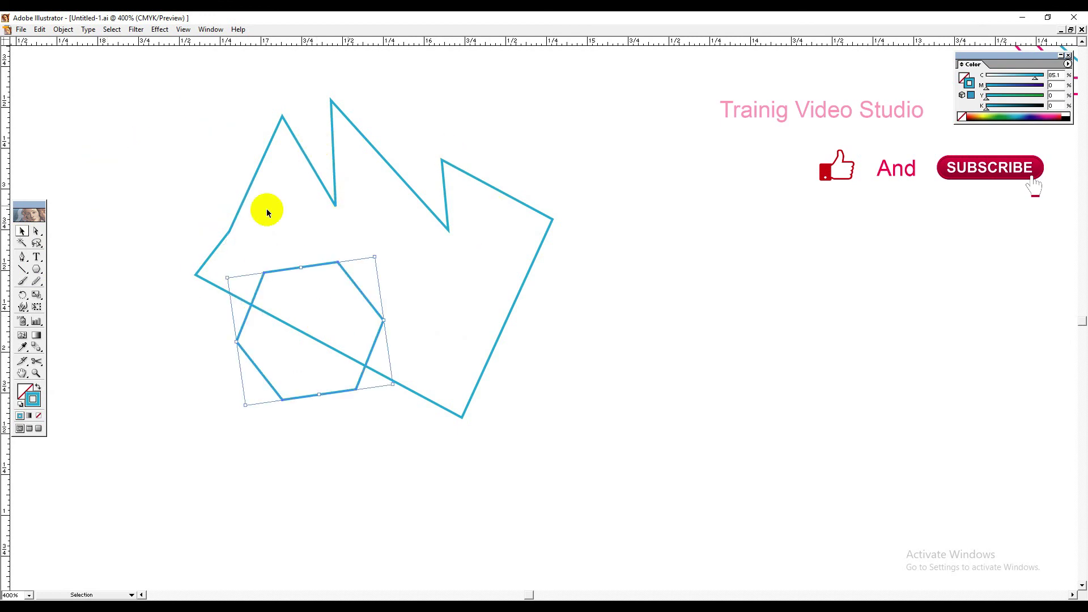
left_click(85, 266)
left_click_drag(163, 133, 434, 454)
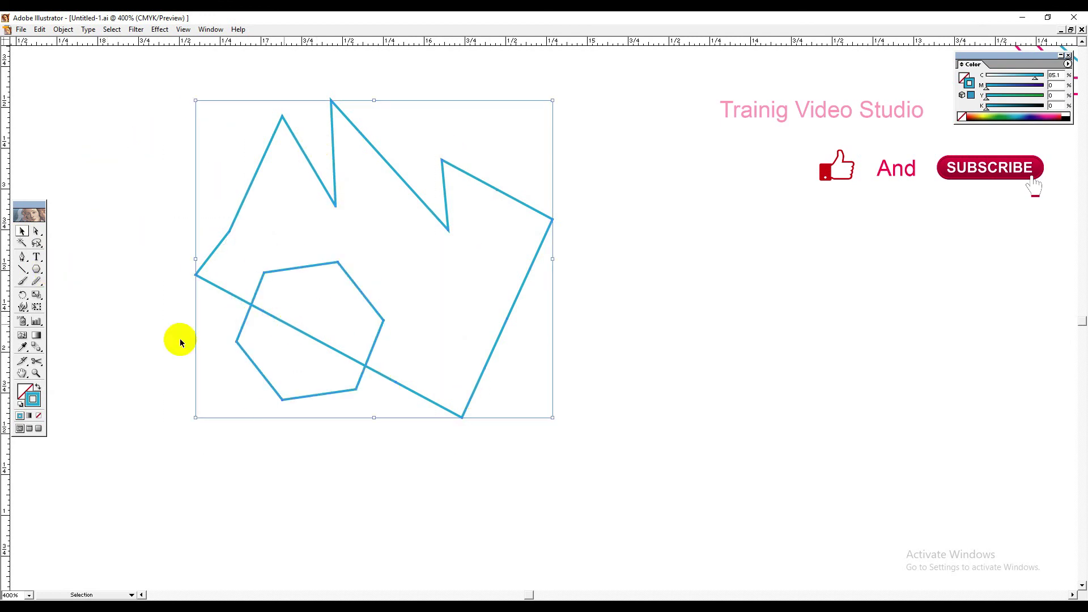
Draw a horizontal line about 3.9 in long across both shapes and apply Divide Objects Below with it.
left_click(22, 269)
left_click_drag(108, 277, 745, 281)
left_click(22, 231)
left_click_drag(652, 174, 700, 400)
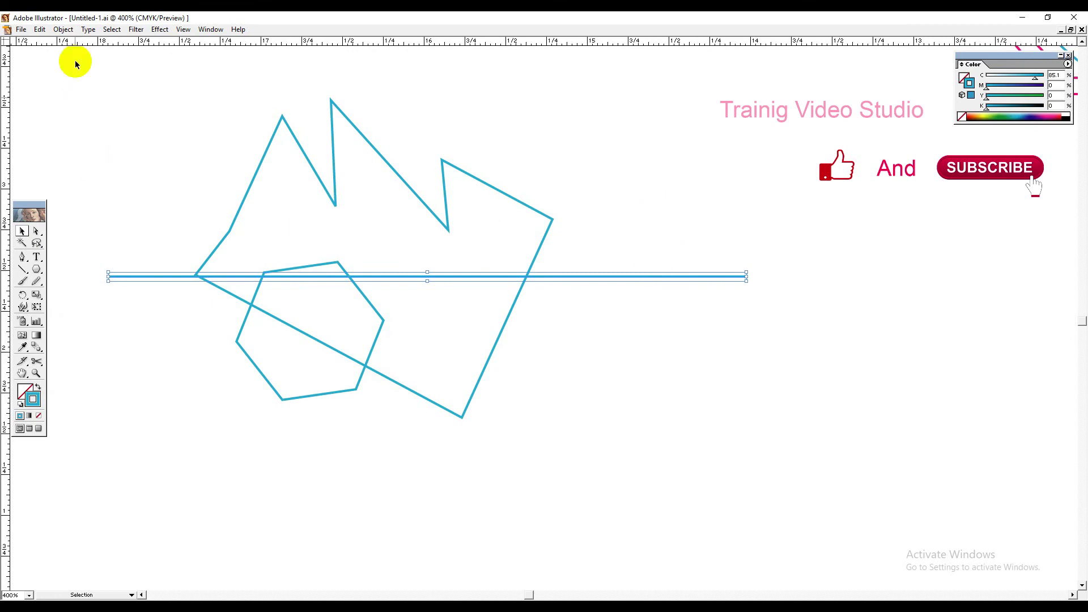
left_click(62, 30)
mouse_move(80, 213)
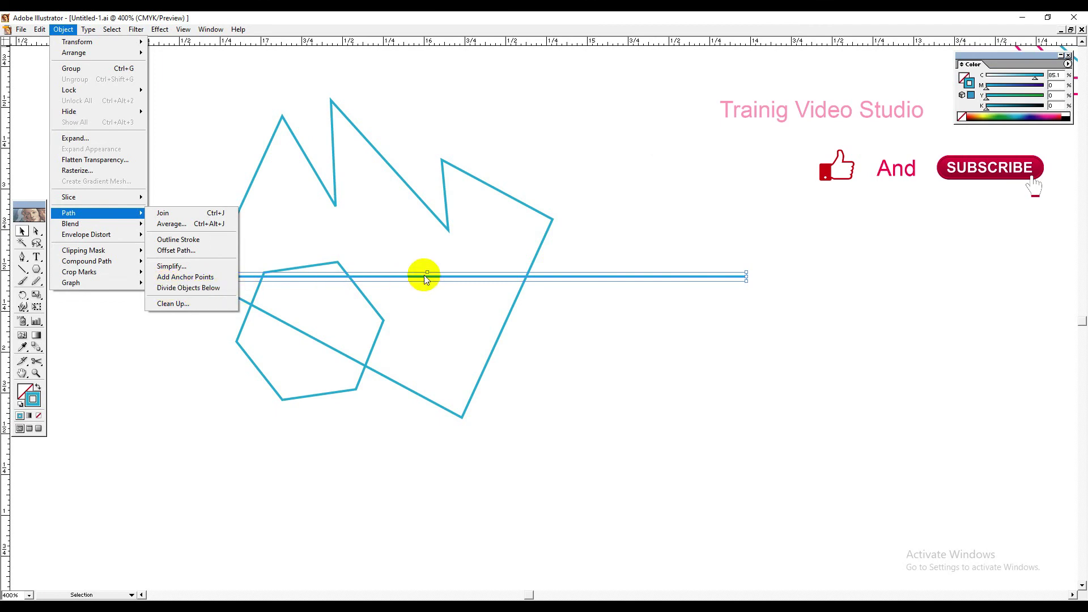
left_click(206, 289)
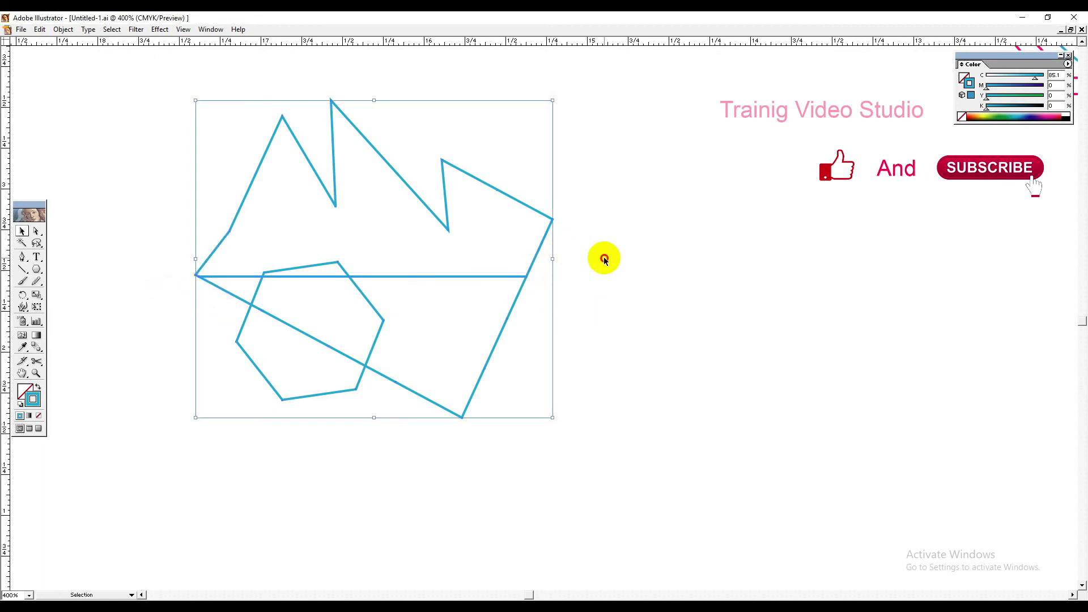
Move the outline's upper piece up and the lower hexagon and triangular pieces down to separate the divided parts.
left_click(602, 258)
left_click(544, 237)
left_click(543, 237)
left_click_drag(543, 238, 549, 161)
left_click_drag(356, 390, 314, 475)
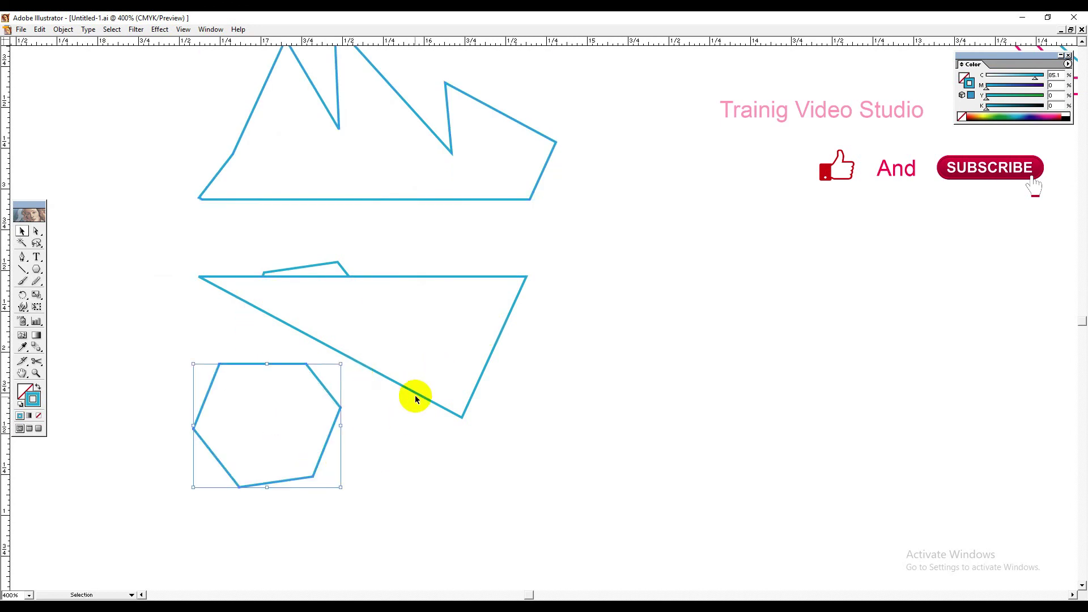
left_click_drag(417, 393, 499, 523)
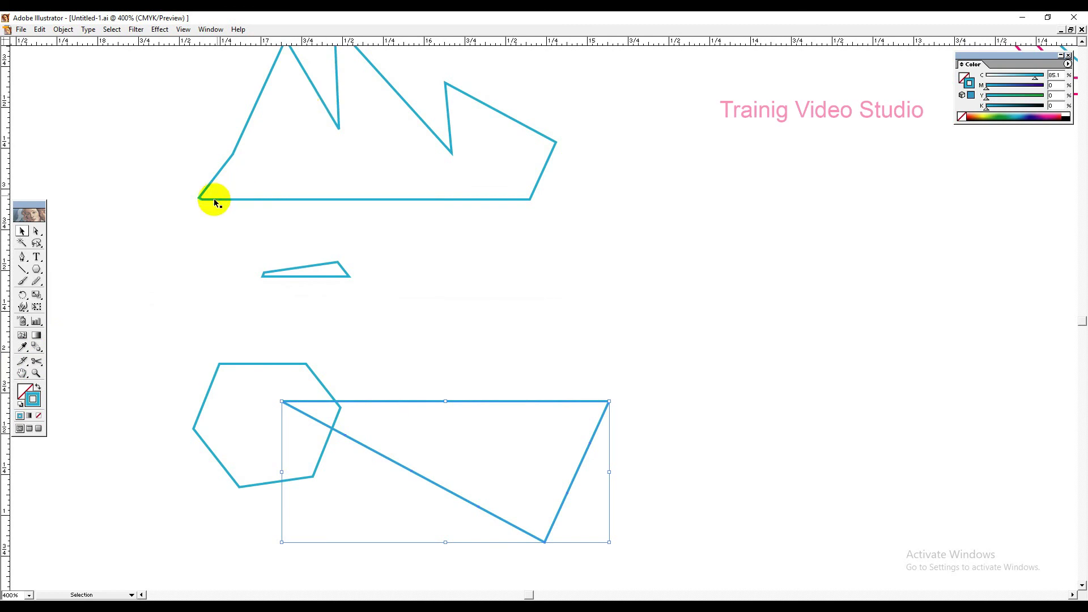
Undo the three moves of the divided pieces.
key("ctrl+z")
key("ctrl+z")
key("ctrl+z")
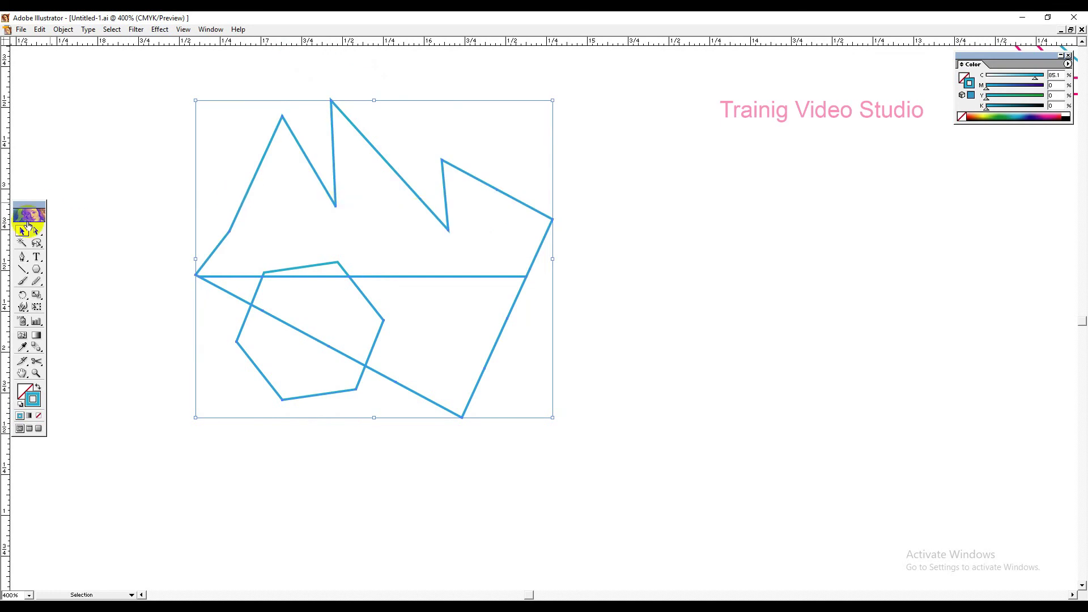
Run Clean Up on all artwork, deleting stray points, unpainted objects and empty text paths, and deselect everything.
left_click(88, 172)
key("ctrl+a")
left_click(63, 29)
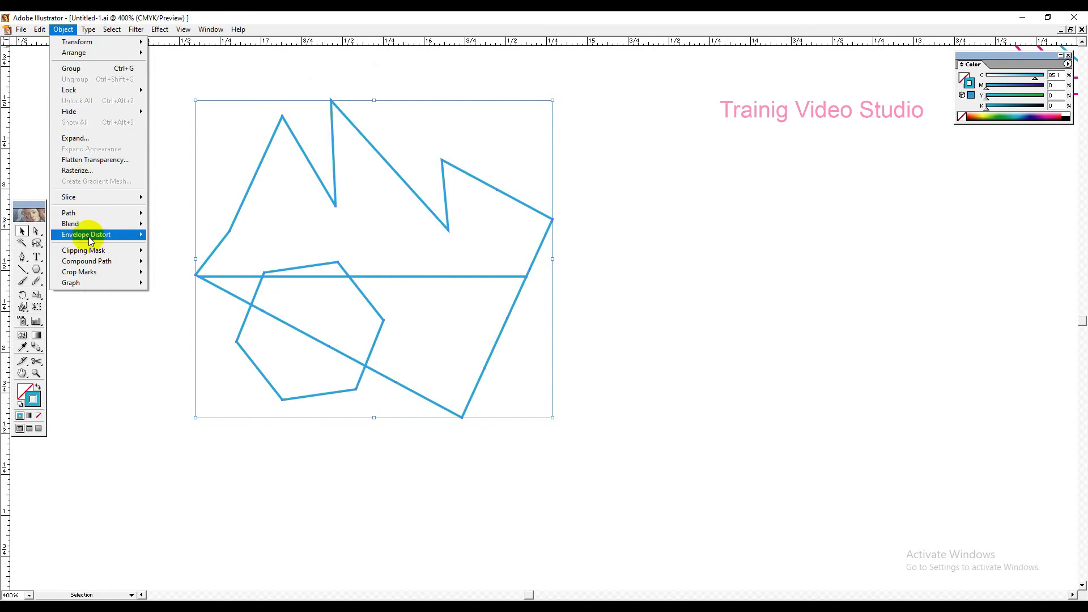
mouse_move(91, 241)
mouse_move(73, 214)
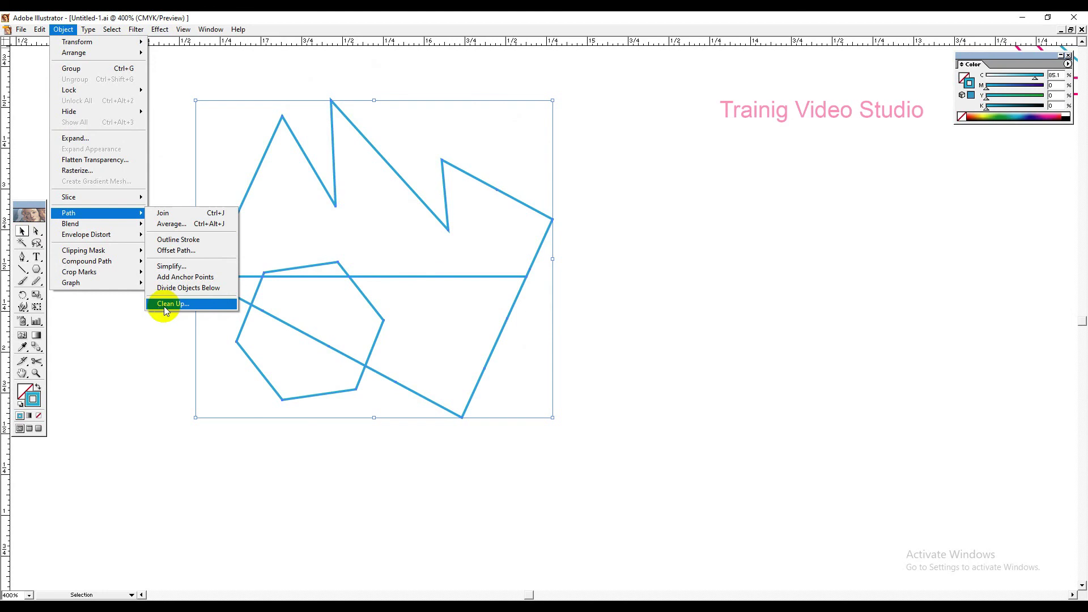
left_click(198, 309)
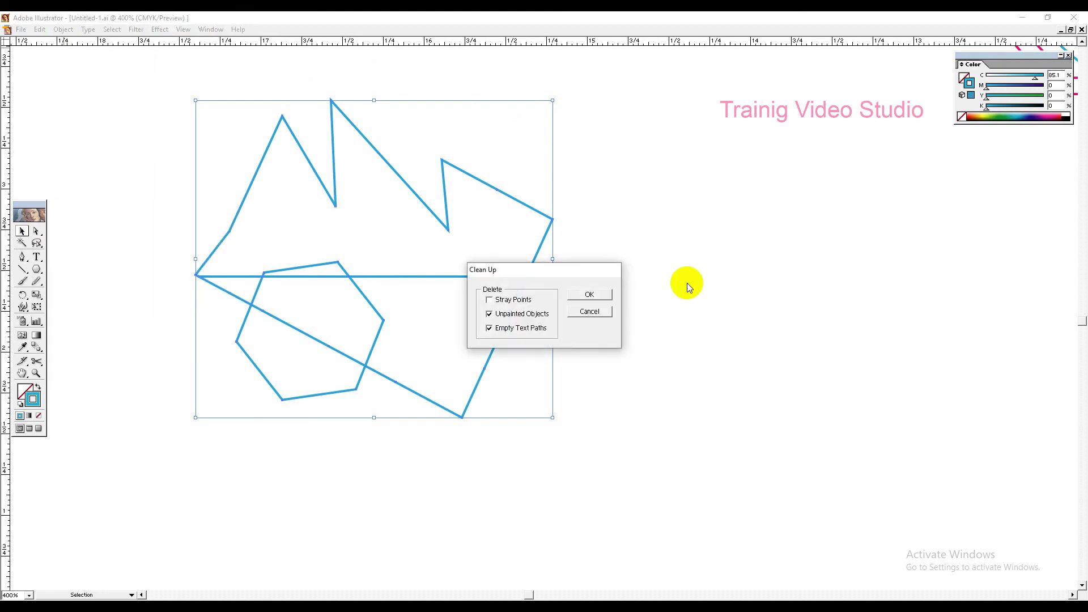
left_click(490, 300)
left_click(590, 295)
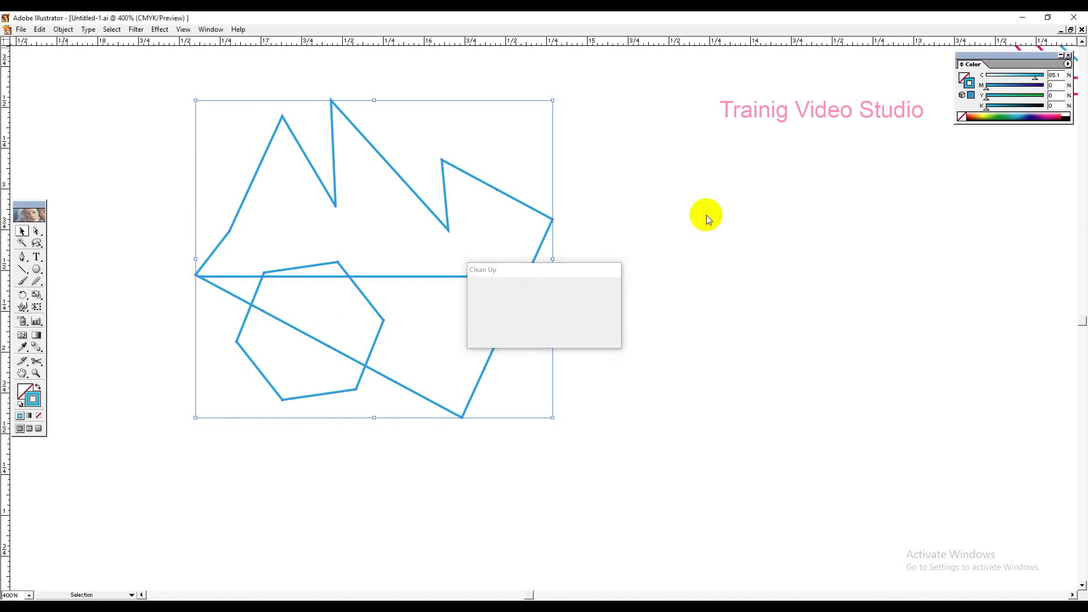
left_click(527, 330)
left_click(503, 228)
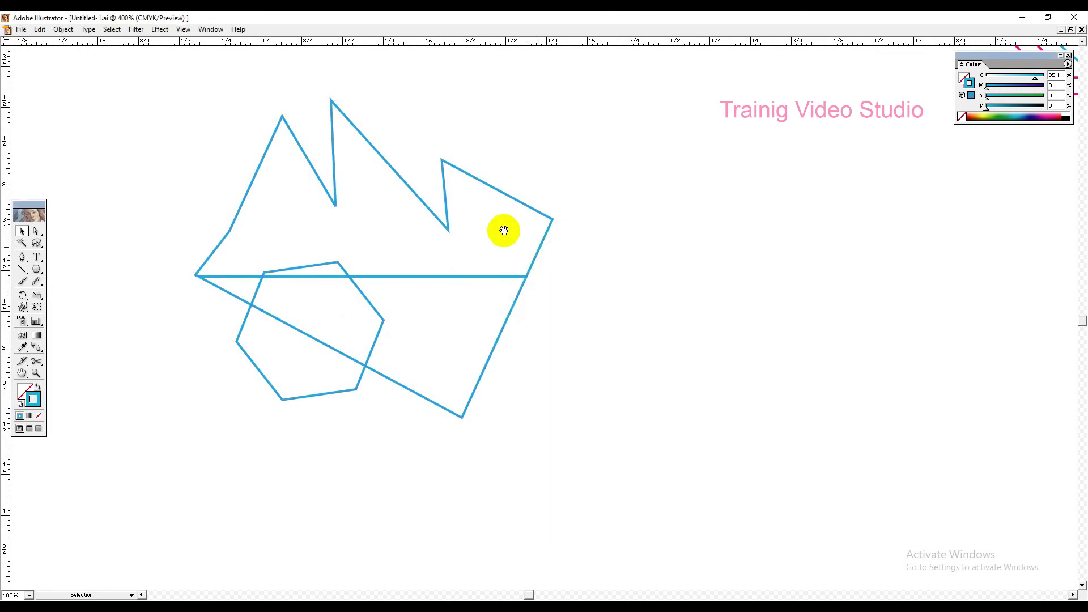
key("space")
left_click_drag(324, 156, 542, 506)
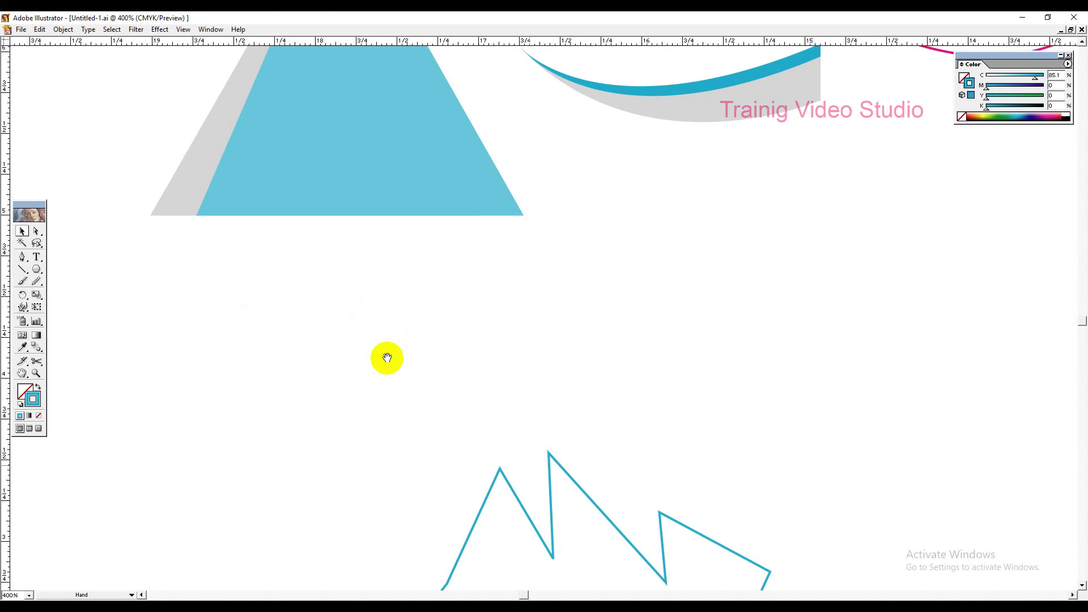
Add the text "xdfdxz" in the empty area near the shapes.
left_click_drag(298, 412, 299, 265)
left_click(36, 257)
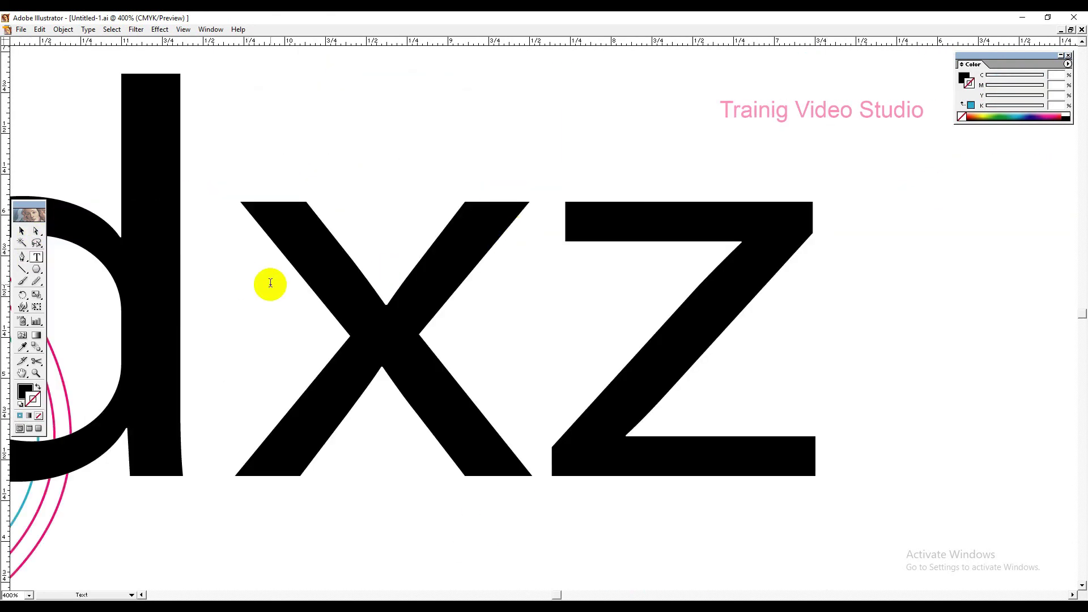
key("ctrl+minus")
key("ctrl+minus")
key("ctrl+minus")
key("ctrl+minus")
key("ctrl+minus")
key("ctrl+minus")
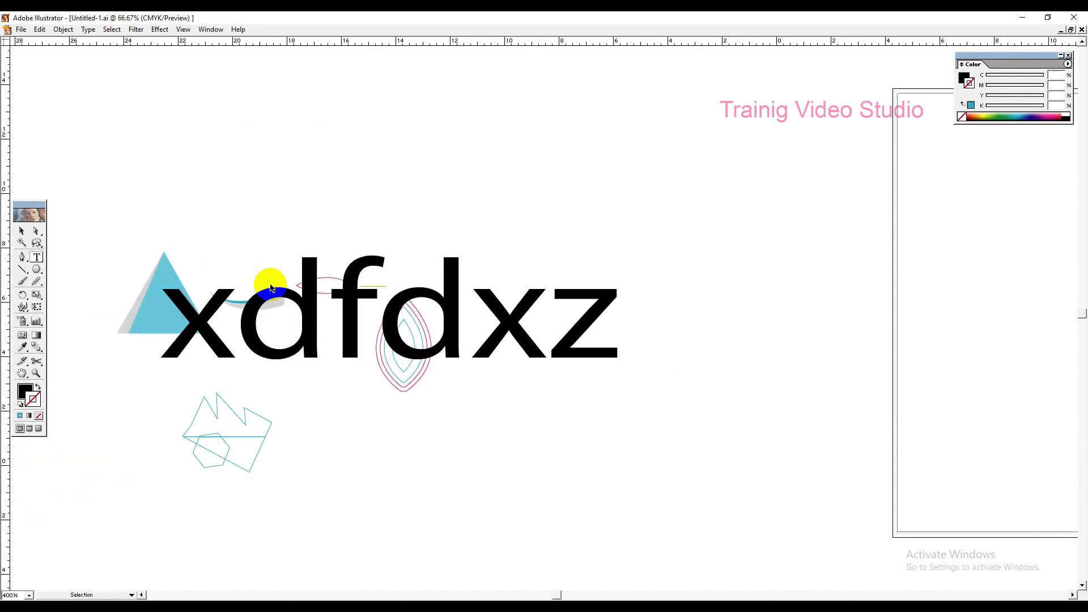
Move the text away from the shapes and delete all of its characters, leaving an empty text object.
left_click(22, 232)
left_click(502, 323)
left_click_drag(501, 322, 361, 259)
double_click(360, 257)
left_click_drag(434, 256, 266, 260)
key("BackSpace")
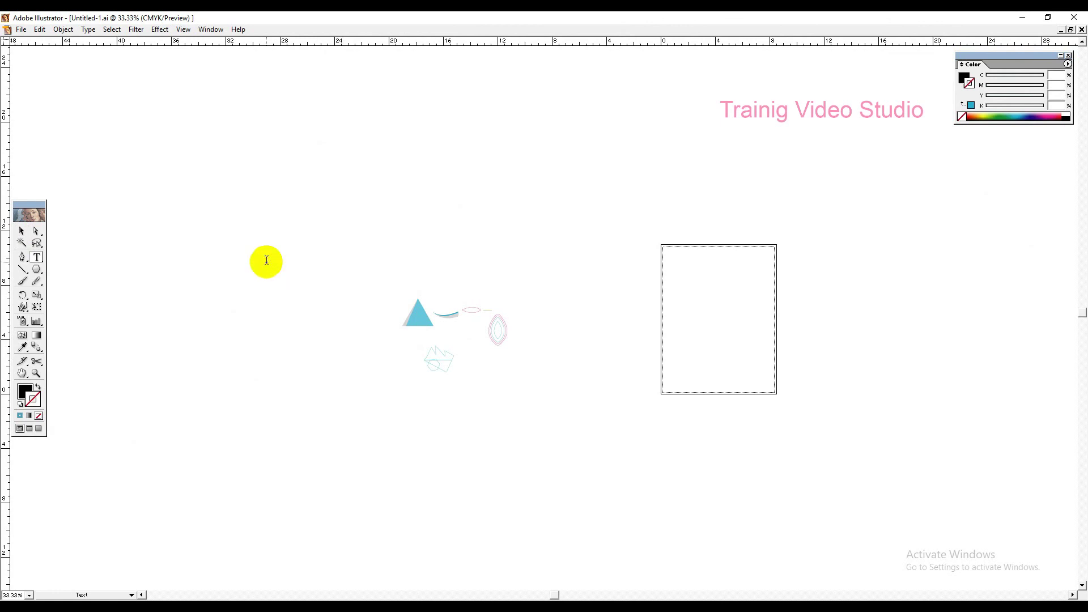
left_click(22, 231)
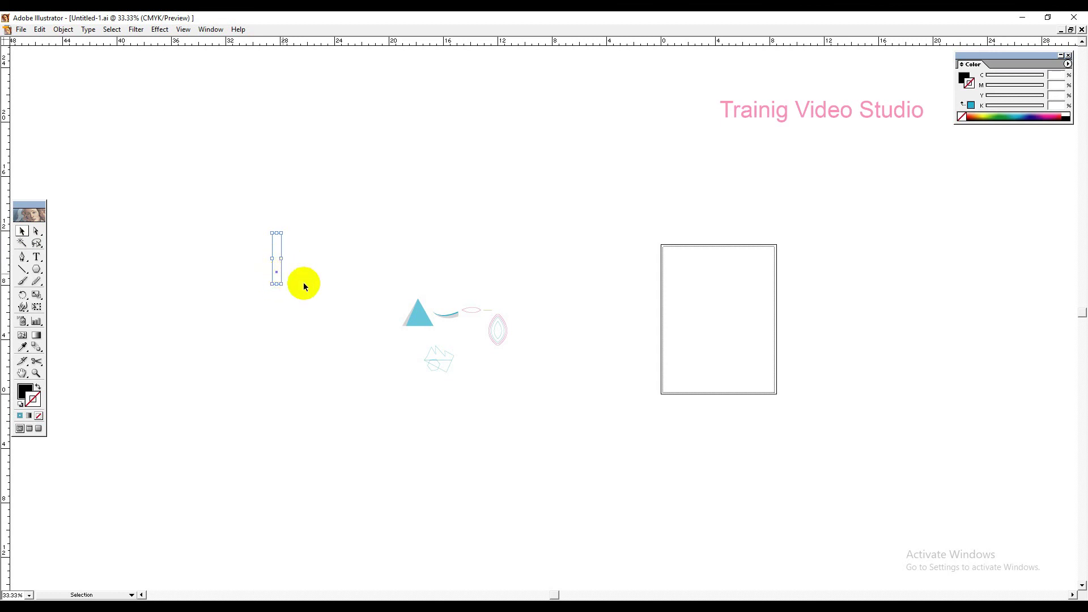
Select all the artwork and then only the empty text object to examine what is left of the cleared text.
left_click_drag(160, 144, 552, 453)
left_click(553, 470)
left_click_drag(189, 146, 549, 460)
left_click(415, 435)
left_click_drag(196, 182, 331, 320)
key("Delete")
Draw a diagonal line across the triangle with the Pen tool and undo its second point, leaving a single stray anchor point.
left_click(28, 258)
left_click(364, 358)
left_click(496, 250)
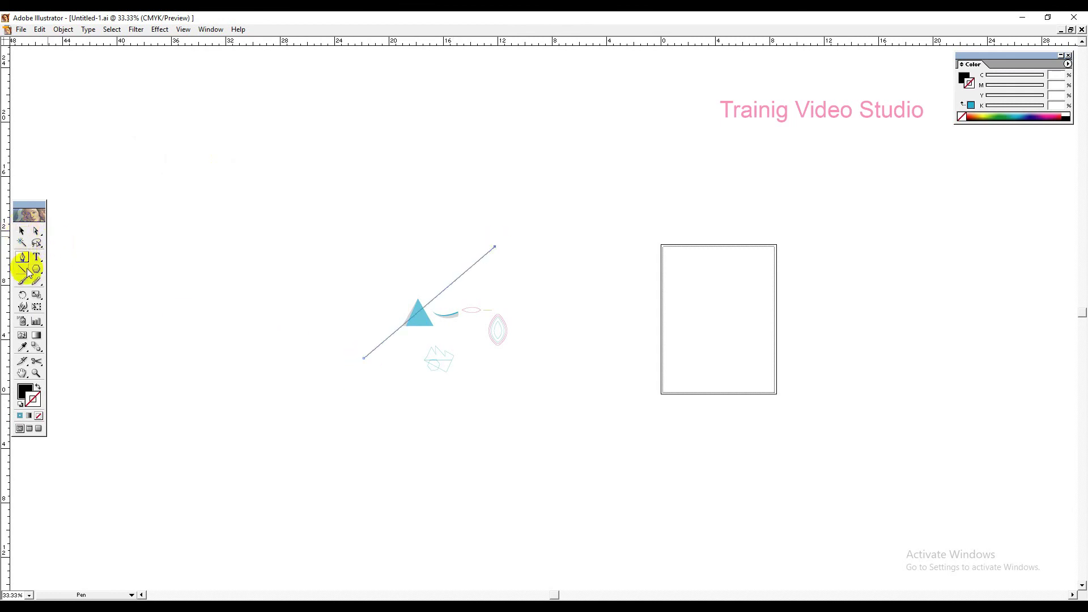
key("ctrl+z")
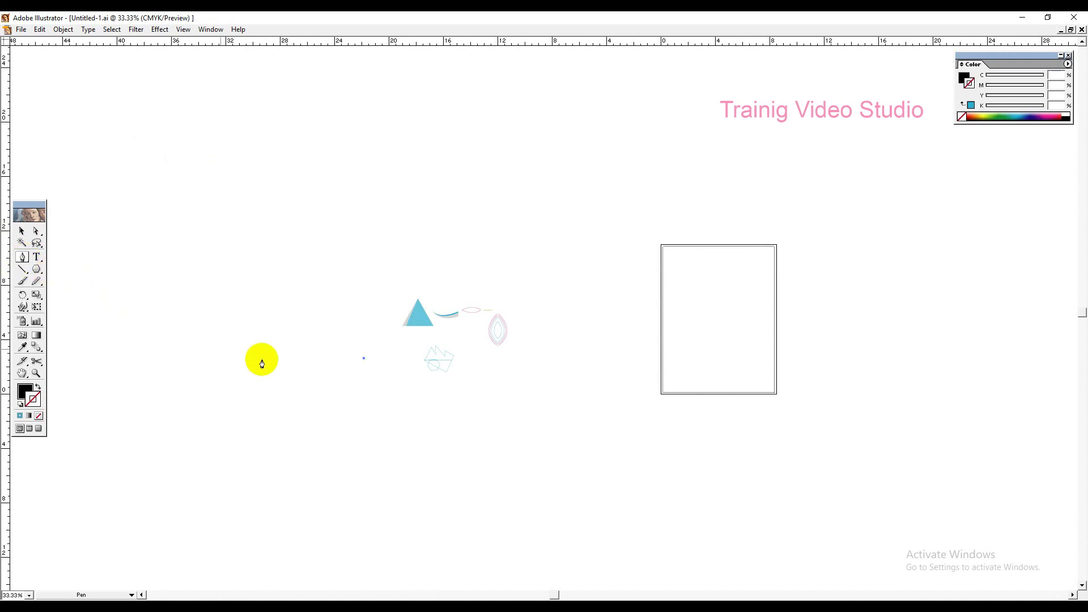
Select all the artwork to examine the stray anchor point and the empty text path, and deselect it.
left_click(22, 232)
left_click_drag(147, 188, 601, 455)
left_click(379, 389)
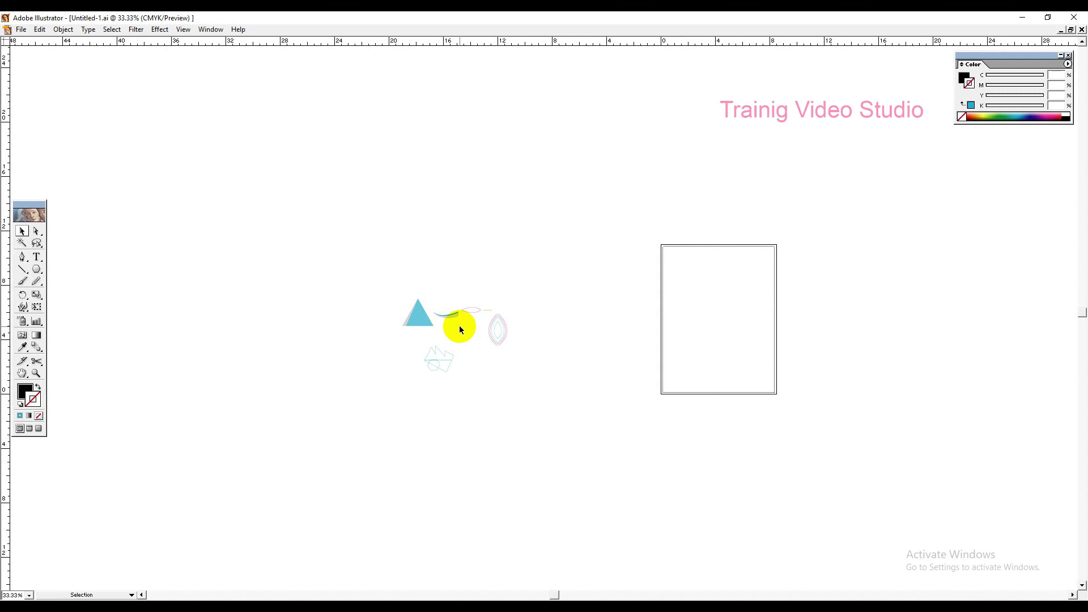
left_click_drag(461, 329, 438, 333)
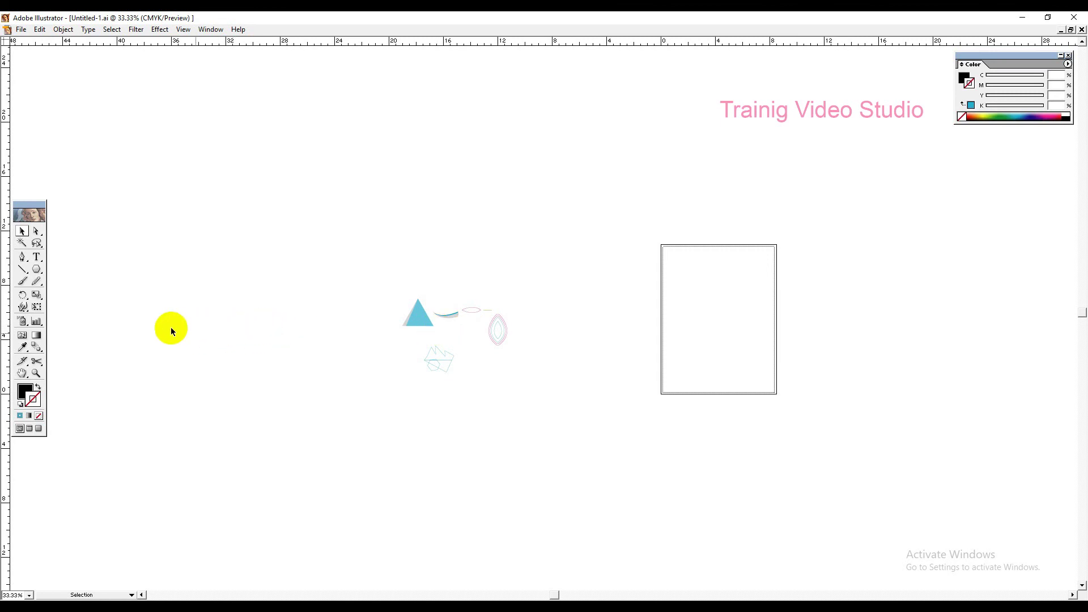
left_click_drag(334, 291, 558, 490)
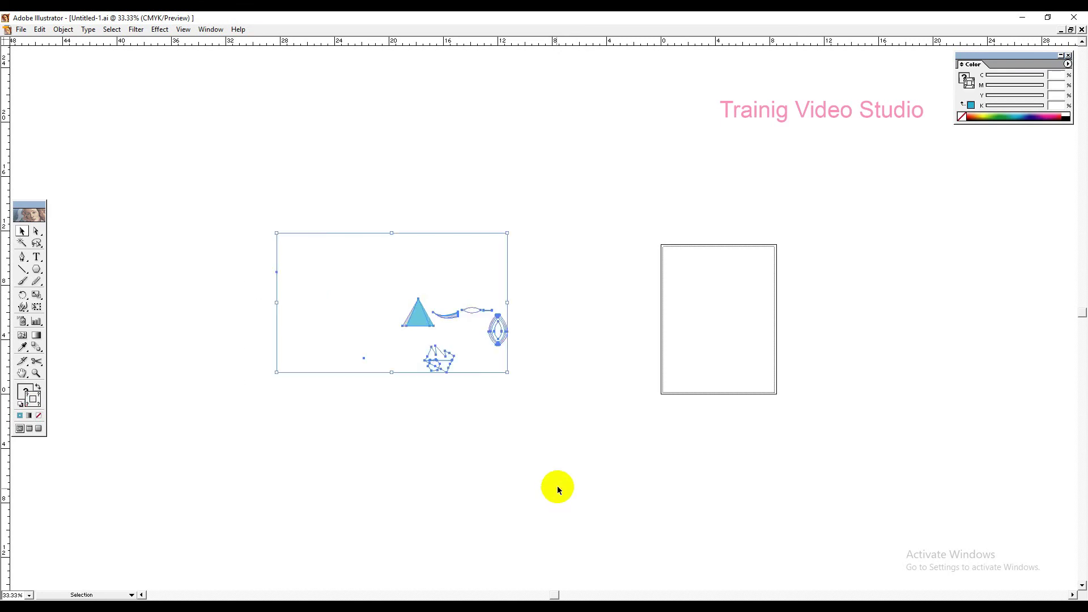
left_click(532, 479)
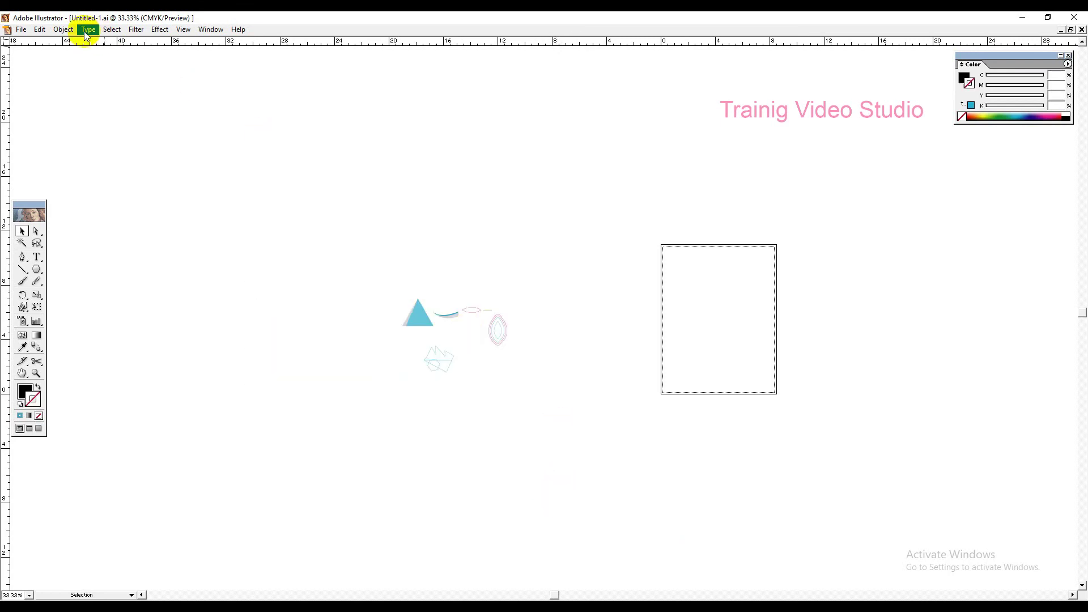
left_click_drag(274, 233, 590, 465)
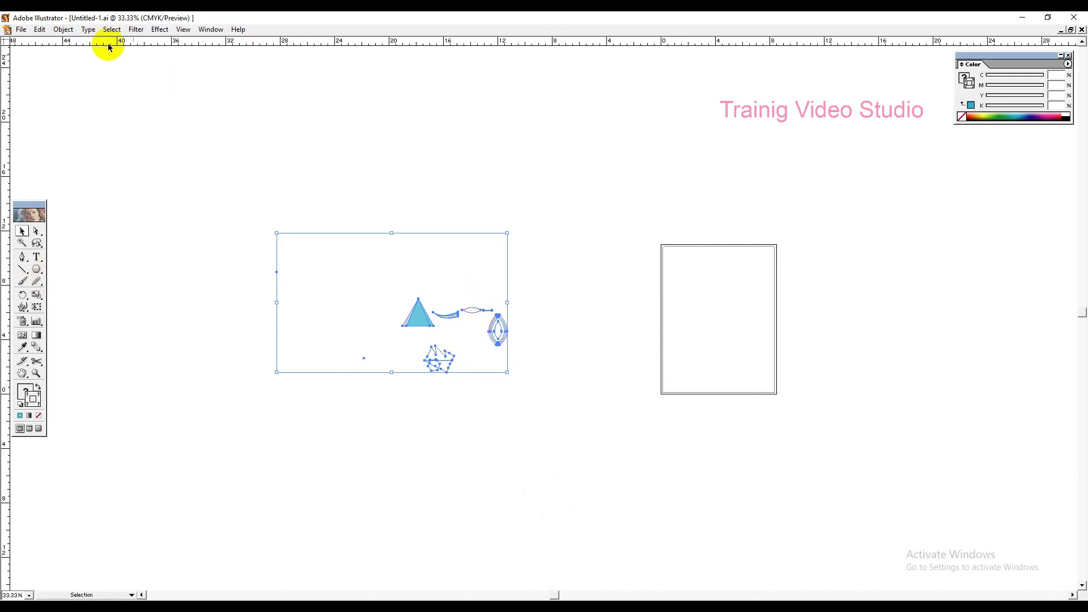
left_click(66, 32)
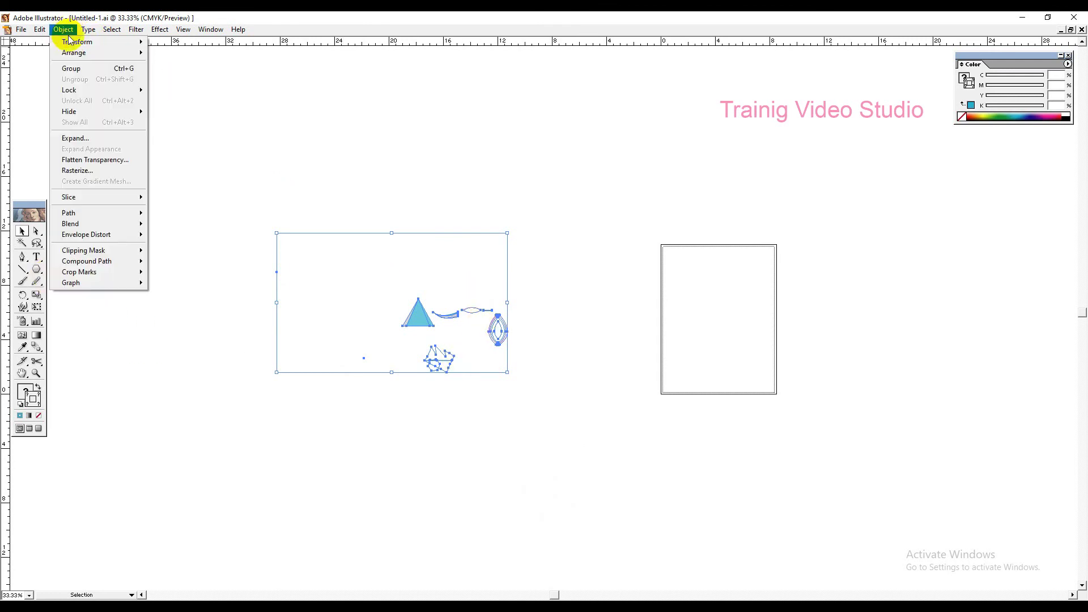
mouse_move(125, 220)
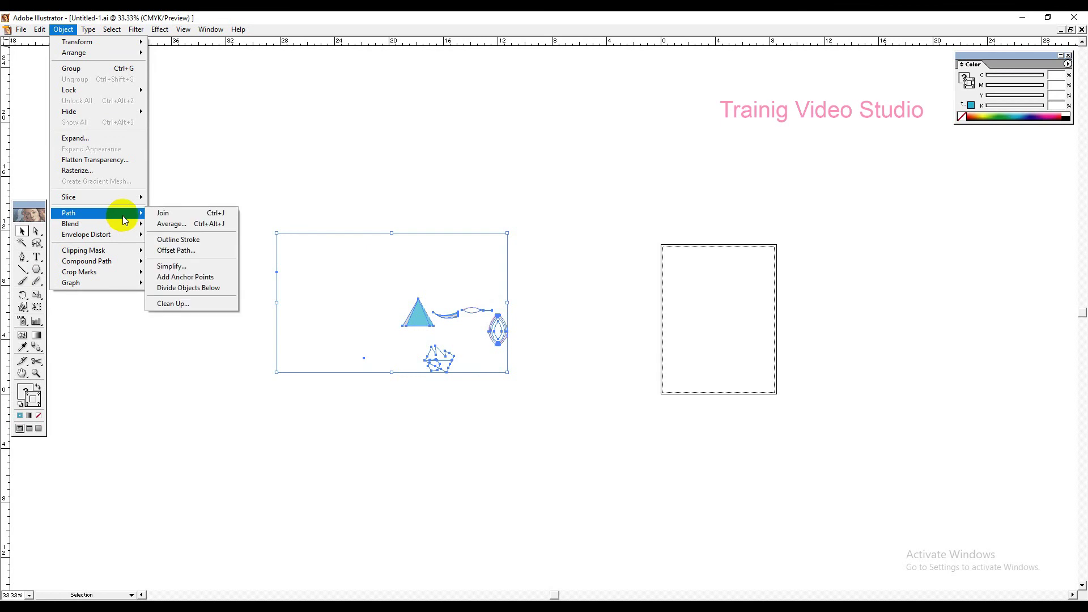
left_click(190, 303)
left_click_drag(556, 266, 629, 126)
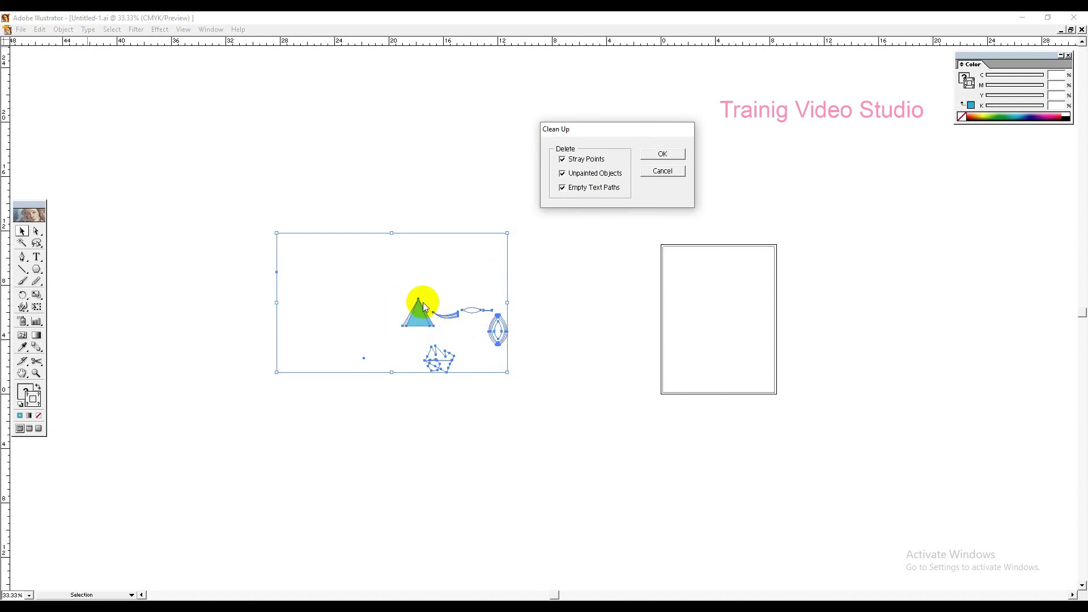
left_click(663, 154)
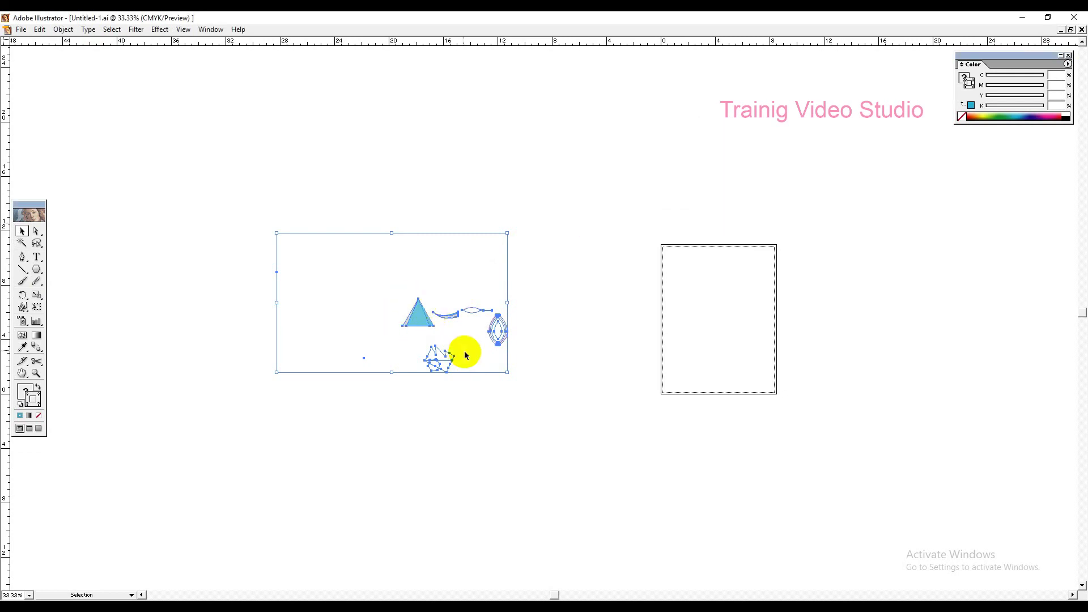
Remove the fill from the blue triangle so that it is unpainted, and deselect it.
left_click(422, 316)
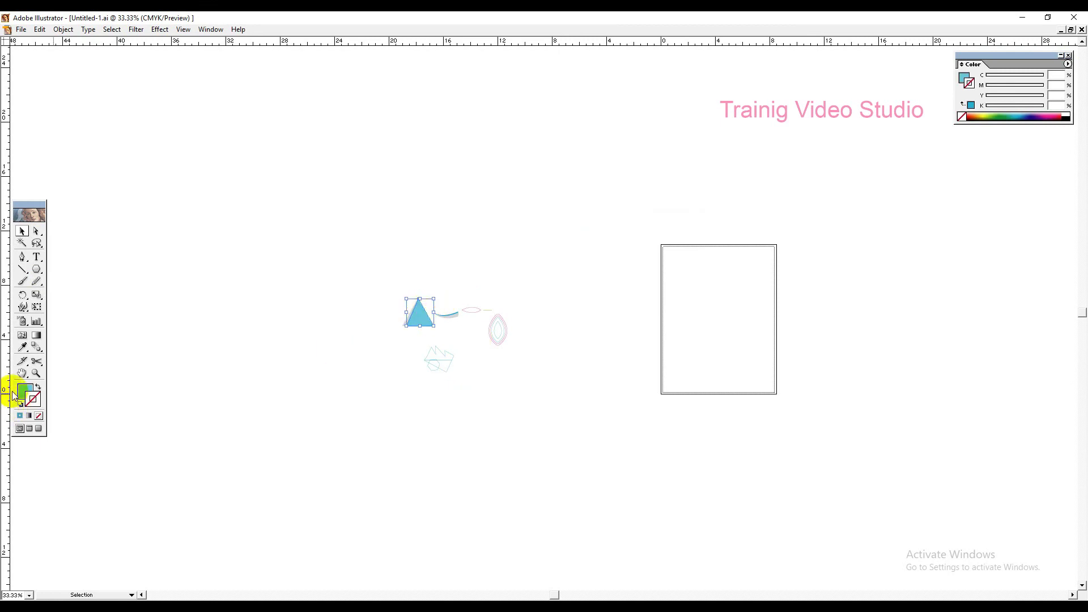
left_click(35, 416)
left_click(522, 500)
Apply Clean Up to the whole artwork with Stray Points, Unpainted Objects and Empty Text Paths enabled.
left_click_drag(362, 281, 559, 420)
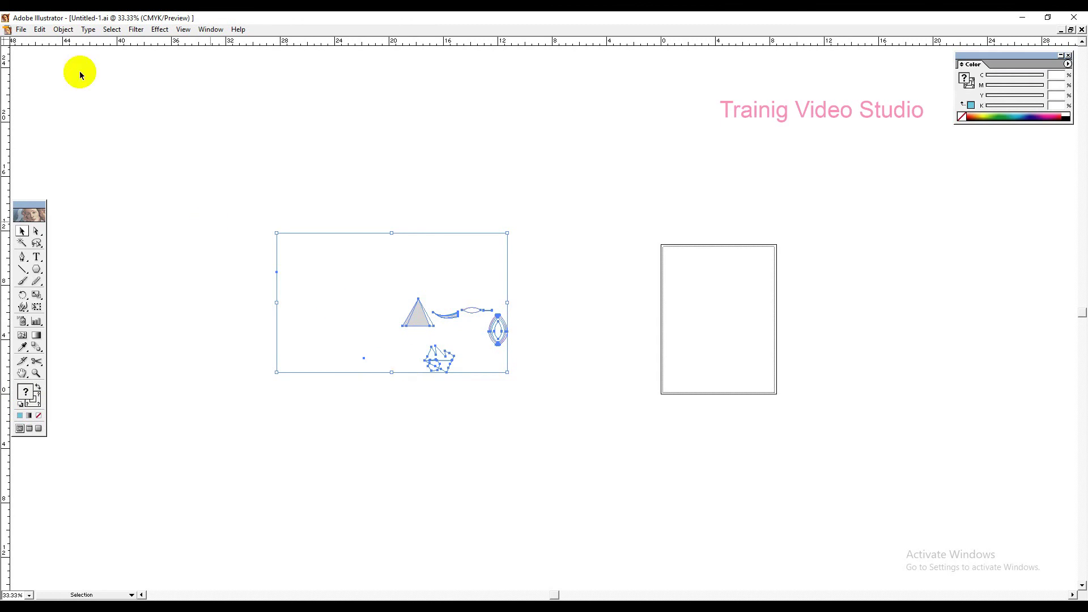
left_click(62, 29)
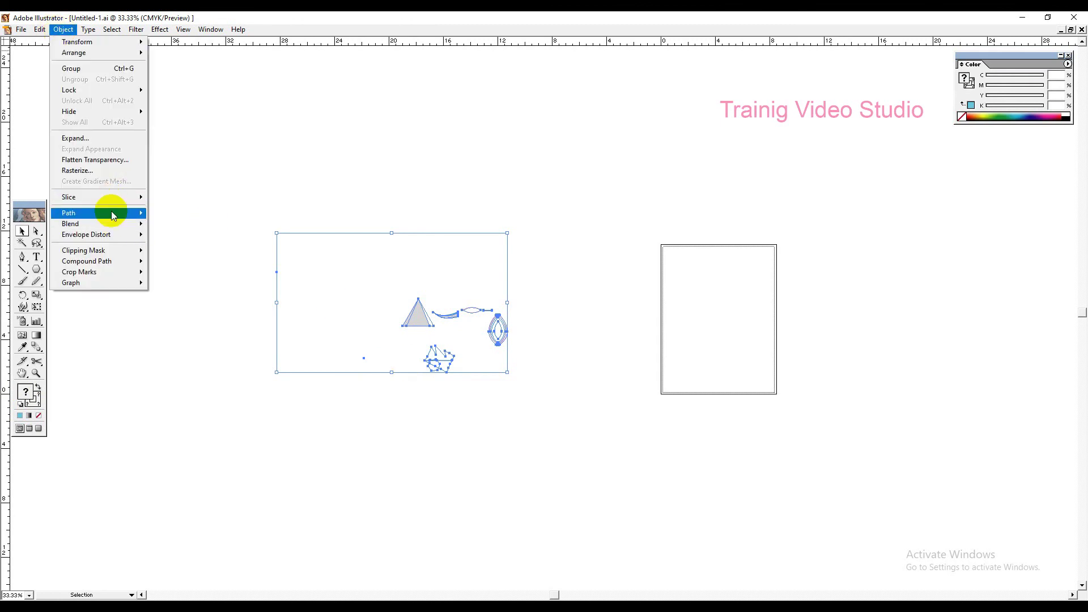
mouse_move(111, 213)
left_click(214, 303)
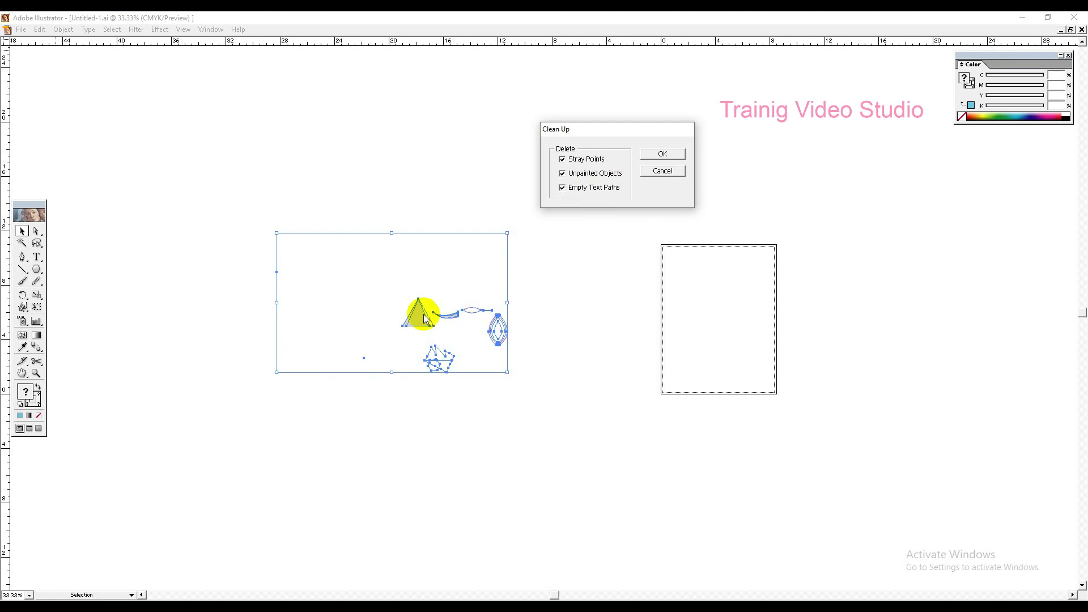
left_click(668, 154)
Select the grey triangle and then all the artwork to check the cleanup, and deselect everything.
left_click(411, 320)
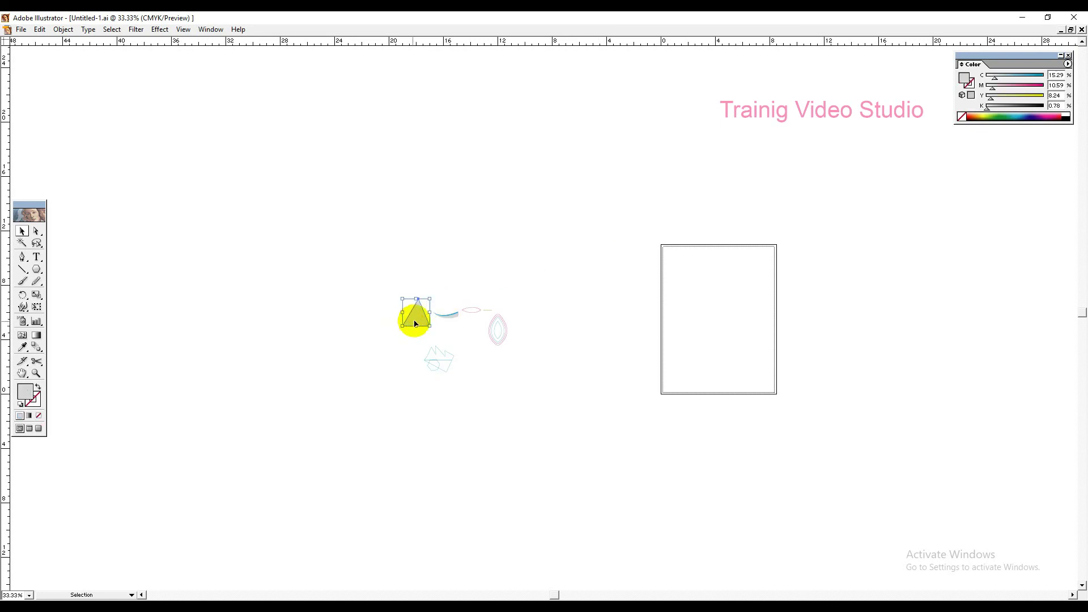
left_click_drag(353, 272, 527, 426)
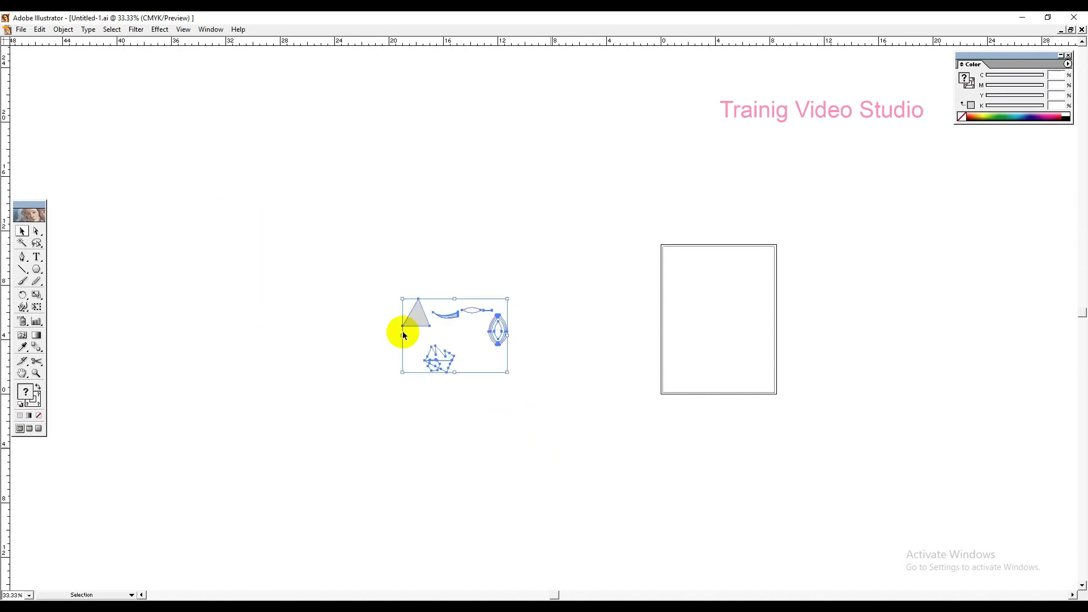
left_click(143, 100)
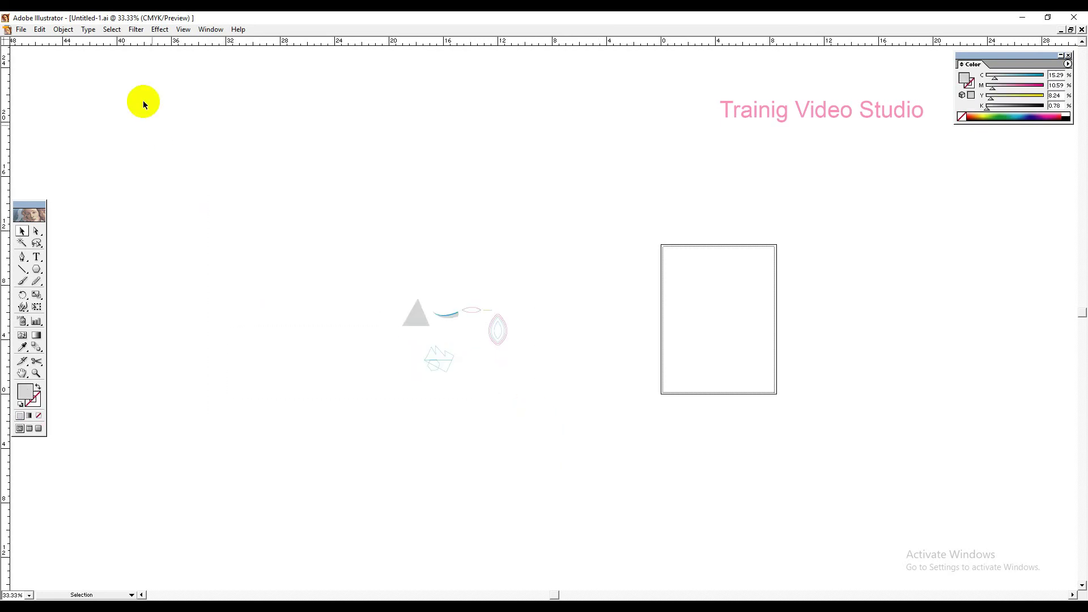
left_click(65, 31)
mouse_move(105, 201)
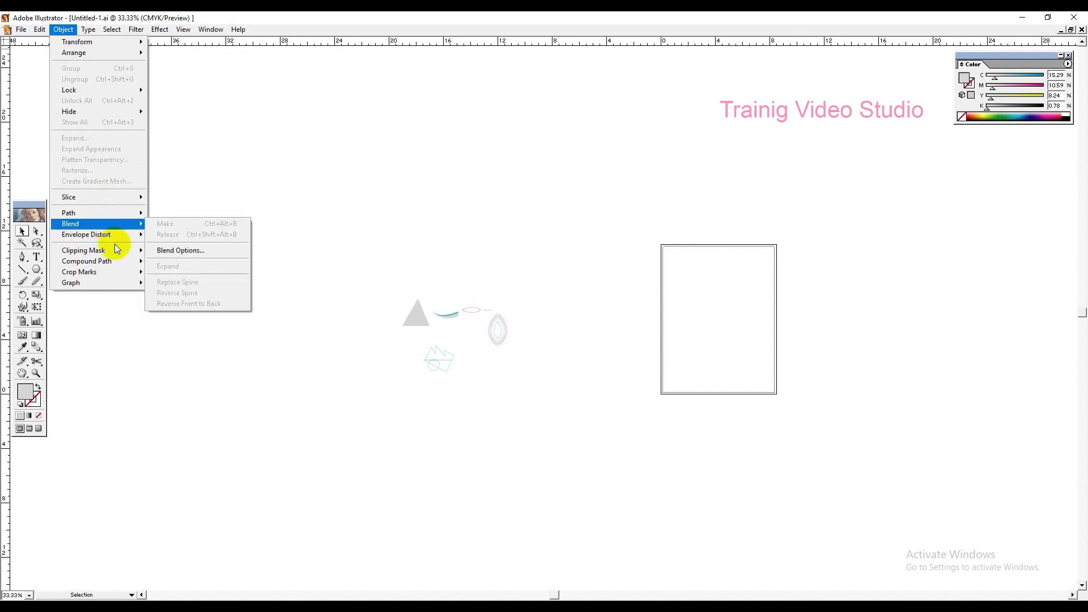
mouse_move(118, 237)
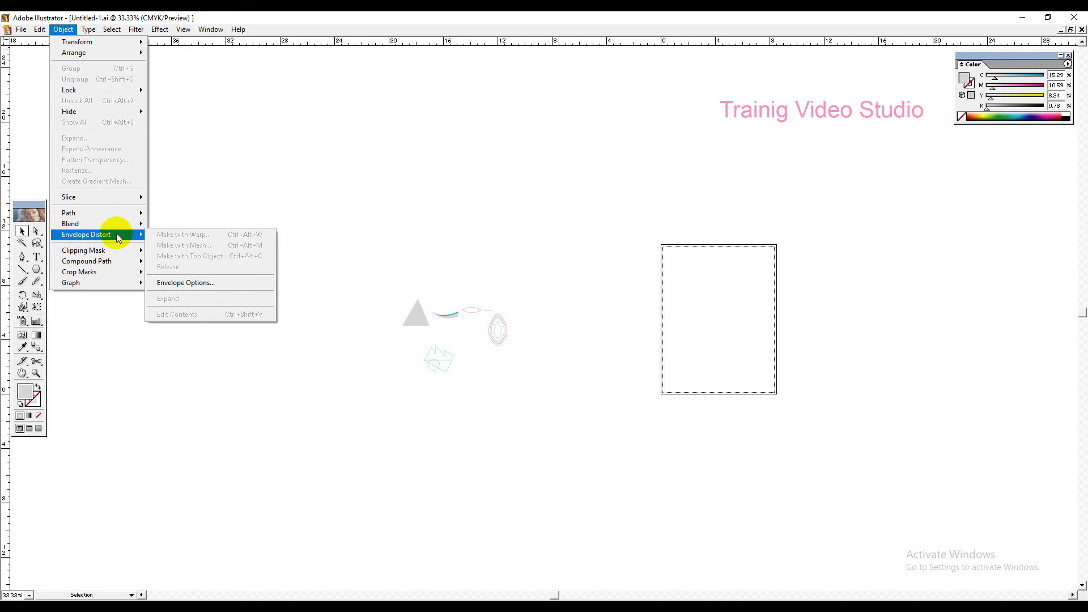